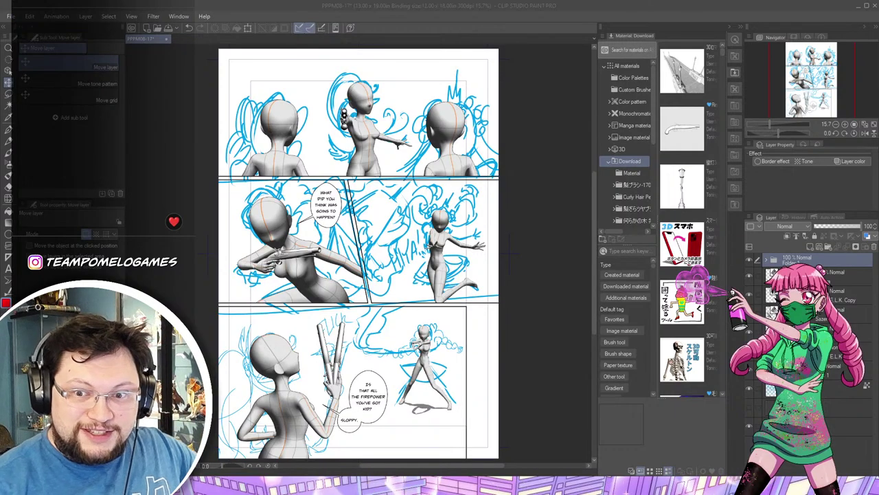
Bring up page PPPM08-29 and examine the mannequin pose and blue rough sketch in its lowest panel
key("alt+Tab")
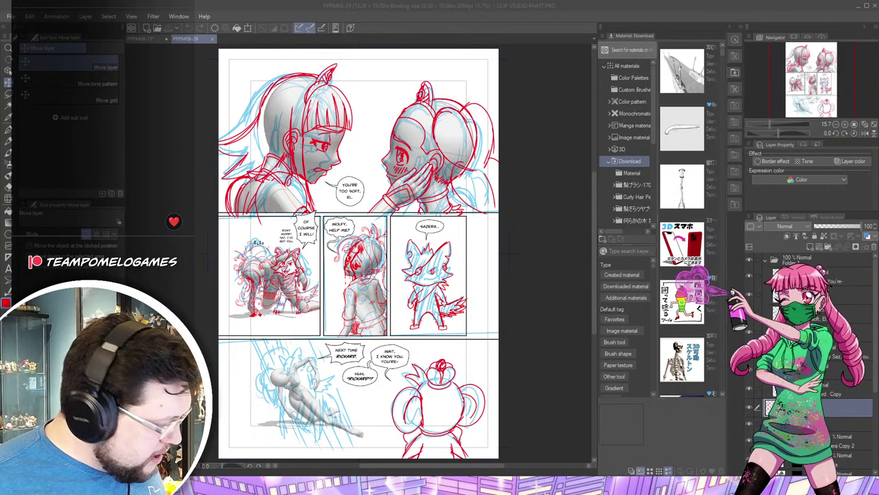
scroll(296, 396, "up", 4)
scroll(299, 394, "up", 3)
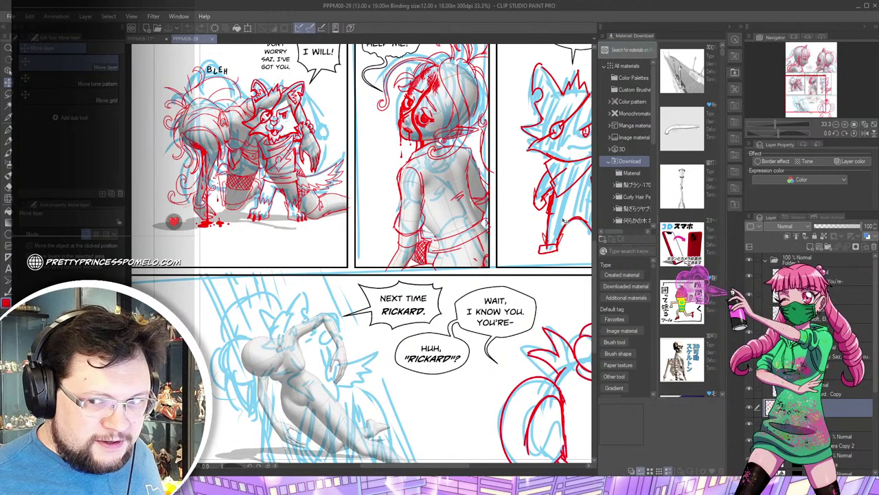
left_click(318, 307)
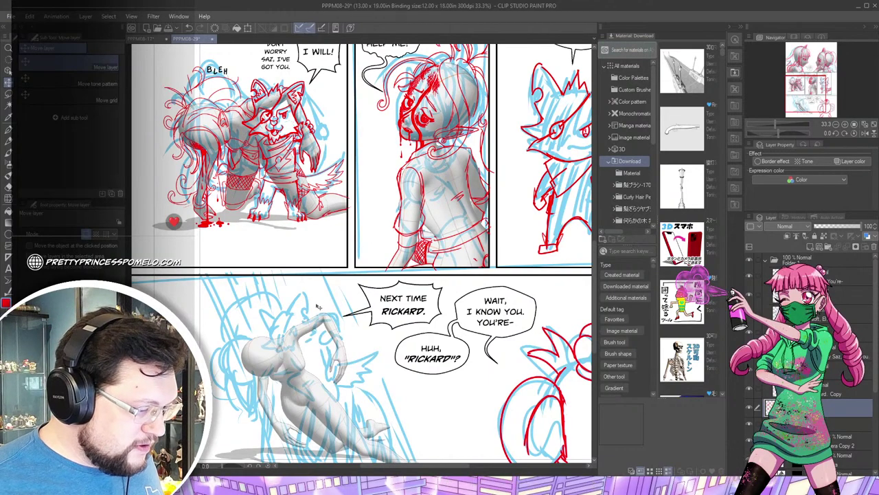
left_click_drag(318, 306, 279, 250)
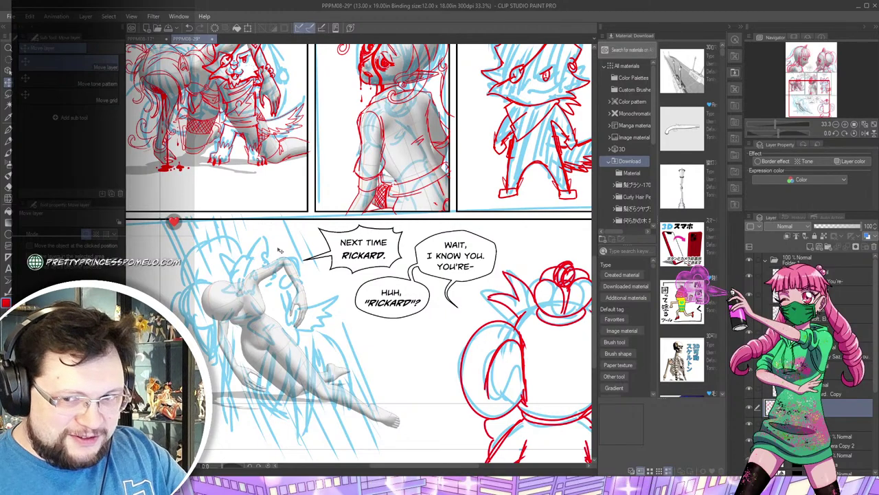
scroll(317, 284, "down", 1)
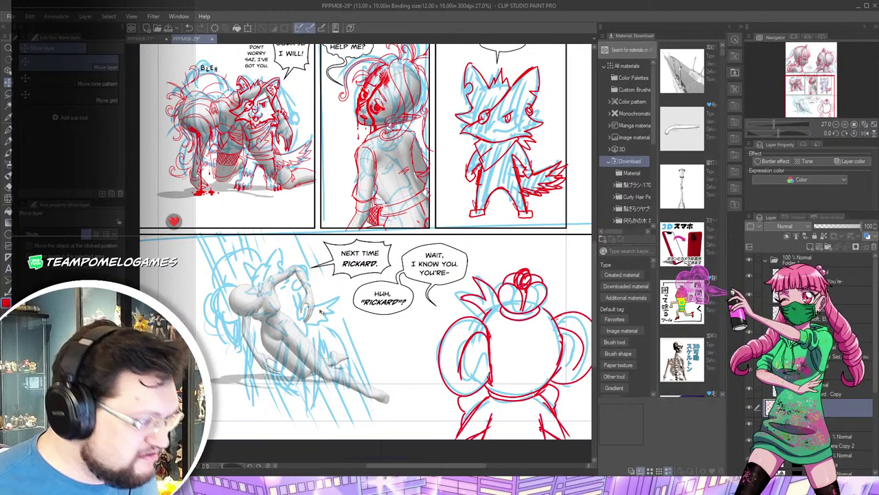
scroll(317, 284, "up", 4)
scroll(250, 274, "up", 1)
scroll(250, 274, "up", 1)
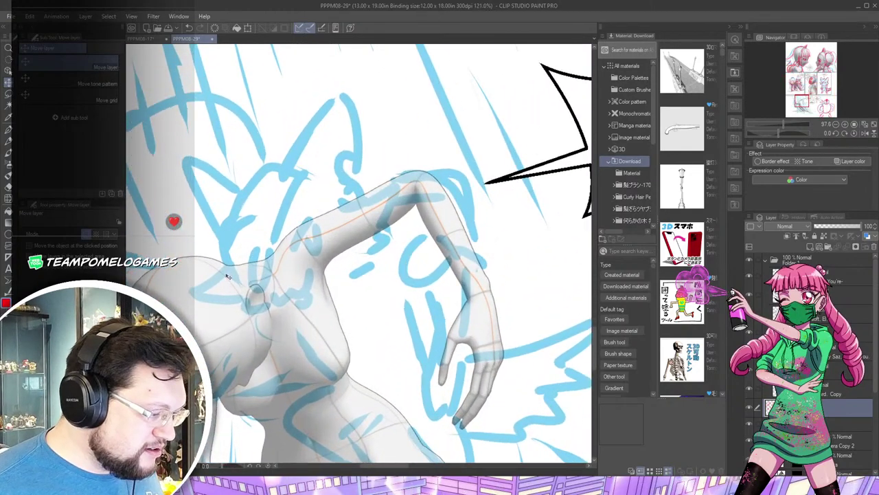
With the red G-pen, sketch the falling girl's face edge and long curling hair strand over the mannequin's head in the lowest panel
key("p")
scroll(226, 273, "down", 2)
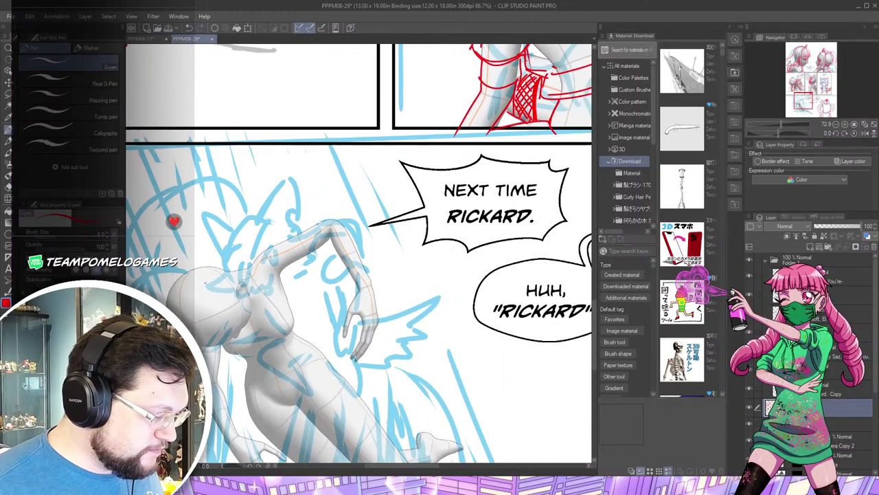
scroll(461, 261, "up", 2)
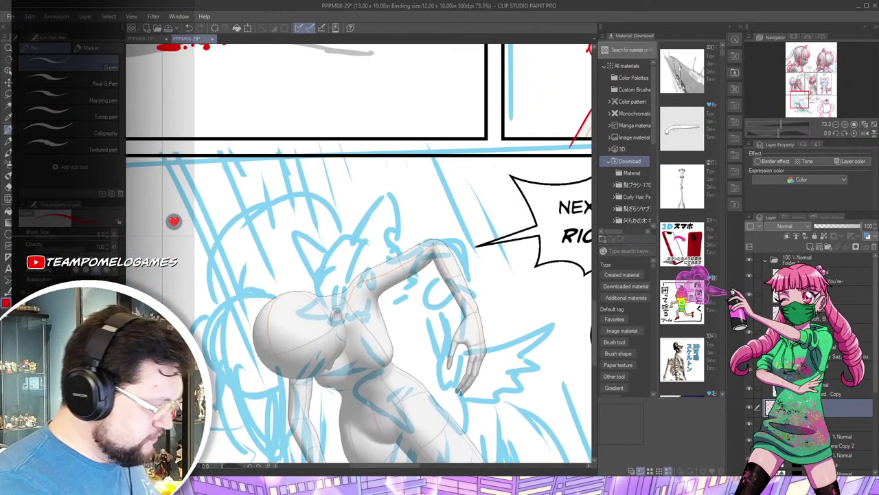
scroll(462, 262, "down", 4)
left_click_drag(462, 262, 464, 331)
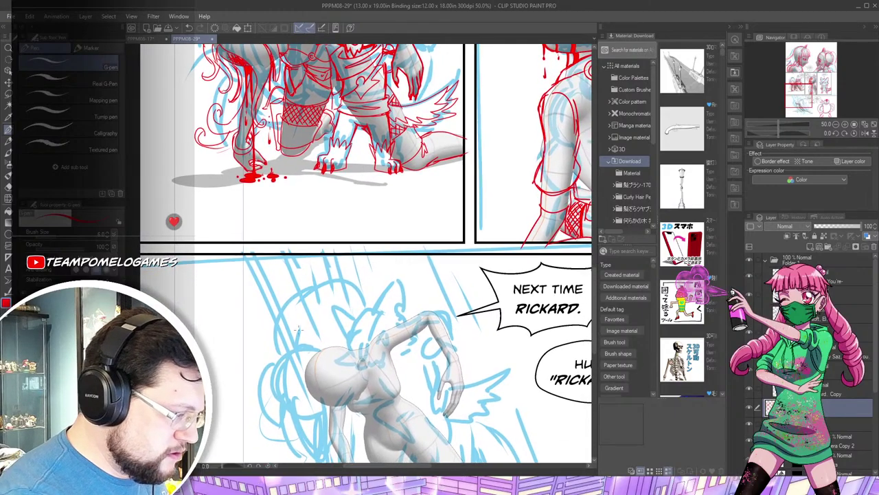
mouse_move(359, 331)
left_mouse_down()
mouse_move(369, 436)
mouse_move(357, 335)
mouse_move(319, 394)
mouse_move(322, 361)
mouse_move(346, 396)
mouse_move(334, 324)
left_mouse_up()
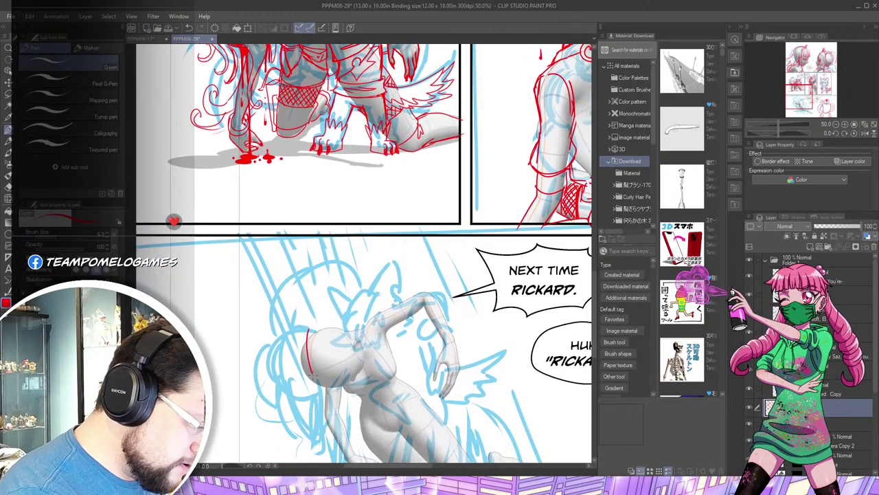
left_click_drag(313, 374, 351, 404)
mouse_move(345, 456)
left_mouse_down()
mouse_move(358, 450)
mouse_move(350, 438)
left_mouse_up()
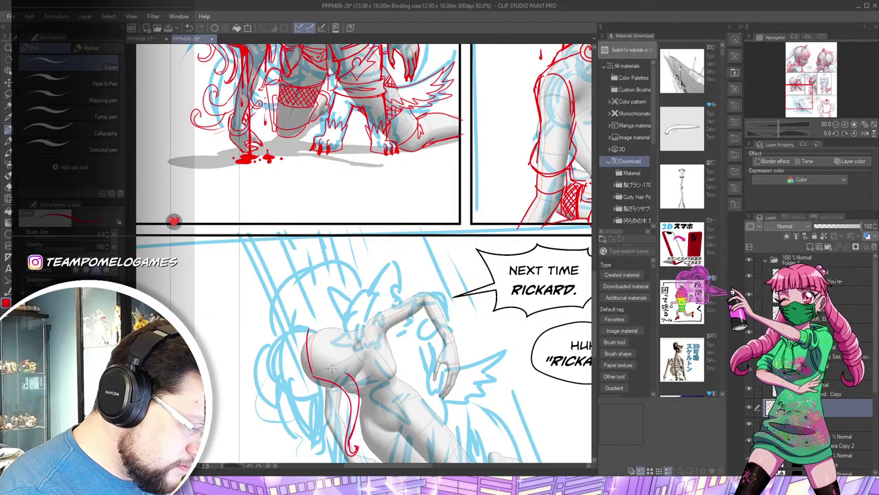
scroll(349, 354, "up", 2)
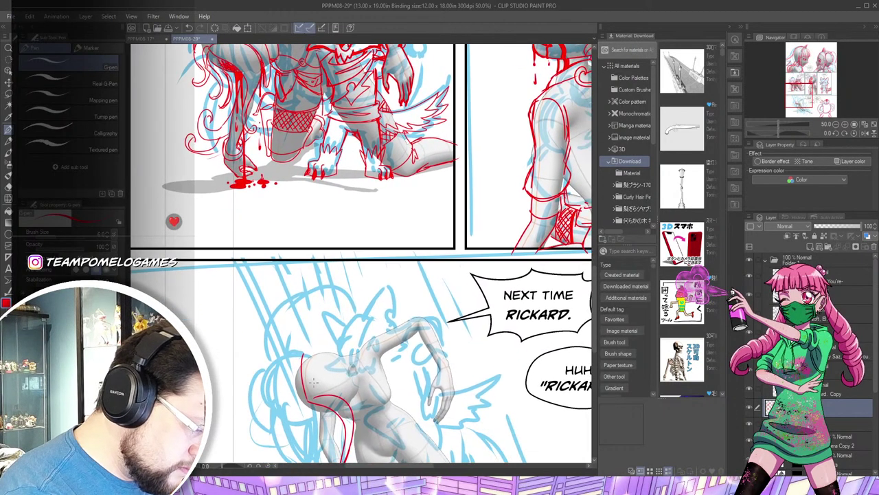
mouse_move(347, 380)
left_mouse_down()
mouse_move(365, 436)
mouse_move(363, 386)
mouse_move(374, 450)
mouse_move(354, 391)
left_mouse_up()
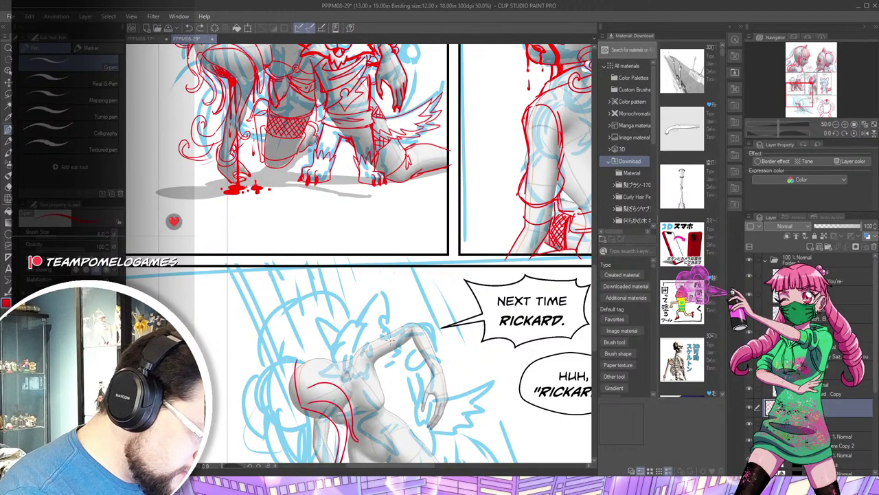
Sketch the wolf's head in red behind the mannequin's head, with pointed ears, a spiky tuft and shaggy cheek fur
mouse_move(326, 361)
left_mouse_down()
mouse_move(340, 395)
mouse_move(337, 368)
left_mouse_up()
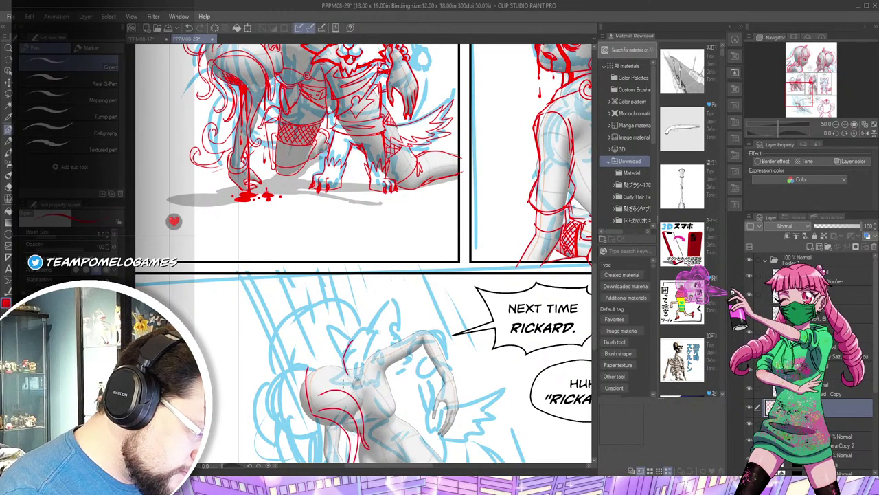
left_click_drag(347, 373, 357, 405)
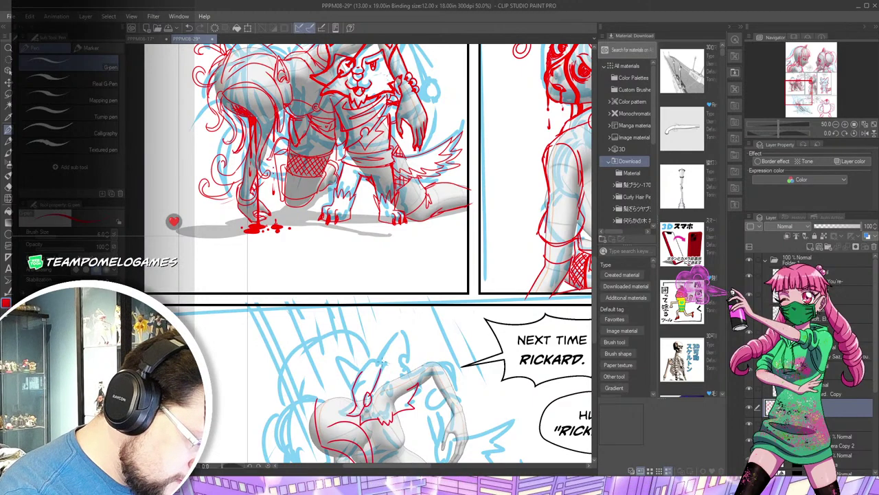
mouse_move(379, 361)
left_mouse_down()
mouse_move(381, 408)
mouse_move(375, 383)
left_mouse_up()
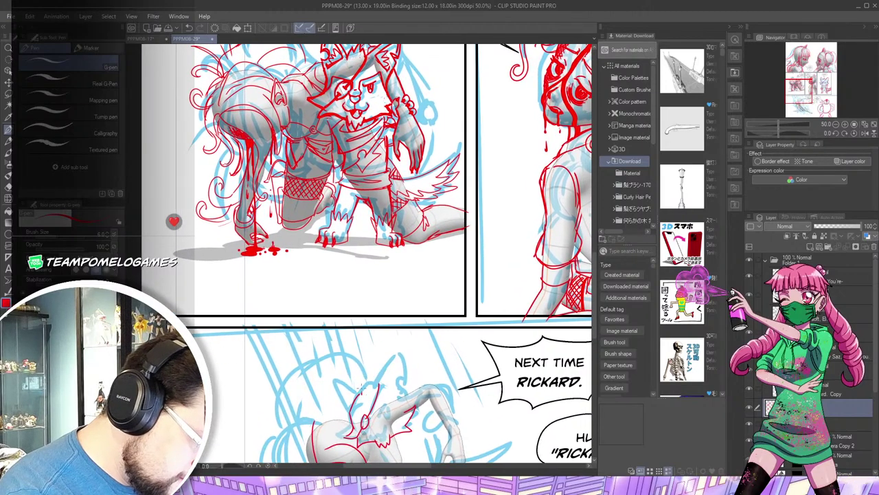
mouse_move(352, 415)
left_mouse_down()
mouse_move(369, 369)
mouse_move(372, 386)
left_mouse_up()
mouse_move(373, 386)
left_mouse_down()
mouse_move(379, 375)
mouse_move(389, 383)
left_mouse_up()
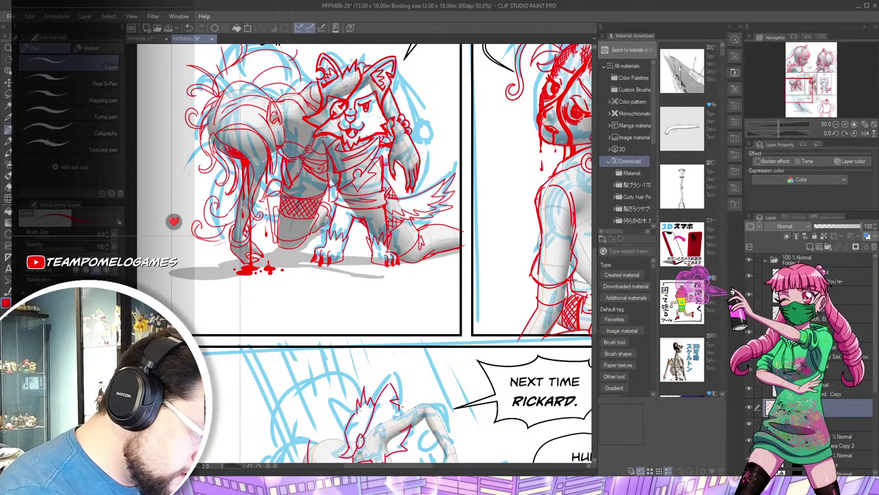
mouse_move(350, 404)
left_mouse_down()
mouse_move(333, 396)
mouse_move(345, 422)
left_mouse_up()
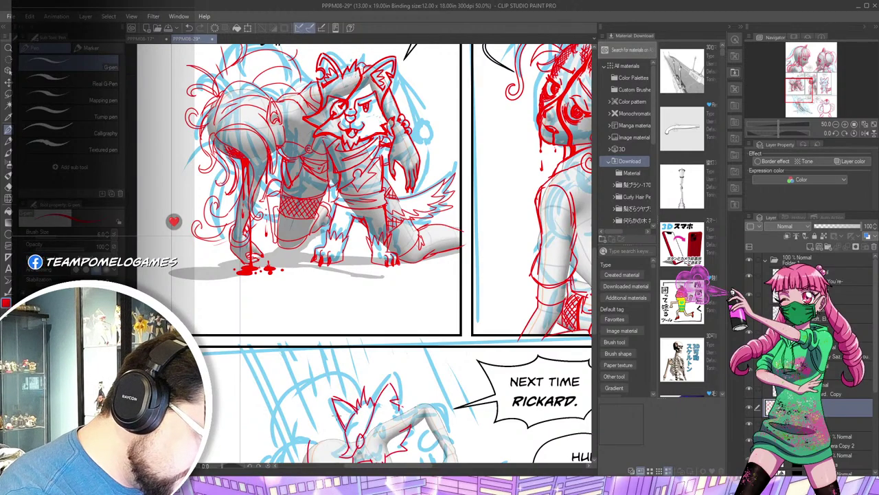
Undo the last stroke and sketch the inner-ear lines on the wolf's head
key("ctrl+z")
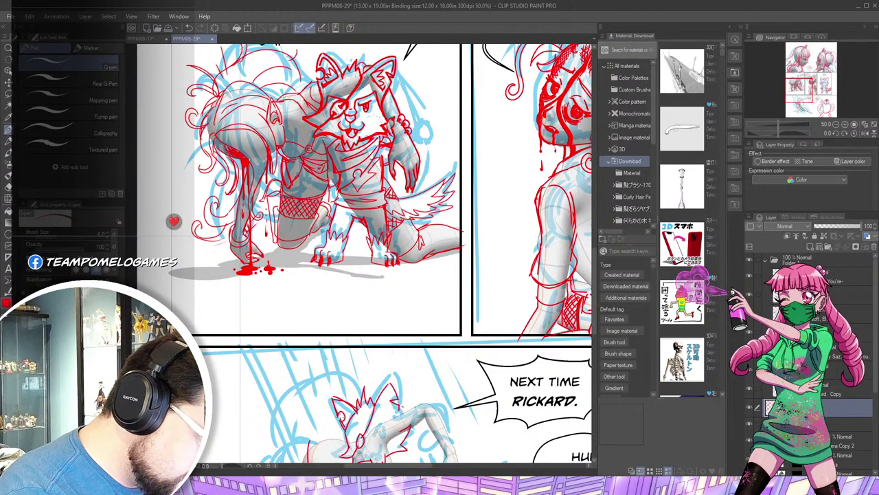
key("c")
left_click_drag(335, 402, 342, 414)
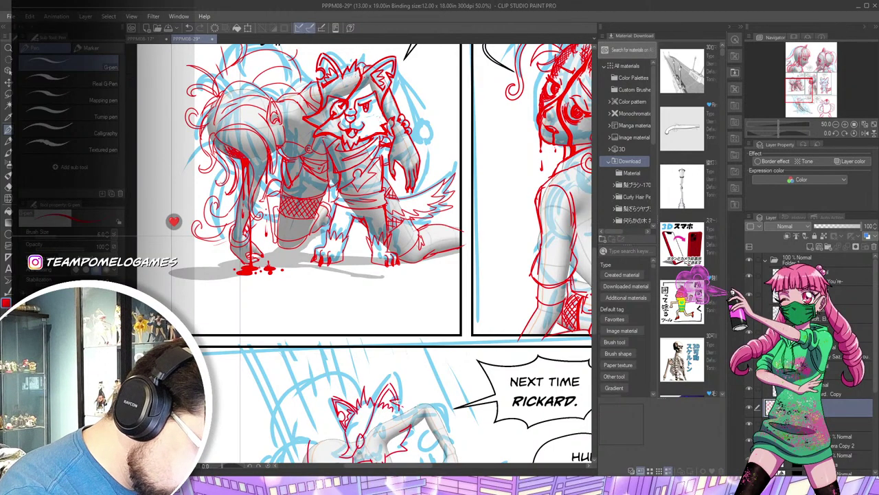
Sketch the wolf's facial features in red, adding the eyes, brow and muzzle
left_click_drag(413, 350, 419, 289)
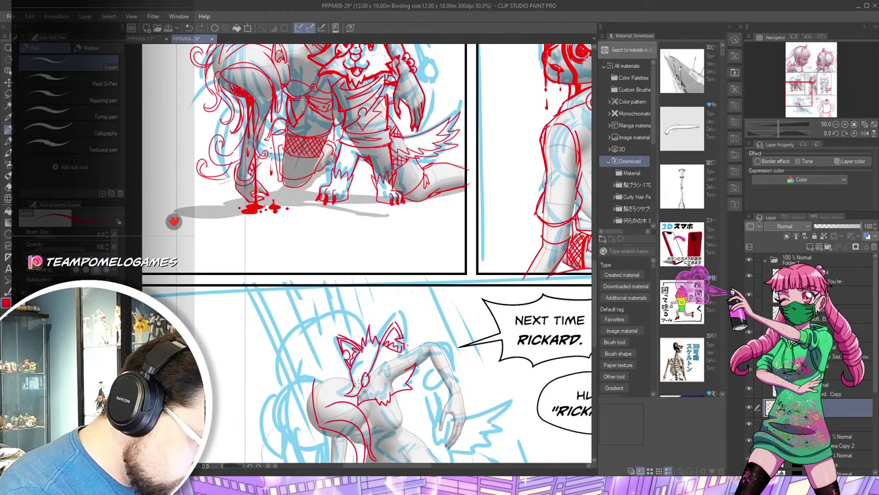
left_click_drag(356, 383, 358, 413)
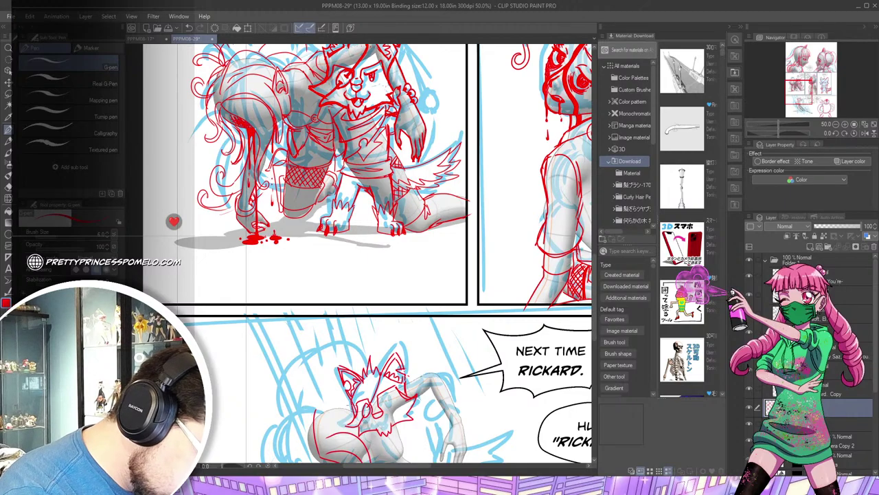
scroll(413, 331, "down", 3)
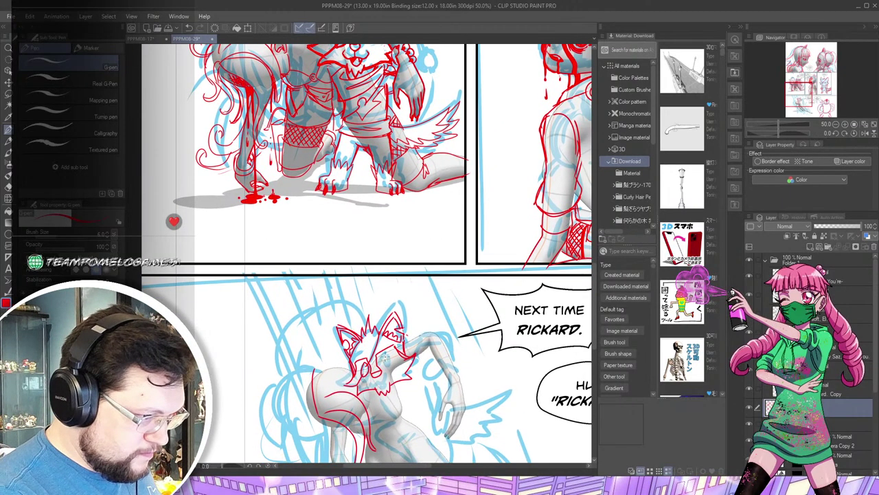
scroll(443, 350, "up", 3)
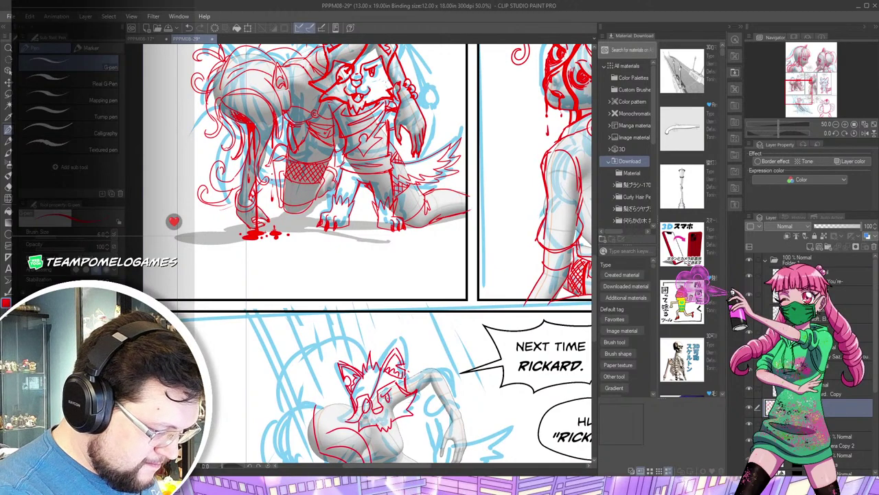
left_click_drag(437, 397, 428, 372)
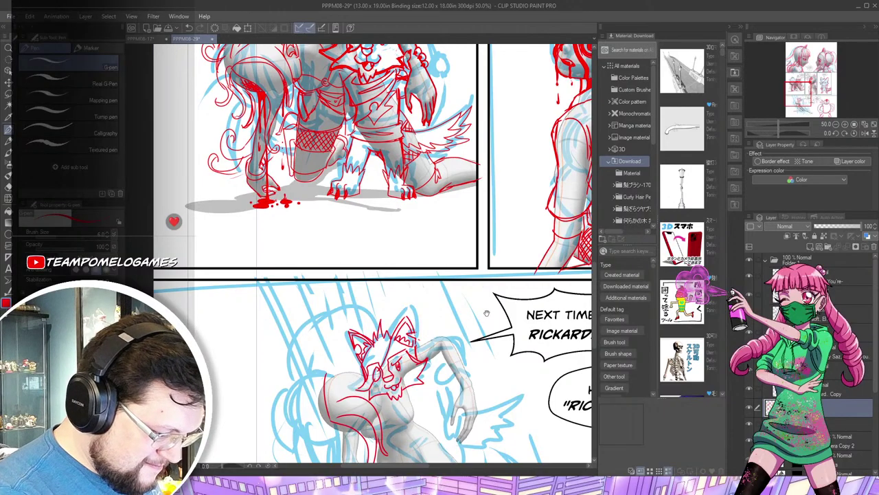
Sketch the wolf's jaw and upper body in red, with one paw over the mannequin's raised arm and the other against its torso
mouse_move(494, 331)
left_mouse_down()
mouse_move(499, 355)
mouse_move(488, 283)
mouse_move(481, 379)
mouse_move(482, 340)
left_mouse_up()
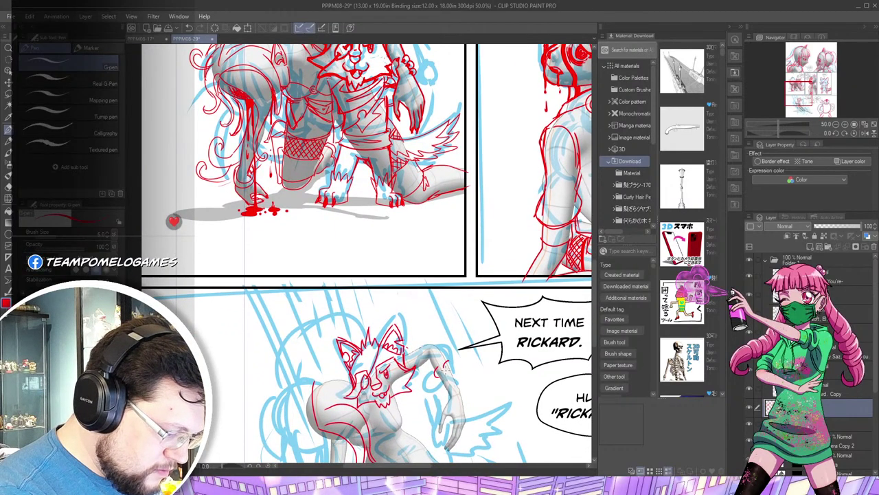
left_click_drag(451, 382, 456, 379)
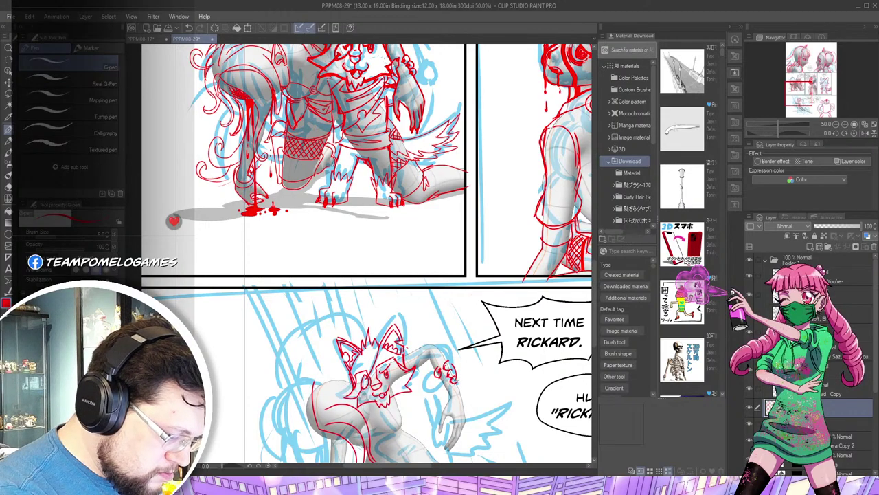
left_click_drag(472, 389, 485, 357)
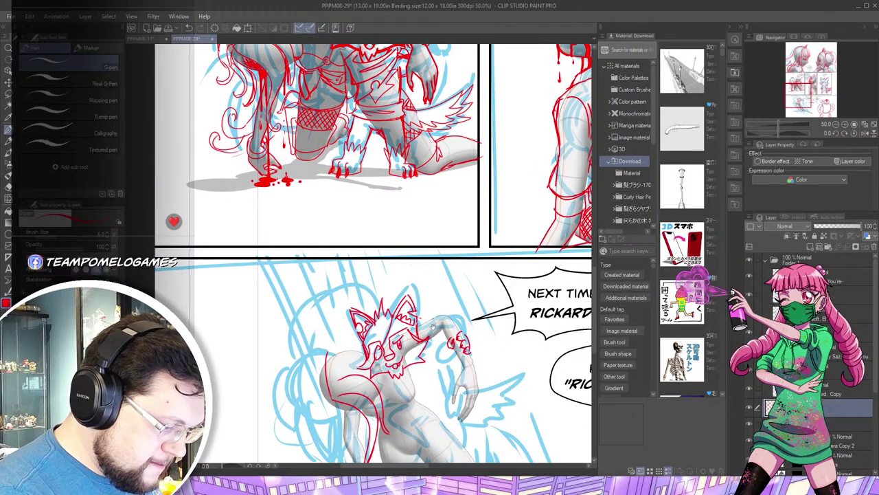
mouse_move(408, 370)
left_mouse_down()
mouse_move(410, 392)
mouse_move(414, 371)
left_mouse_up()
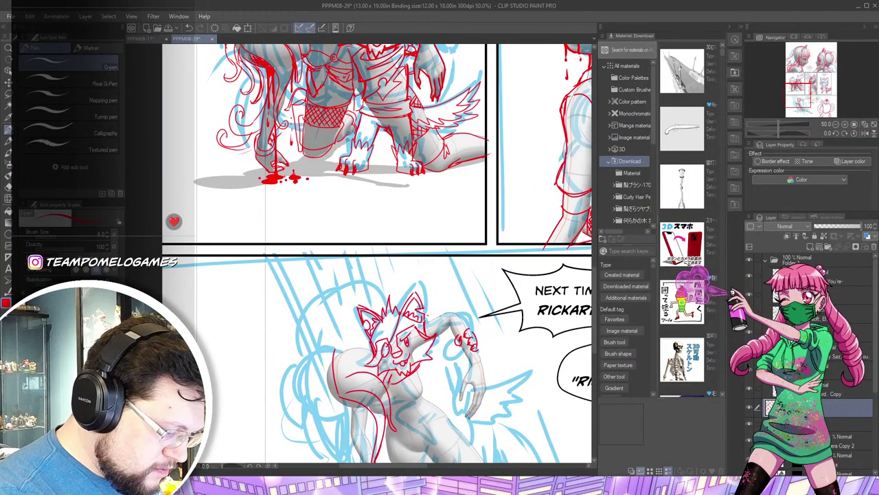
left_click_drag(397, 408, 422, 374)
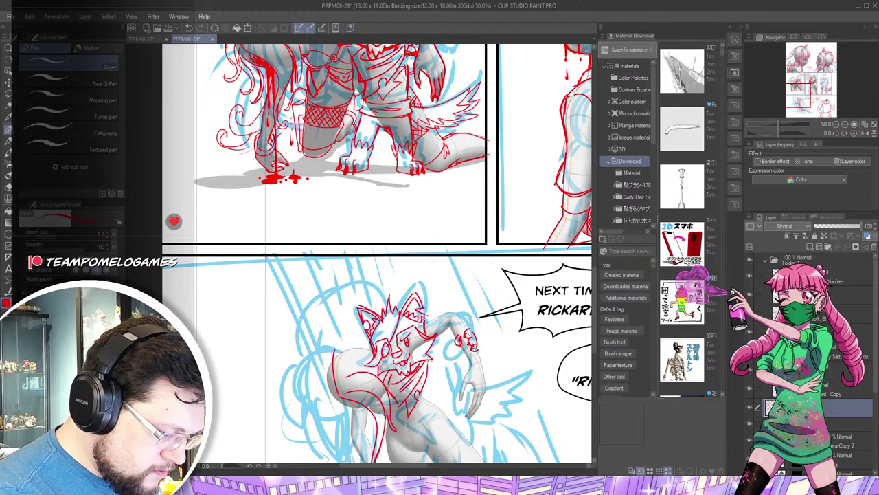
left_click_drag(435, 366, 431, 345)
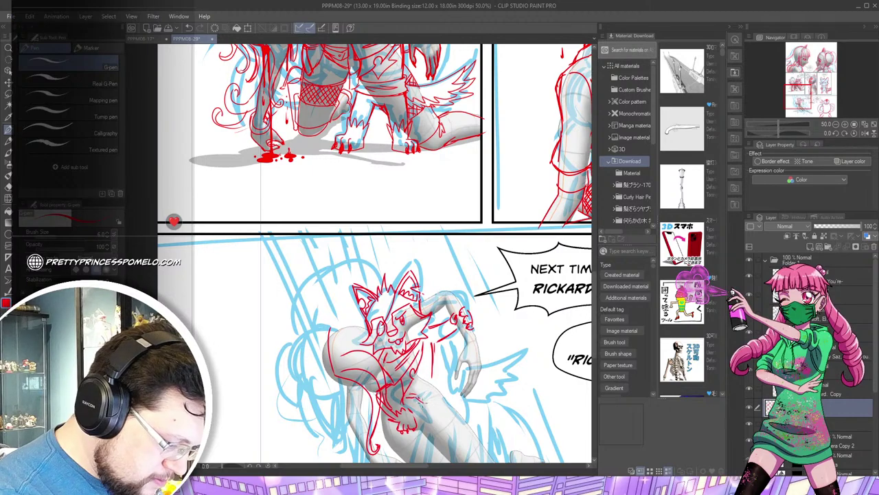
Sketch the wolf's leg across the mannequin's hip in red, with a jagged fur cuff and a foot with toes
mouse_move(423, 398)
left_mouse_down()
mouse_move(467, 438)
mouse_move(412, 387)
left_mouse_up()
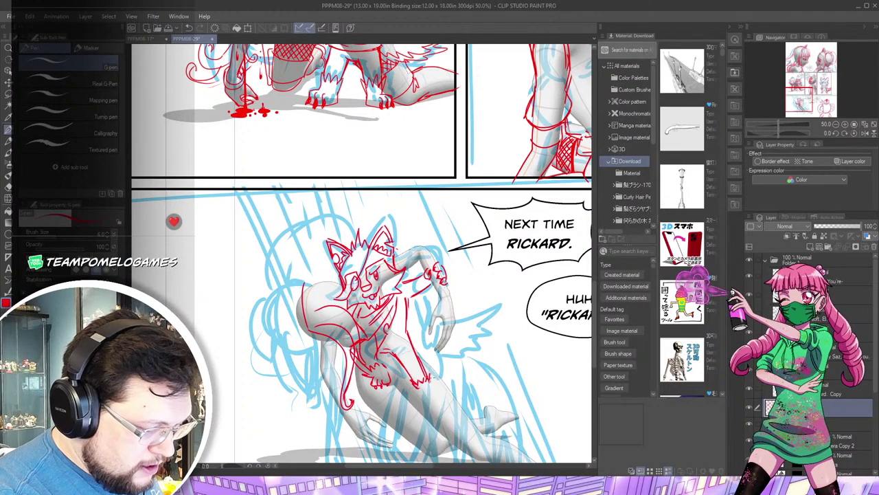
left_click_drag(410, 388, 412, 405)
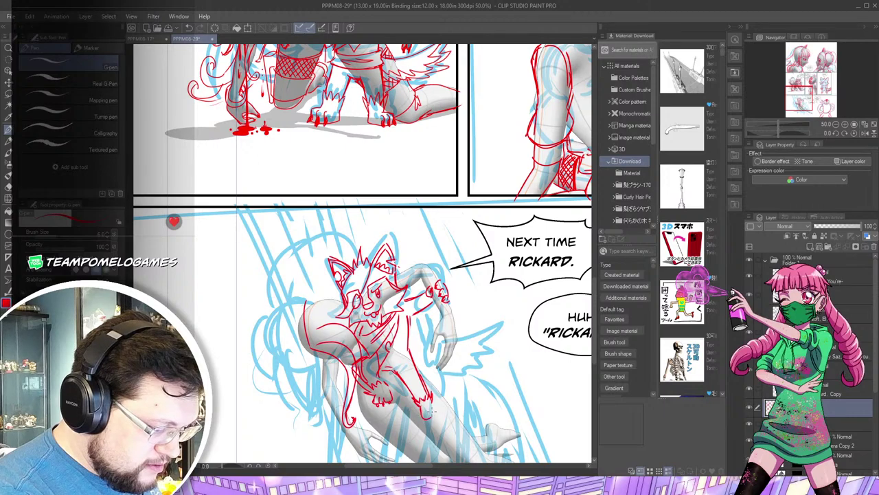
left_click_drag(431, 405, 443, 415)
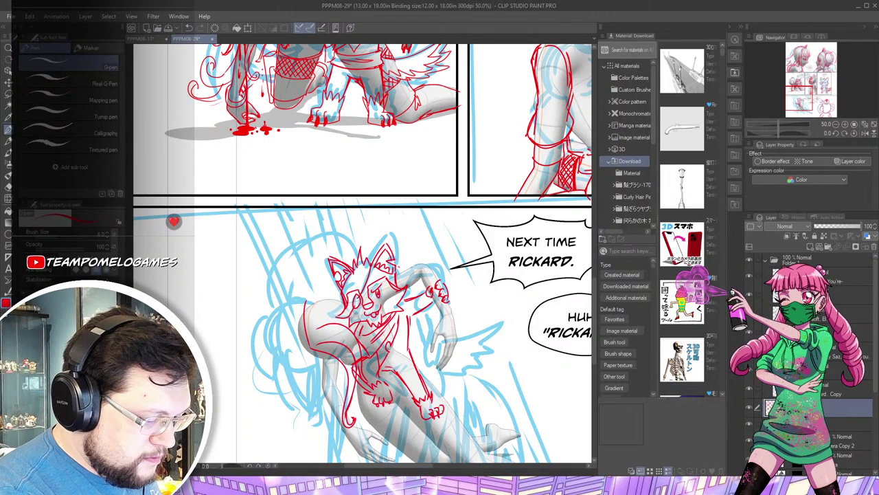
left_click_drag(441, 409, 443, 415)
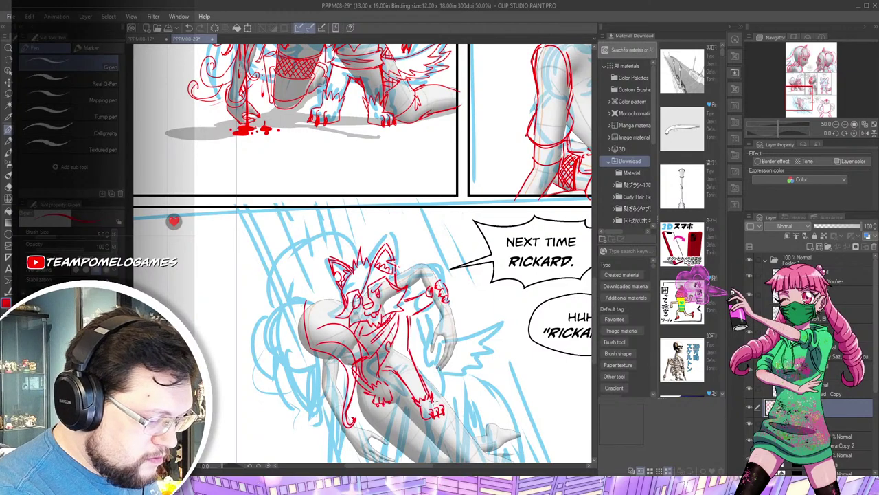
Sketch the wolf's jagged, feathery tail in red beside the mannequin's hand, plus a longer jagged shape trailing above its legs
left_click_drag(397, 338, 415, 349)
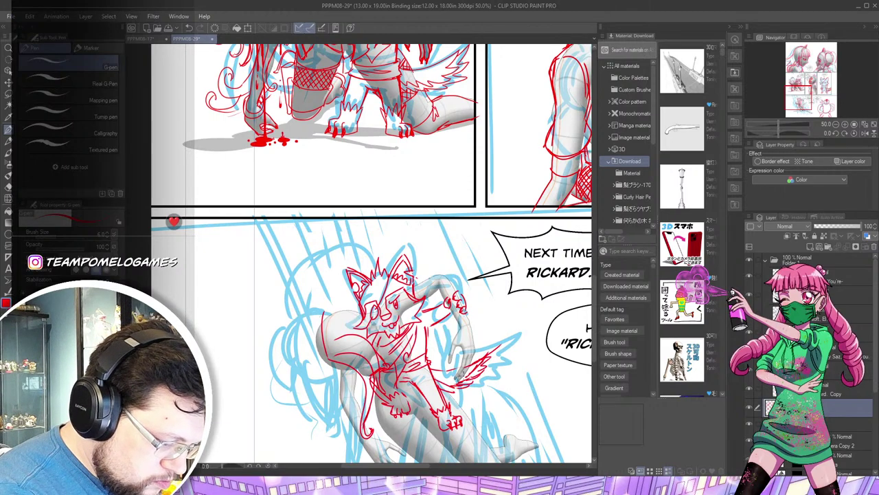
left_click_drag(555, 383, 455, 315)
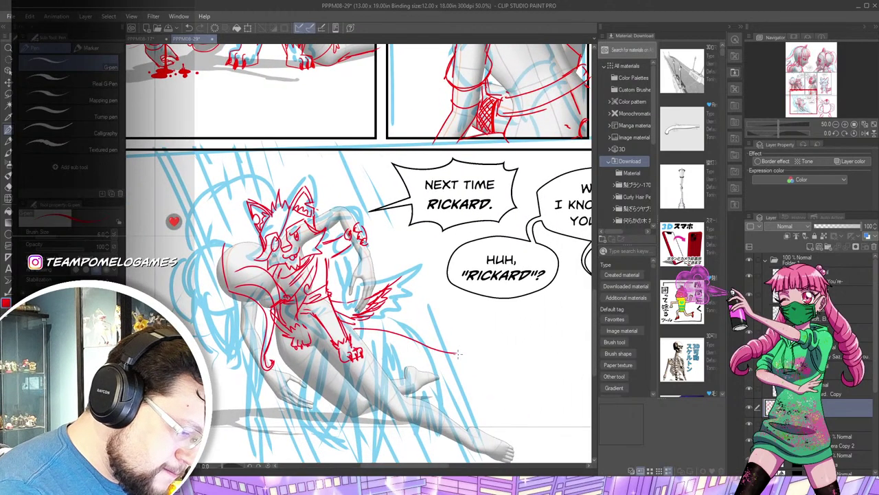
mouse_move(435, 363)
left_mouse_down()
mouse_move(401, 353)
mouse_move(390, 359)
mouse_move(367, 343)
left_mouse_up()
left_click_drag(460, 357, 438, 372)
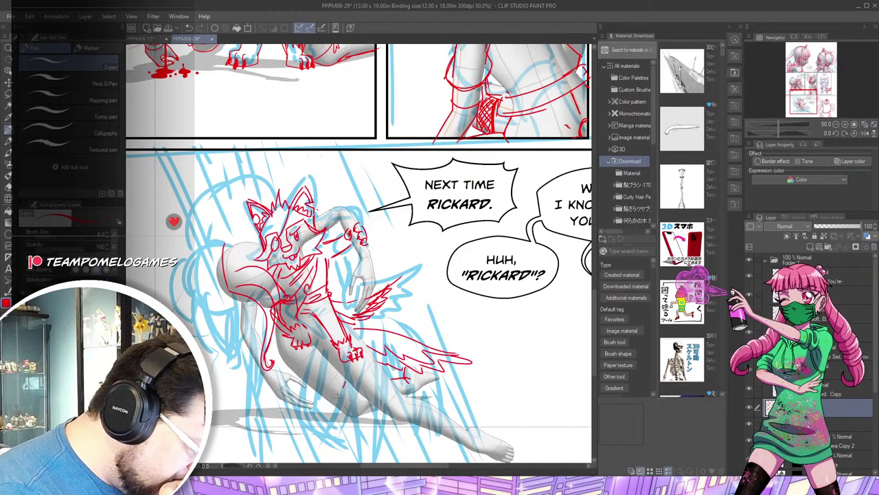
Sketch torn stocking bands on both of the mannequin's thighs in red and fill them with a fishnet crosshatch
mouse_move(338, 395)
left_mouse_down()
mouse_move(326, 404)
mouse_move(345, 419)
mouse_move(381, 418)
mouse_move(405, 392)
left_mouse_up()
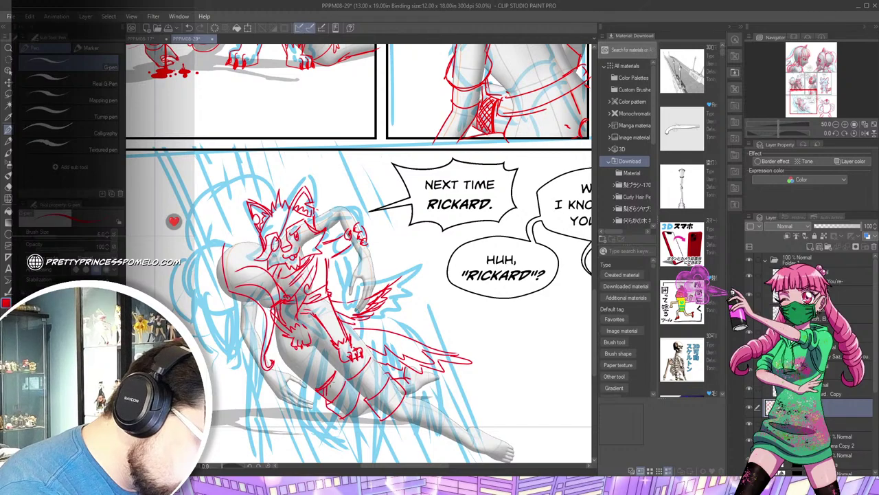
left_click_drag(336, 372, 342, 397)
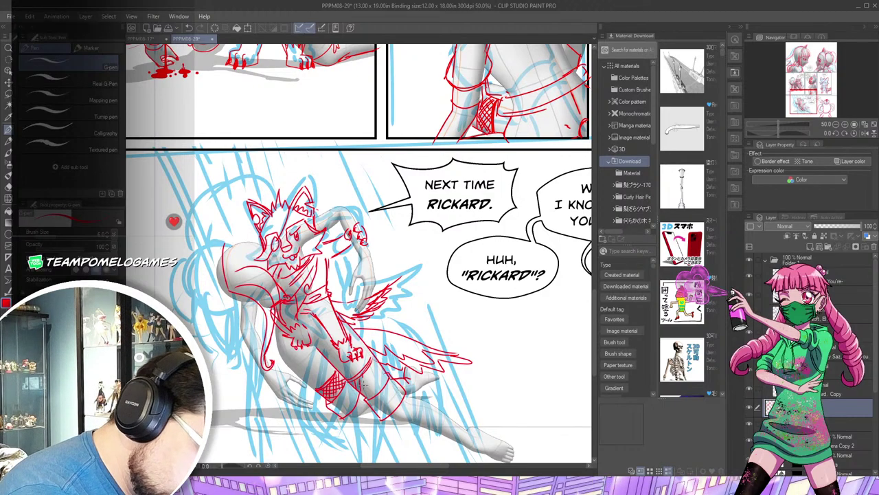
left_click_drag(368, 366, 372, 390)
mouse_move(372, 360)
left_mouse_down()
mouse_move(376, 392)
mouse_move(388, 376)
mouse_move(393, 383)
left_mouse_up()
left_click_drag(363, 394, 397, 391)
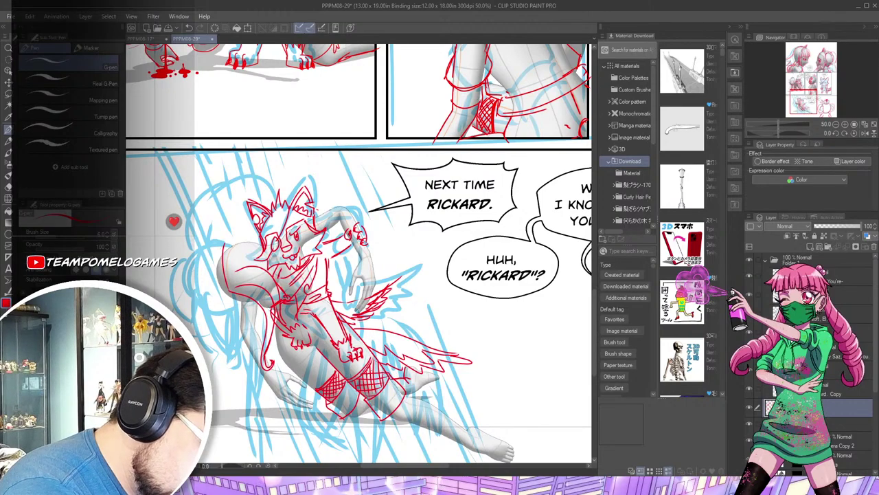
Outline the mannequin's extended lower leg and foot in red, following the 3D form from knee to toes
left_click_drag(518, 425, 404, 320)
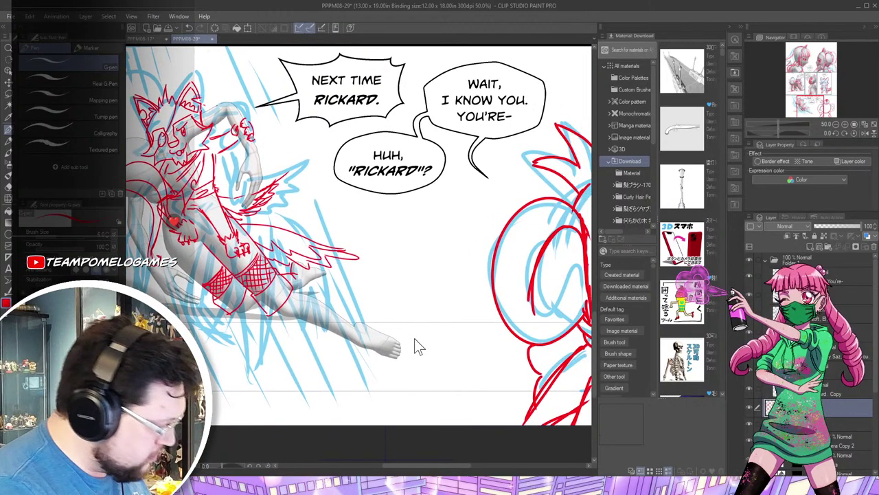
scroll(414, 338, "up", 3)
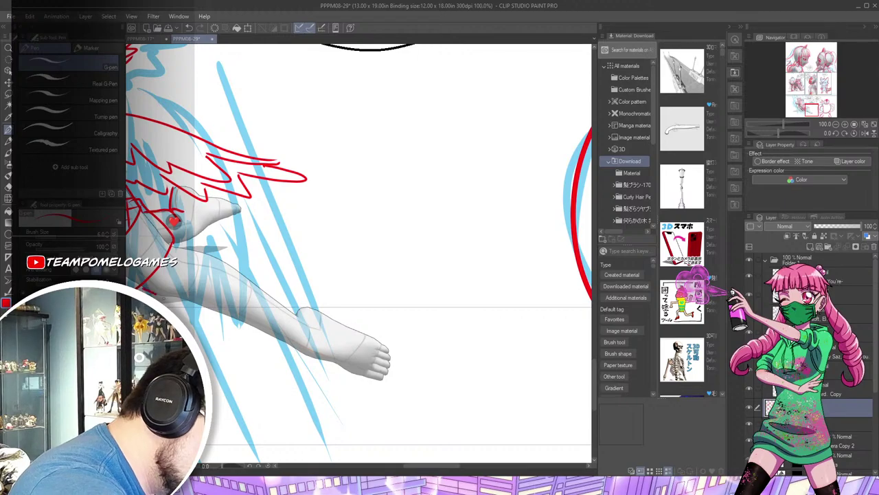
mouse_move(195, 247)
left_mouse_down()
mouse_move(304, 319)
mouse_move(309, 306)
mouse_move(389, 345)
mouse_move(394, 371)
mouse_move(382, 386)
mouse_move(333, 361)
left_mouse_up()
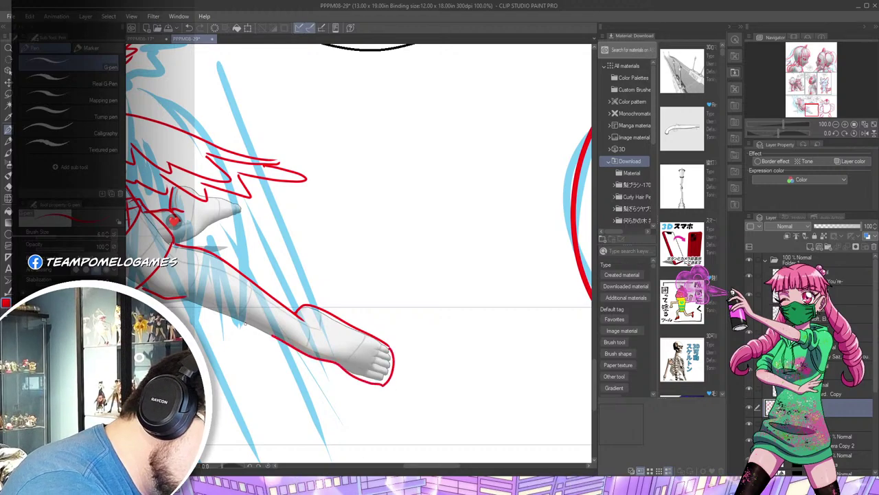
left_click_drag(274, 337, 219, 312)
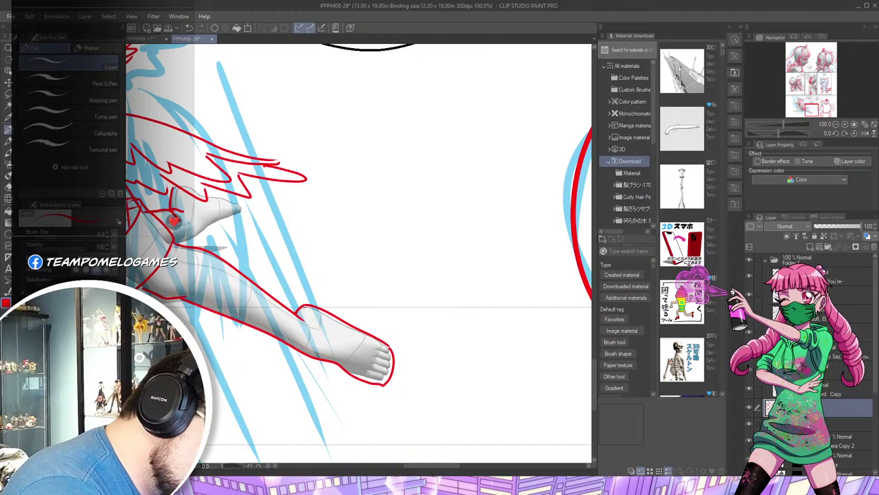
mouse_move(328, 303)
left_mouse_down()
mouse_move(376, 331)
mouse_move(397, 359)
left_mouse_up()
Outline the mannequin's tucked-back foot in red beneath the jagged shape, undoing two strokes along the way
left_click_drag(329, 229, 521, 274)
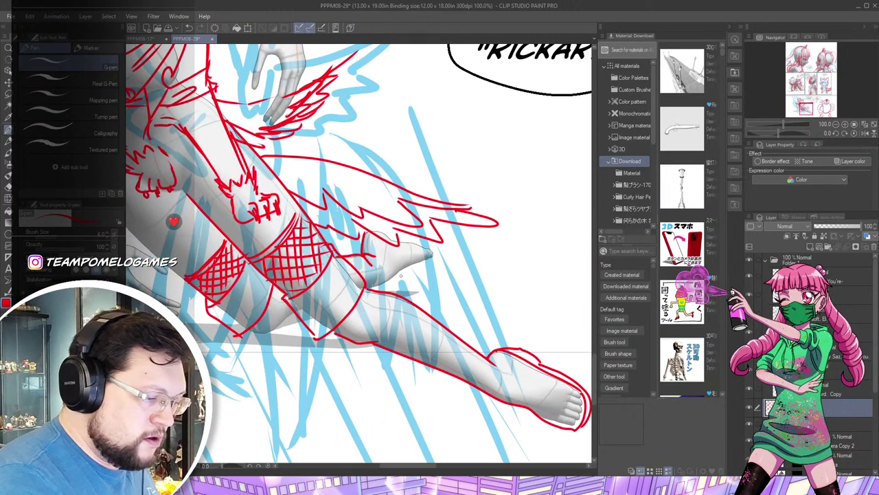
left_click_drag(369, 289, 431, 266)
key("ctrl+z")
key("ctrl+z")
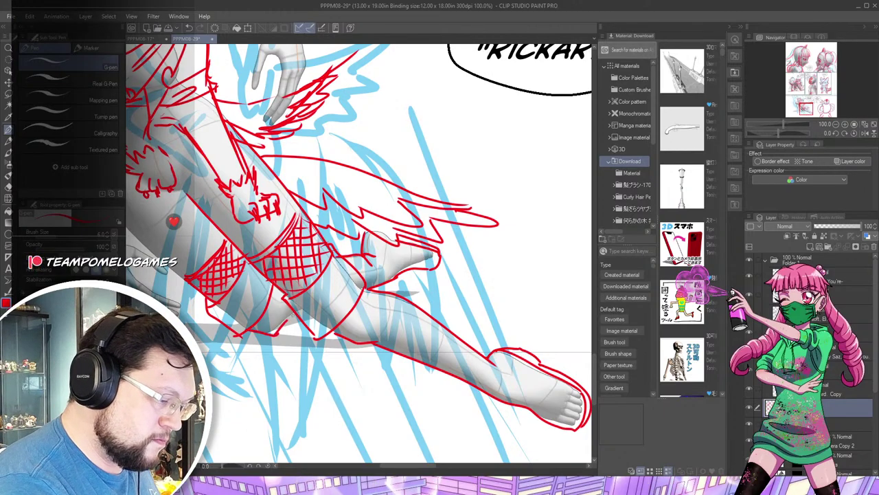
Outline the girl's hip and thigh in red down to the fishnet band, and trace the edges of her hanging arm
left_click_drag(233, 216, 403, 287)
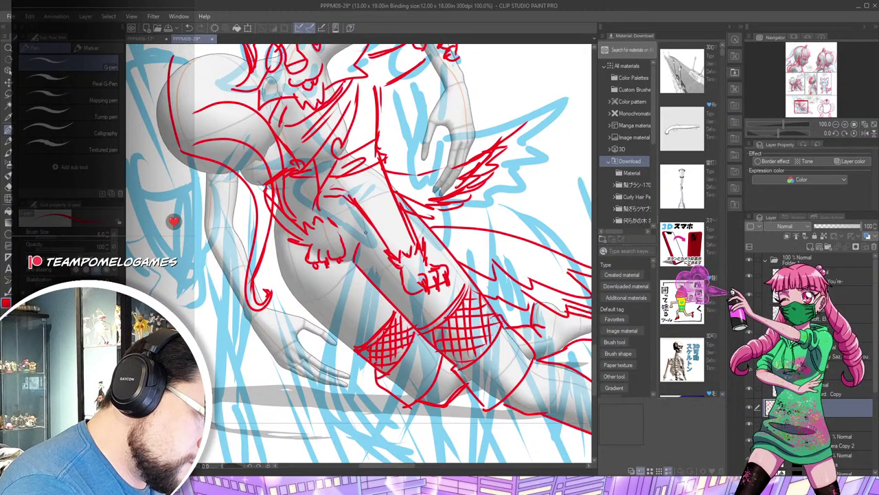
left_click_drag(348, 220, 342, 241)
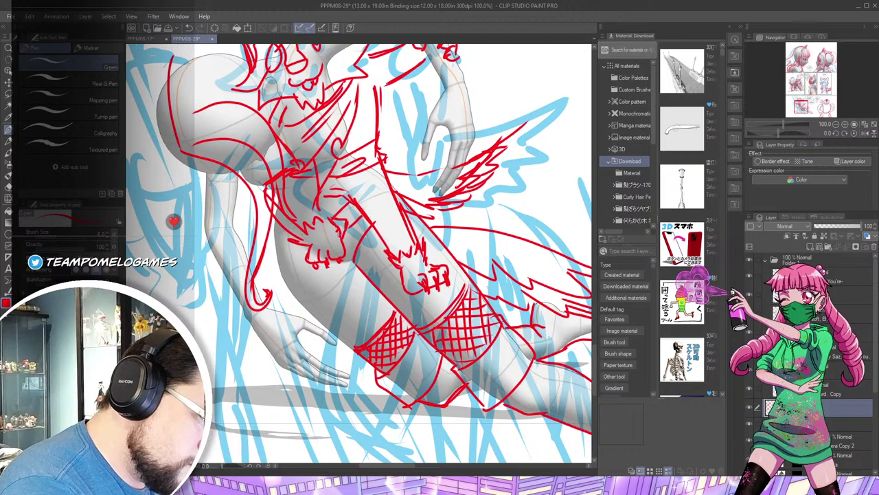
mouse_move(276, 226)
left_mouse_down()
mouse_move(276, 244)
mouse_move(307, 254)
mouse_move(294, 294)
mouse_move(367, 360)
left_mouse_up()
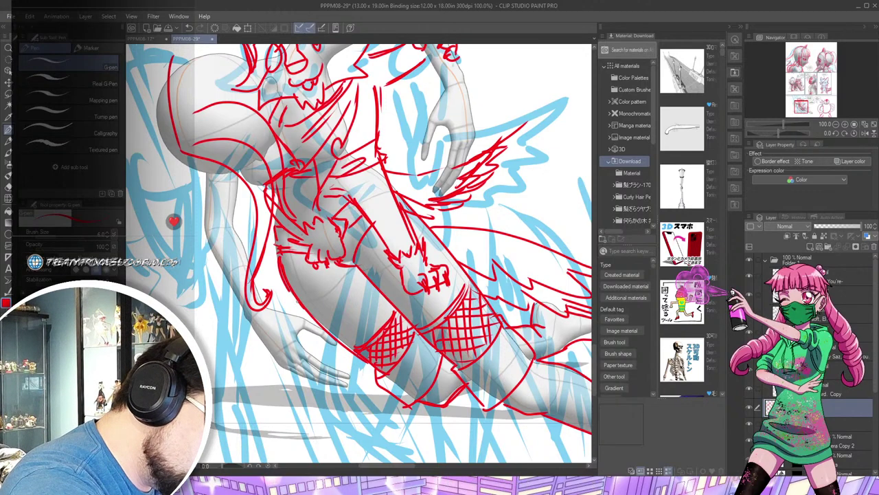
left_click_drag(302, 332, 364, 372)
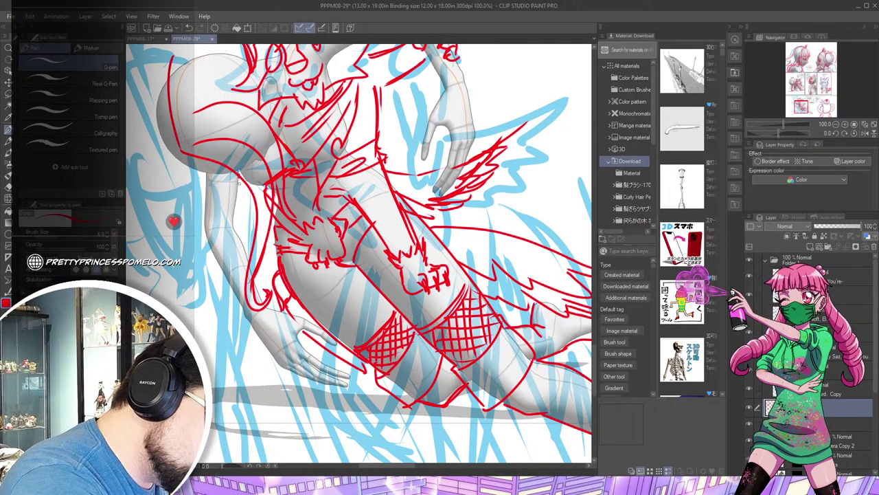
mouse_move(238, 178)
left_mouse_down()
mouse_move(234, 229)
mouse_move(334, 341)
left_mouse_up()
left_click_drag(321, 312, 323, 365)
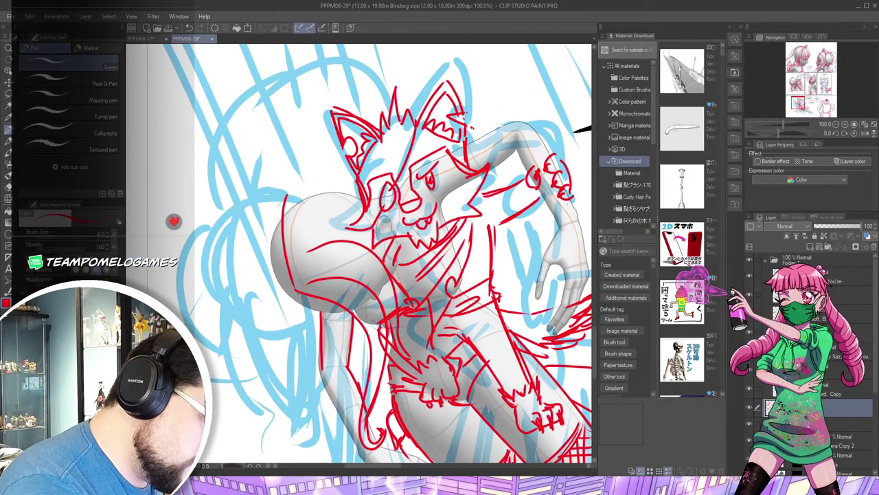
Sketch the girl's curly hair strands in red around and below the mannequin's head
left_click_drag(295, 291, 307, 361)
left_click_drag(284, 376, 280, 386)
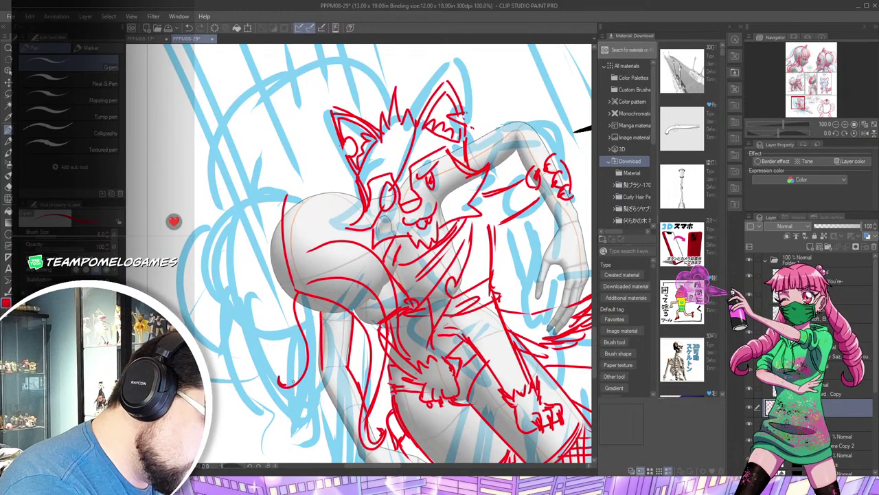
scroll(403, 234, "down", 2)
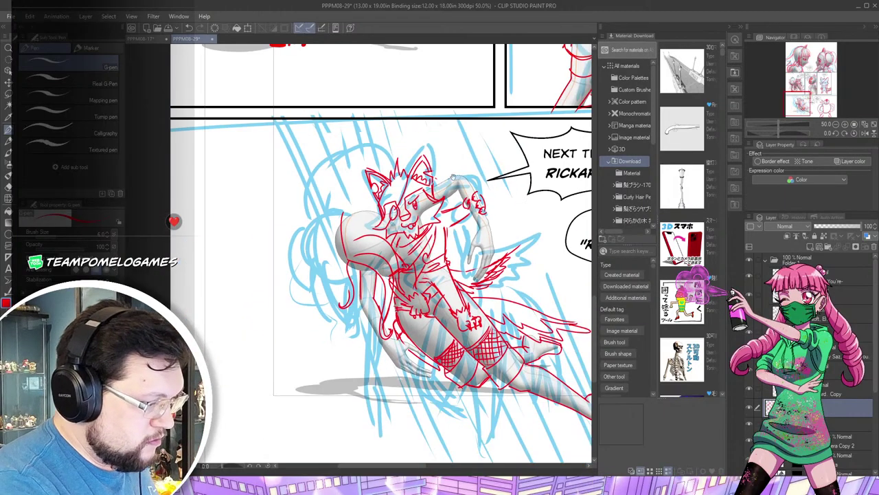
left_click_drag(460, 156, 460, 297)
scroll(474, 267, "down", 1)
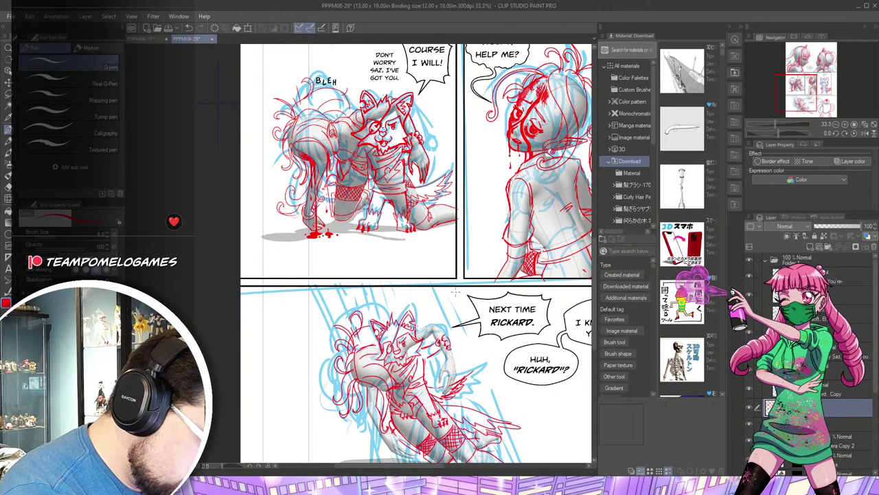
Outline the girl's raised arm and hanging arm in red, including both hands
left_click_drag(520, 389, 476, 243)
left_click_drag(459, 307, 456, 314)
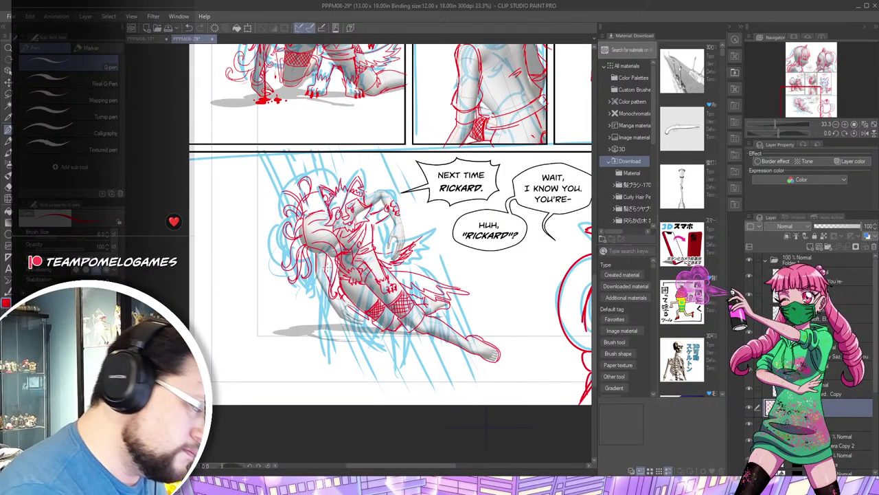
scroll(345, 268, "up", 2)
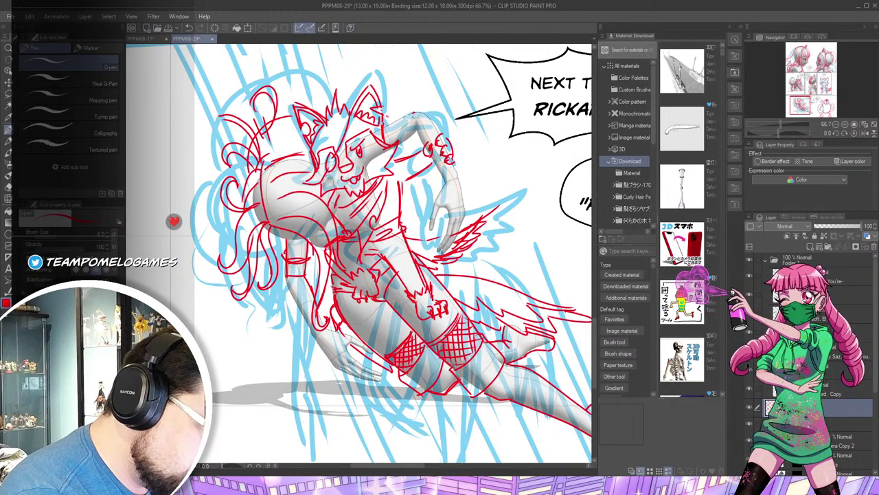
mouse_move(412, 113)
left_mouse_down()
mouse_move(416, 130)
mouse_move(408, 135)
left_mouse_up()
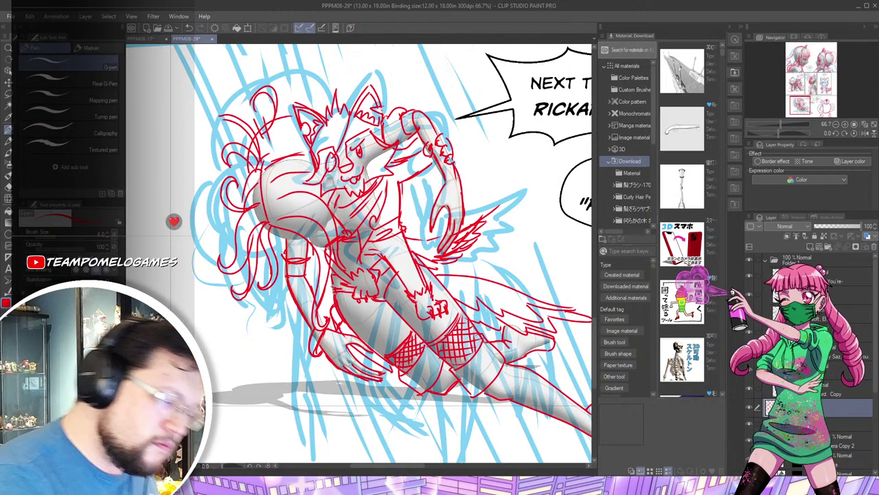
scroll(547, 263, "down", 2)
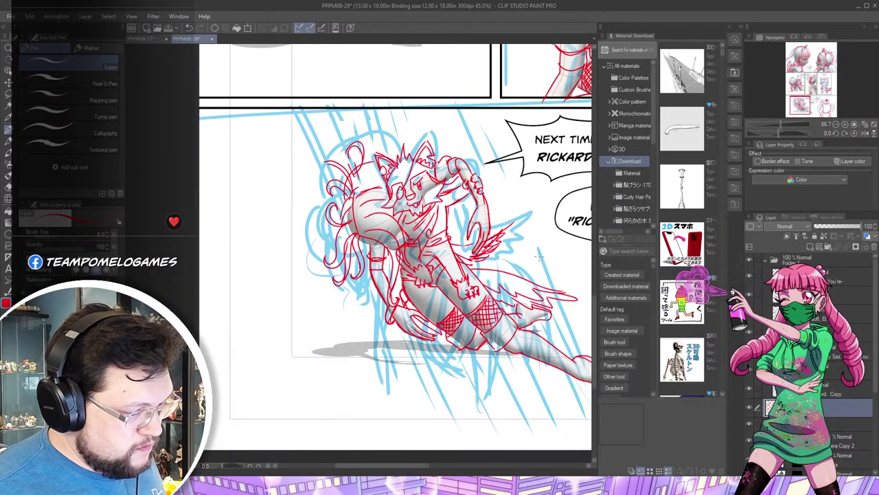
Draw diagonal red speed lines above, across and below the two figures, following the slant of the blue roughs
left_click_drag(543, 263, 406, 237)
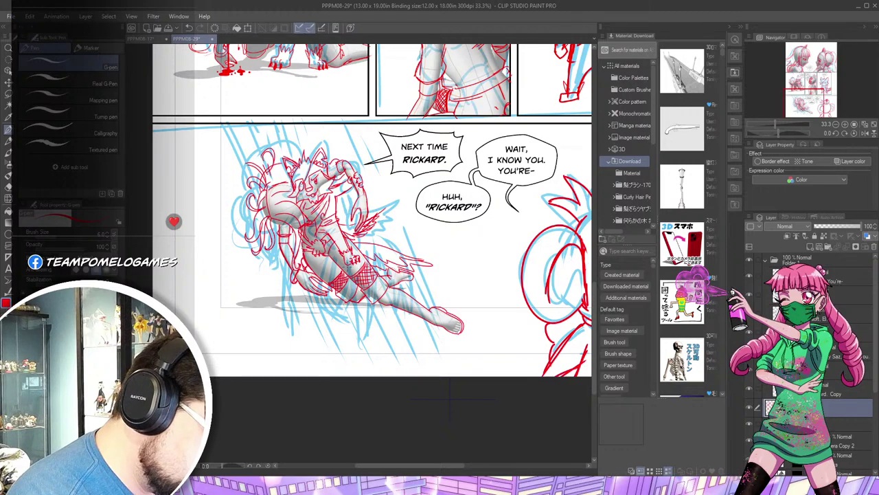
left_click_drag(354, 285, 377, 325)
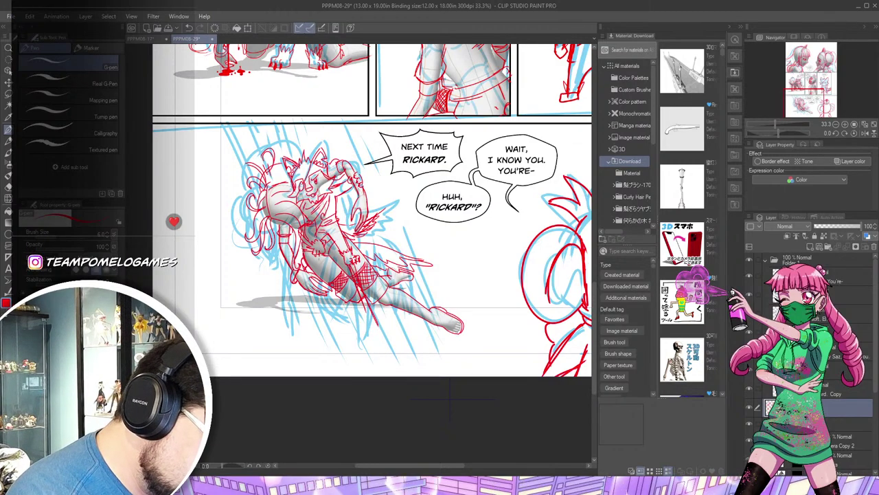
left_click_drag(333, 286, 349, 314)
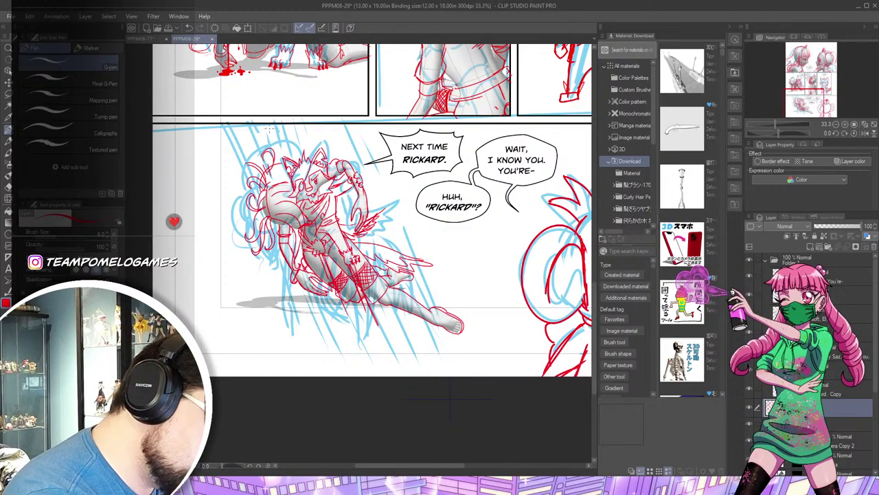
left_click_drag(232, 138, 247, 177)
left_click_drag(347, 128, 368, 175)
left_click_drag(320, 306, 339, 354)
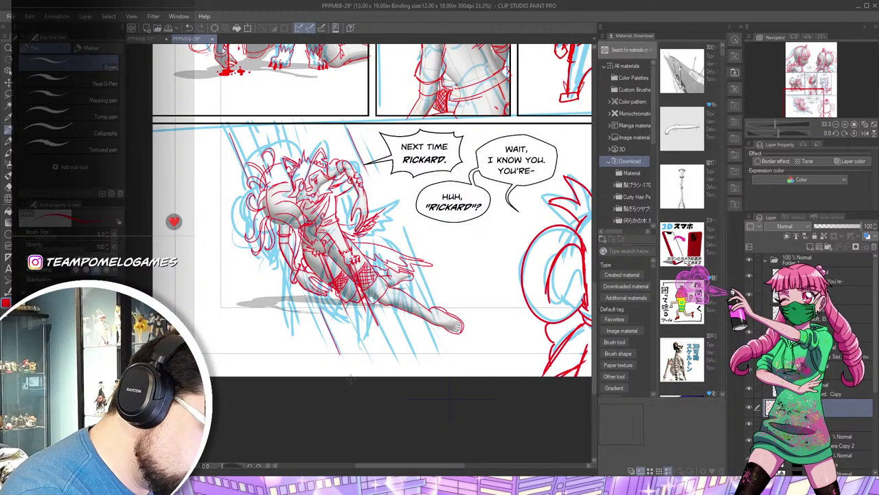
left_click_drag(340, 323, 370, 375)
left_click_drag(377, 329, 395, 375)
left_click_drag(393, 323, 416, 374)
mouse_move(420, 342)
left_mouse_down()
mouse_move(437, 375)
mouse_move(454, 375)
left_mouse_up()
left_click_drag(454, 340, 474, 375)
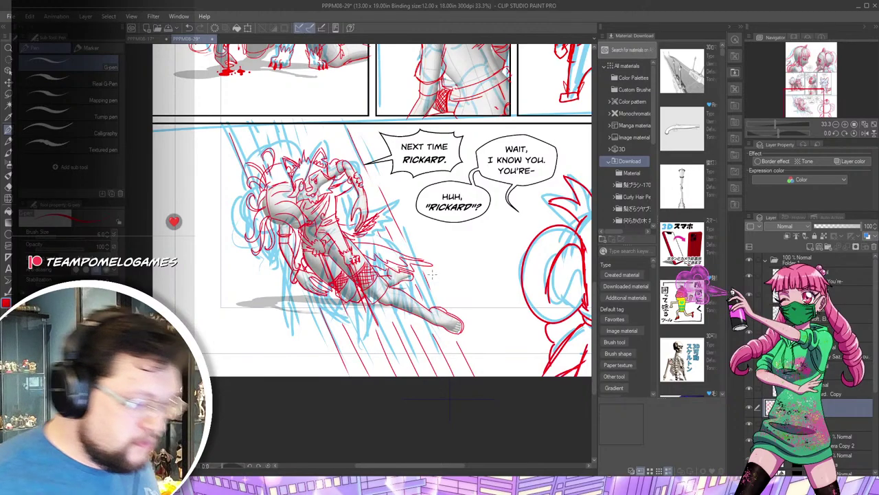
Close comic page PPPM08-29 and switch to page PPPM08-17
scroll(432, 274, "down", 4)
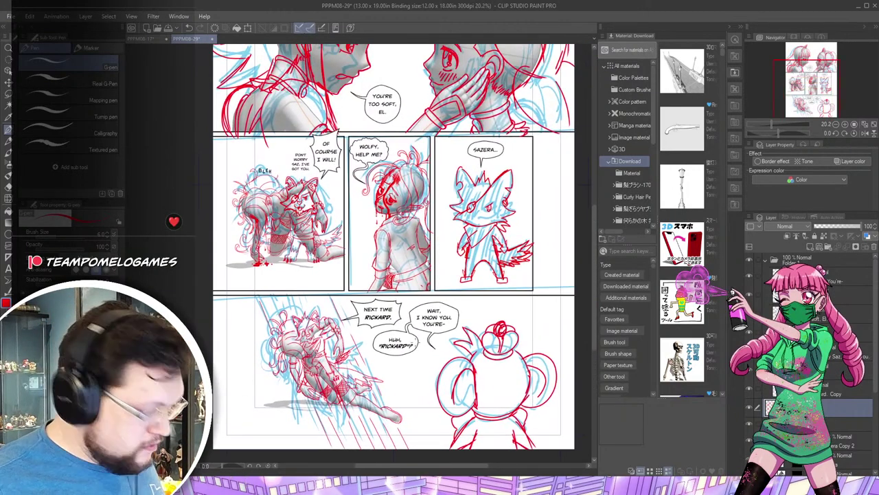
scroll(510, 255, "down", 1)
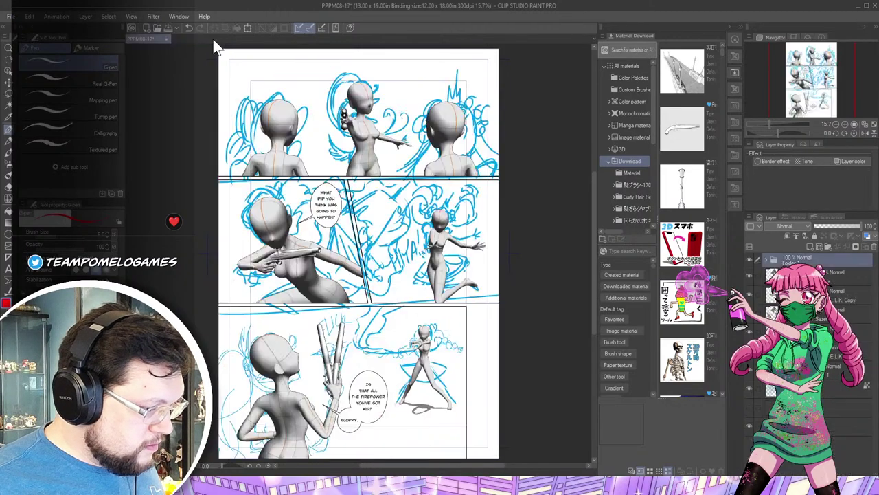
left_click(203, 39)
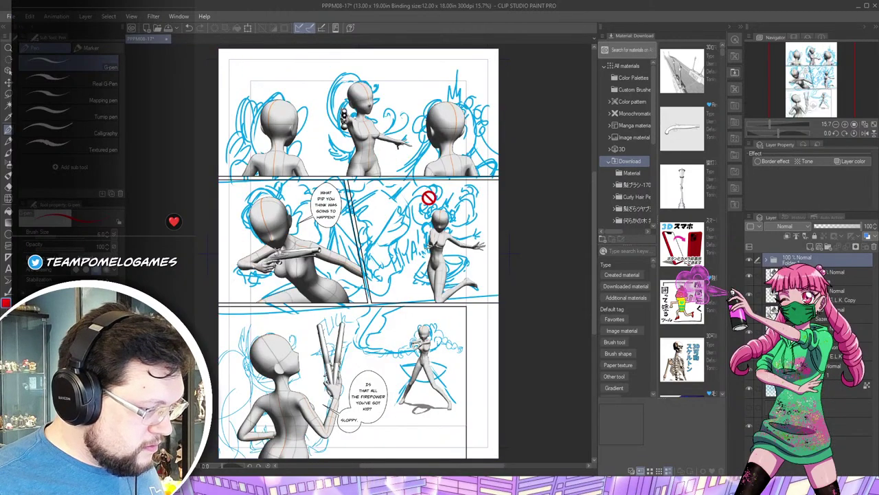
Group the 3D mannequin layers of page PPPM08-17 in a new folder and set the folder's opacity to 50
left_click(835, 278)
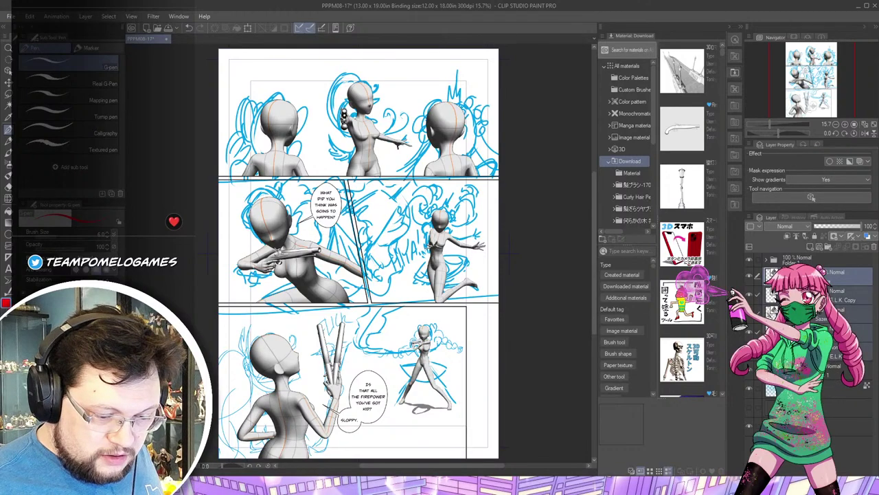
left_click(827, 245)
left_click(835, 288)
left_click(828, 369, "shift")
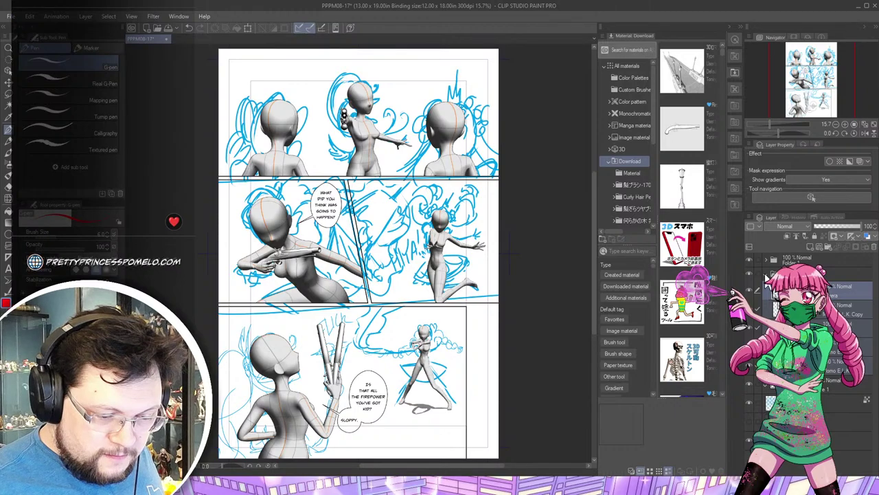
left_click(766, 274)
left_click(840, 226)
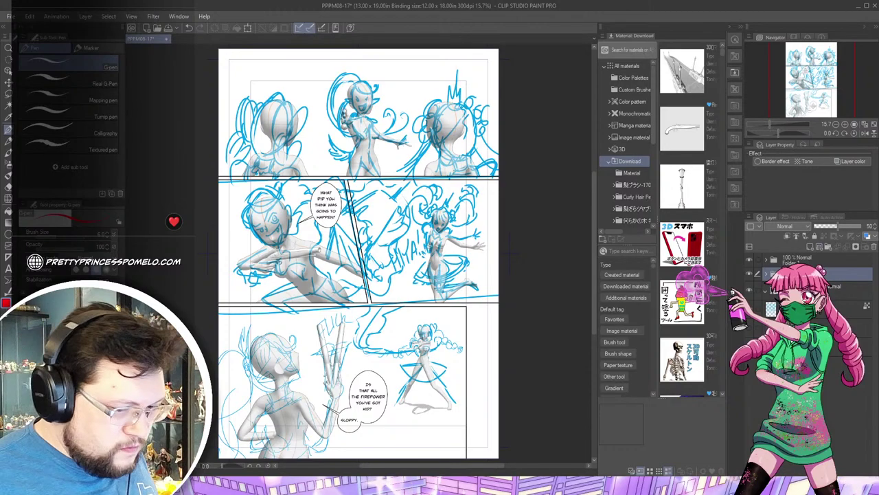
Lower the blue rough layer's opacity to 51 and add a new raster layer above the 3D mannequin folder
left_click(833, 302)
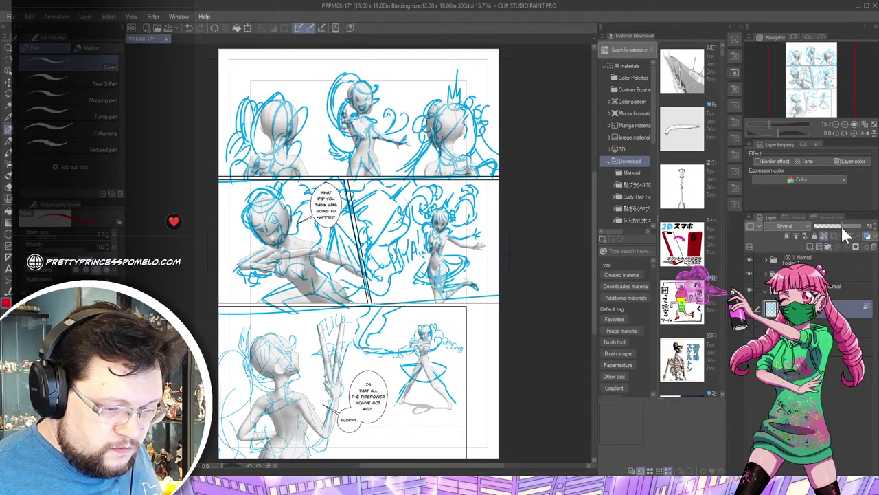
left_click(840, 225)
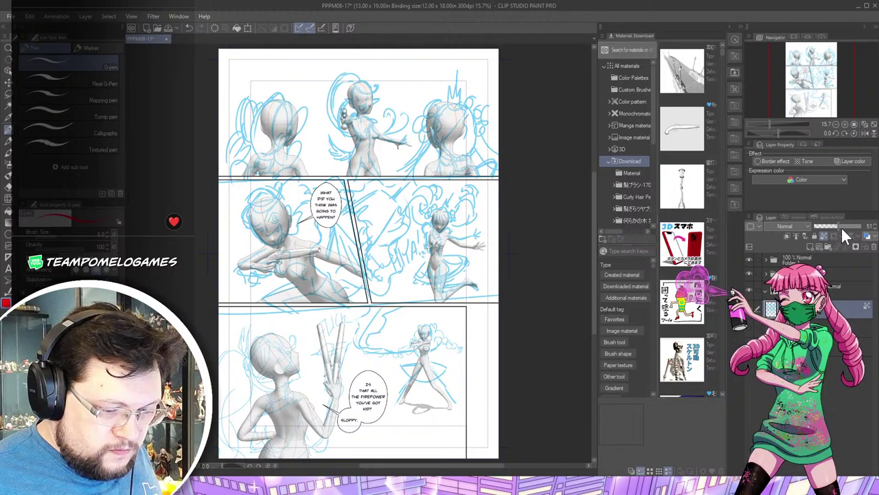
left_click(825, 274)
left_click(812, 243)
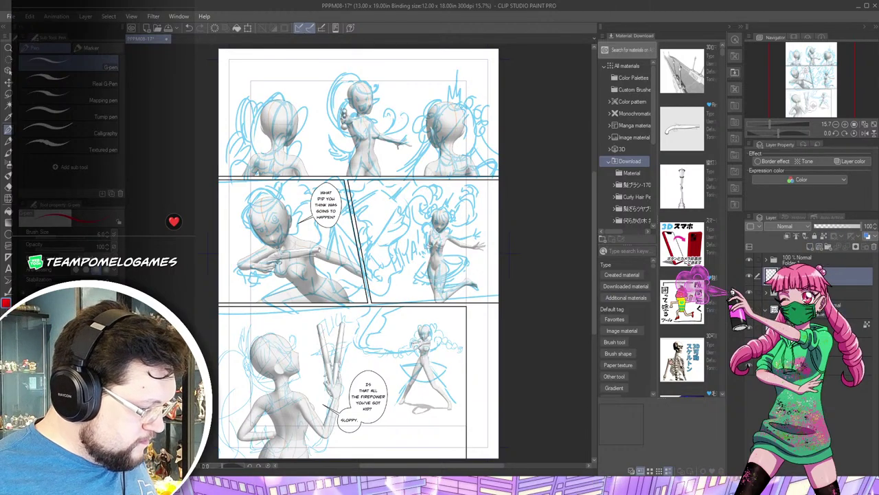
Hide the topmost 100 % Normal folder and draw a ruffled red collar around the neck of the top row's third figure
scroll(295, 96, "up", 10)
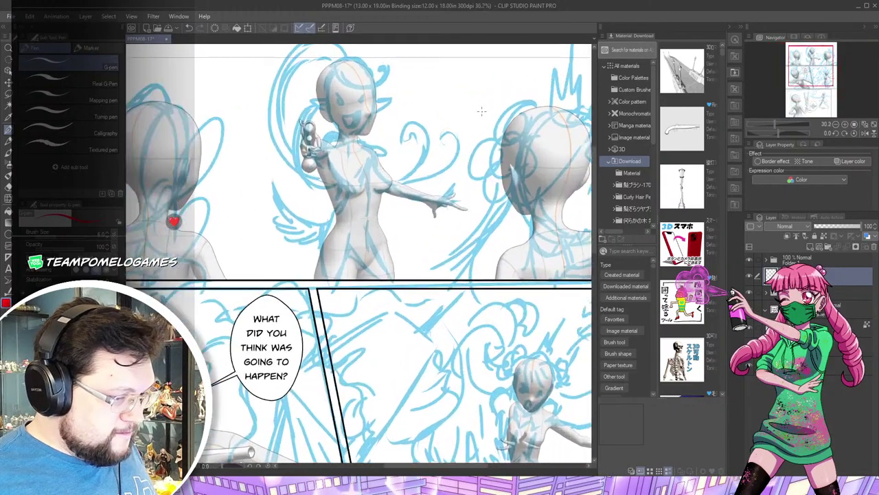
key("p")
key("p")
left_click_drag(477, 110, 359, 153)
left_click(749, 259)
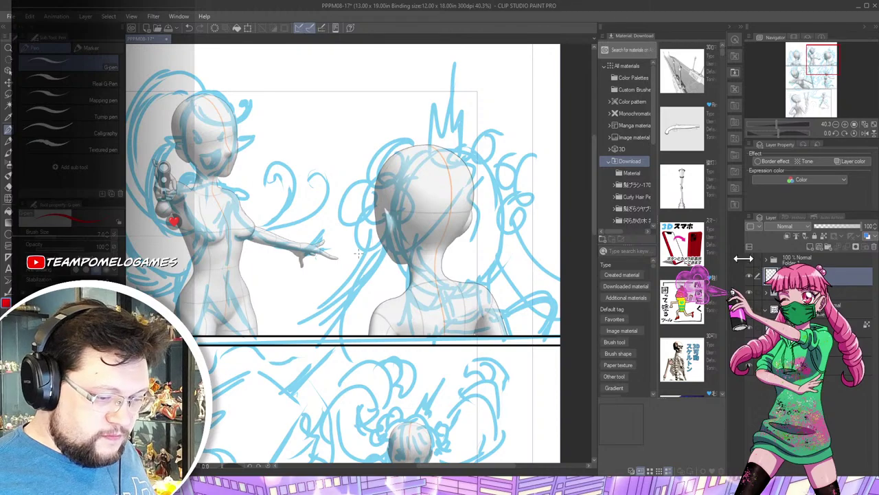
key("bracketright")
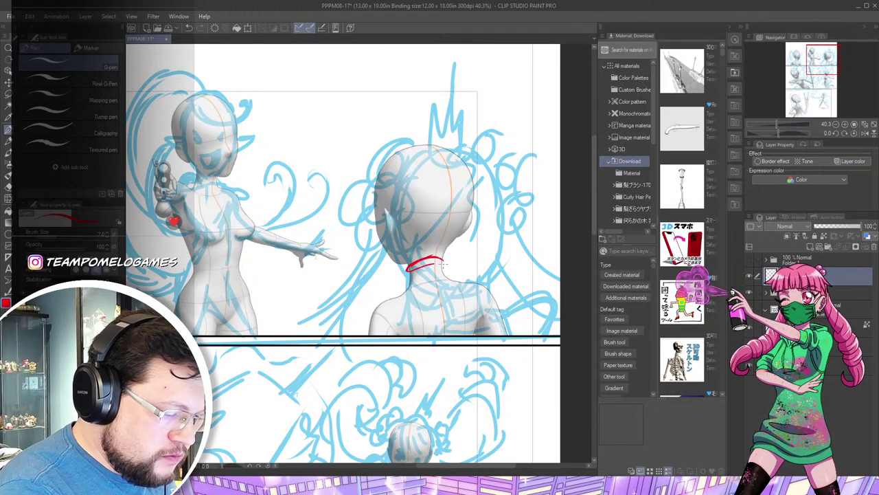
mouse_move(446, 277)
left_mouse_down()
mouse_move(407, 289)
mouse_move(447, 277)
left_mouse_up()
mouse_move(408, 270)
left_mouse_down()
mouse_move(403, 291)
mouse_move(447, 293)
left_mouse_up()
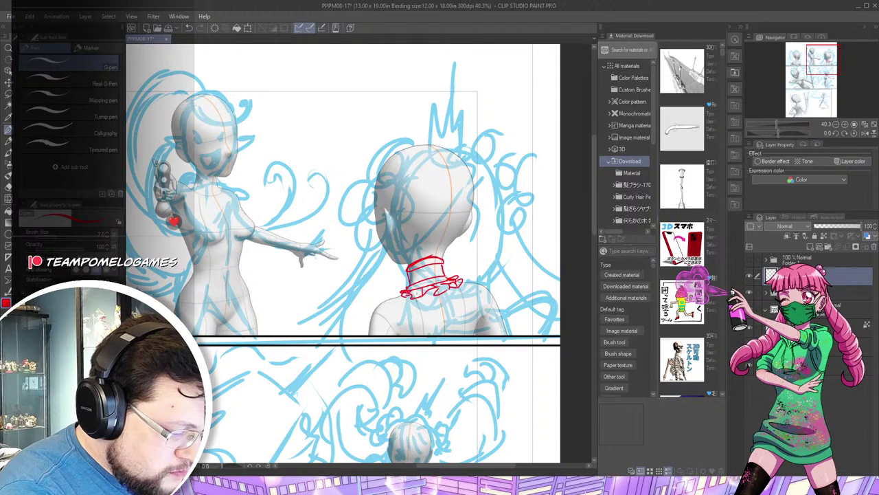
mouse_move(404, 286)
left_mouse_down()
mouse_move(416, 316)
mouse_move(413, 332)
mouse_move(359, 304)
mouse_move(405, 295)
mouse_move(413, 334)
left_mouse_up()
key("ctrl+z")
key("ctrl+z")
key("ctrl+z")
Draw the third figure's two shoulder straps and flared sleeves in red, running down to the panel border
left_click_drag(419, 297, 427, 335)
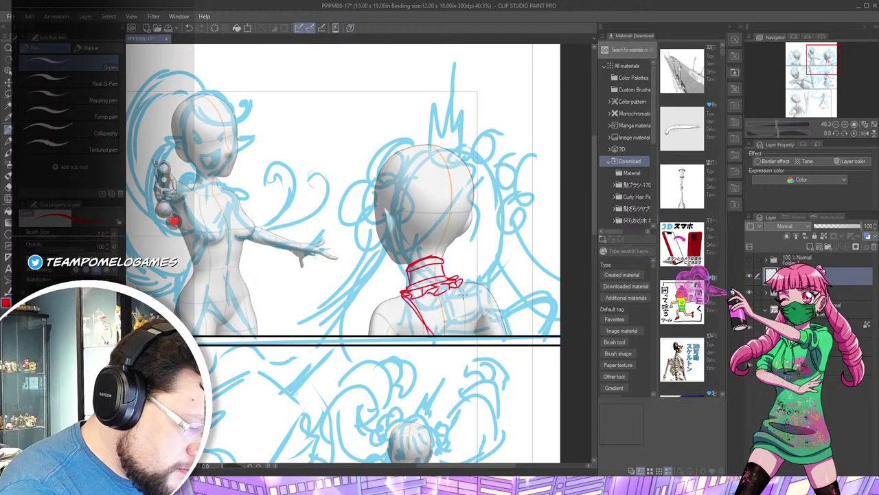
left_click_drag(463, 289, 462, 333)
left_click_drag(467, 283, 466, 331)
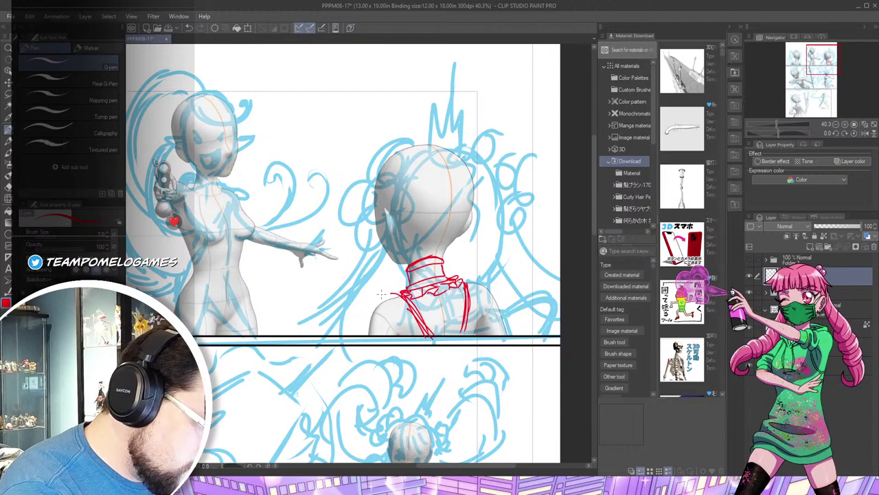
left_click_drag(411, 291, 352, 328)
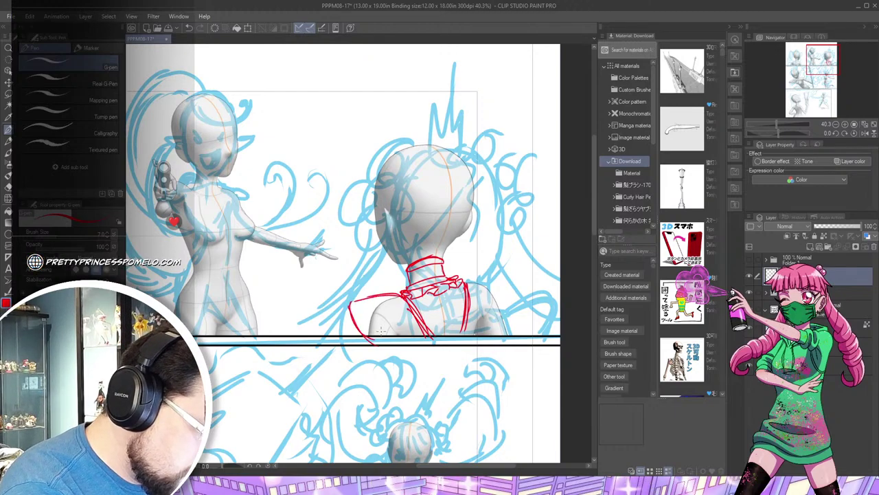
mouse_move(468, 282)
left_mouse_down()
mouse_move(503, 275)
mouse_move(512, 309)
mouse_move(494, 338)
mouse_move(511, 341)
left_mouse_up()
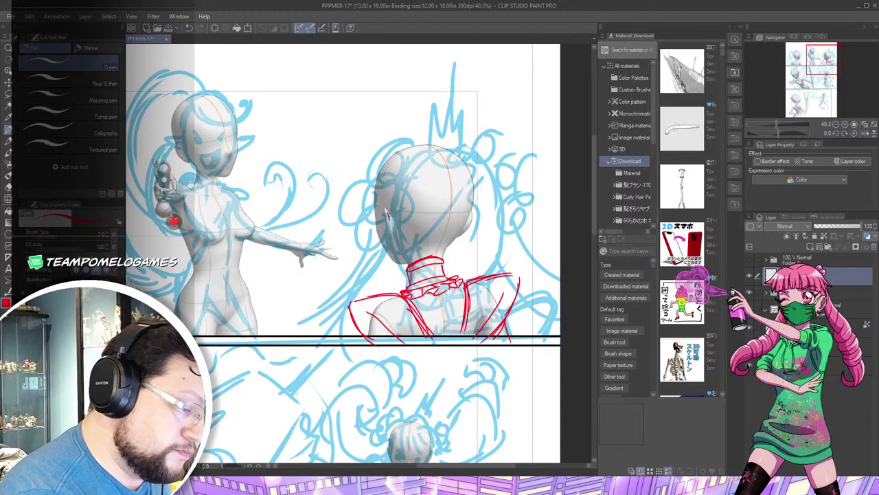
Draw the third figure's ears and earring, nape hairline and skull outline in red over the mannequin head
mouse_move(390, 220)
left_mouse_down()
mouse_move(390, 240)
mouse_move(381, 234)
mouse_move(389, 241)
left_mouse_up()
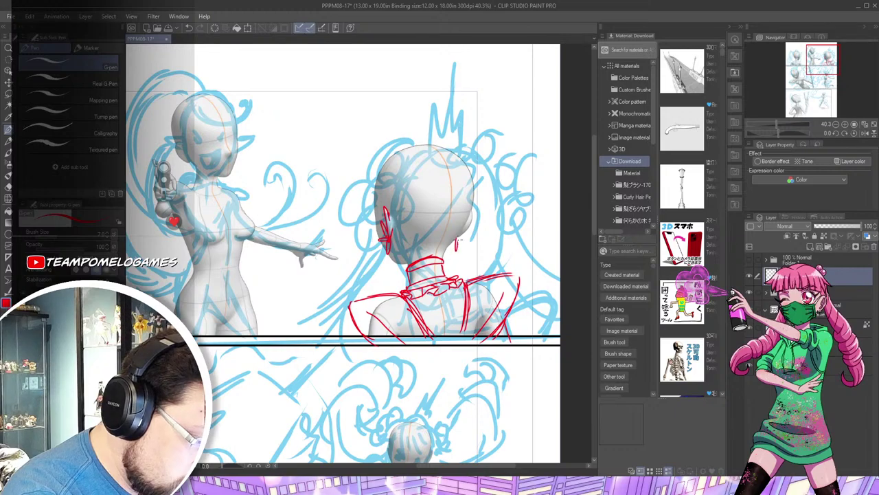
mouse_move(455, 234)
left_mouse_down()
mouse_move(464, 241)
mouse_move(467, 232)
left_mouse_up()
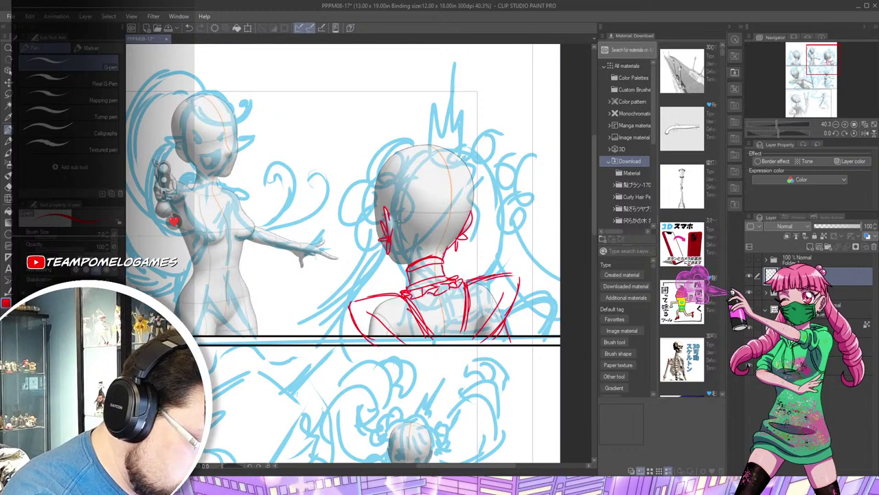
mouse_move(397, 216)
left_mouse_down()
mouse_move(416, 246)
mouse_move(444, 250)
left_mouse_up()
left_click_drag(471, 214, 465, 227)
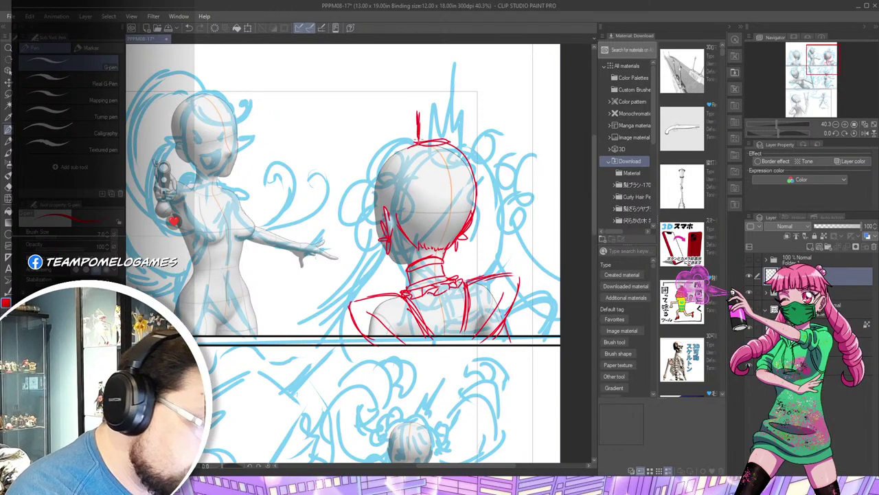
Draw a small pointed crown with a curved band in red on top of the third figure's head
left_click_drag(419, 103, 425, 110)
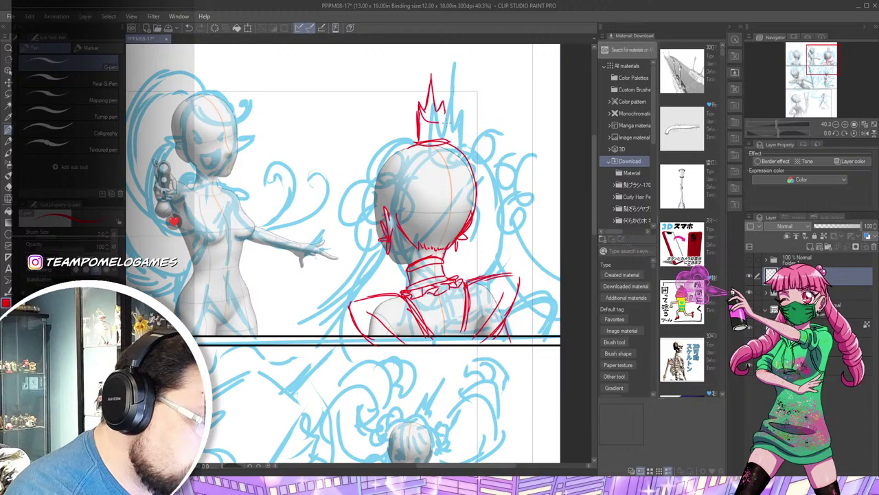
mouse_move(420, 116)
left_mouse_down()
mouse_move(447, 118)
mouse_move(447, 140)
left_mouse_up()
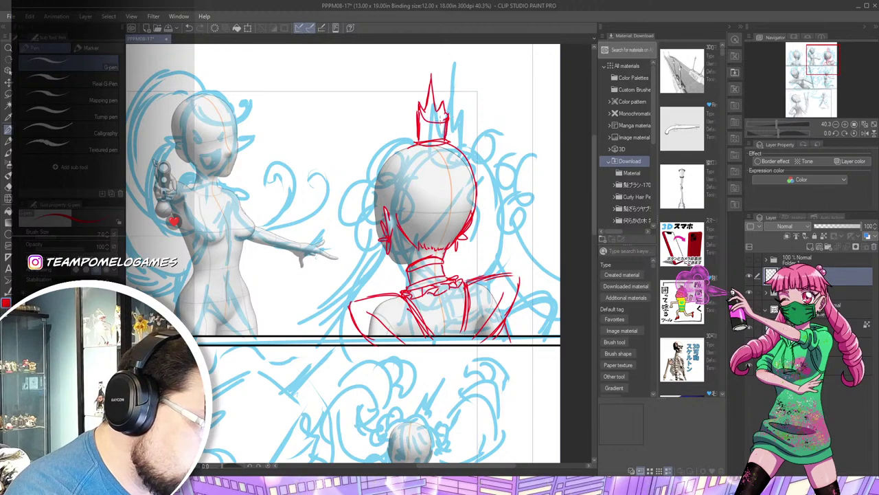
left_click_drag(431, 77, 426, 111)
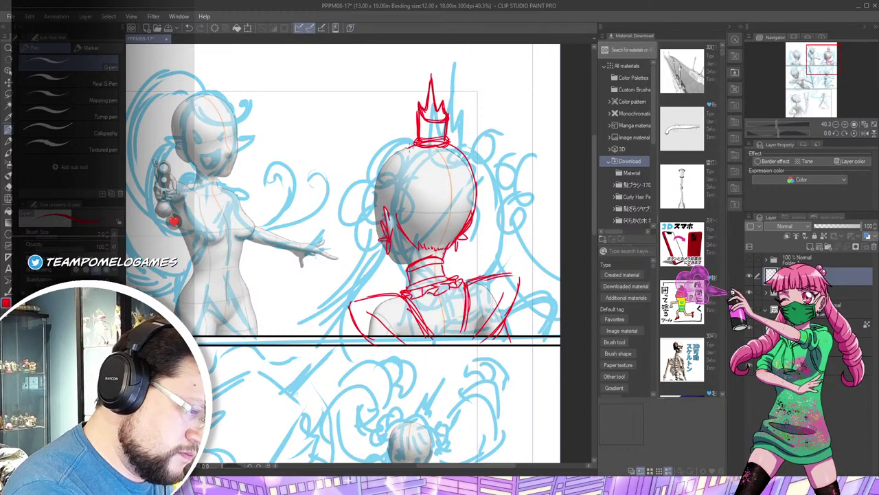
Sketch the third figure's side hair and clusters of round curls in red along both sides of the head
left_click_drag(393, 146, 346, 206)
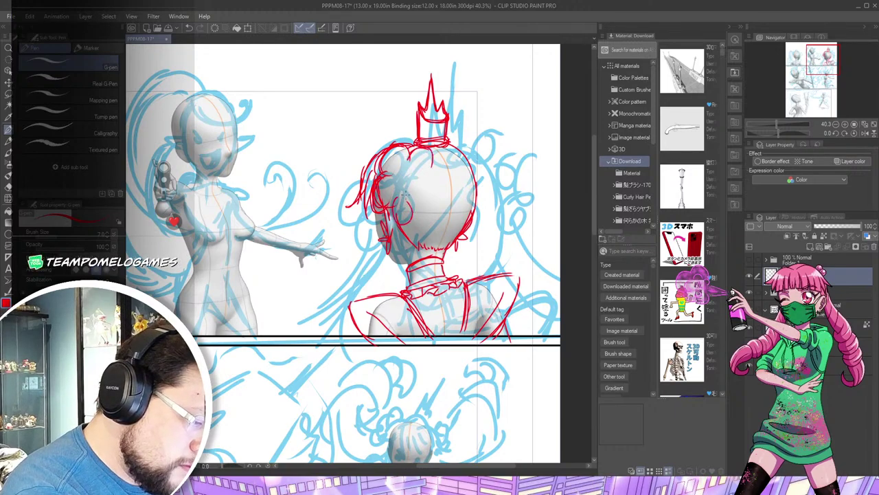
left_click_drag(391, 195, 419, 226)
mouse_move(427, 166)
left_mouse_down()
mouse_move(429, 195)
mouse_move(420, 166)
mouse_move(439, 185)
mouse_move(426, 211)
left_mouse_up()
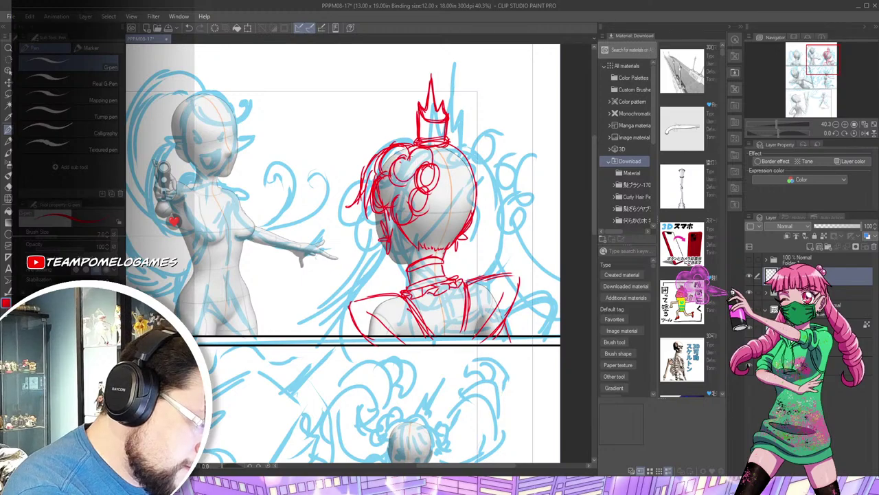
left_click_drag(389, 172, 397, 198)
left_click_drag(404, 158, 408, 180)
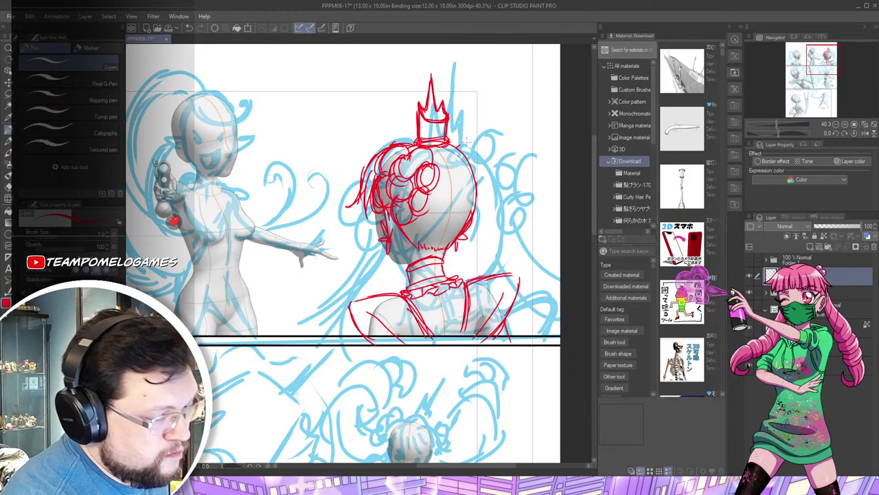
mouse_move(457, 145)
left_mouse_down()
mouse_move(487, 169)
mouse_move(477, 220)
left_mouse_up()
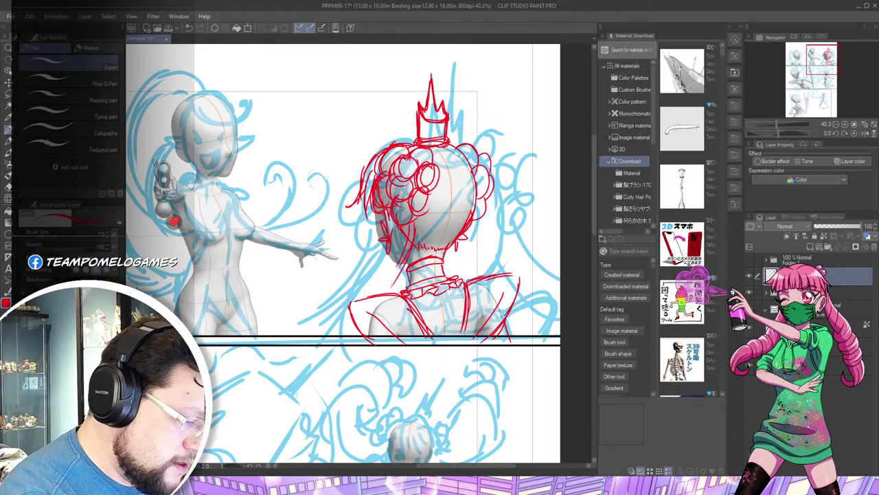
Draw long red strands of hair falling from both sides of the third figure's head past the shoulders
mouse_move(387, 246)
left_mouse_down()
mouse_move(338, 290)
mouse_move(314, 350)
mouse_move(392, 331)
mouse_move(404, 274)
left_mouse_up()
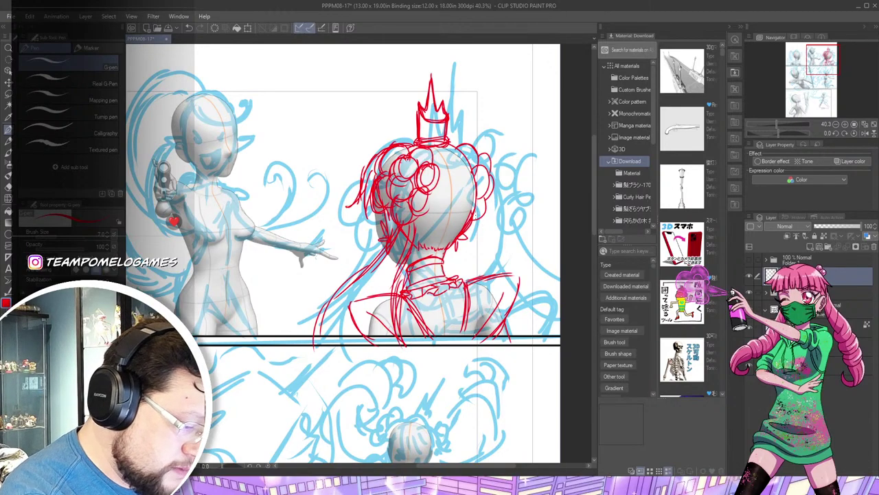
mouse_move(481, 221)
left_mouse_down()
mouse_move(559, 283)
mouse_move(499, 280)
left_mouse_up()
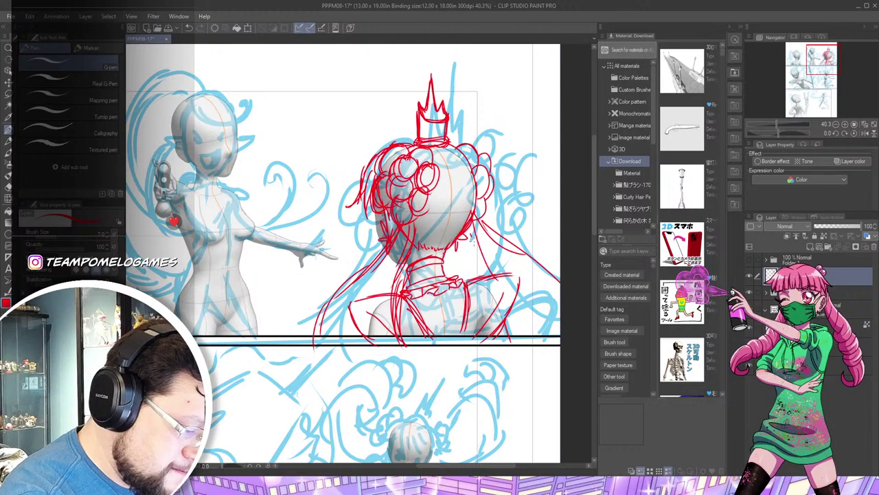
left_click_drag(469, 238, 517, 333)
left_click_drag(511, 294, 518, 342)
left_click_drag(500, 236, 544, 269)
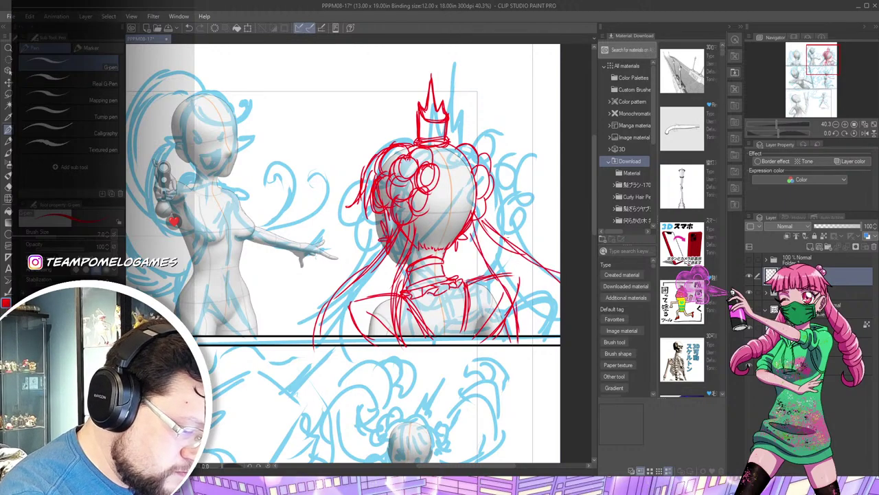
left_click_drag(505, 236, 519, 315)
left_click_drag(543, 258, 548, 294)
left_click_drag(354, 287, 339, 340)
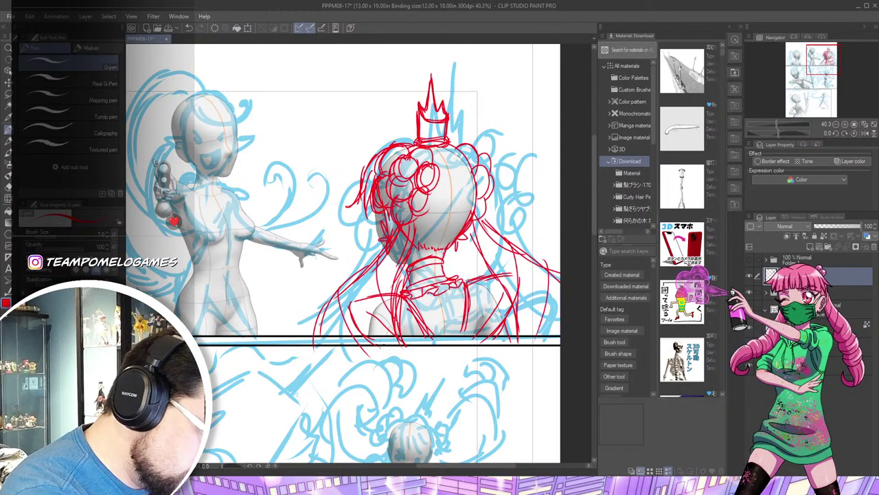
Outline the back of the top row's first figure's head in red and add short hairline strokes at the nape
left_click_drag(276, 269, 303, 298)
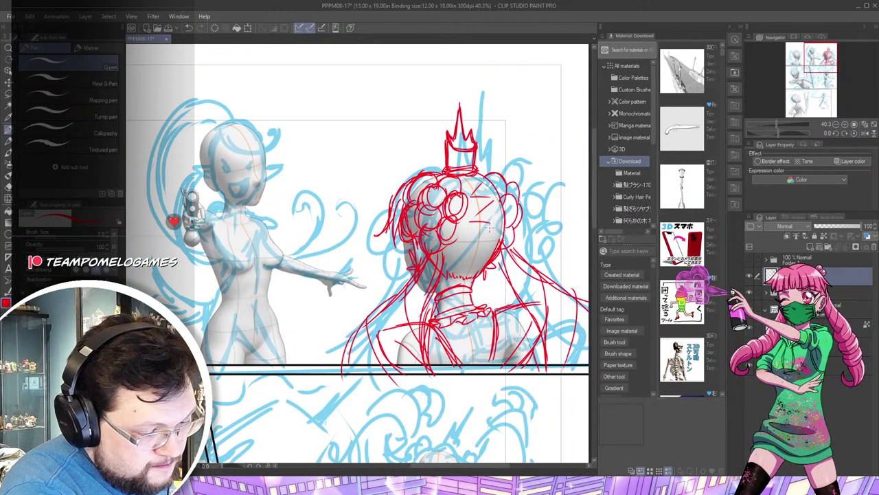
left_click_drag(276, 309, 508, 298)
left_click_drag(359, 287, 467, 307)
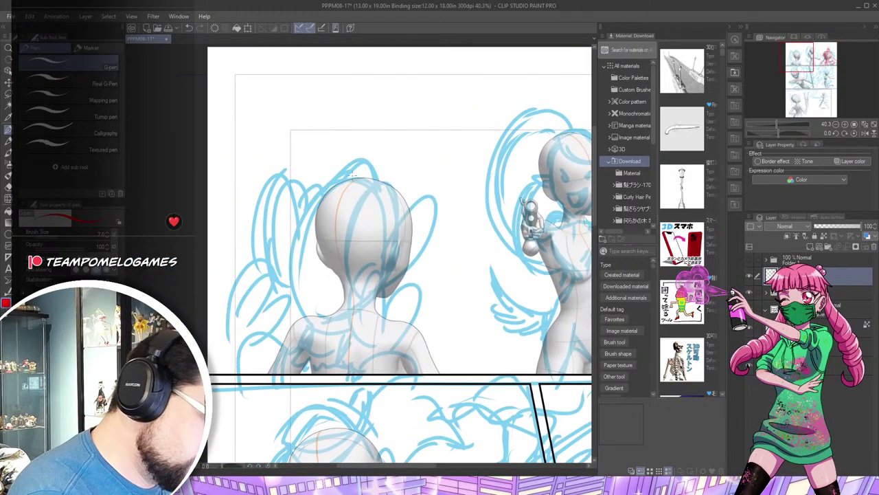
left_click_drag(334, 182, 316, 201)
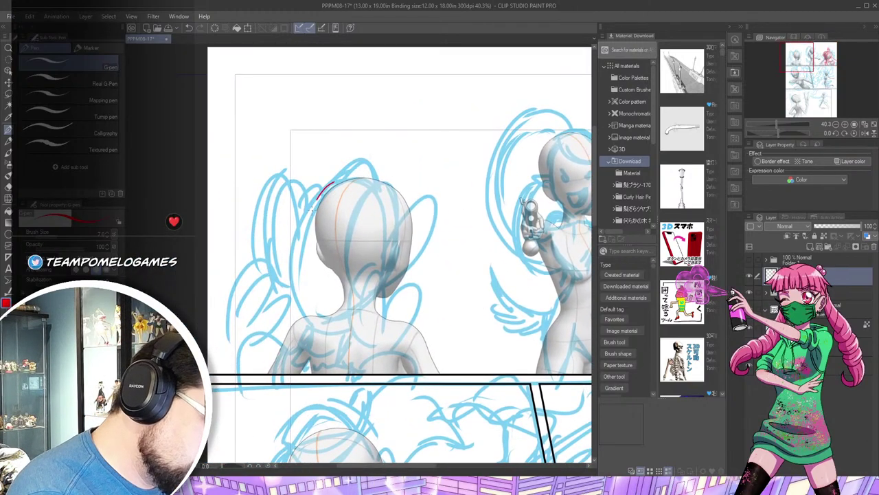
left_click_drag(338, 276, 375, 279)
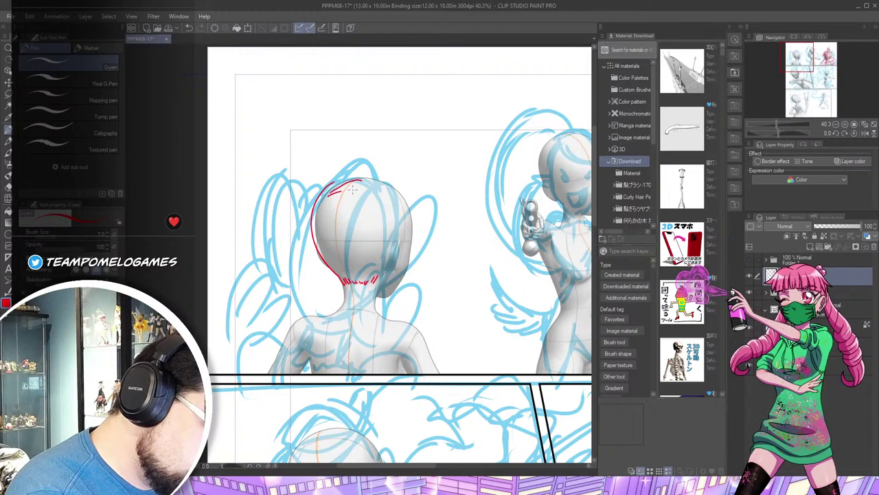
key("ctrl+z")
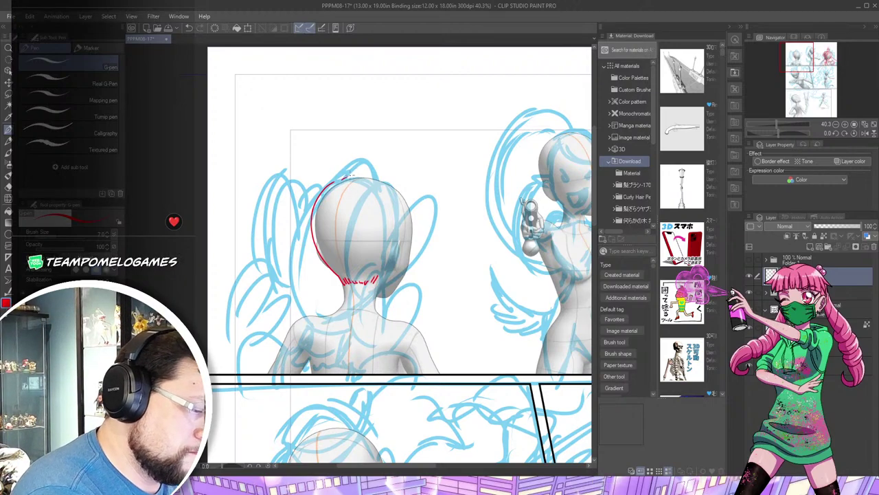
Draw a small pointed crown and swept-back hair strands in red over the back of the first figure's head
left_click_drag(341, 180, 391, 182)
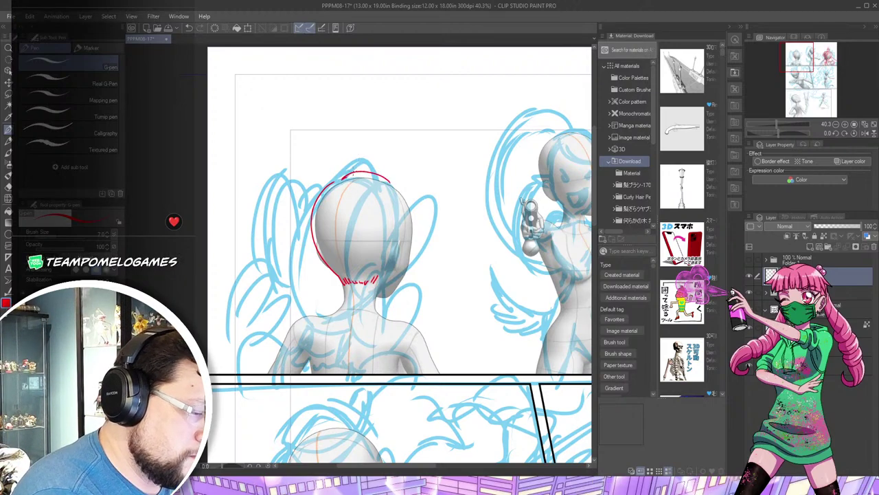
mouse_move(362, 150)
left_mouse_down()
mouse_move(379, 172)
mouse_move(364, 166)
mouse_move(359, 147)
mouse_move(377, 162)
mouse_move(364, 145)
mouse_move(385, 173)
mouse_move(360, 172)
left_mouse_up()
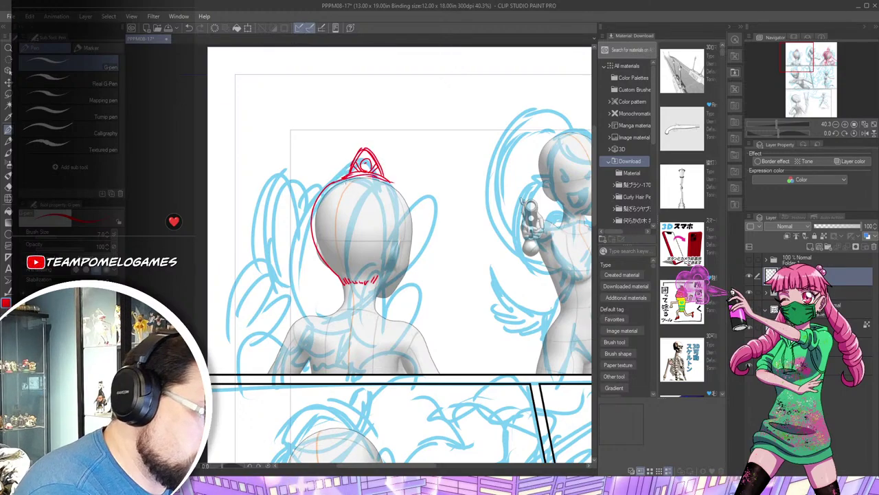
left_click_drag(342, 178, 329, 200)
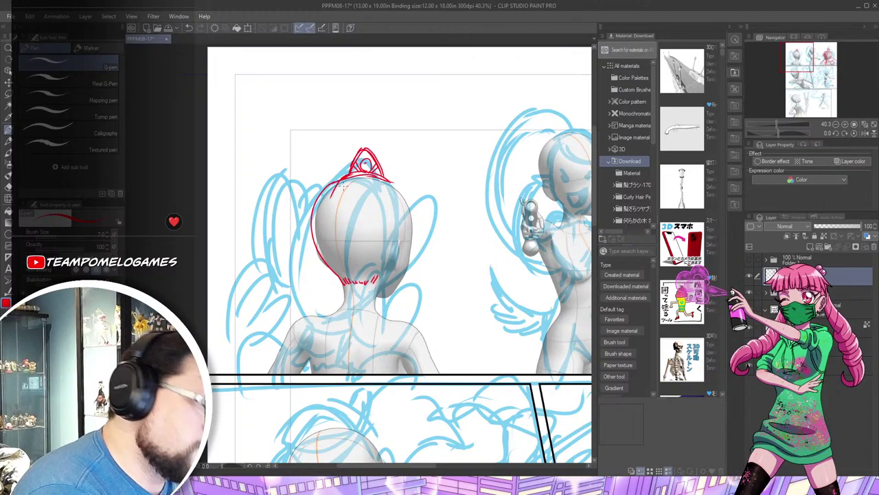
left_click_drag(336, 189, 336, 246)
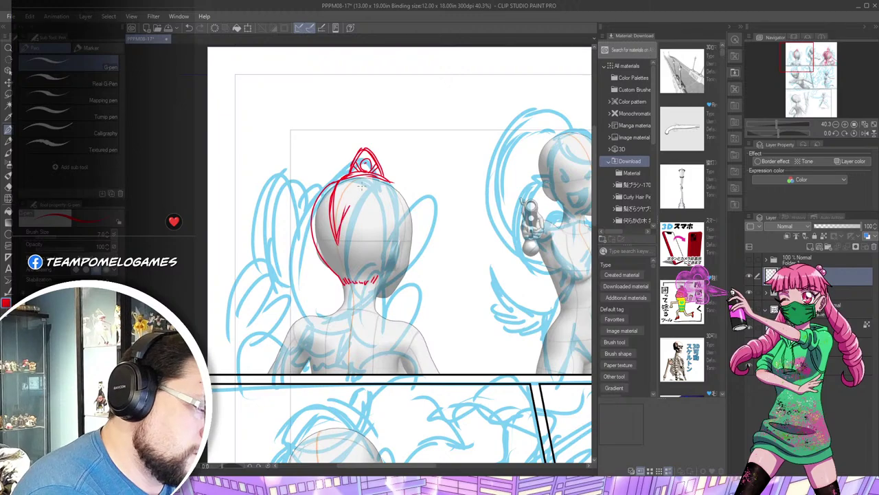
left_click_drag(332, 198, 313, 248)
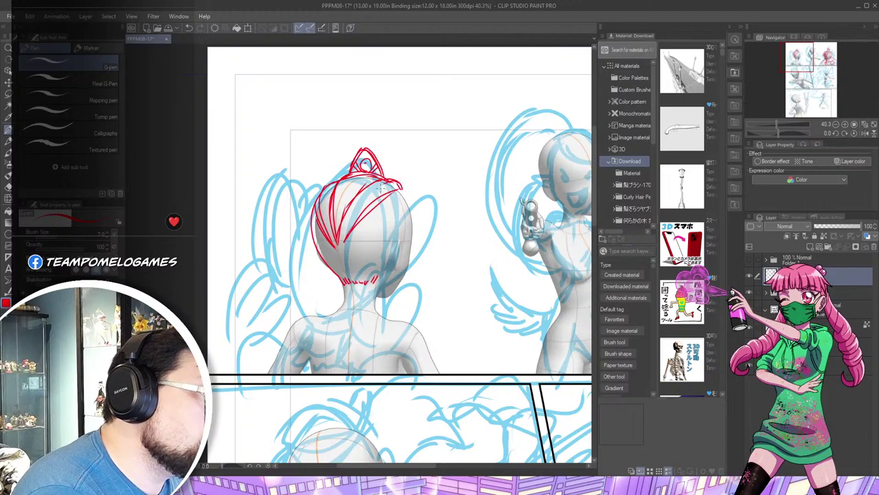
mouse_move(363, 173)
left_mouse_down()
mouse_move(337, 232)
mouse_move(342, 202)
mouse_move(368, 176)
left_mouse_up()
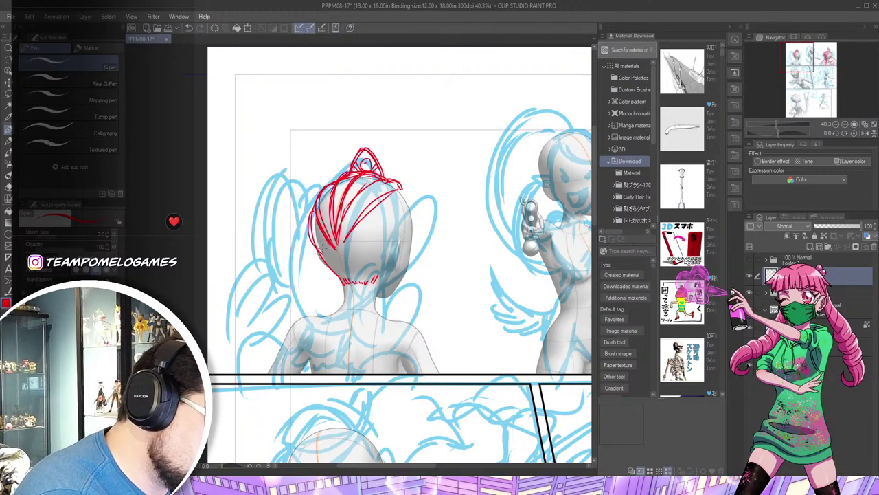
mouse_move(401, 193)
left_mouse_down()
mouse_move(405, 214)
mouse_move(351, 259)
left_mouse_up()
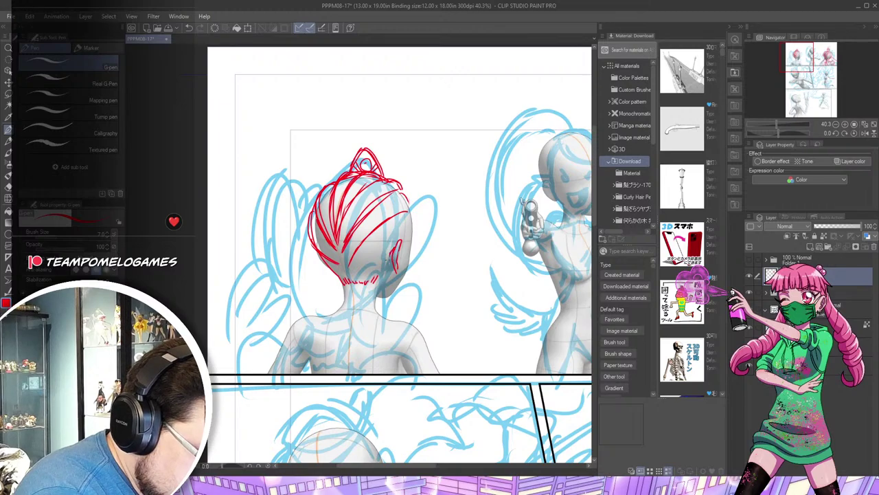
Sketch red shading strokes at the first figure's ear and curved hair strands sweeping down the side of the head toward it
left_click_drag(393, 244, 389, 262)
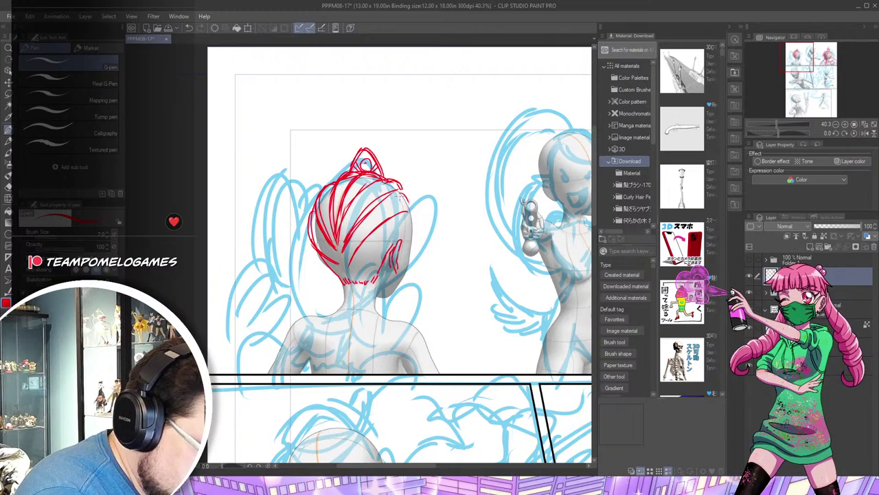
mouse_move(402, 188)
left_mouse_down()
mouse_move(372, 219)
mouse_move(385, 231)
mouse_move(372, 222)
mouse_move(404, 260)
left_mouse_up()
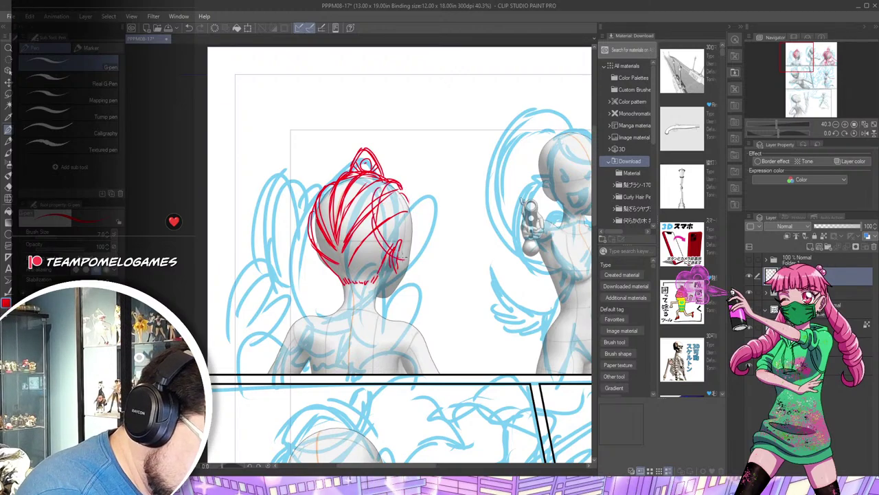
left_click_drag(378, 206, 408, 197)
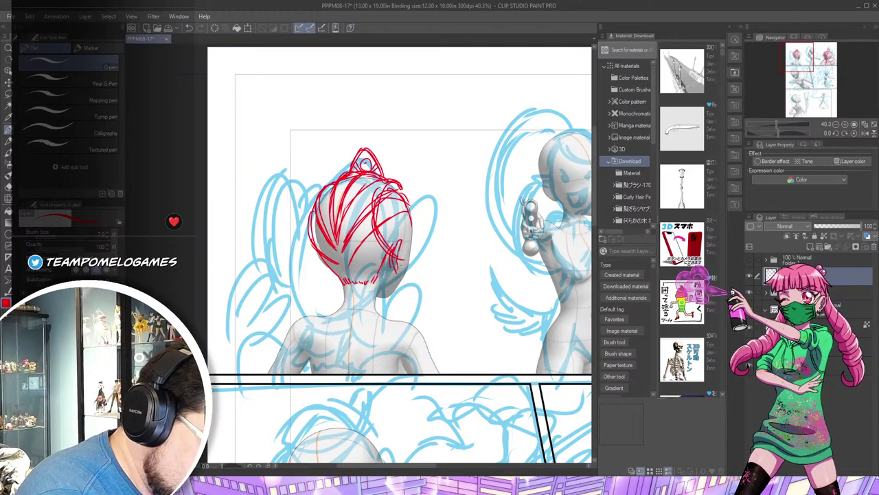
Draw the stacked curls of the first figure's pigtail in red on the ear side, down to the panel's lower border
mouse_move(403, 266)
left_mouse_down()
mouse_move(371, 223)
mouse_move(424, 190)
mouse_move(437, 241)
left_mouse_up()
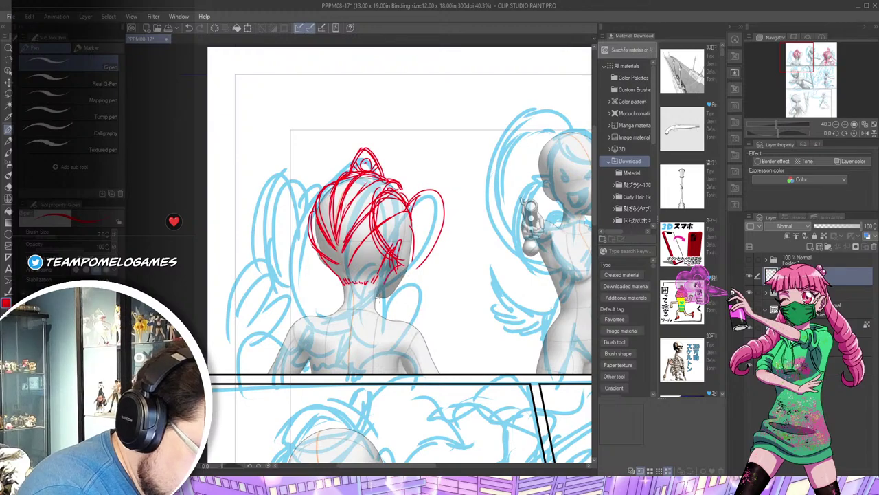
left_click_drag(380, 283, 395, 328)
left_click_drag(439, 268, 429, 322)
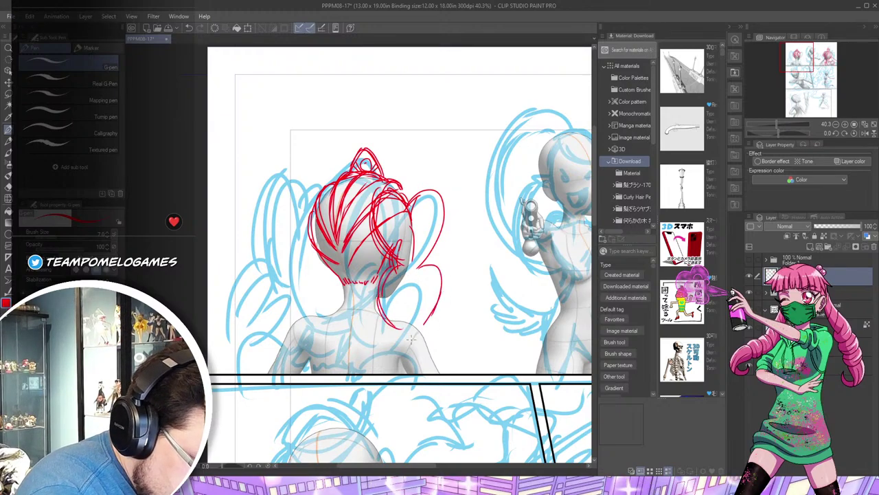
mouse_move(412, 281)
left_mouse_down()
mouse_move(409, 329)
mouse_move(394, 343)
mouse_move(394, 333)
mouse_move(374, 360)
mouse_move(372, 334)
mouse_move(404, 362)
mouse_move(423, 331)
mouse_move(404, 374)
left_mouse_up()
Draw the first figure's opposite pigtail as large stacked red curls falling past the shoulder to the panel's lower border
mouse_move(321, 186)
left_mouse_down()
mouse_move(283, 186)
mouse_move(268, 213)
mouse_move(283, 266)
mouse_move(316, 245)
left_mouse_up()
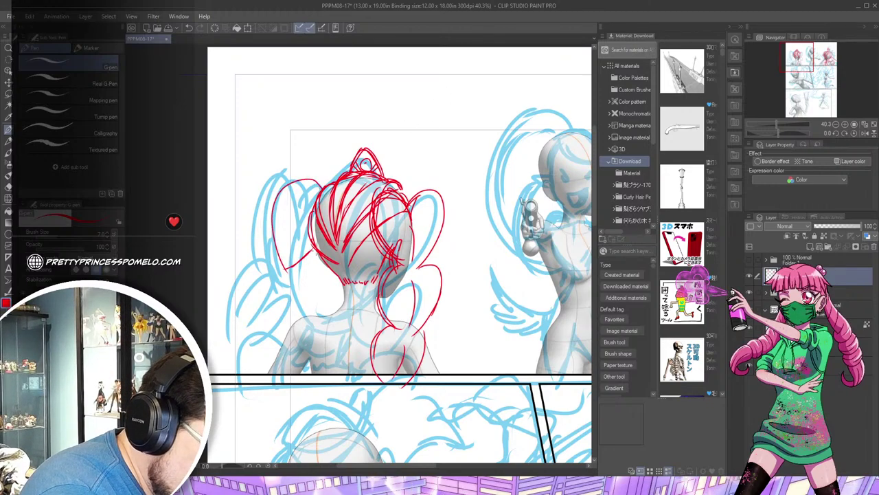
left_click_drag(312, 212, 297, 241)
mouse_move(299, 176)
left_mouse_down()
mouse_move(284, 251)
mouse_move(251, 300)
left_mouse_up()
left_click_drag(254, 253, 246, 324)
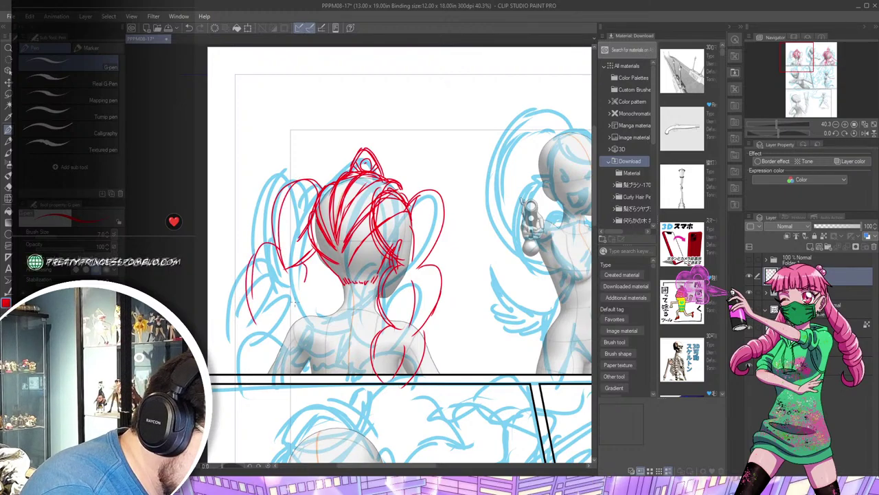
left_click_drag(300, 300, 269, 321)
left_click_drag(281, 272, 286, 294)
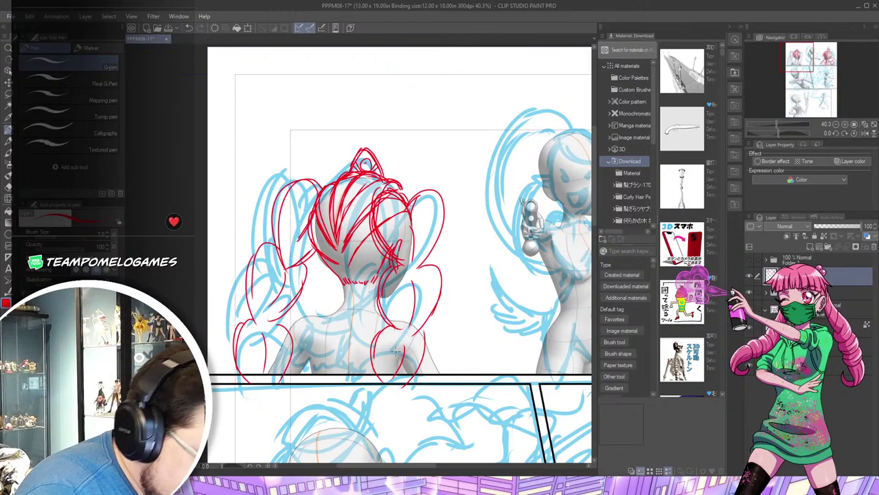
Draw the first figure's collar in red, with a curved band under the hairline, a lower neck band and both side edges
mouse_move(375, 299)
left_mouse_down()
mouse_move(358, 287)
mouse_move(342, 291)
left_mouse_up()
scroll(375, 295, "up", 4)
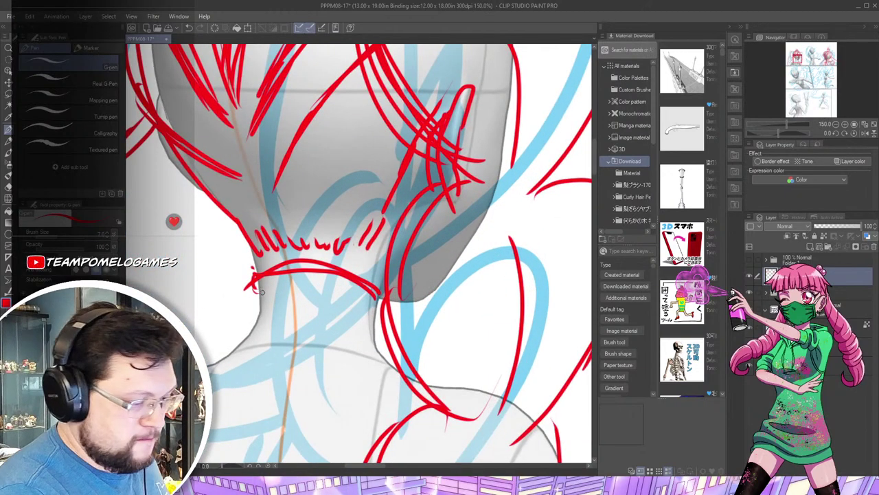
left_click_drag(276, 285, 376, 302)
mouse_move(273, 327)
left_mouse_down()
mouse_move(233, 352)
mouse_move(315, 351)
mouse_move(379, 366)
left_mouse_up()
mouse_move(382, 358)
left_mouse_down()
mouse_move(326, 329)
mouse_move(254, 331)
left_mouse_up()
left_click_drag(256, 289, 252, 328)
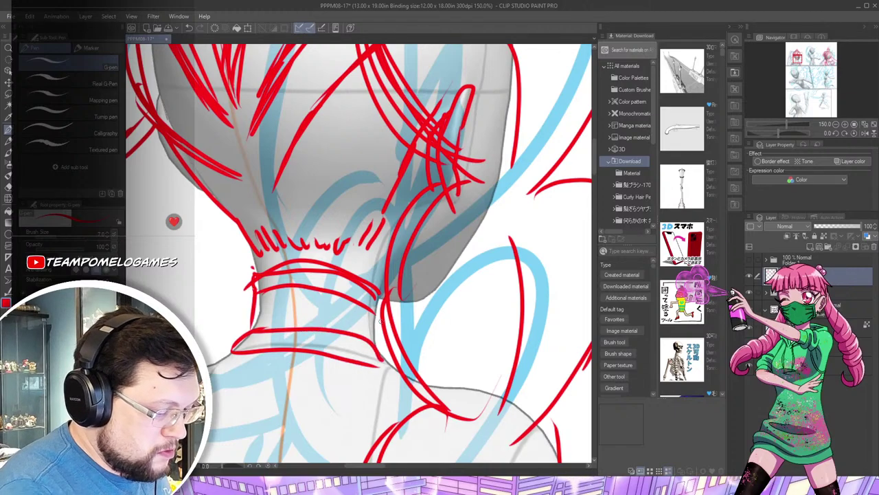
left_click_drag(375, 315, 375, 342)
Add a row of red zigzag ruffles with small folded edges around the base of the first figure's collar
left_click_drag(236, 345, 201, 348)
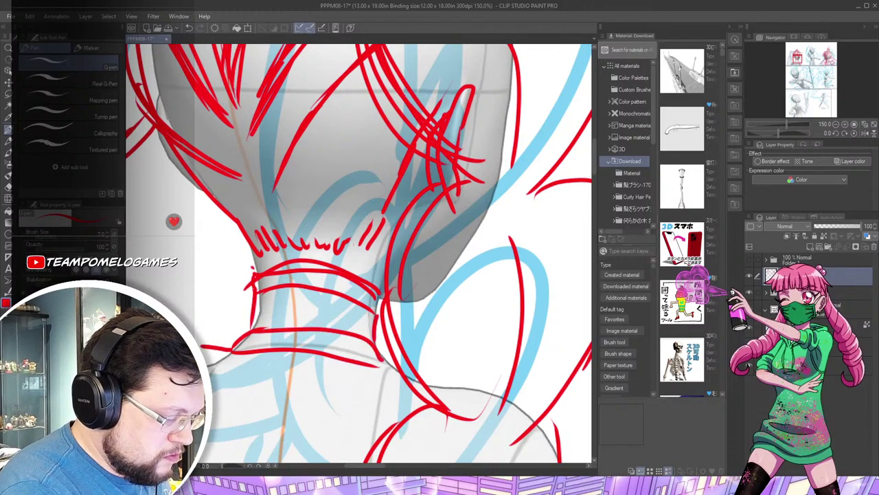
mouse_move(214, 382)
left_mouse_down()
mouse_move(248, 373)
mouse_move(314, 394)
mouse_move(354, 377)
mouse_move(378, 399)
mouse_move(388, 377)
mouse_move(403, 375)
left_mouse_up()
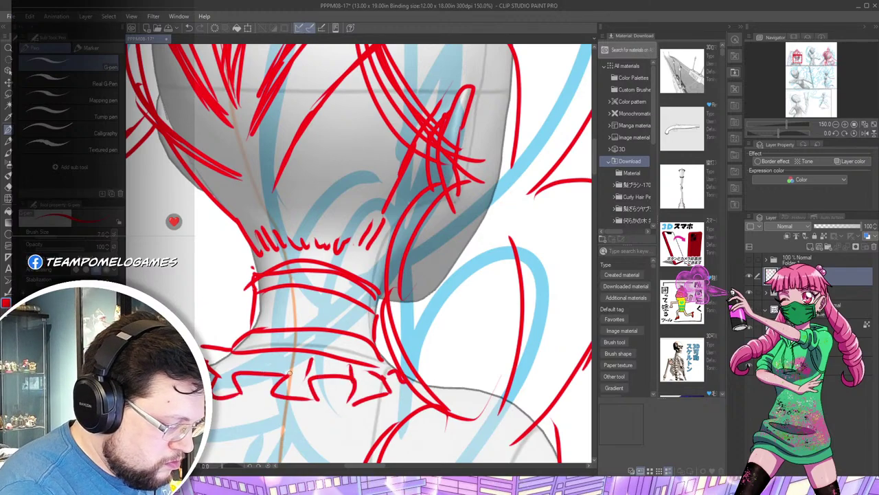
left_click_drag(242, 392, 256, 376)
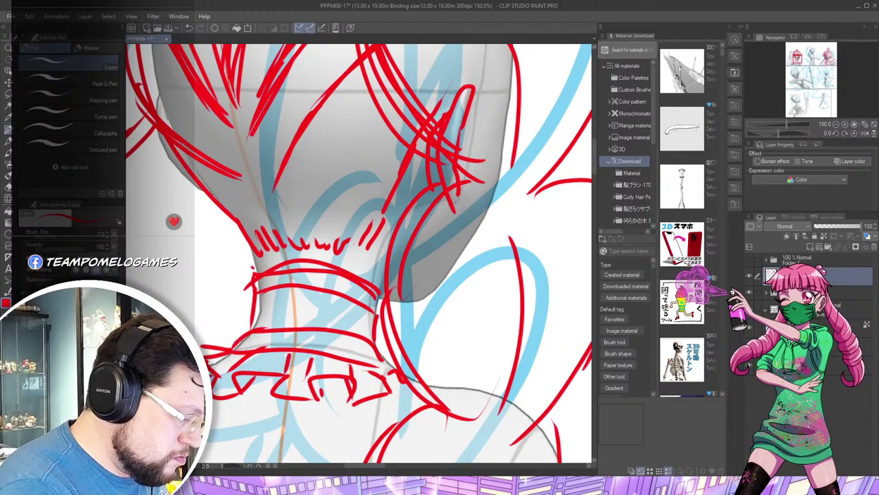
left_click_drag(242, 337, 213, 344)
left_click_drag(377, 352, 390, 355)
left_click_drag(380, 365, 384, 366)
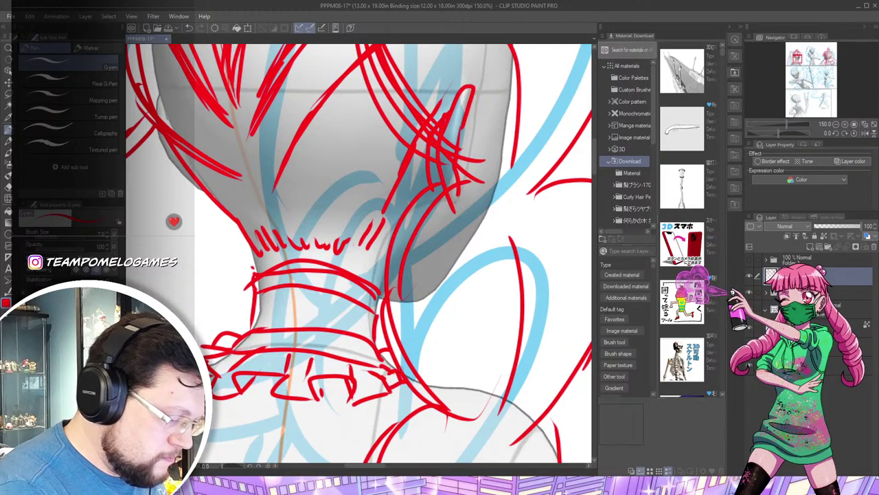
Draw the first figure's shoulder line, dress back seams, underarm folds and sleeve edge in red below the collar
left_click_drag(436, 318, 451, 390)
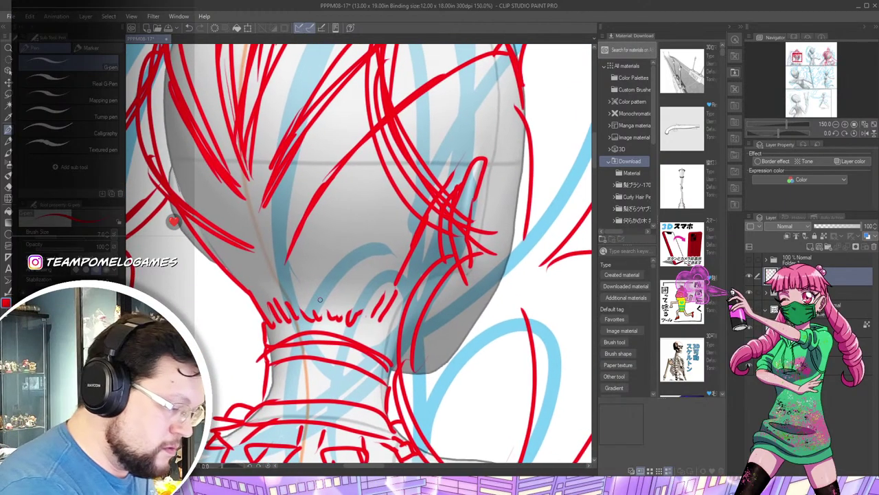
left_click_drag(515, 221, 469, 368)
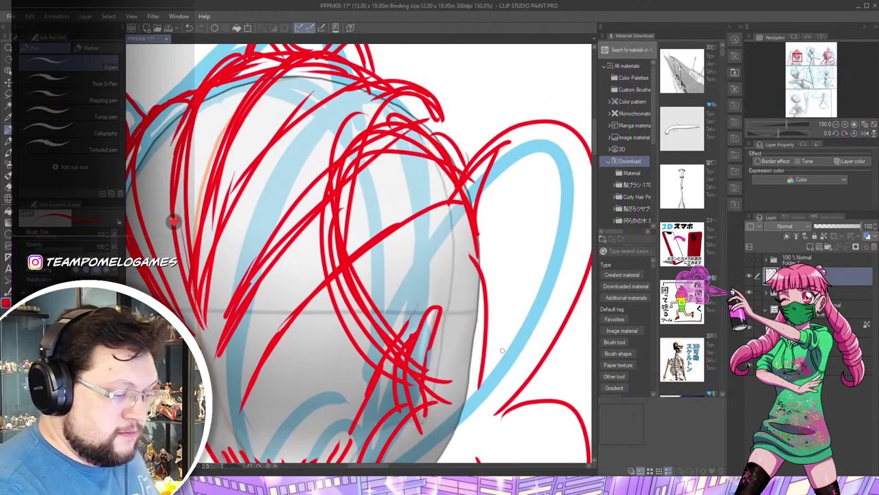
scroll(516, 415, "down", 2)
scroll(516, 414, "down", 1)
left_click_drag(534, 378, 492, 287)
left_click_drag(462, 331, 463, 238)
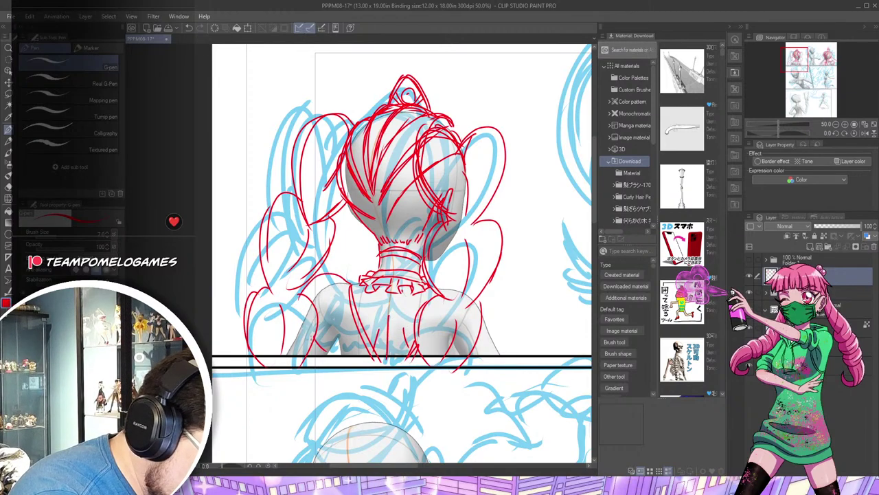
left_click_drag(335, 326, 339, 353)
left_click_drag(335, 342, 338, 353)
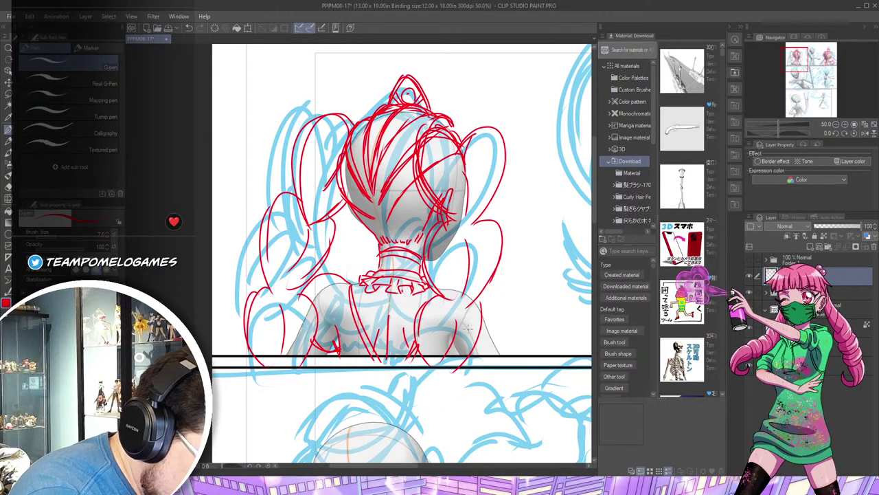
mouse_move(490, 283)
left_mouse_down()
mouse_move(488, 338)
mouse_move(492, 292)
mouse_move(468, 364)
mouse_move(494, 332)
left_mouse_up()
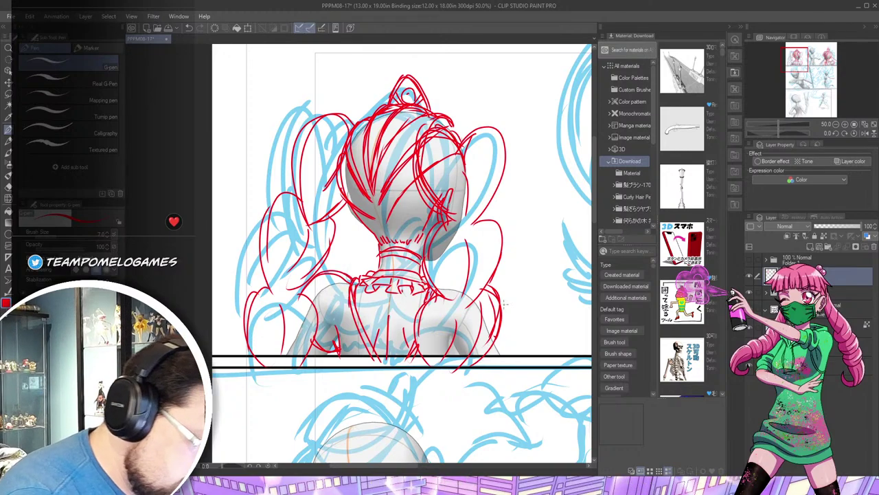
Draw the top row's second figure's near eye in red, with a thick upper lash line, detailed iris and lower lid
left_click_drag(588, 386, 365, 252)
left_click_drag(426, 371, 389, 450)
left_click_drag(447, 199, 426, 374)
scroll(425, 263, "up", 2)
left_click_drag(405, 249, 437, 309)
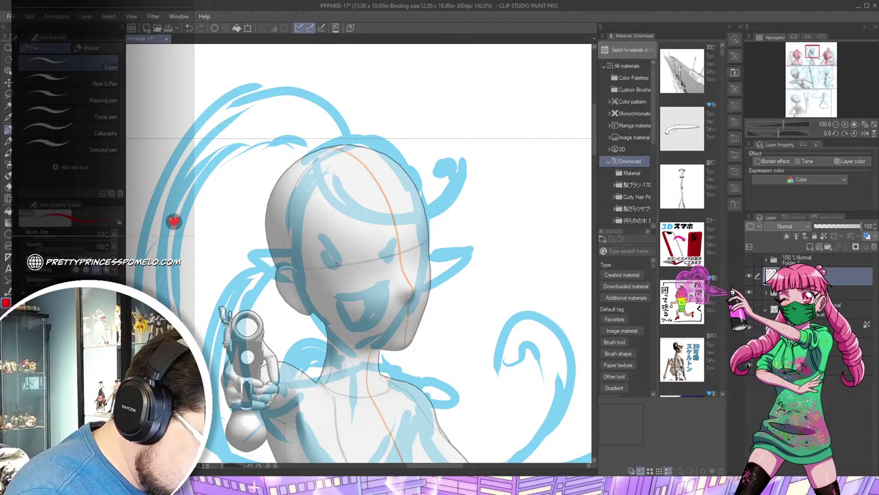
mouse_move(340, 266)
left_mouse_down()
mouse_move(383, 265)
mouse_move(357, 277)
mouse_move(365, 264)
left_mouse_up()
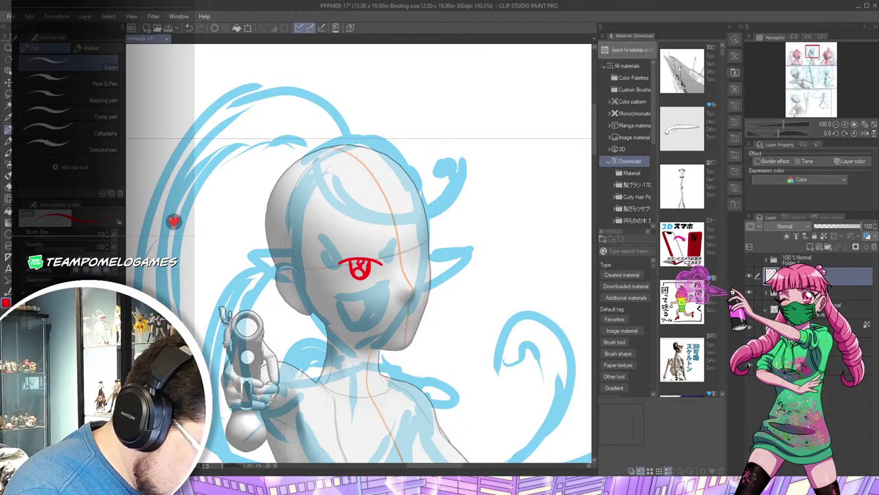
left_click_drag(347, 280, 365, 283)
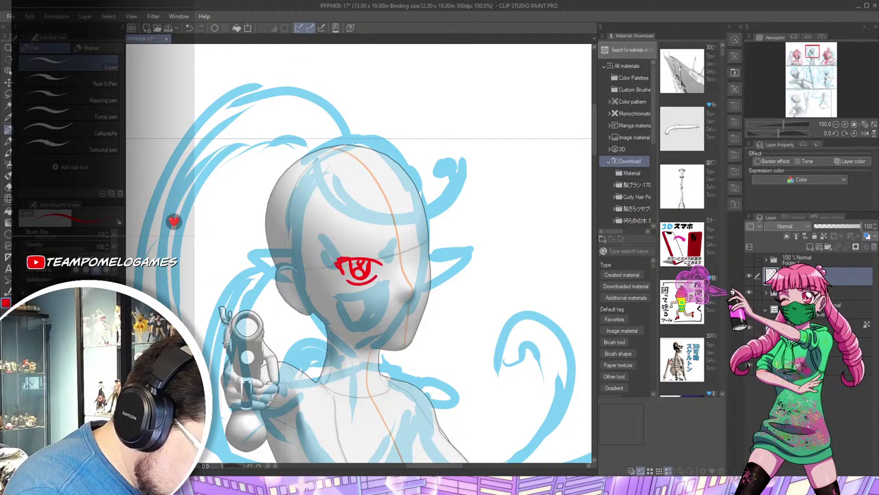
Draw the second figure's nose, grinning mouth, far eye and sharply angled eyebrows in red
mouse_move(380, 277)
left_mouse_down()
mouse_move(370, 287)
mouse_move(414, 301)
left_mouse_up()
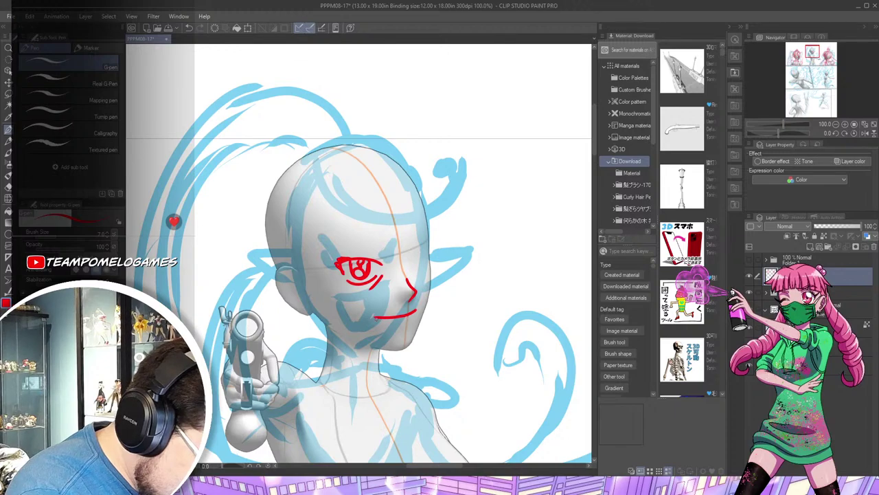
left_click_drag(376, 318, 397, 333)
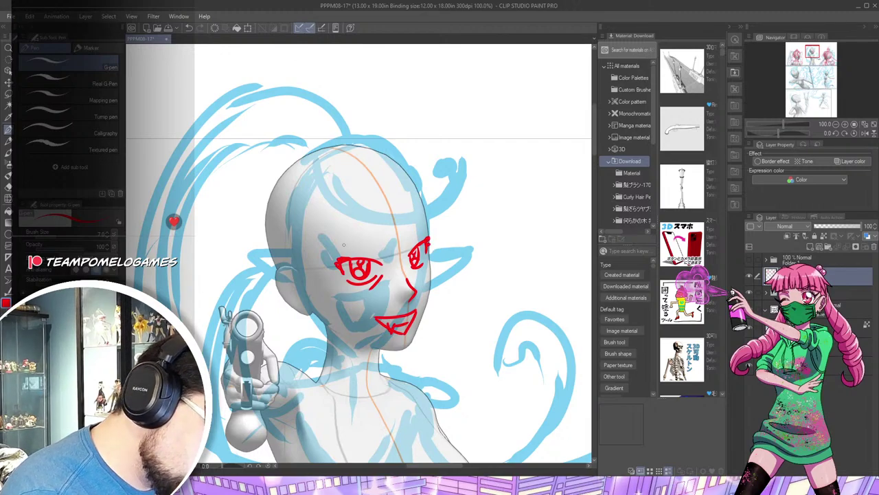
left_click_drag(340, 244, 378, 249)
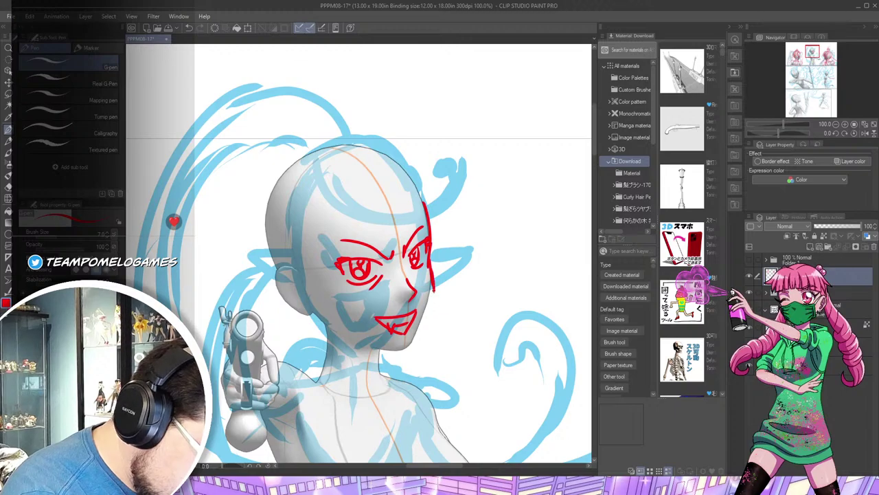
Outline the second figure's cheek, chin and jaw in red and draw the long pointed near ear with inner folds
left_click_drag(435, 288, 406, 347)
left_click_drag(313, 313, 358, 342)
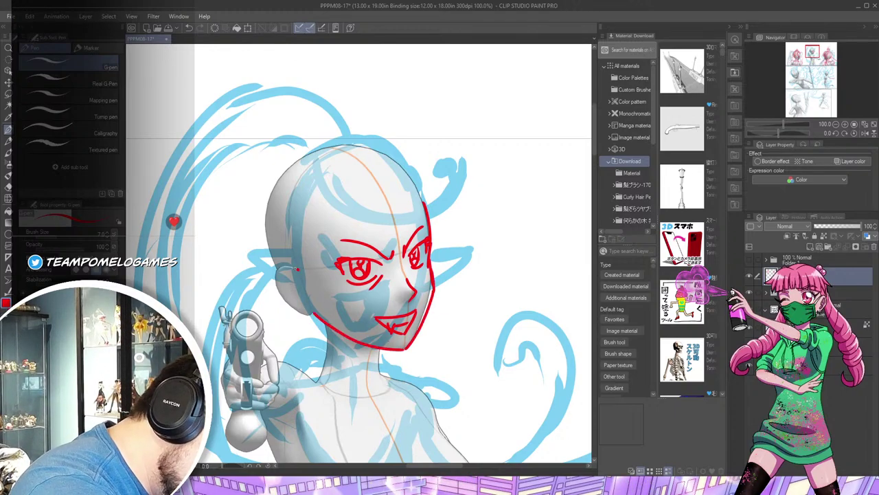
mouse_move(278, 265)
left_mouse_down()
mouse_move(242, 263)
mouse_move(306, 313)
left_mouse_up()
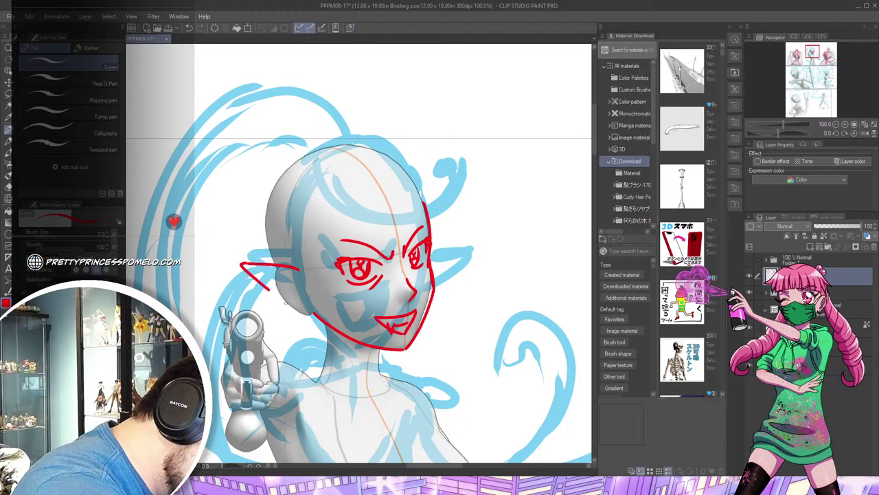
mouse_move(258, 269)
left_mouse_down()
mouse_move(299, 285)
mouse_move(308, 306)
left_mouse_up()
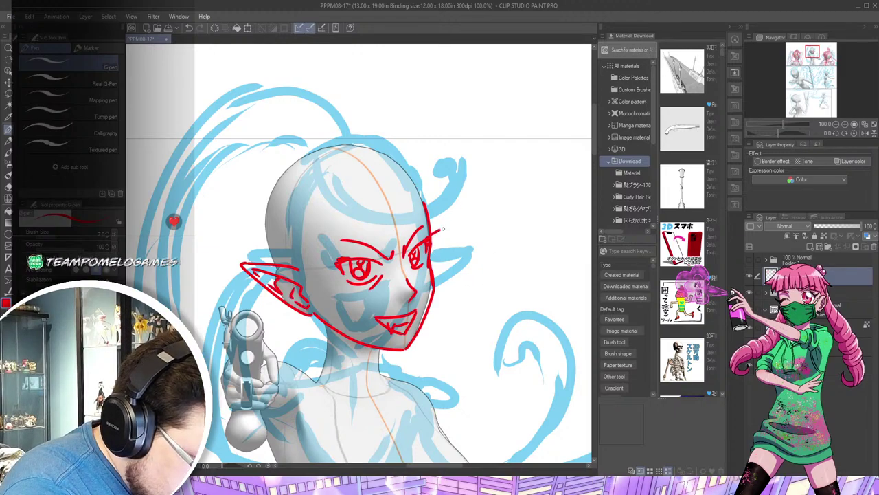
mouse_move(431, 257)
left_mouse_down()
mouse_move(443, 229)
mouse_move(429, 257)
left_mouse_up()
key("ctrl+z")
key("ctrl+z")
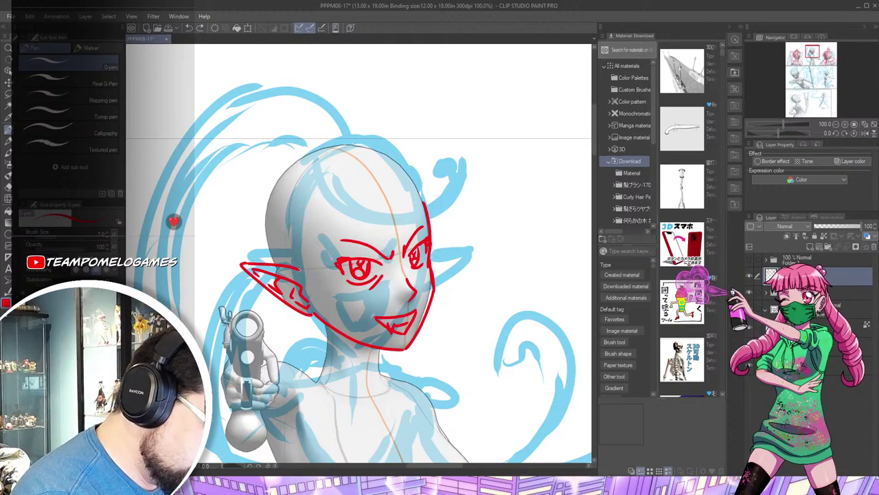
Draw the second figure's side hair, crown outline and pointed crest in red, with a swept fringe ending in a curl
mouse_move(298, 264)
left_mouse_down()
mouse_move(326, 188)
mouse_move(292, 221)
mouse_move(297, 201)
mouse_move(276, 261)
left_mouse_up()
mouse_move(309, 166)
left_mouse_down()
mouse_move(248, 185)
mouse_move(266, 263)
mouse_move(279, 156)
mouse_move(234, 199)
mouse_move(257, 258)
left_mouse_up()
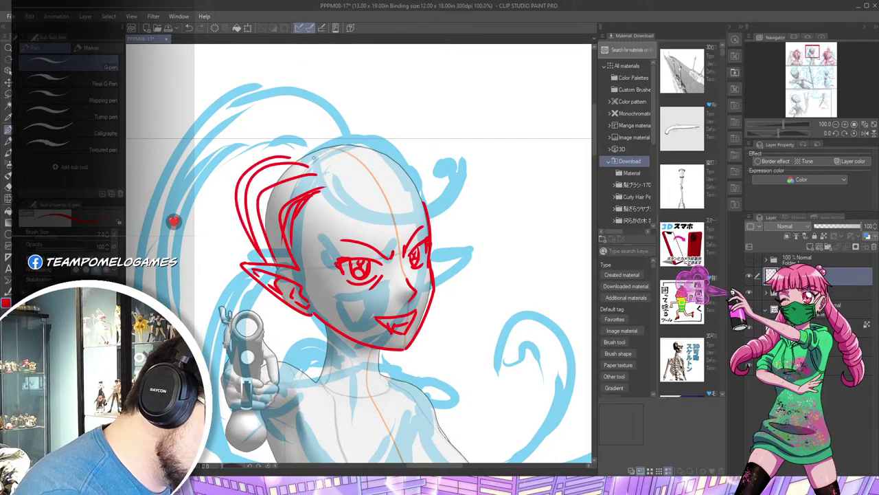
left_click_drag(291, 156, 309, 125)
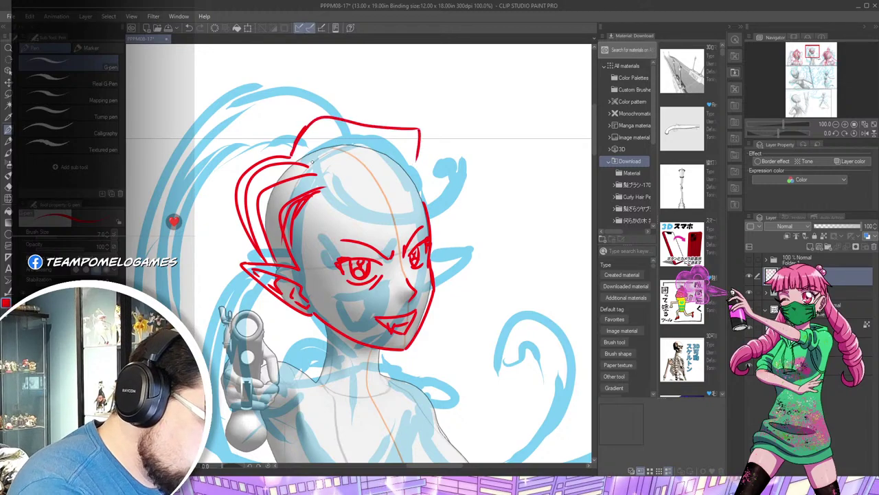
mouse_move(311, 161)
left_mouse_down()
mouse_move(350, 142)
mouse_move(415, 146)
mouse_move(432, 166)
left_mouse_up()
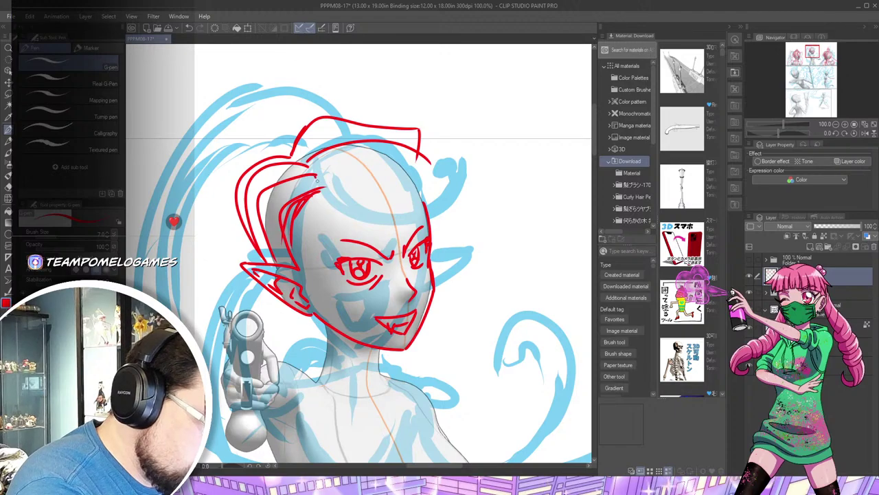
mouse_move(317, 177)
left_mouse_down()
mouse_move(344, 211)
mouse_move(396, 233)
mouse_move(469, 224)
mouse_move(494, 203)
mouse_move(497, 176)
mouse_move(484, 164)
mouse_move(474, 180)
mouse_move(485, 170)
mouse_move(490, 187)
mouse_move(390, 206)
mouse_move(365, 184)
mouse_move(436, 214)
left_mouse_up()
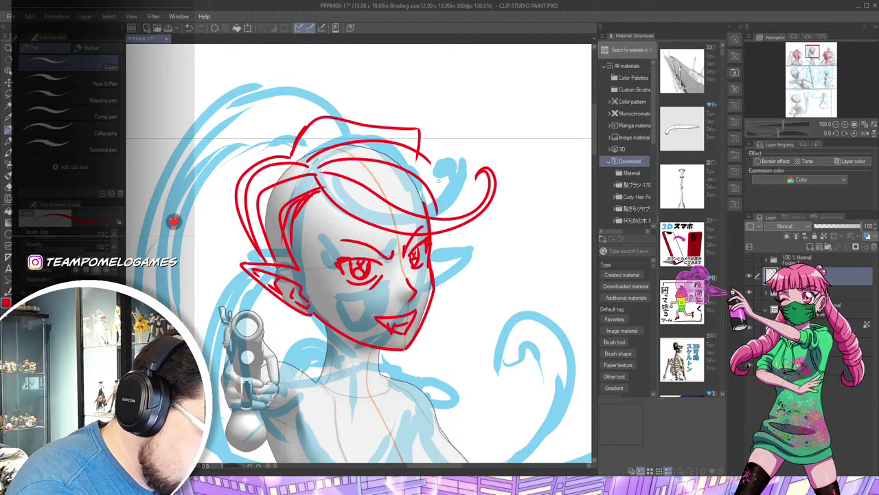
left_click_drag(446, 185, 441, 216)
mouse_move(400, 129)
left_mouse_down()
mouse_move(425, 145)
mouse_move(420, 133)
left_mouse_up()
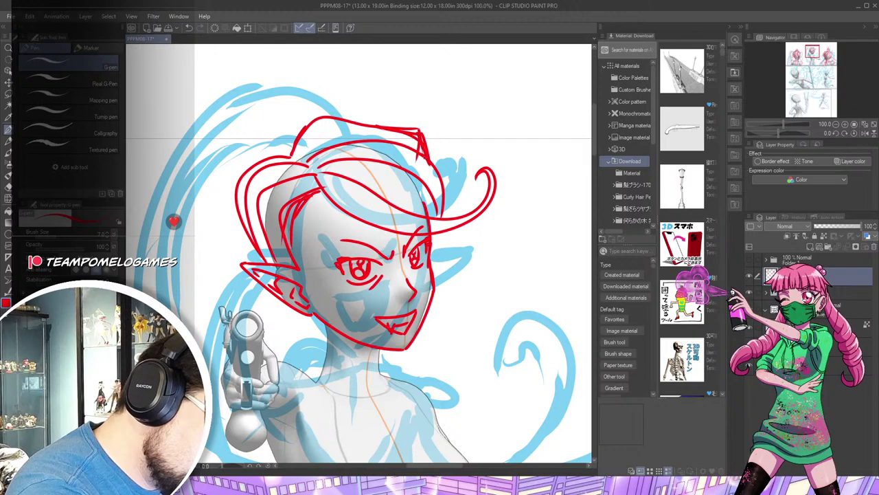
Draw the tied ponytail base, the loose tufts above it and the spiky upper ponytail strands in red behind the second figure's head
left_click_drag(296, 138, 276, 157)
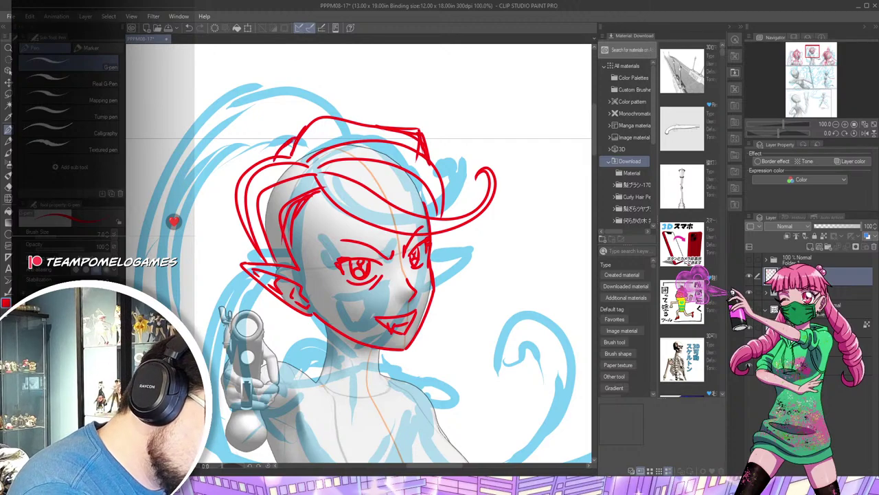
mouse_move(302, 127)
left_mouse_down()
mouse_move(322, 218)
mouse_move(338, 134)
mouse_move(317, 189)
mouse_move(321, 220)
mouse_move(352, 158)
mouse_move(362, 184)
mouse_move(348, 169)
mouse_move(324, 208)
mouse_move(413, 194)
left_mouse_up()
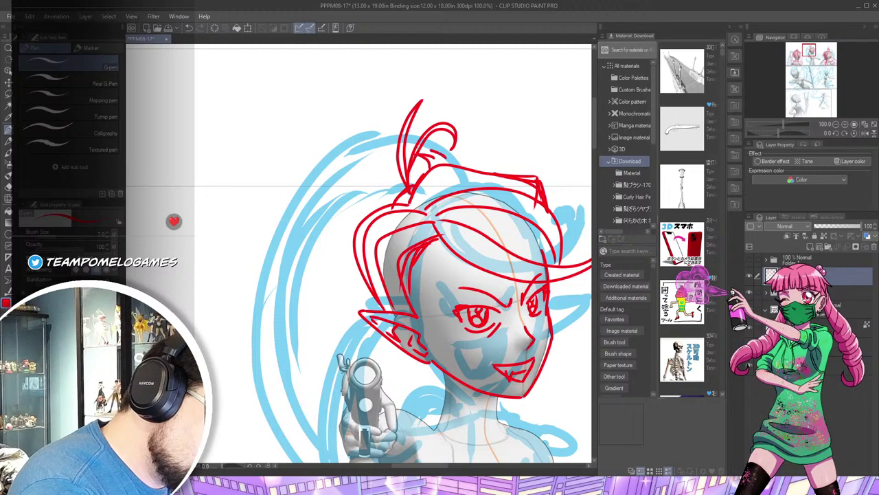
left_click_drag(431, 152, 416, 147)
mouse_move(397, 153)
left_mouse_down()
mouse_move(342, 213)
mouse_move(335, 251)
left_mouse_up()
left_click_drag(397, 148, 329, 229)
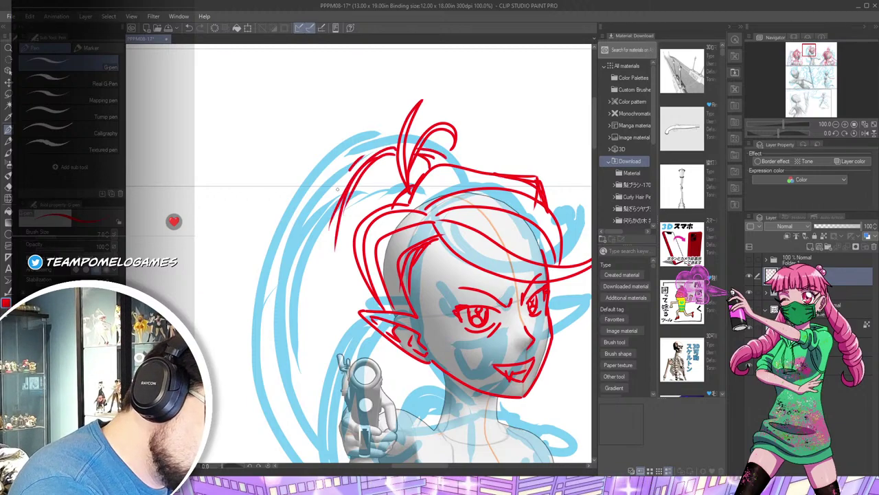
left_click_drag(350, 169, 320, 244)
mouse_move(349, 171)
left_mouse_down()
mouse_move(287, 190)
mouse_move(335, 199)
mouse_move(368, 182)
left_mouse_up()
left_click_drag(298, 192, 397, 143)
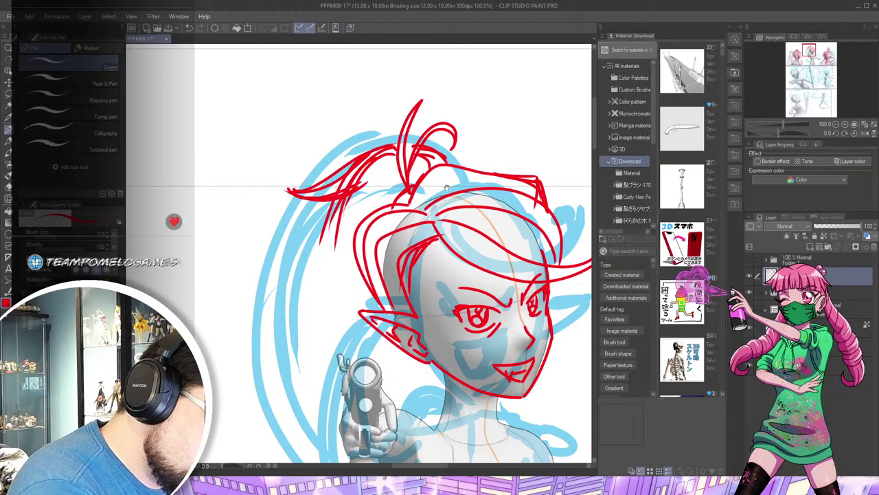
Extend the second figure's ponytail downward in long red curves that sweep behind the pistol
left_click_drag(432, 268, 505, 134)
left_click_drag(414, 67, 351, 206)
mouse_move(410, 68)
left_mouse_down()
mouse_move(397, 97)
mouse_move(423, 372)
mouse_move(389, 100)
left_mouse_up()
Draw the pistol's round muzzle, sight and barrel in red, with the second figure's fingers gripping it
mouse_move(450, 206)
left_mouse_down()
mouse_move(380, 276)
mouse_move(347, 328)
mouse_move(382, 295)
mouse_move(373, 305)
left_mouse_up()
left_click_drag(367, 261, 370, 291)
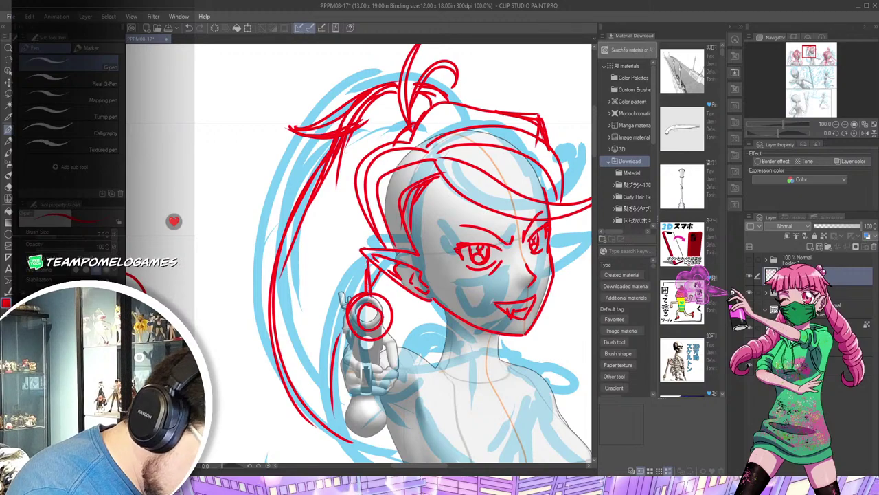
mouse_move(351, 334)
left_mouse_down()
mouse_move(356, 360)
mouse_move(371, 360)
mouse_move(360, 396)
mouse_move(371, 364)
mouse_move(360, 372)
mouse_move(394, 375)
left_mouse_up()
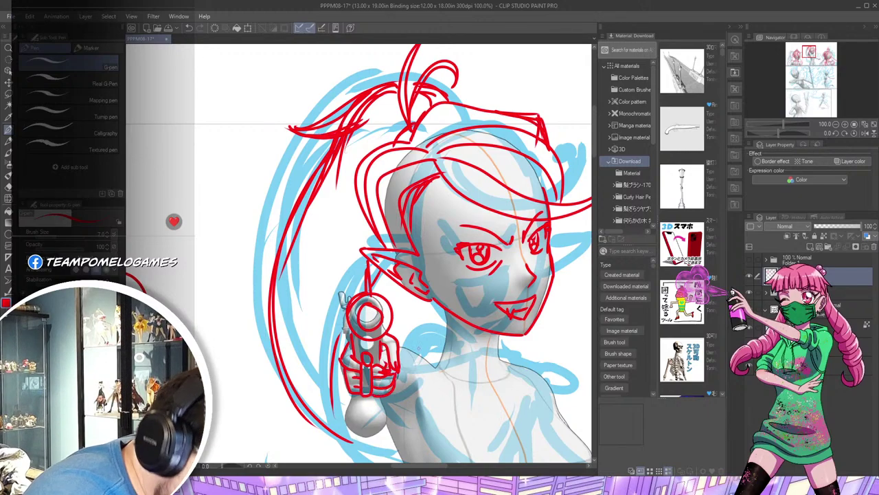
Draw both pointed flaps of the second figure's open collar in red, plus the neck lines and neckline between them
mouse_move(446, 334)
left_mouse_down()
mouse_move(419, 350)
mouse_move(460, 371)
mouse_move(439, 369)
mouse_move(420, 407)
left_mouse_up()
left_click_drag(426, 346, 414, 381)
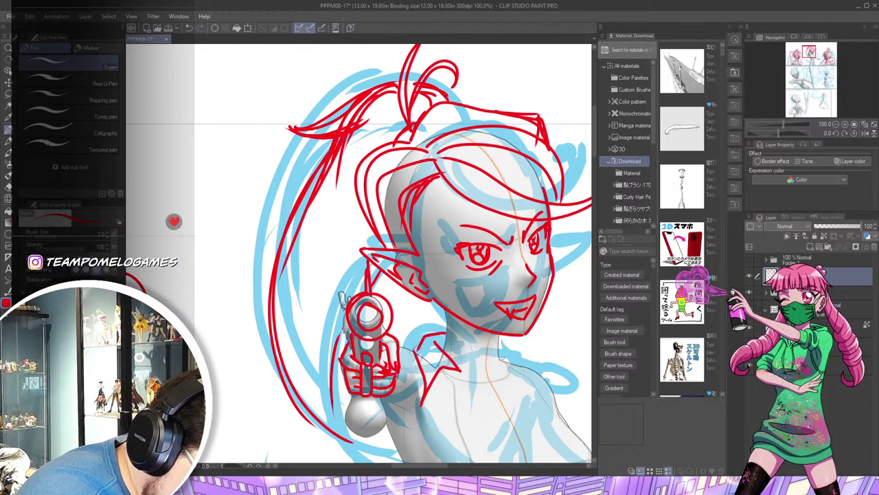
left_click_drag(526, 368, 535, 412)
left_click_drag(498, 339, 527, 368)
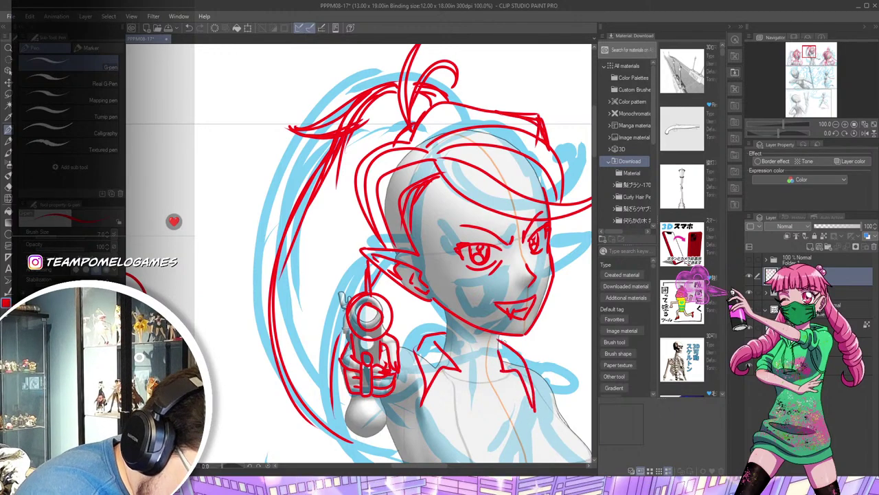
left_click_drag(445, 335, 441, 349)
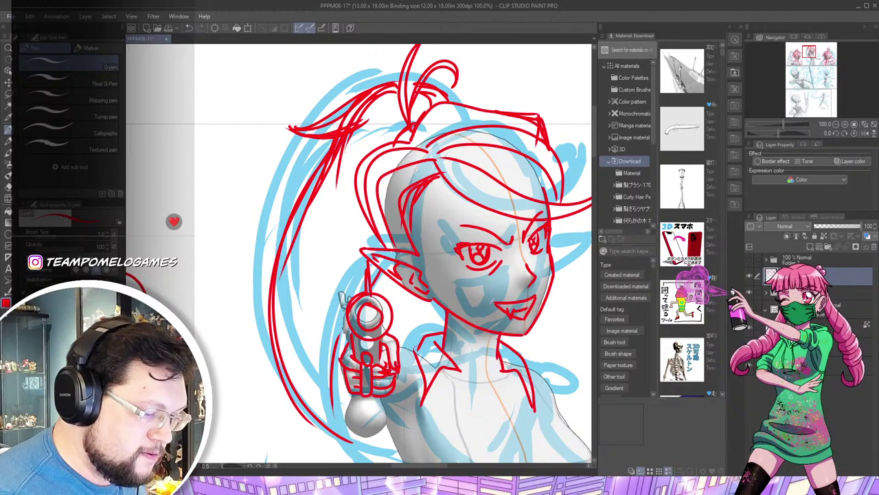
mouse_move(523, 388)
left_mouse_down()
mouse_move(415, 312)
mouse_move(448, 306)
left_mouse_up()
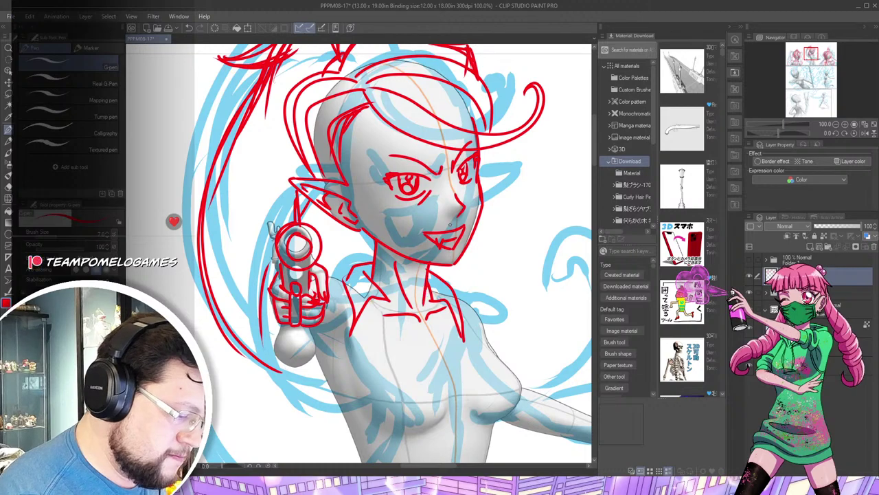
Thicken the crest's edge and add further long red strands to the second figure's ponytail
left_click_drag(510, 284, 475, 373)
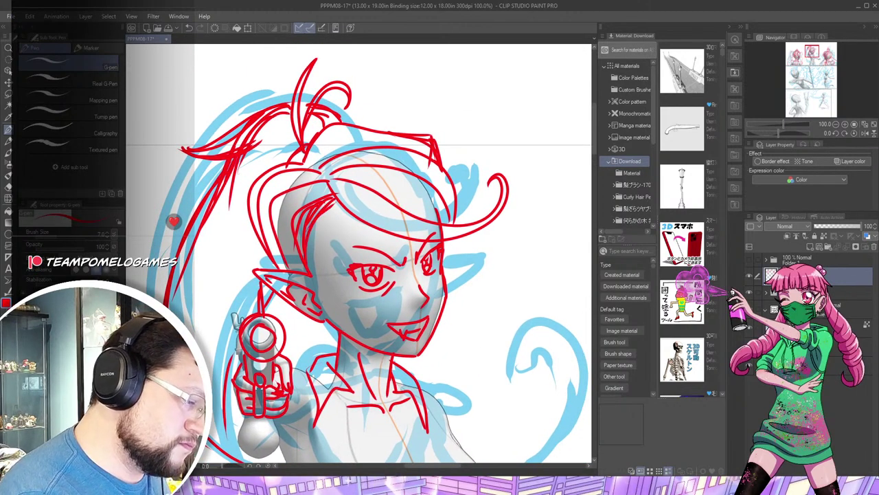
left_click_drag(365, 126, 416, 142)
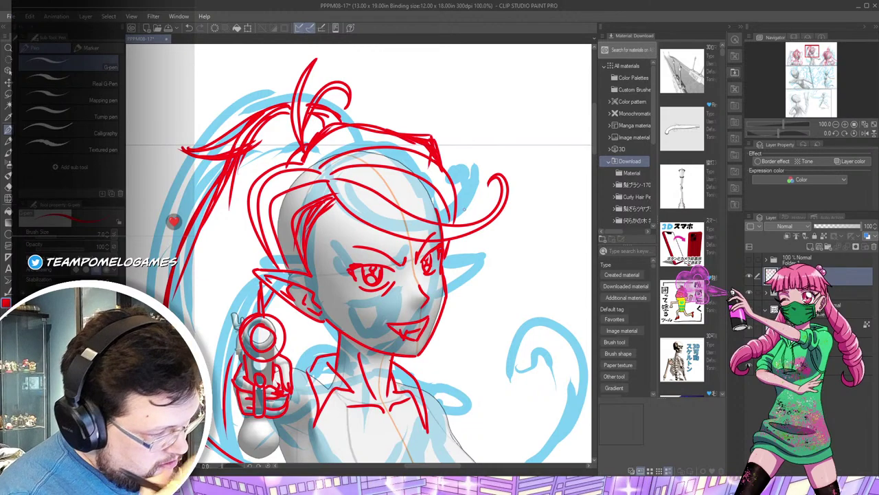
left_click_drag(212, 190, 192, 243)
left_click_drag(225, 159, 170, 286)
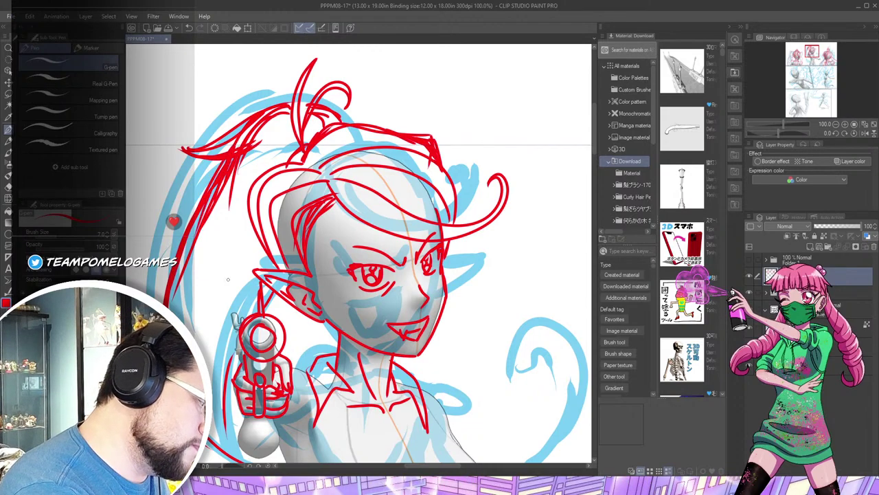
left_click_drag(229, 180, 217, 312)
Draw the two large curled hair ends in red above the second figure's outstretched arm
mouse_move(436, 458)
left_mouse_down()
mouse_move(453, 307)
mouse_move(383, 333)
left_mouse_up()
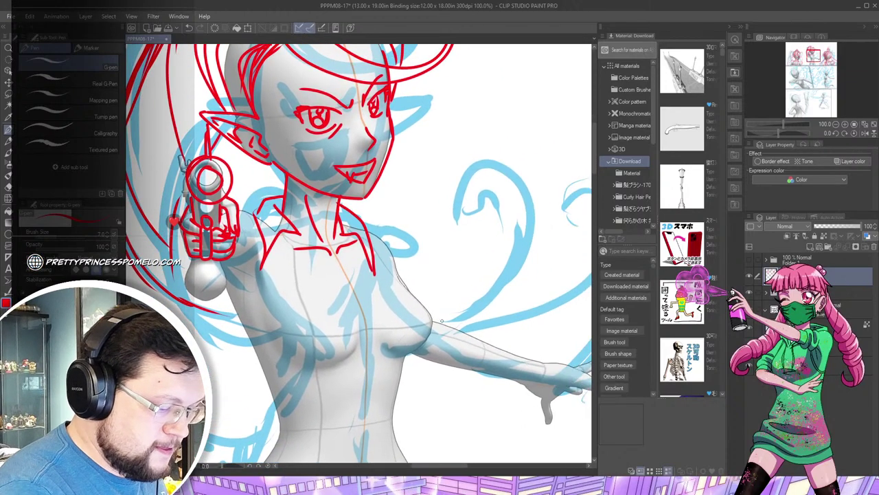
mouse_move(445, 320)
left_mouse_down()
mouse_move(530, 235)
mouse_move(454, 228)
left_mouse_up()
mouse_move(475, 214)
left_mouse_down()
mouse_move(507, 178)
mouse_move(523, 219)
mouse_move(502, 274)
mouse_move(448, 320)
left_mouse_up()
left_click_drag(522, 301, 407, 318)
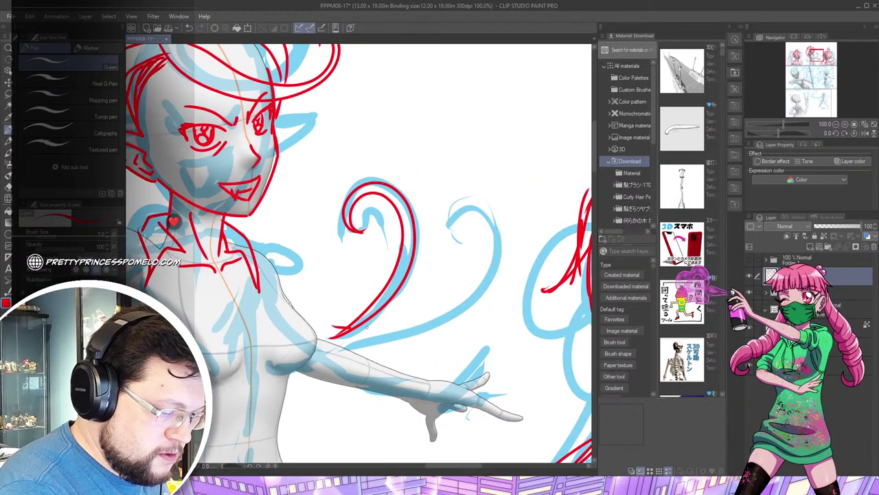
mouse_move(350, 327)
left_mouse_down()
mouse_move(453, 297)
mouse_move(493, 250)
mouse_move(476, 200)
mouse_move(451, 237)
left_mouse_up()
mouse_move(458, 201)
left_mouse_down()
mouse_move(503, 244)
mouse_move(342, 341)
left_mouse_up()
mouse_move(298, 308)
left_mouse_down()
mouse_move(453, 270)
mouse_move(474, 284)
left_mouse_up()
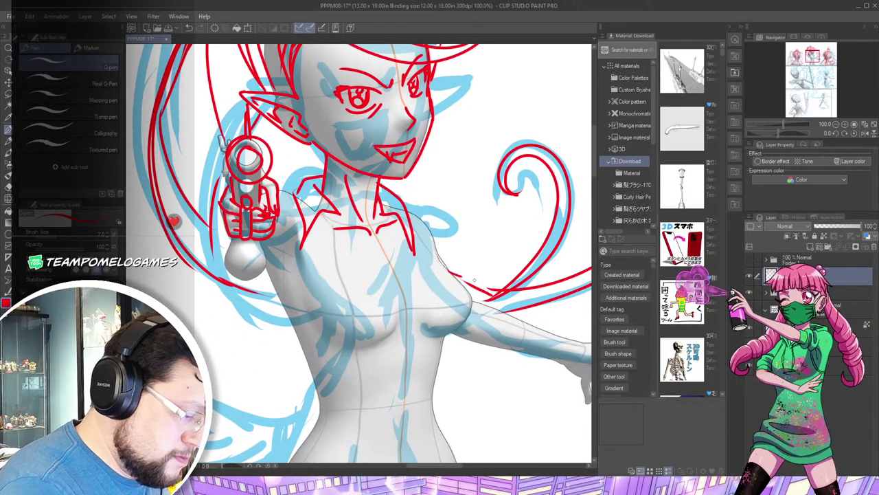
Draw the second figure's far shoulder and the far half of the open jacket in red, ending in a banded hem
left_click_drag(485, 239, 467, 205)
mouse_move(389, 174)
left_mouse_down()
mouse_move(408, 182)
mouse_move(431, 236)
left_mouse_up()
mouse_move(405, 199)
left_mouse_down()
mouse_move(432, 252)
mouse_move(427, 302)
mouse_move(450, 383)
mouse_move(457, 372)
left_mouse_up()
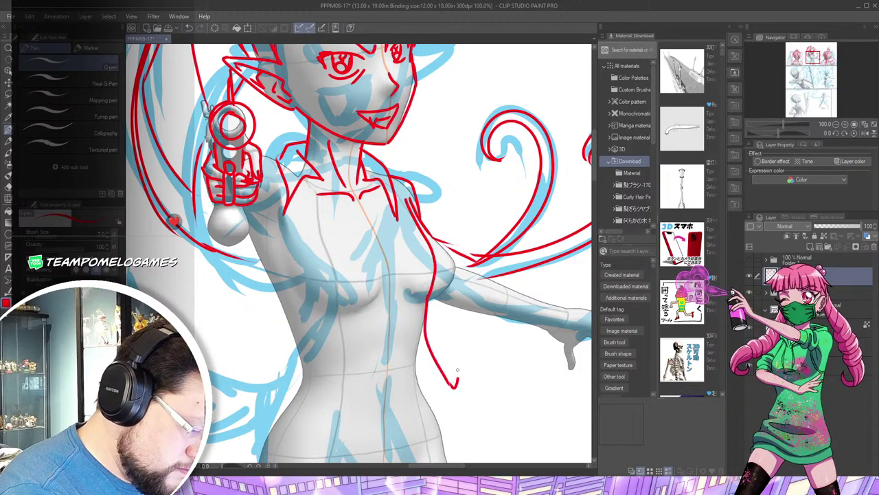
mouse_move(455, 335)
left_mouse_down()
mouse_move(438, 313)
mouse_move(452, 274)
mouse_move(435, 237)
left_mouse_up()
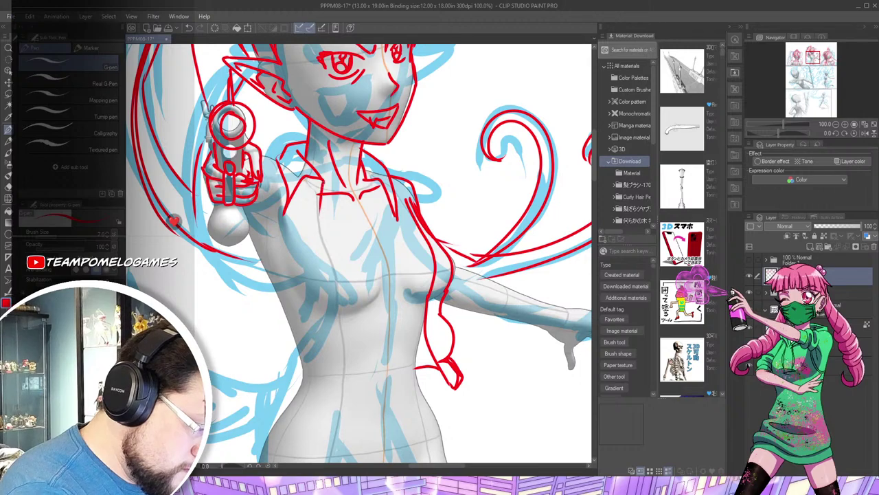
Draw the near half of the open jacket in red, with its front edge, puffed side, hem band and underarm edge
mouse_move(320, 204)
left_mouse_down()
mouse_move(338, 310)
mouse_move(327, 364)
mouse_move(317, 405)
mouse_move(273, 396)
left_mouse_up()
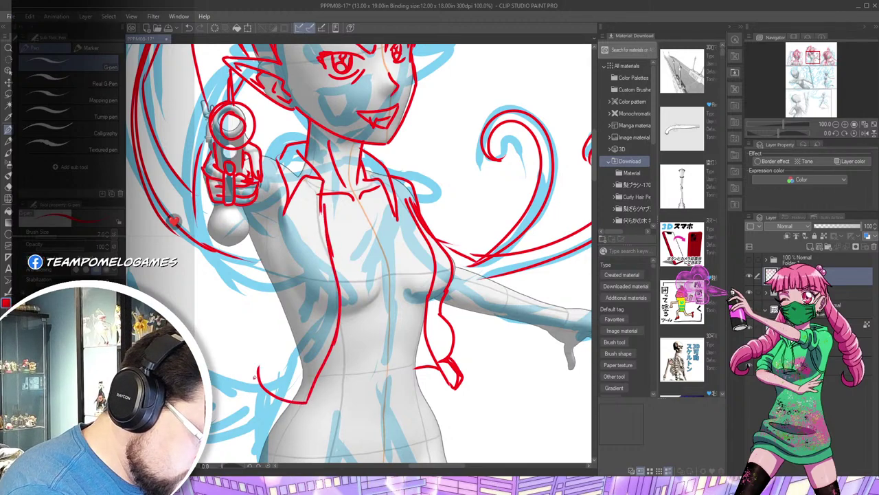
mouse_move(266, 362)
left_mouse_down()
mouse_move(312, 381)
mouse_move(258, 340)
left_mouse_up()
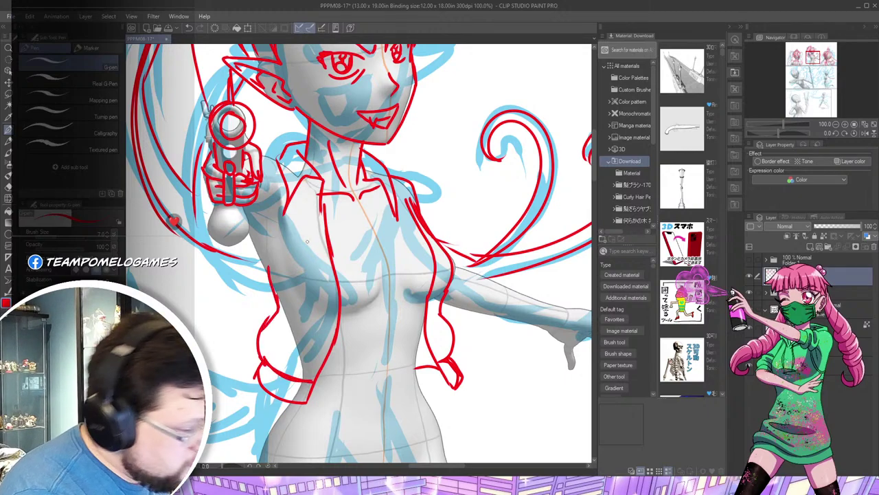
left_click_drag(307, 241, 327, 290)
mouse_move(289, 324)
left_mouse_down()
mouse_move(272, 287)
mouse_move(301, 276)
left_mouse_up()
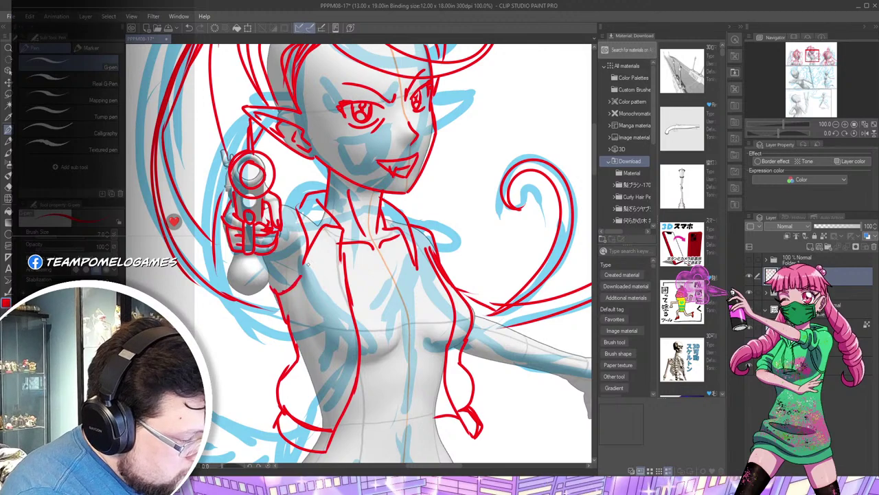
Draw the second figure's foreshortened gun arm and sleeve folds in red, and outline the pistol's rounded butt below the hand
mouse_move(282, 204)
left_mouse_down()
mouse_move(300, 225)
mouse_move(275, 287)
mouse_move(282, 238)
mouse_move(269, 264)
left_mouse_up()
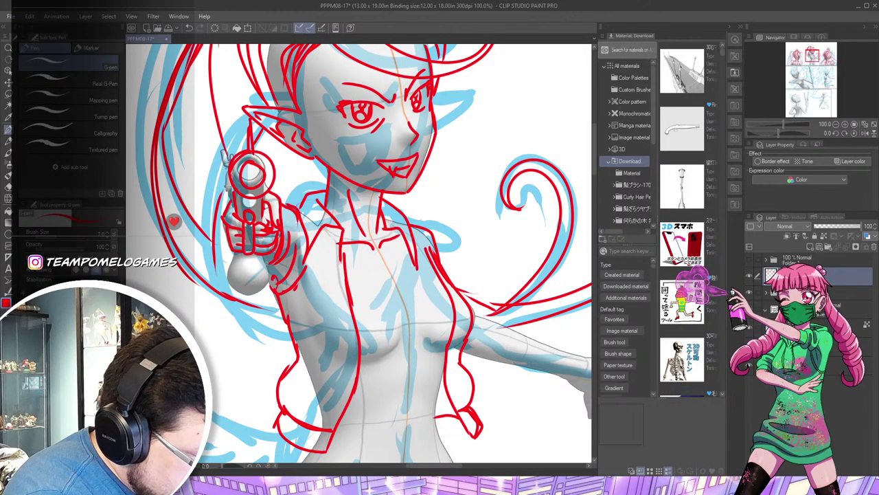
left_click_drag(281, 220, 284, 246)
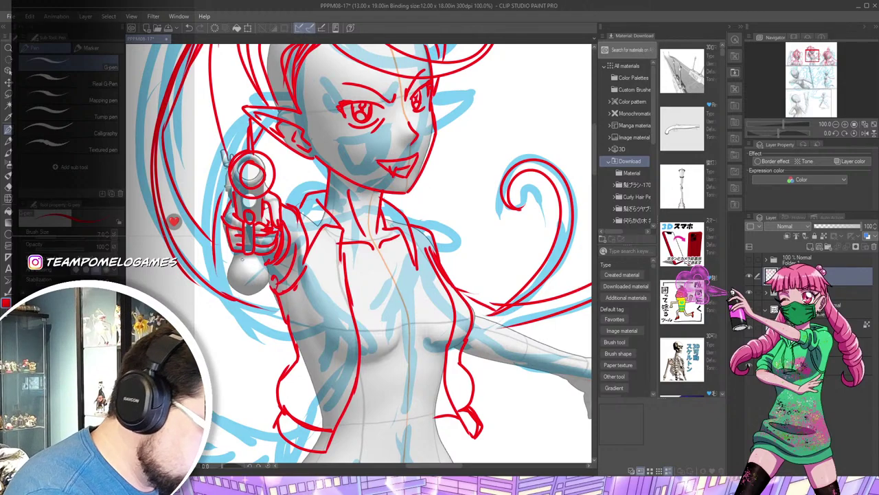
left_click_drag(269, 263, 262, 288)
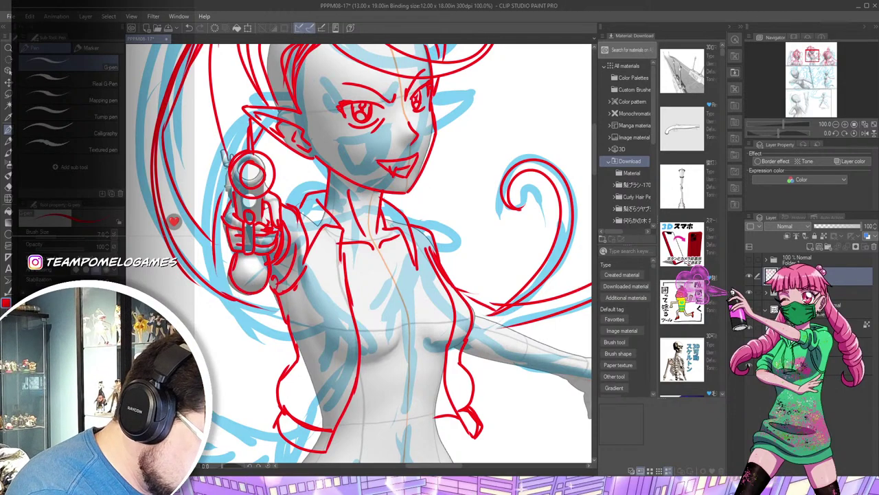
Outline the second figure's outstretched far arm in red, including the open hand with its spread fingers and thumb
left_click_drag(486, 256, 399, 234)
left_click_drag(474, 346, 423, 293)
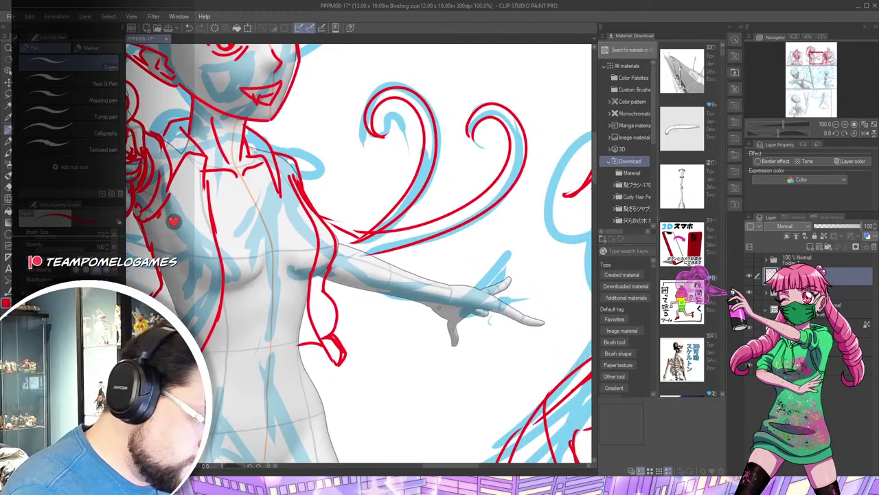
left_click_drag(343, 261, 542, 324)
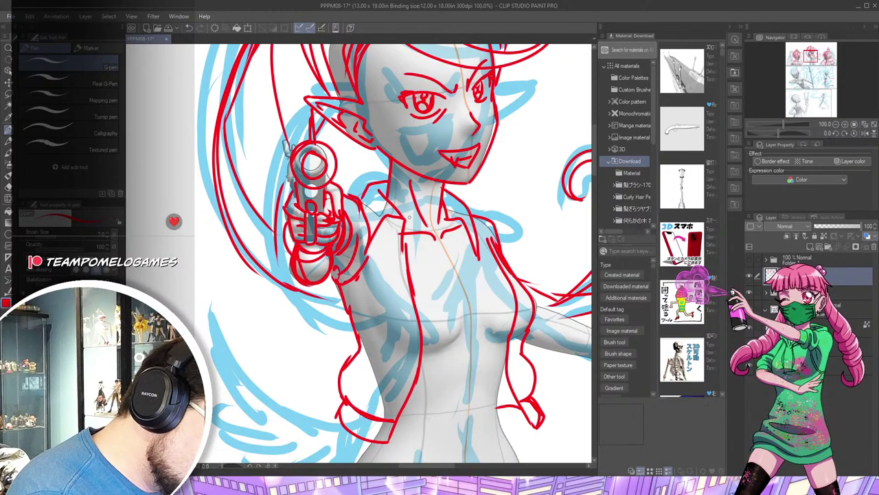
left_click_drag(474, 275, 330, 296)
left_click_drag(390, 329, 447, 352)
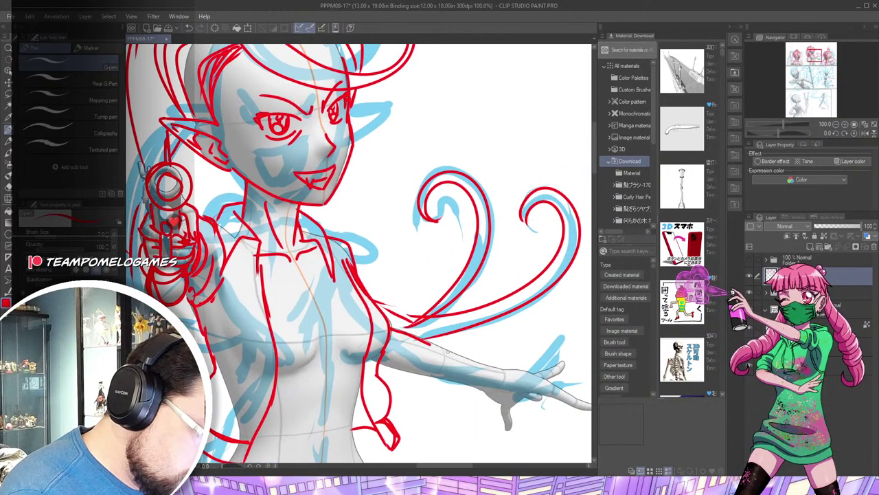
mouse_move(500, 373)
left_mouse_down()
mouse_move(556, 375)
mouse_move(433, 272)
mouse_move(387, 297)
mouse_move(426, 301)
mouse_move(479, 330)
left_mouse_up()
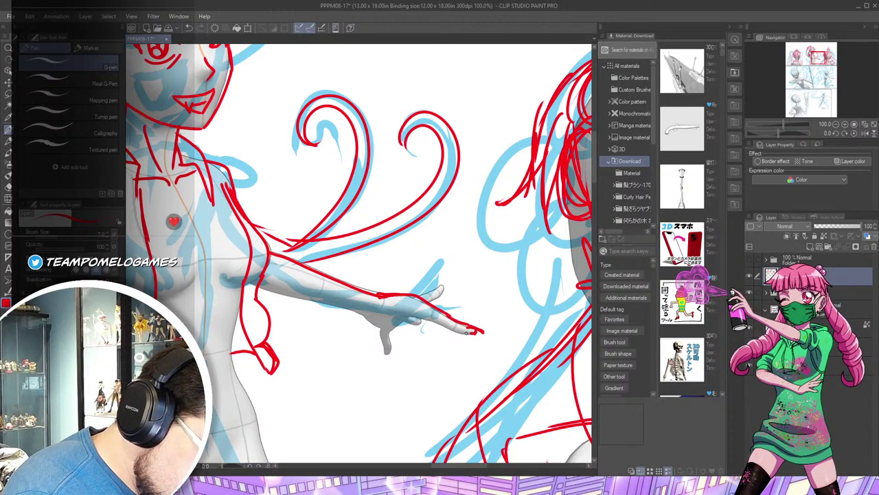
mouse_move(422, 318)
left_mouse_down()
mouse_move(364, 318)
mouse_move(382, 336)
mouse_move(385, 358)
mouse_move(391, 346)
left_mouse_up()
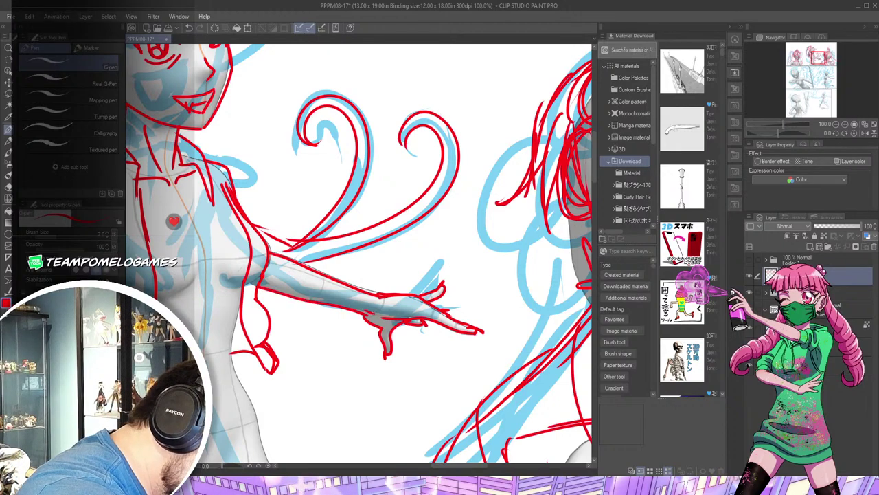
Draw the second figure's low hip belt in red, with a slanted overlapping end and a small oval stud
mouse_move(347, 371)
left_mouse_down()
mouse_move(452, 252)
mouse_move(522, 271)
left_mouse_up()
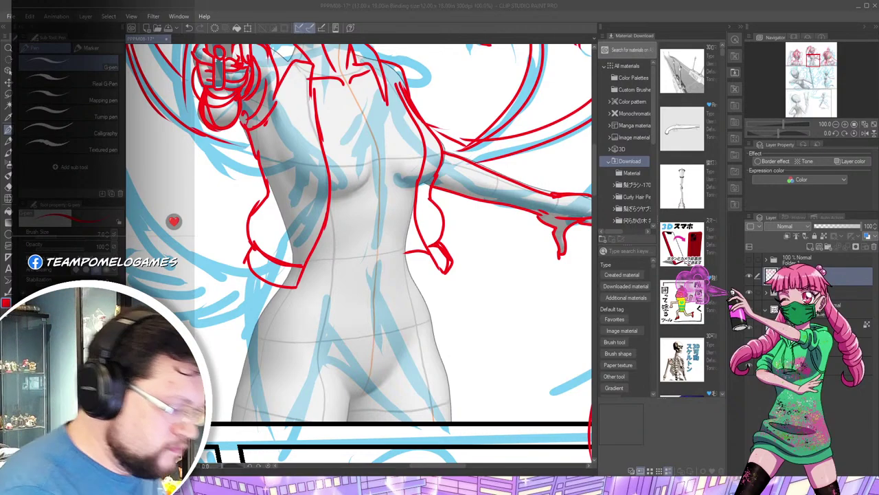
left_click_drag(394, 342, 379, 367)
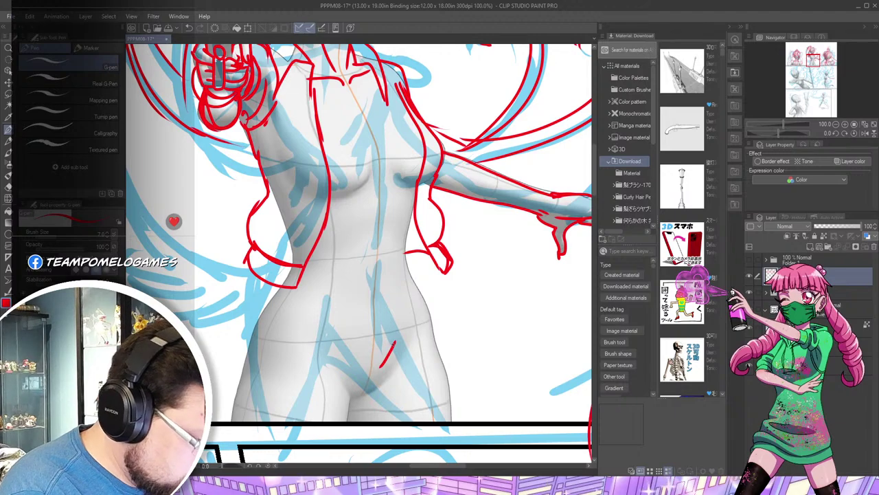
left_click_drag(390, 342, 357, 338)
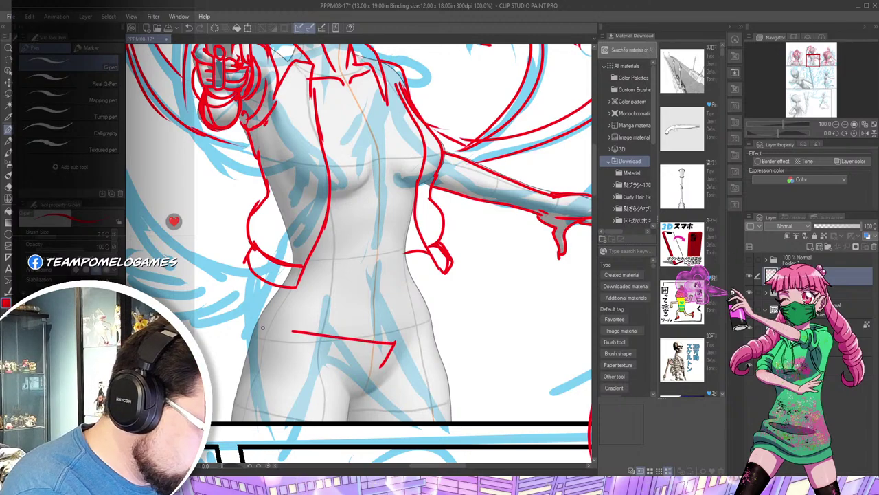
mouse_move(254, 325)
left_mouse_down()
mouse_move(245, 347)
mouse_move(268, 356)
mouse_move(248, 348)
mouse_move(380, 365)
left_mouse_up()
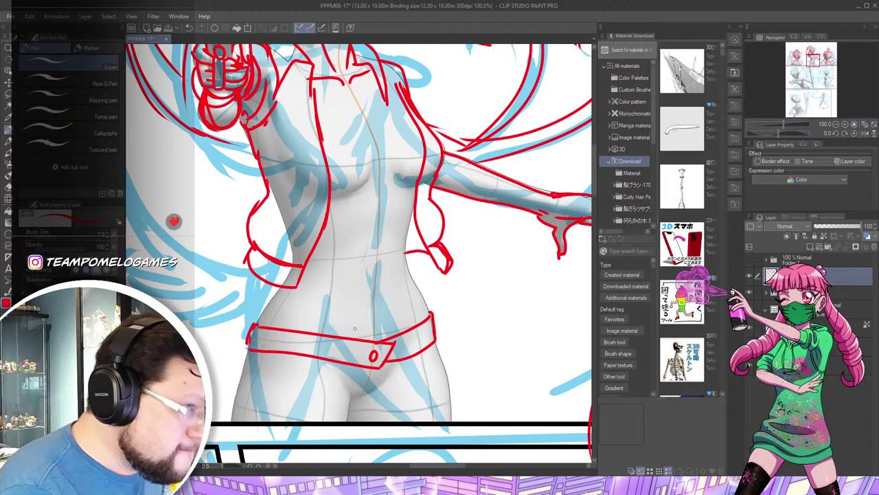
Add a square belt loop at the second figure's gun-side hip, with a holster hanging below it and a curved grip sticking out
left_click_drag(355, 329, 403, 249)
mouse_move(314, 240)
left_mouse_down()
mouse_move(301, 279)
mouse_move(312, 243)
mouse_move(341, 249)
left_mouse_up()
left_click_drag(331, 252, 329, 277)
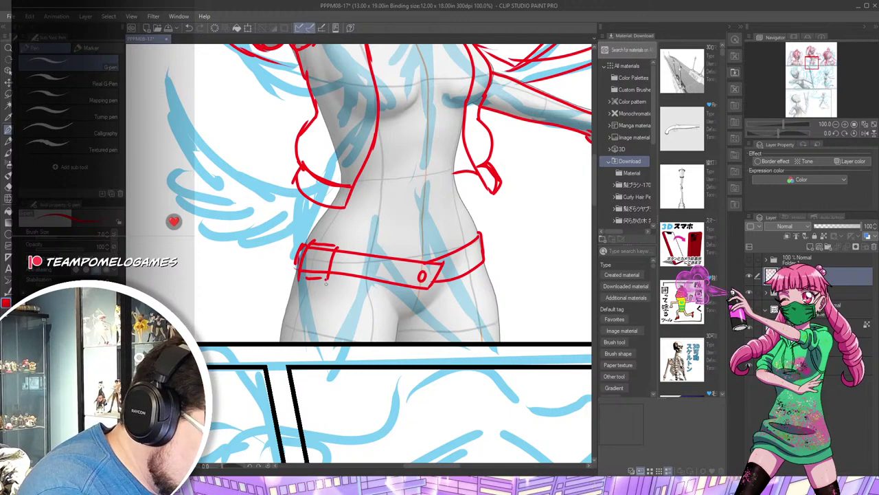
left_click_drag(326, 279, 322, 302)
left_click_drag(297, 275, 291, 302)
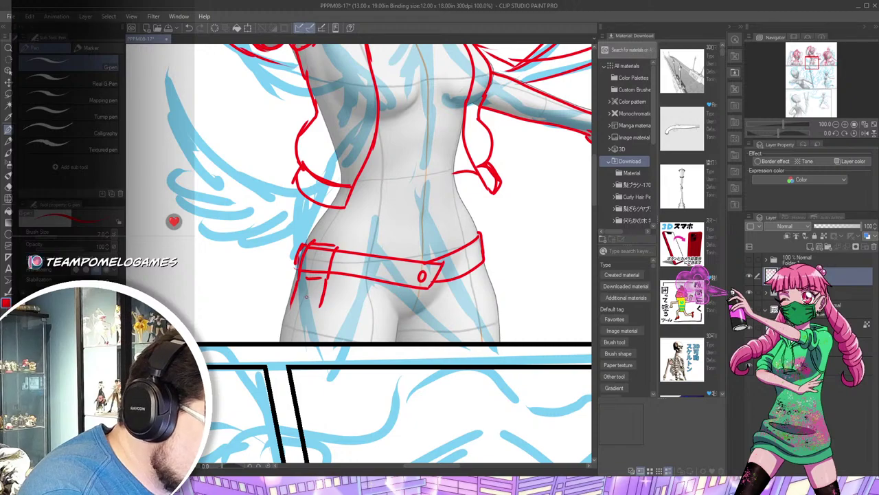
mouse_move(305, 297)
left_mouse_down()
mouse_move(311, 296)
mouse_move(285, 300)
left_mouse_up()
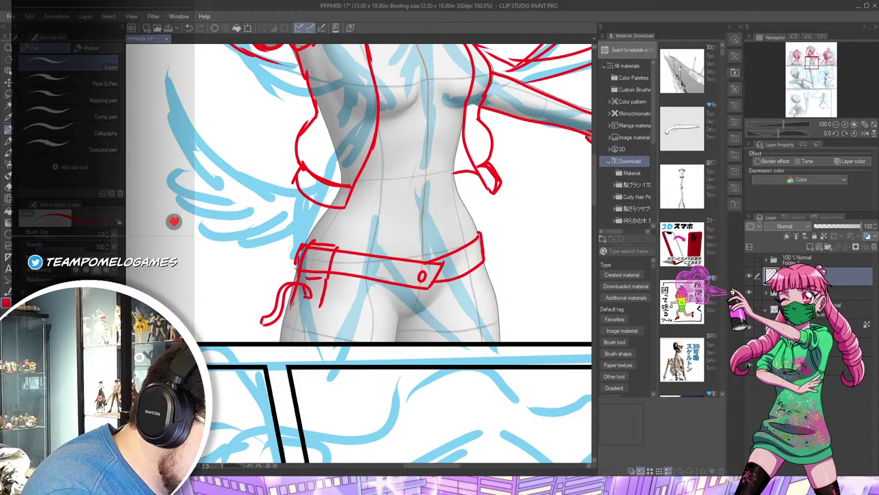
mouse_move(282, 307)
left_mouse_down()
mouse_move(320, 315)
mouse_move(286, 309)
mouse_move(302, 315)
mouse_move(307, 345)
mouse_move(278, 343)
left_mouse_up()
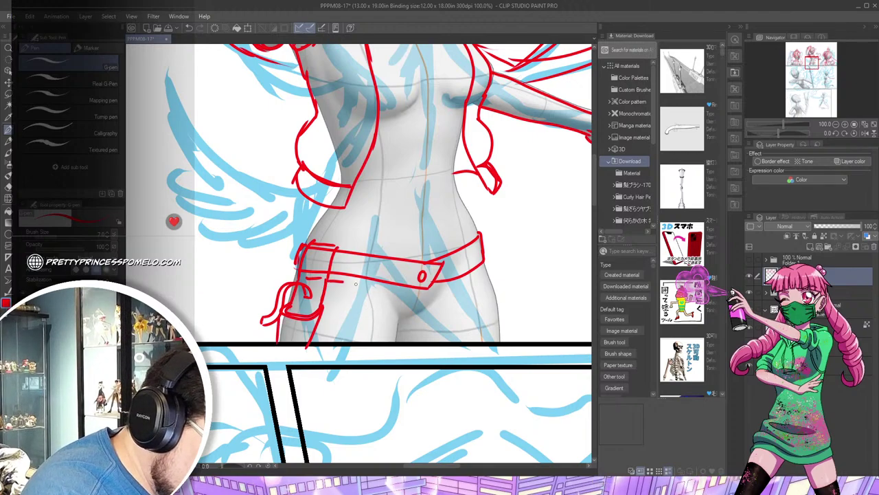
Draw the second figure's high-cut bottoms below the belt, and define the bare midriff with waist contours, abdominal lines and a navel
mouse_move(342, 281)
left_mouse_down()
mouse_move(392, 300)
mouse_move(399, 327)
left_mouse_up()
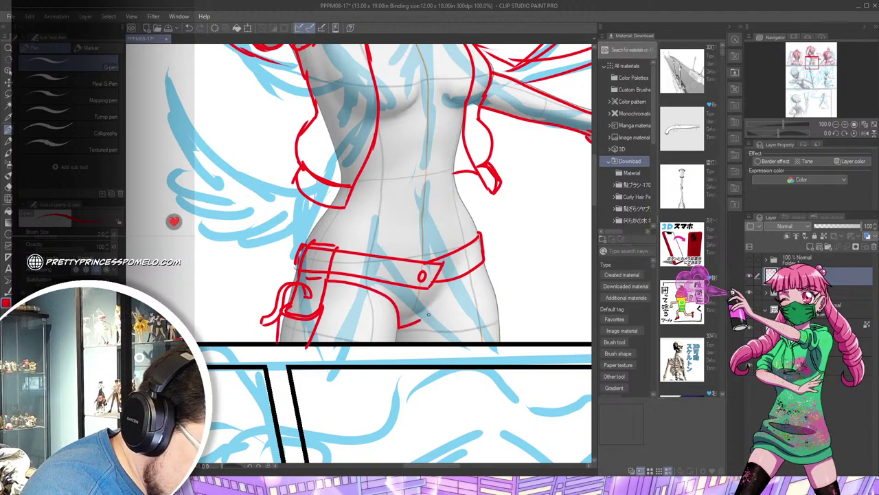
left_click_drag(442, 297, 481, 267)
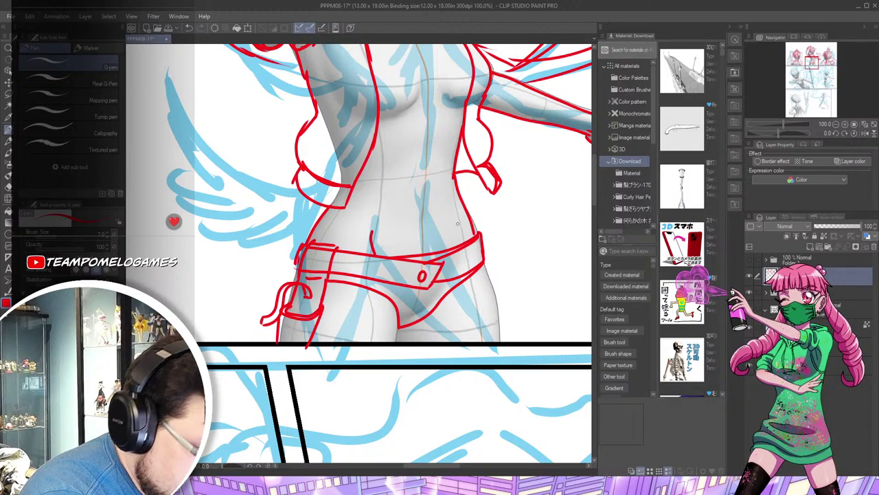
left_click_drag(424, 208, 426, 222)
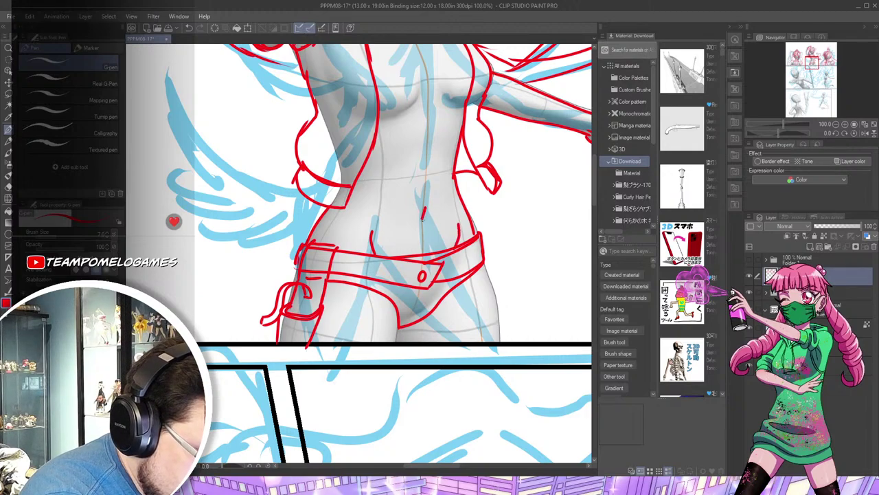
scroll(424, 215, "up", 3)
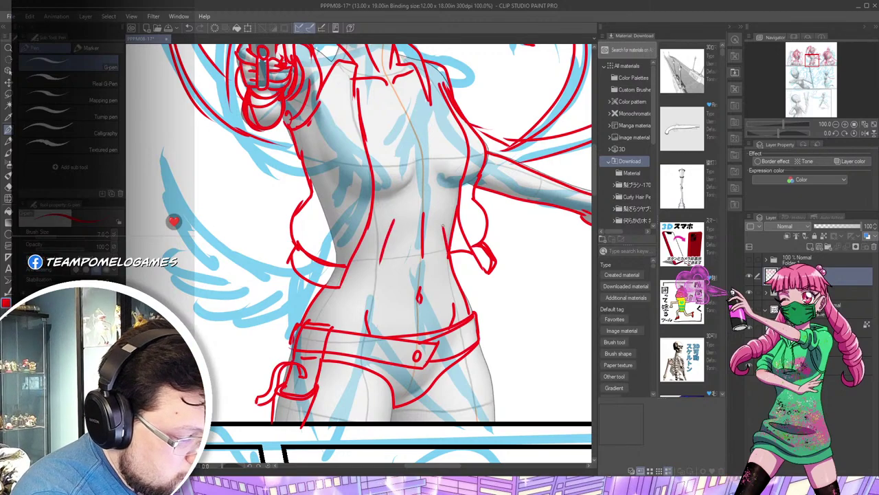
Draw the second figure's bikini top in red, with a double ring joining the two cups at the chest centre
scroll(424, 214, "up", 3)
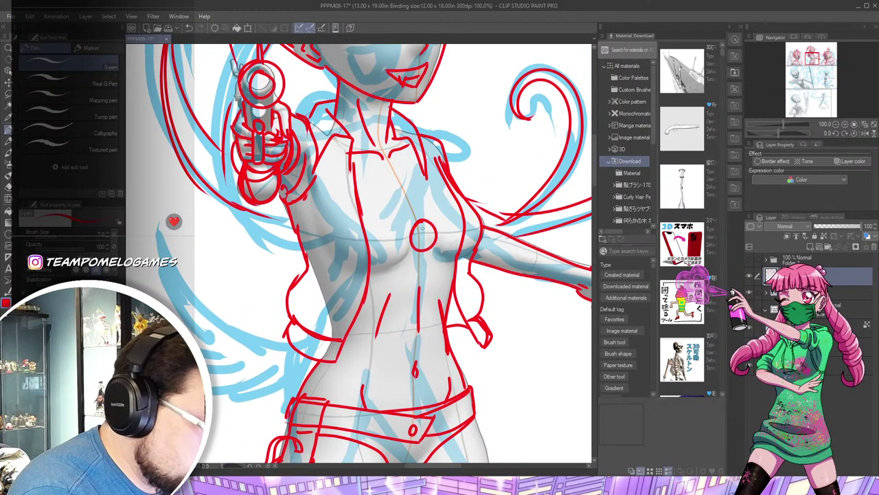
key("ctrl+z")
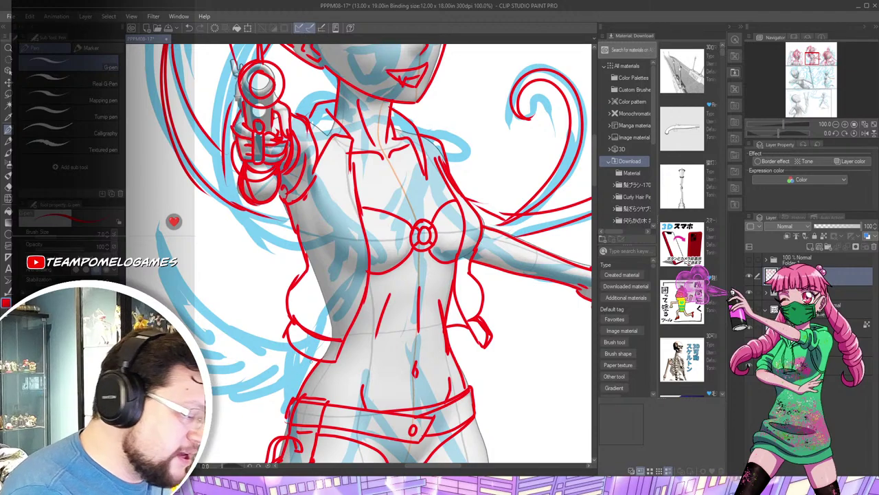
Draw a sweeping wing shape behind the second figure's gun-side hip, with two layers of jagged feather tips
left_click_drag(361, 369, 486, 306)
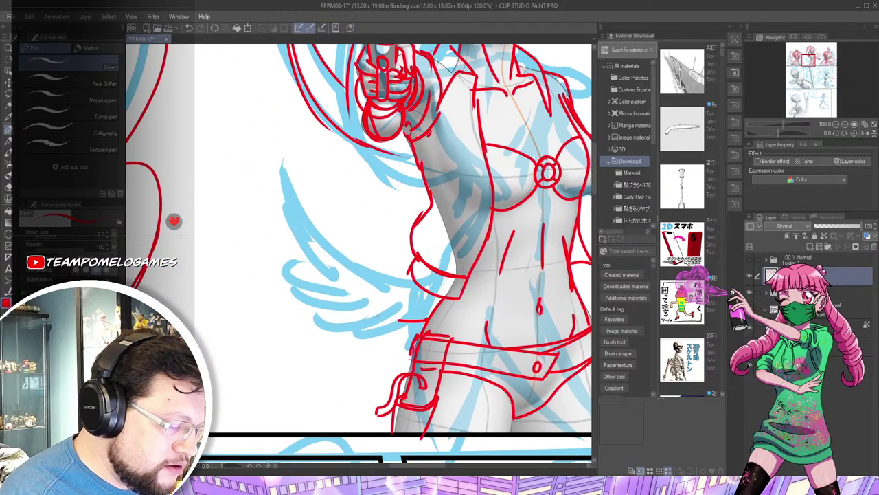
mouse_move(399, 320)
left_mouse_down()
mouse_move(300, 276)
mouse_move(276, 240)
mouse_move(277, 335)
mouse_move(342, 336)
mouse_move(322, 349)
mouse_move(386, 345)
left_mouse_up()
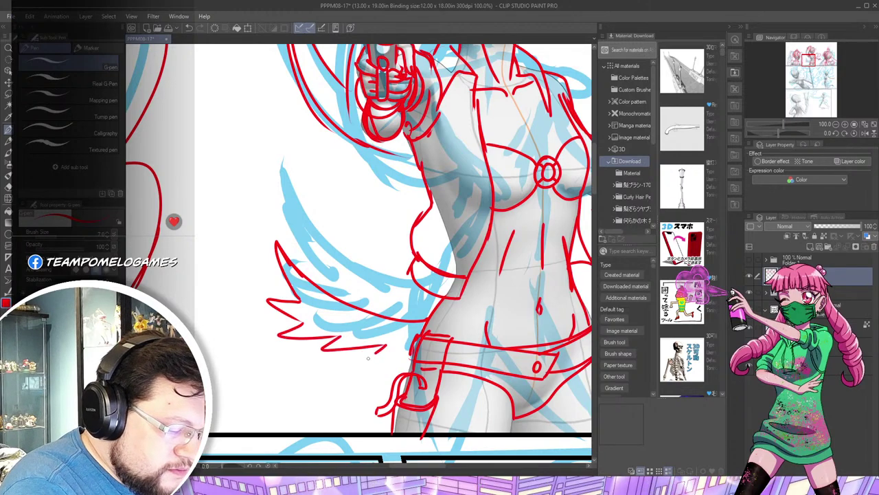
mouse_move(244, 215)
left_mouse_down()
mouse_move(274, 241)
mouse_move(260, 263)
left_mouse_up()
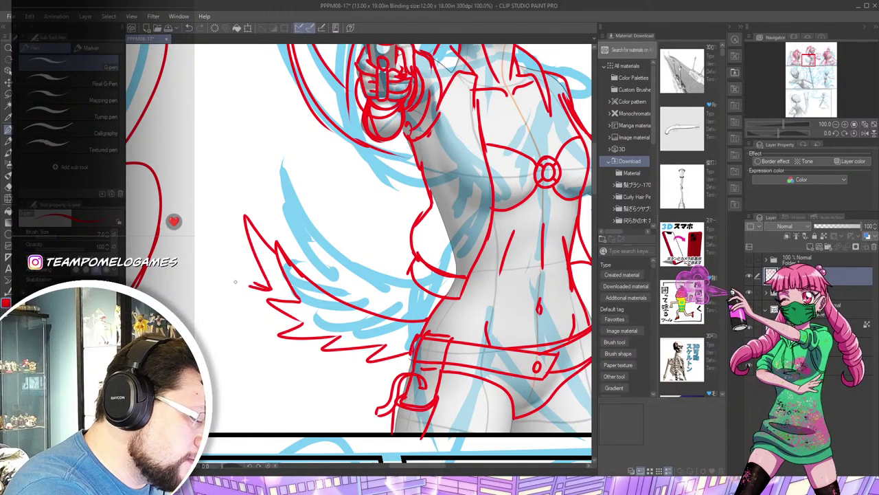
mouse_move(275, 320)
left_mouse_down()
mouse_move(244, 328)
mouse_move(311, 346)
mouse_move(319, 361)
mouse_move(357, 356)
left_mouse_up()
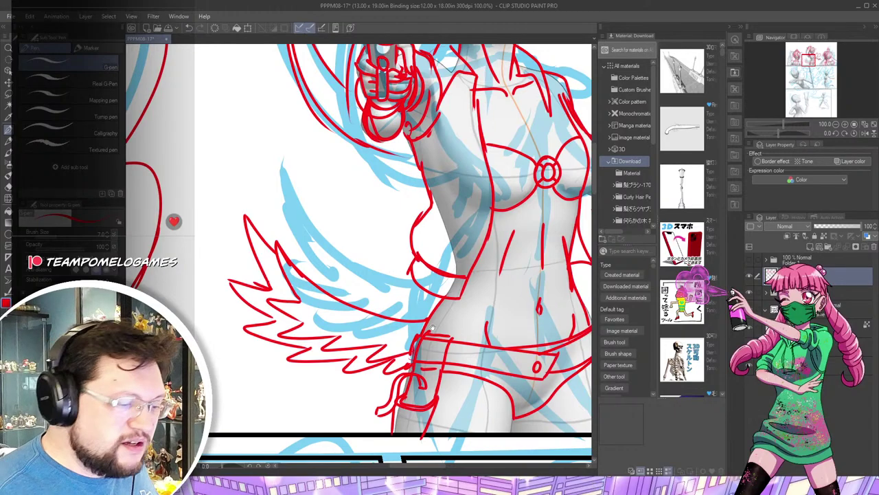
Hatch the inside of the second figure's far jacket half, and add short creases radiating from the ring on the bikini top
mouse_move(432, 329)
left_mouse_down()
mouse_move(292, 386)
mouse_move(310, 384)
left_mouse_up()
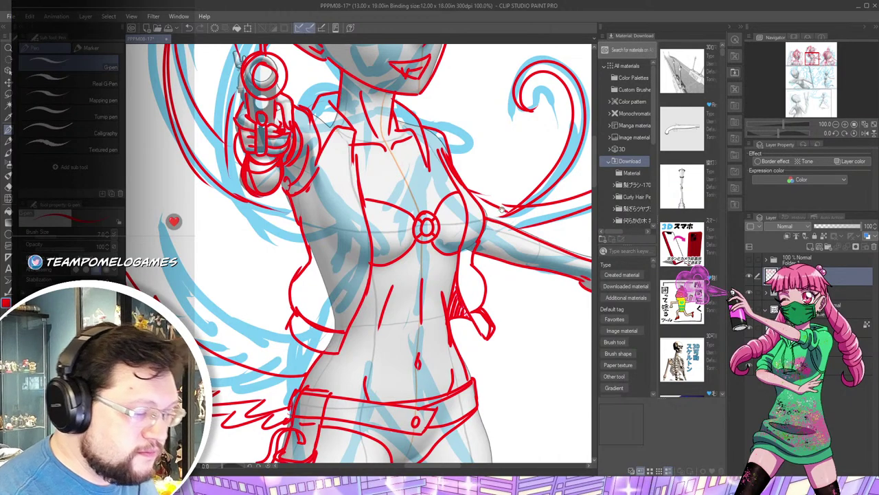
left_click_drag(506, 204, 491, 329)
left_click_drag(419, 294, 452, 342)
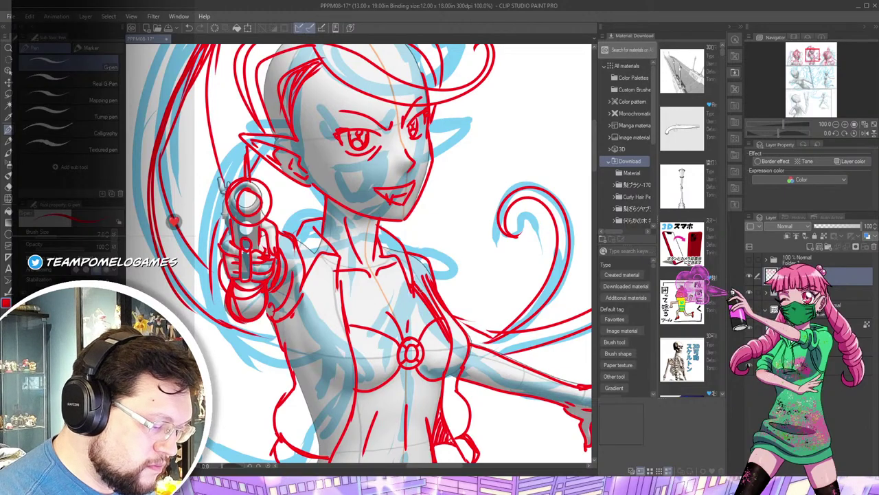
Draw the outer contour of the second figure's far thigh in red, from the belt down to the panel border
mouse_move(471, 171)
left_mouse_down()
mouse_move(430, 348)
mouse_move(488, 128)
left_mouse_up()
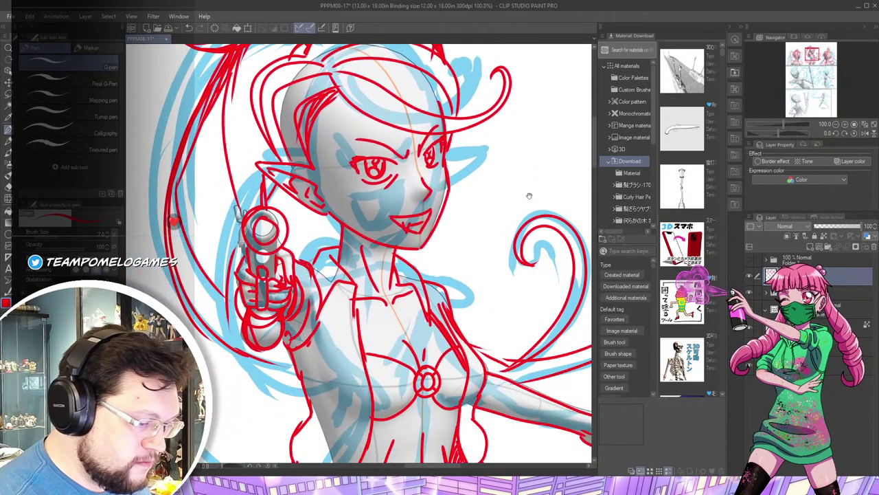
left_click_drag(528, 195, 374, 149)
left_click_drag(490, 148, 361, 254)
scroll(399, 122, "down", 2)
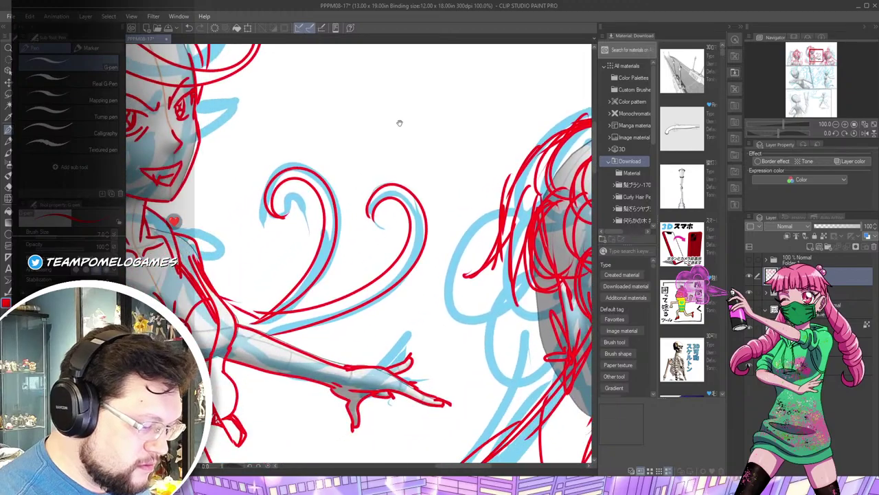
scroll(402, 112, "down", 2)
scroll(402, 110, "down", 1)
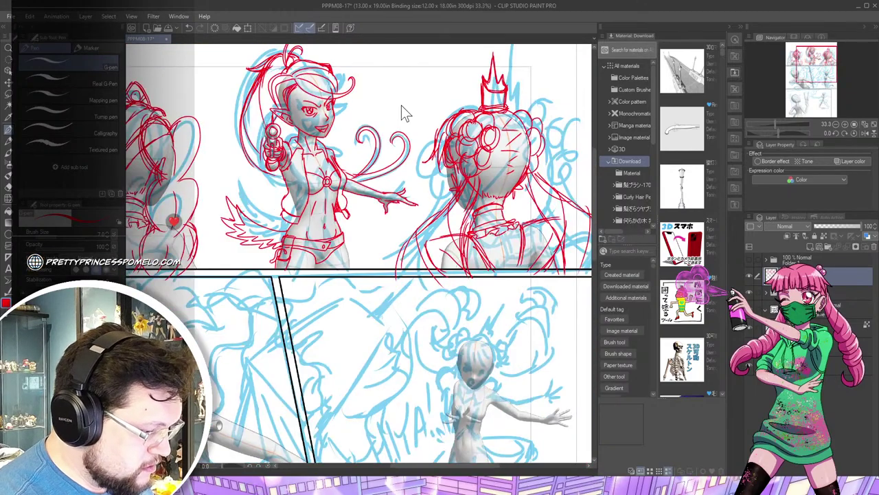
scroll(401, 110, "up", 2)
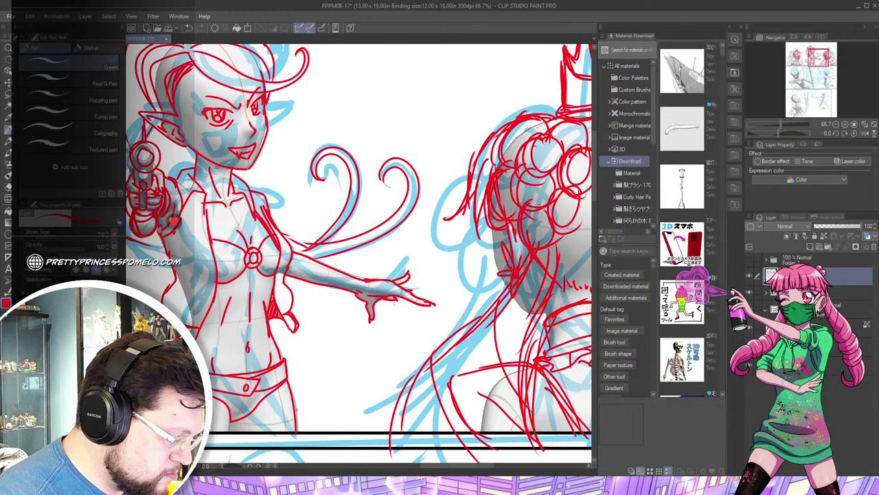
left_click_drag(296, 410, 409, 322)
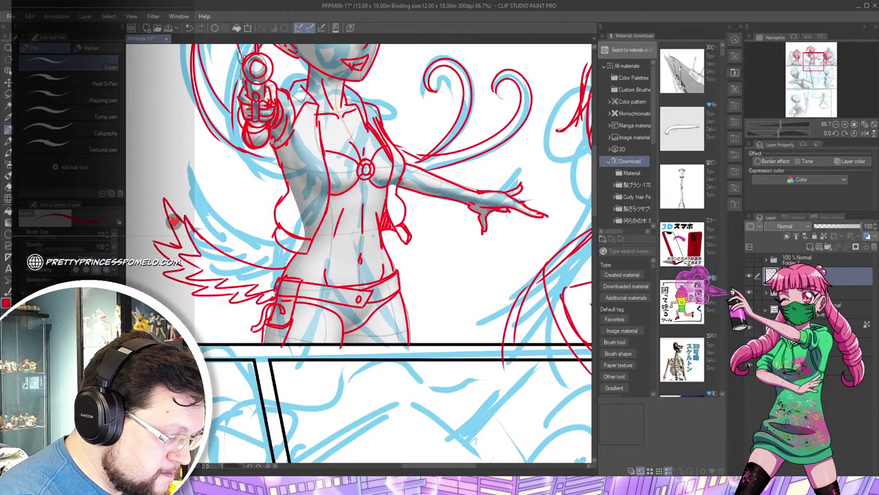
Outline the foreshortened open hand of the middle row's kneeling figure in red, with spread fingers, thumb and palm creases
scroll(430, 241, "down", 5)
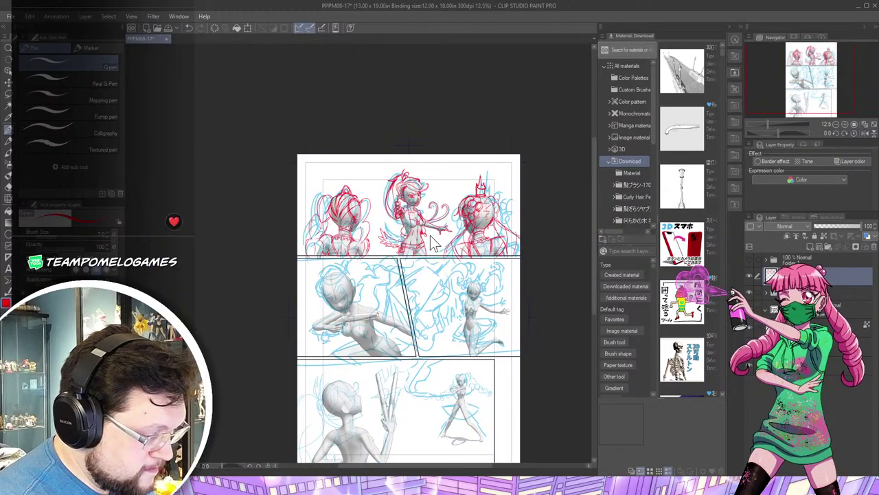
scroll(430, 235, "up", 4)
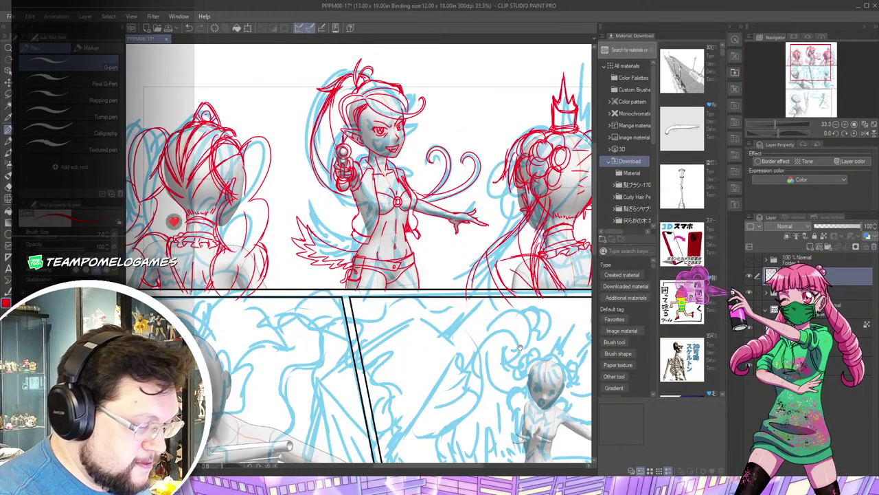
left_click_drag(520, 347, 380, 141)
left_click_drag(479, 251, 467, 316)
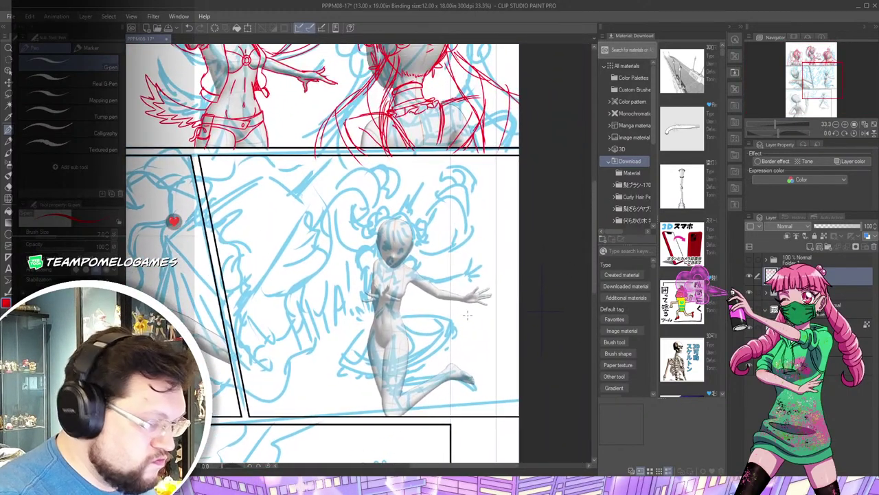
scroll(407, 329, "up", 3)
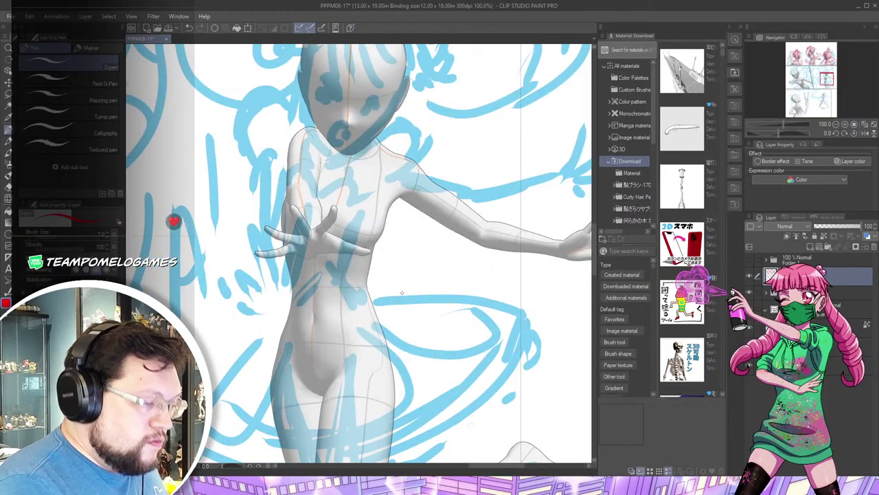
scroll(333, 229, "up", 1)
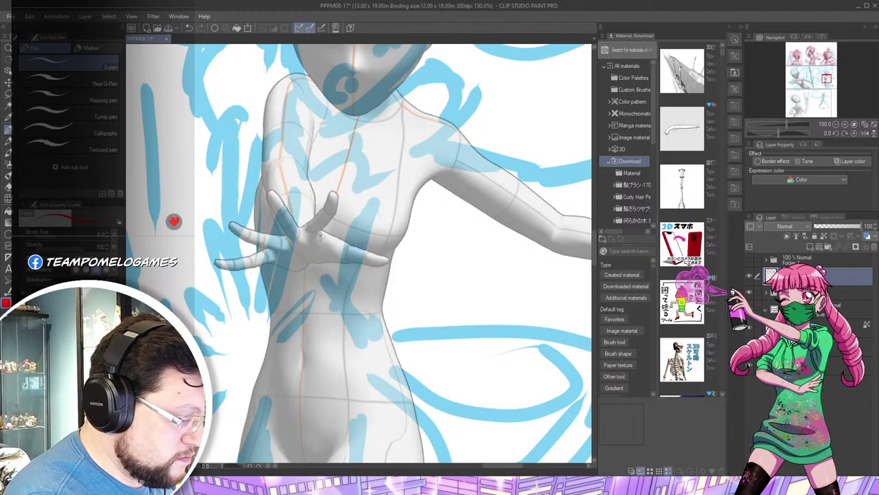
left_click_drag(336, 214, 332, 191)
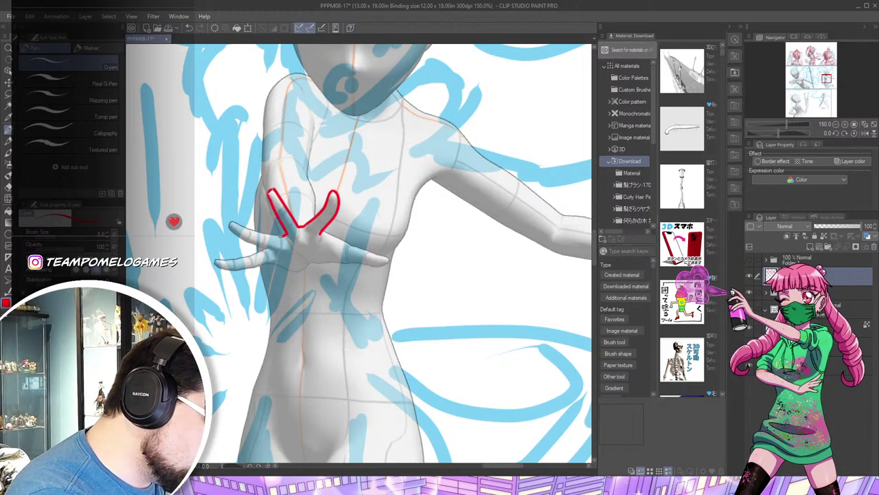
left_click_drag(287, 234, 264, 234)
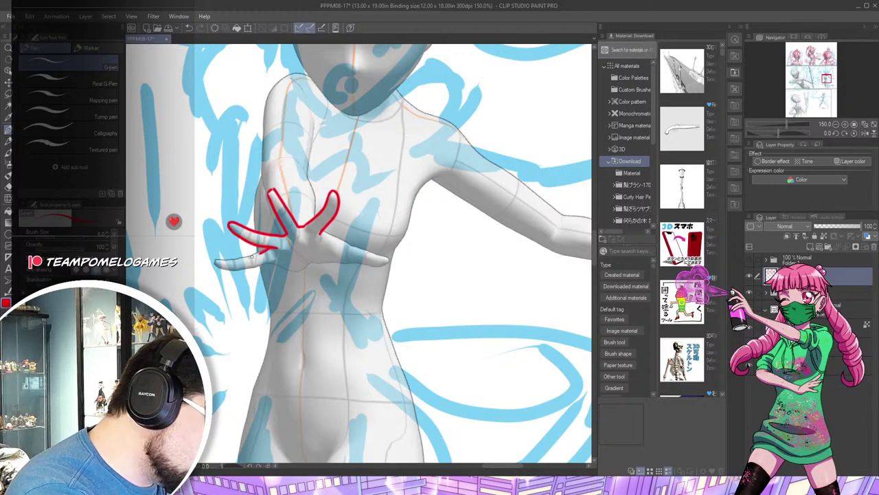
mouse_move(252, 256)
left_mouse_down()
mouse_move(217, 262)
mouse_move(275, 264)
left_mouse_up()
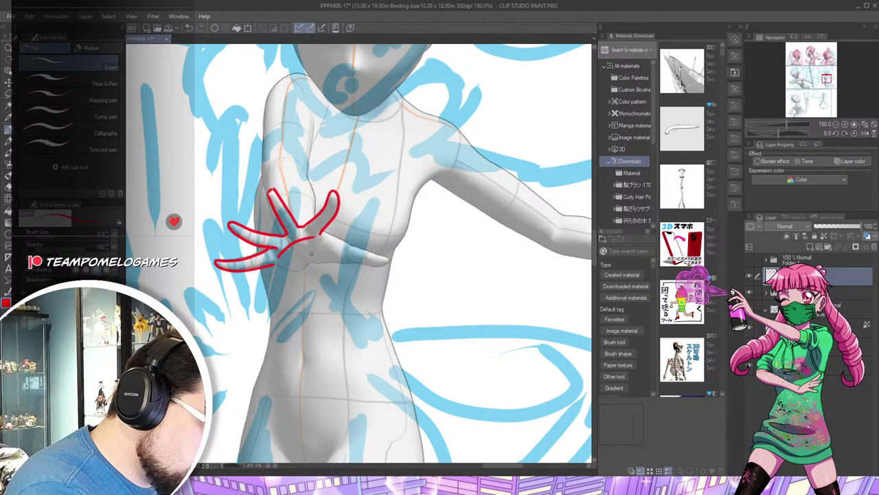
mouse_move(322, 243)
left_mouse_down()
mouse_move(313, 263)
mouse_move(294, 263)
left_mouse_up()
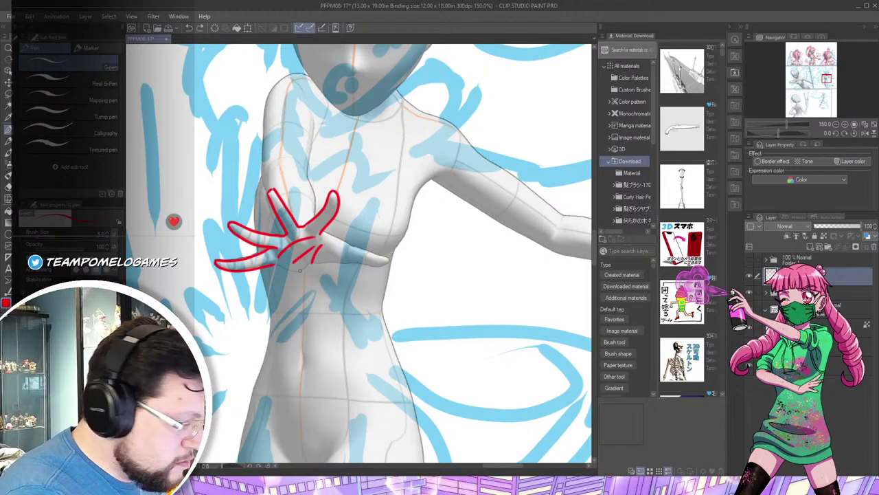
mouse_move(275, 269)
left_mouse_down()
mouse_move(295, 273)
mouse_move(311, 262)
mouse_move(392, 258)
left_mouse_up()
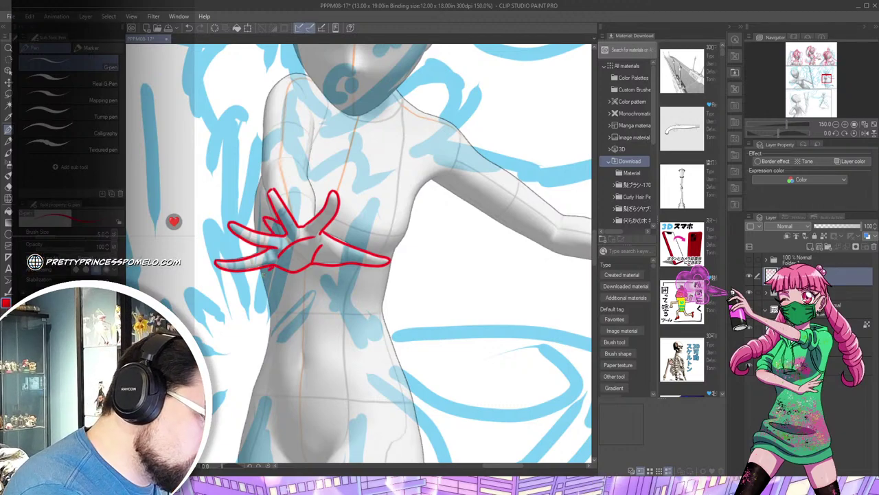
Draw a jagged frilled cuff around the kneeling figure's foreshortened wrist, and the two red contours of the forearm behind it
left_click_drag(283, 273, 302, 280)
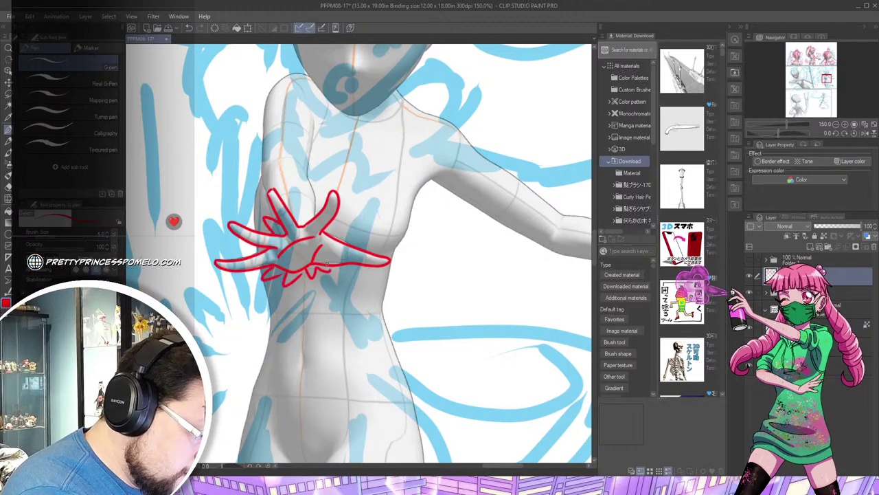
left_click_drag(417, 137, 415, 272)
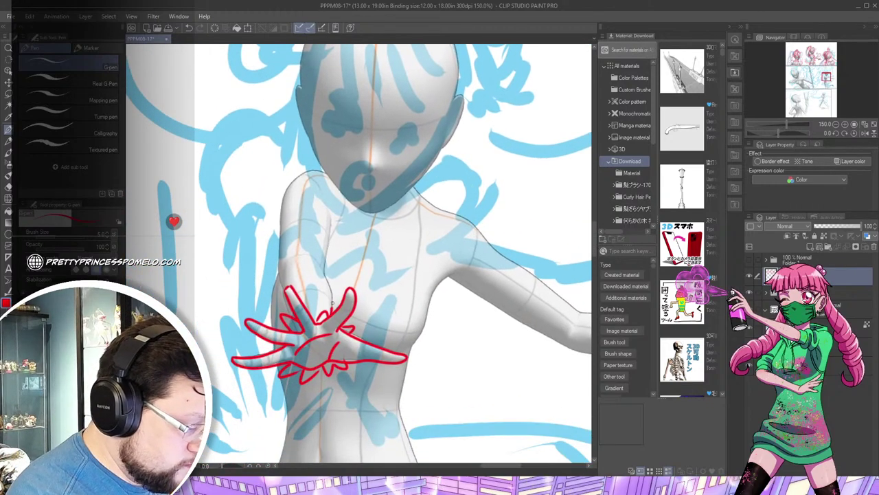
left_click_drag(333, 306, 321, 267)
left_click_drag(279, 237, 285, 315)
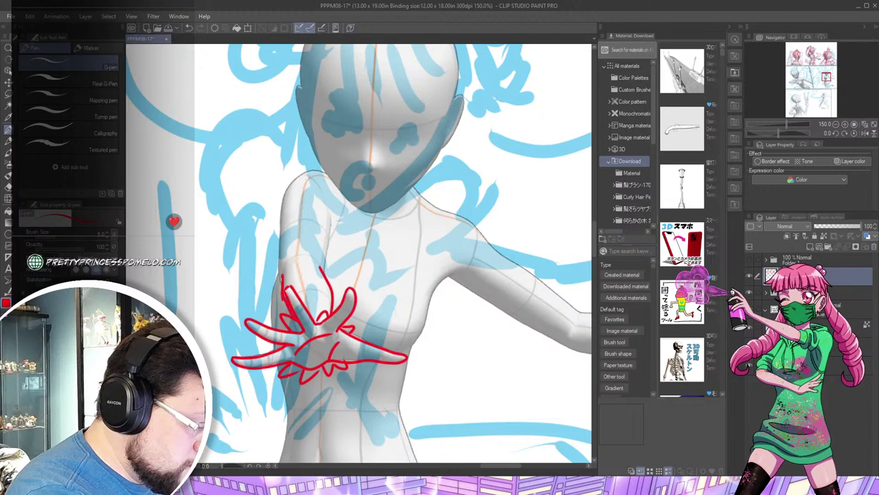
Draw the curved band across the foreshortened arm and the tall puffed sleeve outline behind it, up to the chin
mouse_move(280, 233)
left_mouse_down()
mouse_move(301, 199)
mouse_move(283, 212)
mouse_move(301, 197)
mouse_move(324, 202)
mouse_move(329, 226)
mouse_move(278, 226)
mouse_move(329, 238)
mouse_move(329, 230)
mouse_move(323, 274)
left_mouse_up()
left_click_drag(367, 240, 366, 276)
mouse_move(320, 198)
left_mouse_down()
mouse_move(298, 186)
mouse_move(264, 193)
mouse_move(283, 252)
left_mouse_up()
left_click_drag(262, 182, 325, 200)
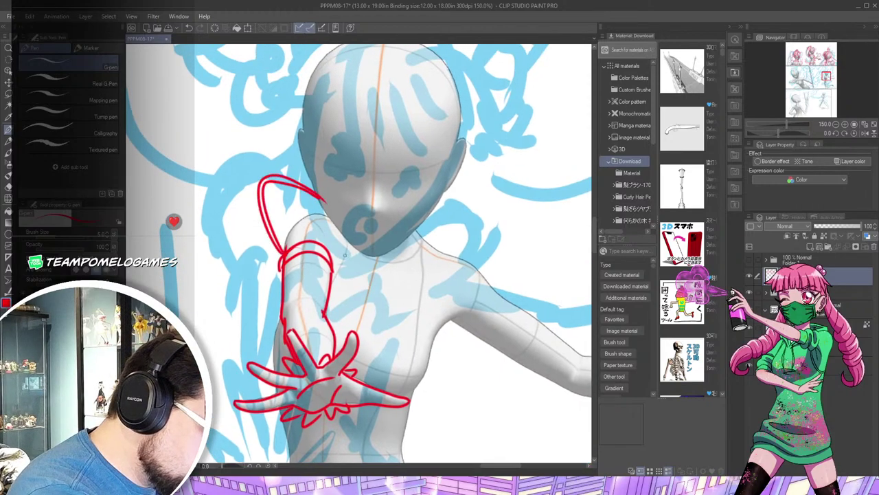
left_click_drag(340, 236, 331, 294)
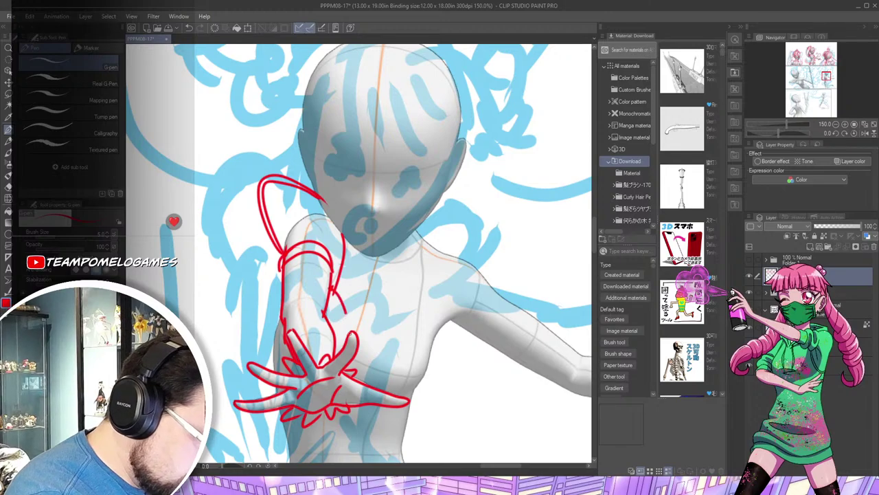
Outline the bust cups of the top with doubled edges, and draw the shoulder strap rising to the neck
mouse_move(348, 332)
left_mouse_down()
mouse_move(371, 326)
mouse_move(379, 361)
mouse_move(356, 378)
left_mouse_up()
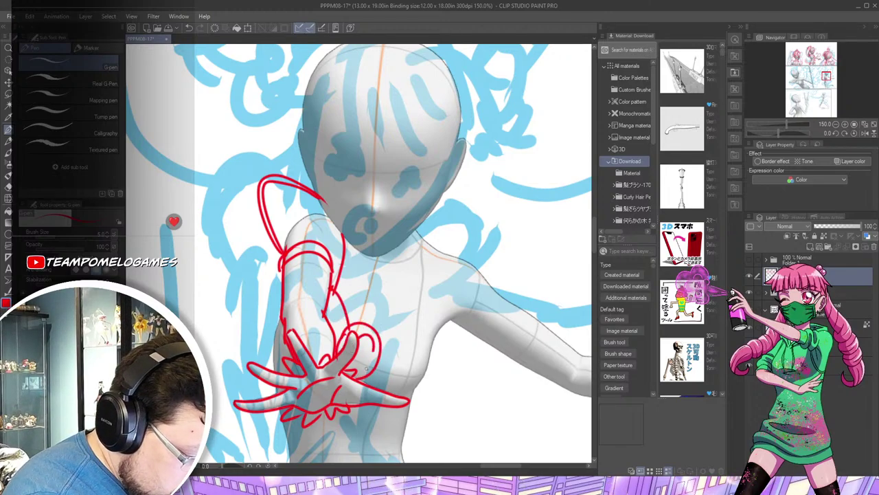
mouse_move(378, 341)
left_mouse_down()
mouse_move(406, 326)
mouse_move(430, 332)
mouse_move(432, 366)
mouse_move(415, 392)
mouse_move(406, 390)
mouse_move(441, 334)
mouse_move(444, 358)
mouse_move(410, 399)
left_mouse_up()
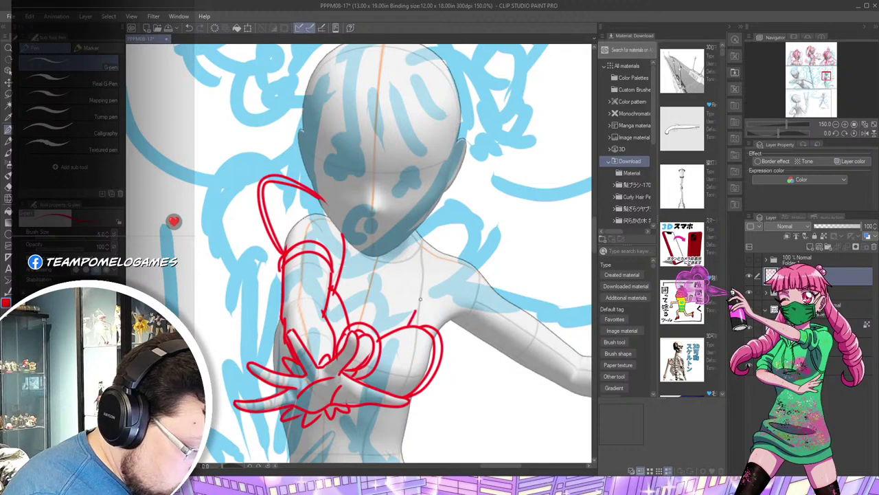
mouse_move(417, 310)
left_mouse_down()
mouse_move(431, 245)
mouse_move(433, 265)
mouse_move(410, 325)
left_mouse_up()
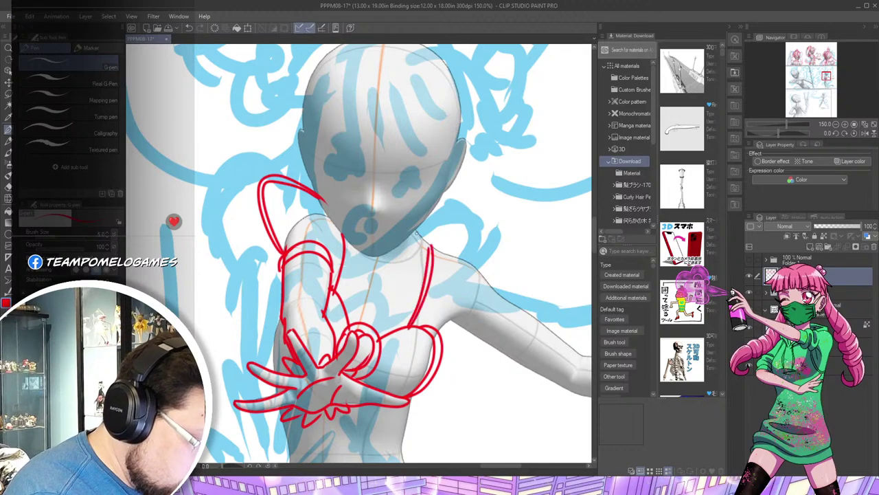
Draw the ruffled collar under the chin and the flared puffed sleeve of the outstretched arm, and add an inner line to the other sleeve
left_click_drag(394, 254, 436, 232)
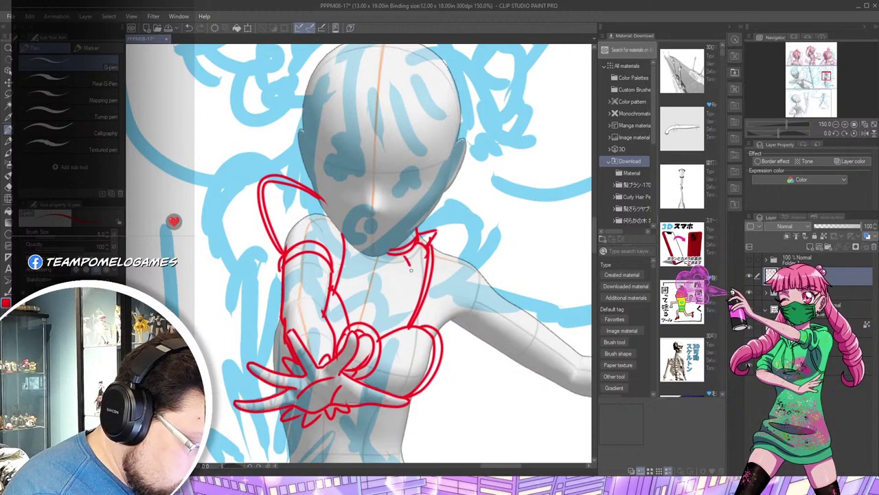
mouse_move(390, 255)
left_mouse_down()
mouse_move(392, 272)
mouse_move(357, 269)
left_mouse_up()
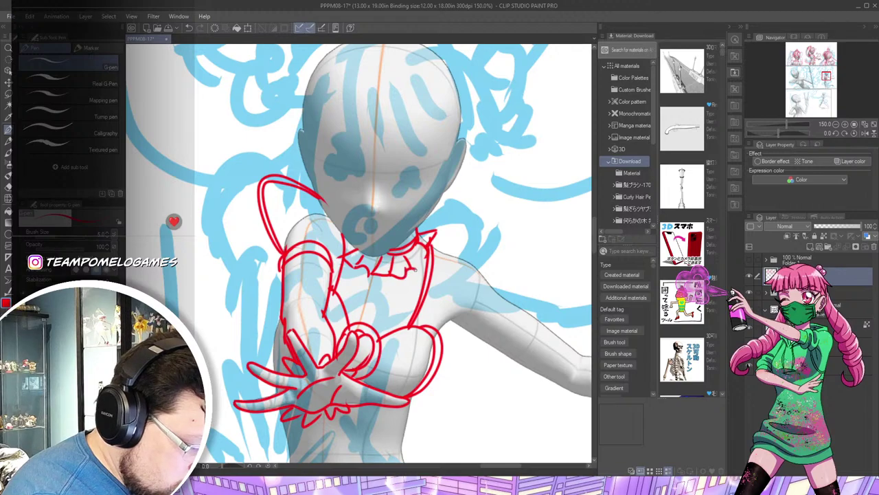
mouse_move(432, 238)
left_mouse_down()
mouse_move(520, 236)
mouse_move(513, 285)
mouse_move(464, 332)
left_mouse_up()
mouse_move(479, 318)
left_mouse_down()
mouse_move(442, 334)
mouse_move(505, 260)
mouse_move(453, 315)
left_mouse_up()
left_click_drag(289, 196, 317, 220)
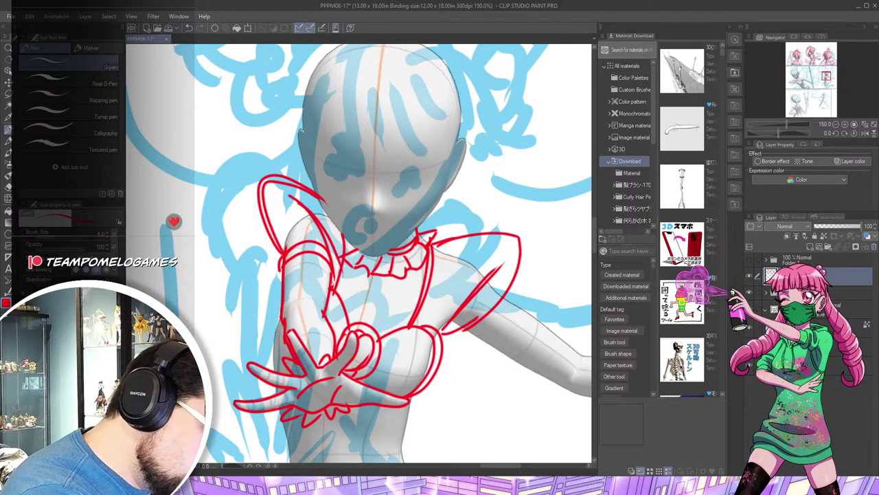
Draw a jagged frilled cuff with a tight band around the outstretched arm's wrist
mouse_move(501, 324)
left_mouse_down()
mouse_move(445, 252)
mouse_move(404, 259)
left_mouse_up()
left_click_drag(426, 117, 281, 161)
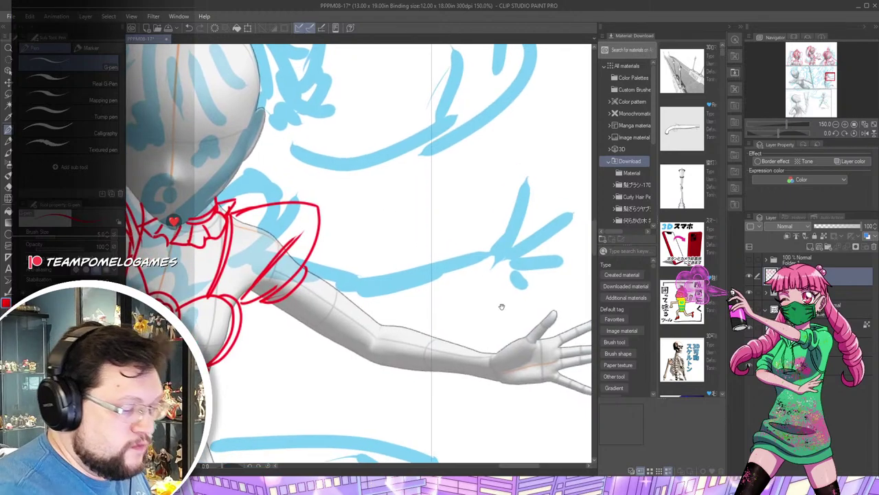
left_click_drag(501, 307, 452, 251)
mouse_move(444, 301)
left_mouse_down()
mouse_move(418, 307)
mouse_move(434, 312)
mouse_move(420, 315)
mouse_move(435, 321)
mouse_move(436, 345)
left_mouse_up()
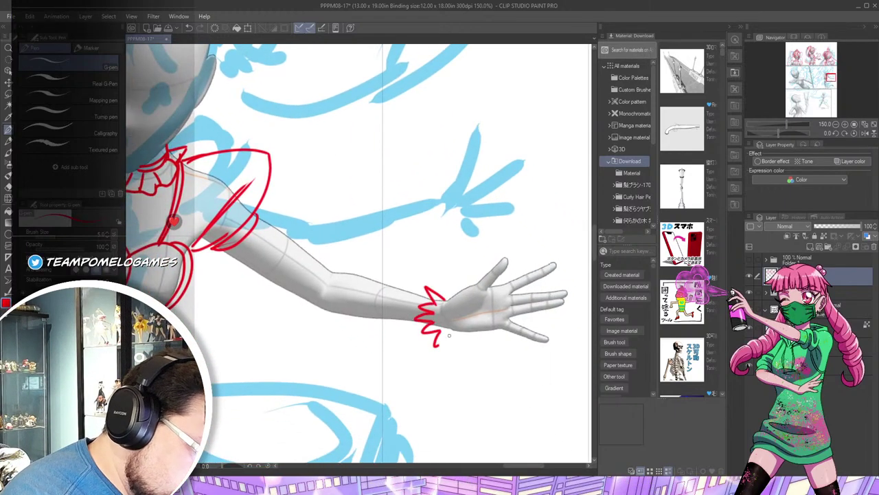
left_click_drag(444, 300, 448, 334)
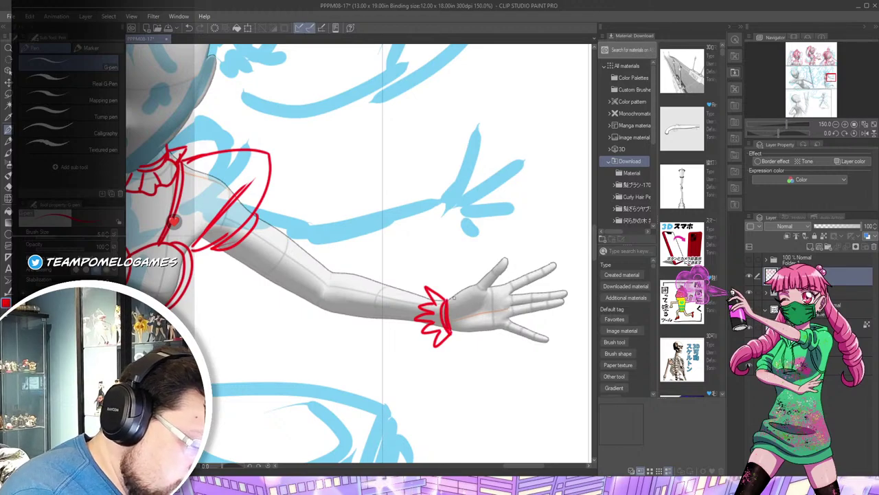
Outline the outstretched open hand with thumb, fingers and palm crease, and both contours of the arm between sleeve and cuff
mouse_move(473, 286)
left_mouse_down()
mouse_move(507, 258)
mouse_move(493, 287)
mouse_move(555, 262)
left_mouse_up()
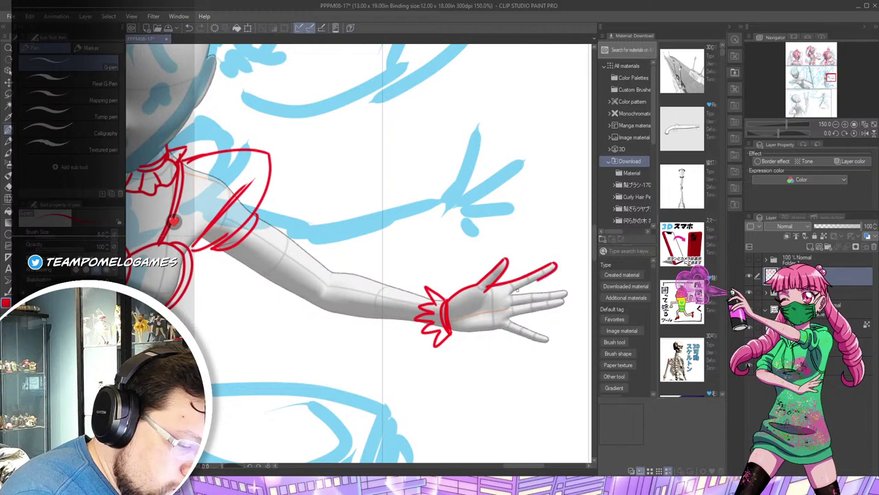
mouse_move(524, 294)
left_mouse_down()
mouse_move(557, 292)
mouse_move(562, 305)
left_mouse_up()
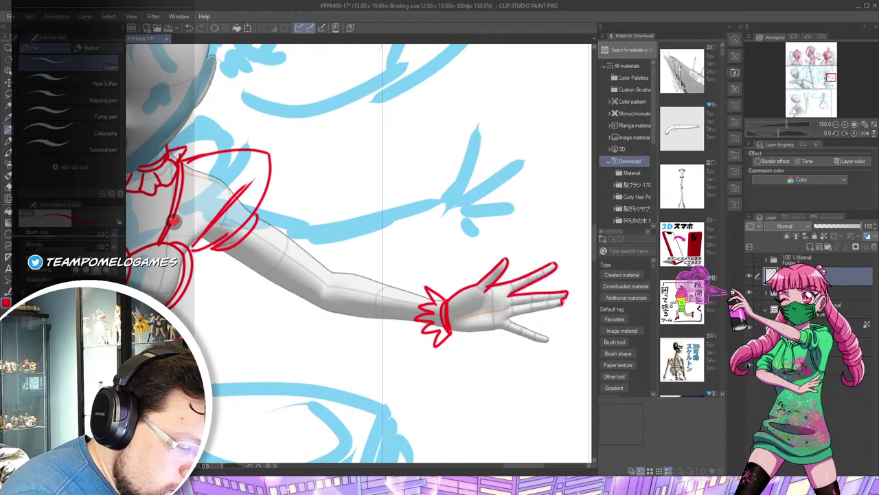
mouse_move(510, 318)
left_mouse_down()
mouse_move(547, 337)
mouse_move(451, 332)
mouse_move(481, 306)
mouse_move(507, 321)
mouse_move(533, 303)
left_mouse_up()
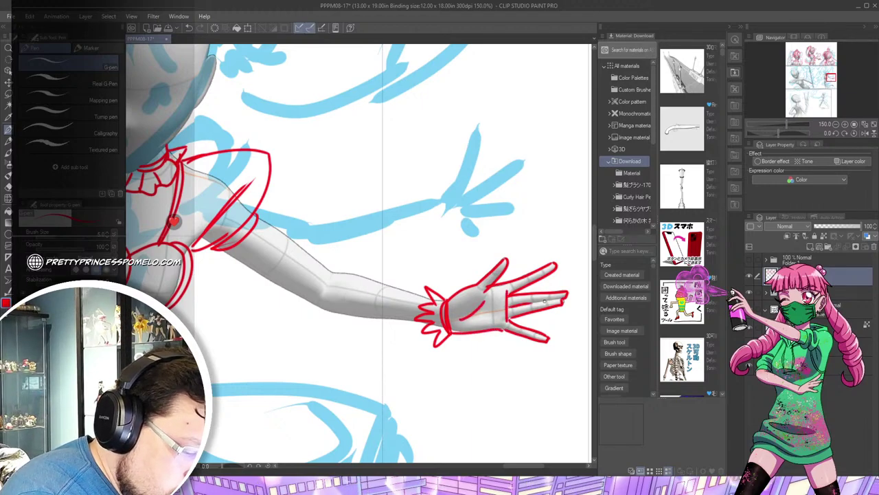
key("ctrl+z")
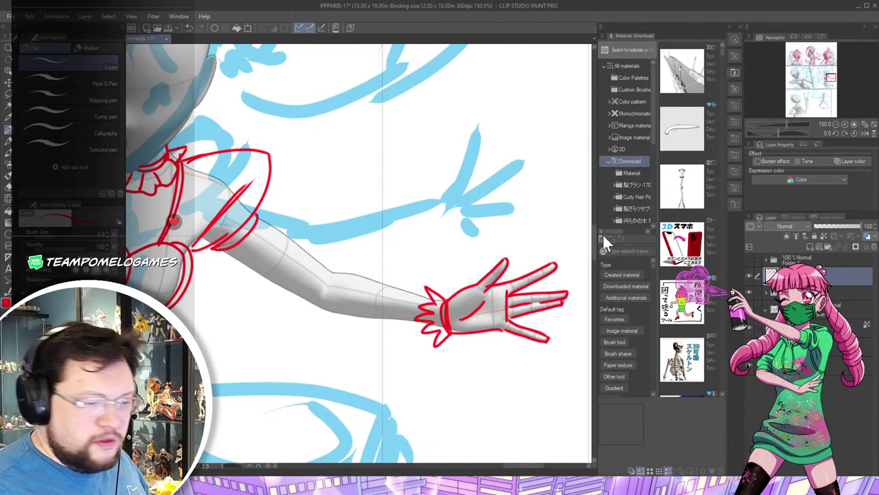
mouse_move(274, 229)
left_mouse_down()
mouse_move(333, 276)
mouse_move(433, 298)
left_mouse_up()
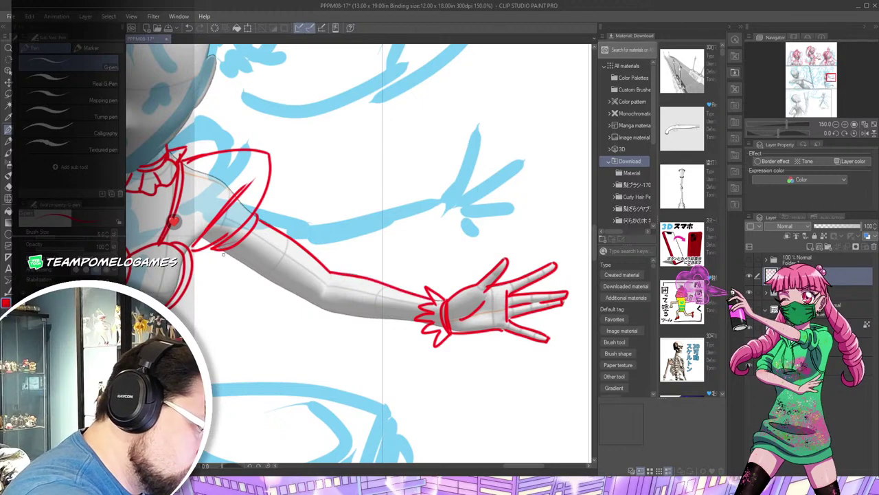
left_click_drag(254, 270, 316, 307)
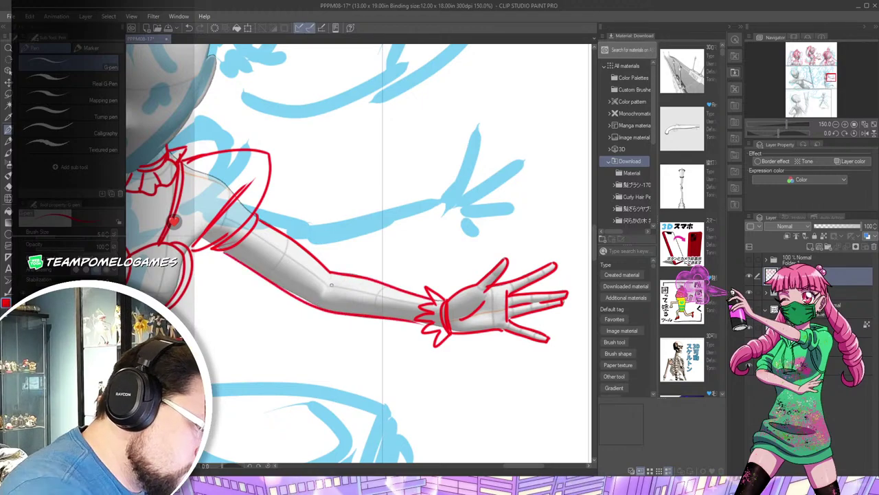
Draw both of the kneeling figure's eyes with arched upper lids, oval irises and star-shaped pupils
left_click_drag(278, 170, 574, 204)
left_click_drag(436, 225, 446, 307)
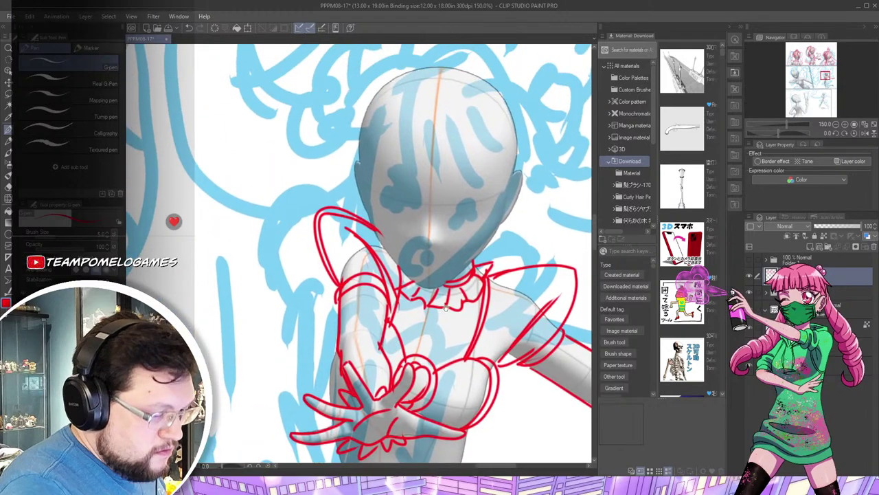
left_click_drag(367, 335, 300, 443)
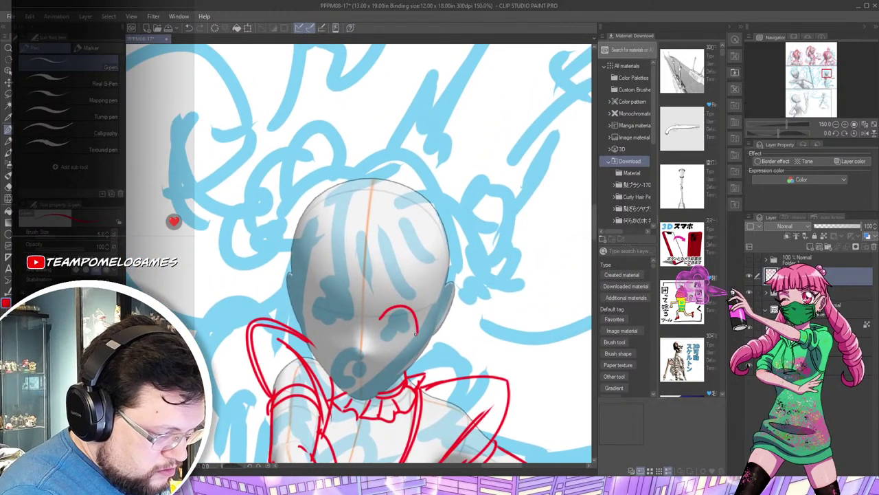
left_click_drag(392, 310, 402, 334)
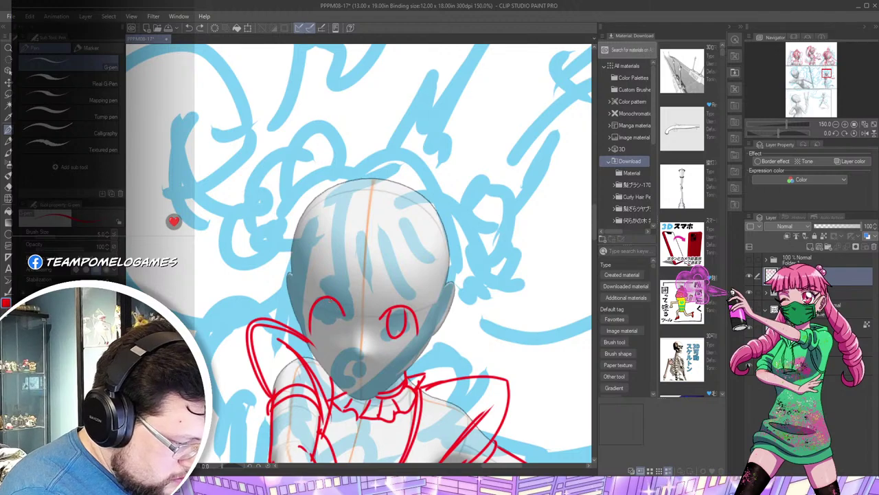
mouse_move(318, 314)
left_mouse_down()
mouse_move(329, 337)
mouse_move(340, 323)
left_mouse_up()
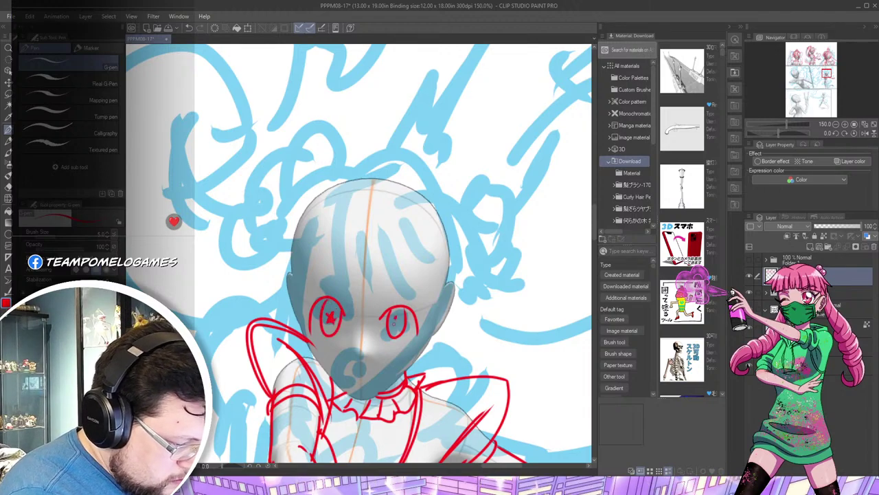
left_click_drag(396, 314, 402, 318)
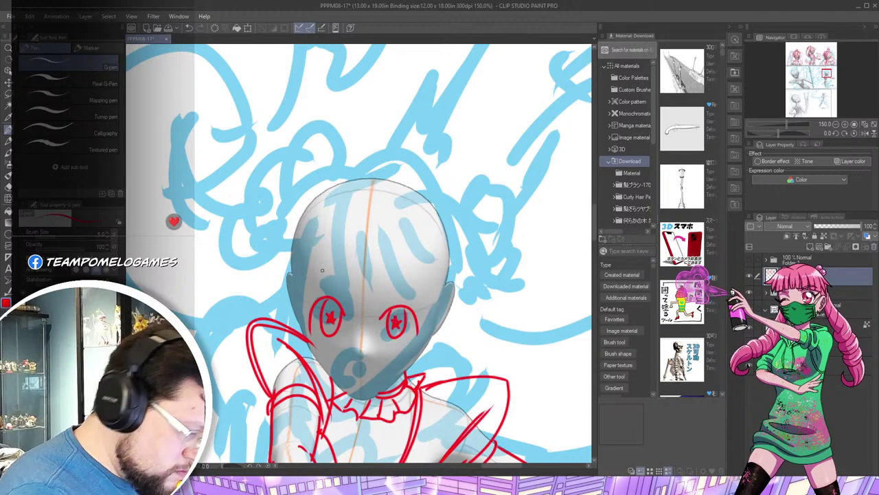
Draw angry slanted eyebrows with frown creases, a small pointed nose and an open mouth with teeth on the face
left_click_drag(321, 282, 347, 300)
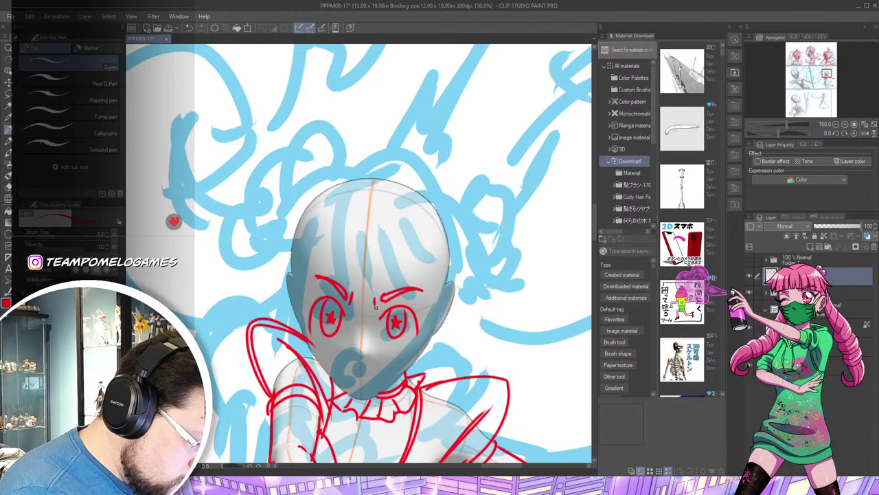
left_click_drag(360, 343, 355, 353)
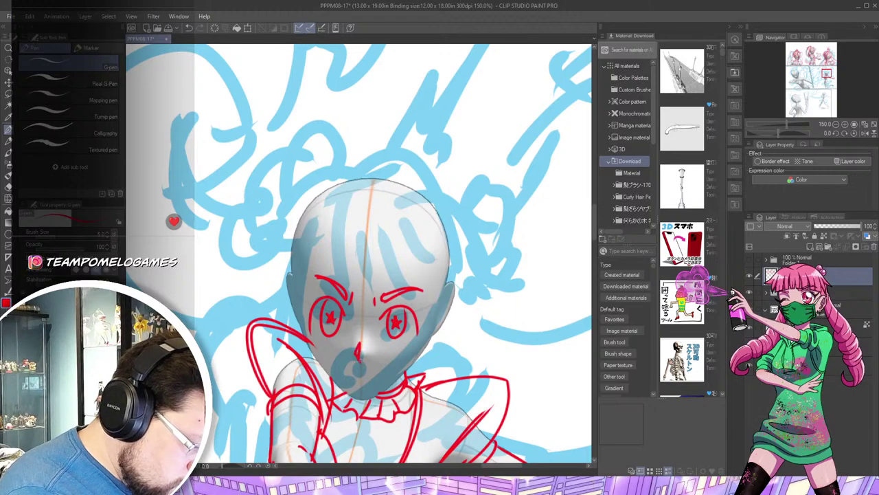
left_click_drag(409, 367, 467, 286)
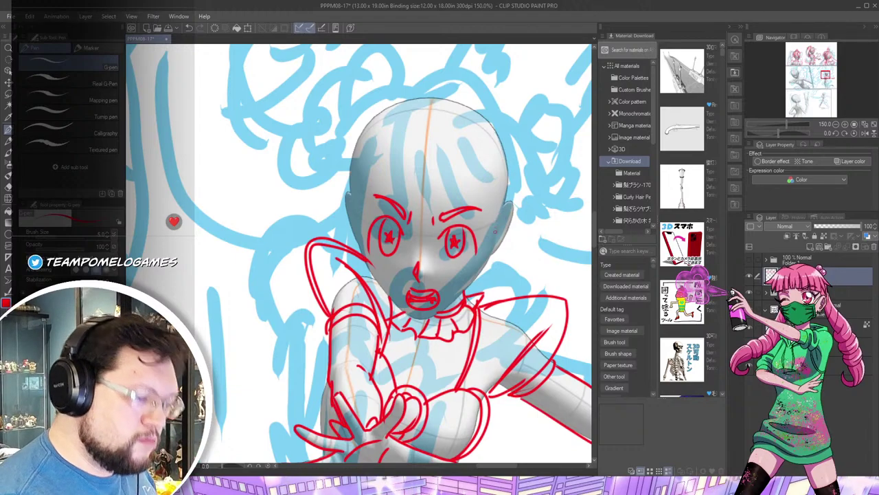
Outline both ears and hang pointed earrings from them
mouse_move(495, 248)
left_mouse_down()
mouse_move(515, 231)
mouse_move(499, 253)
mouse_move(517, 265)
mouse_move(494, 263)
left_mouse_up()
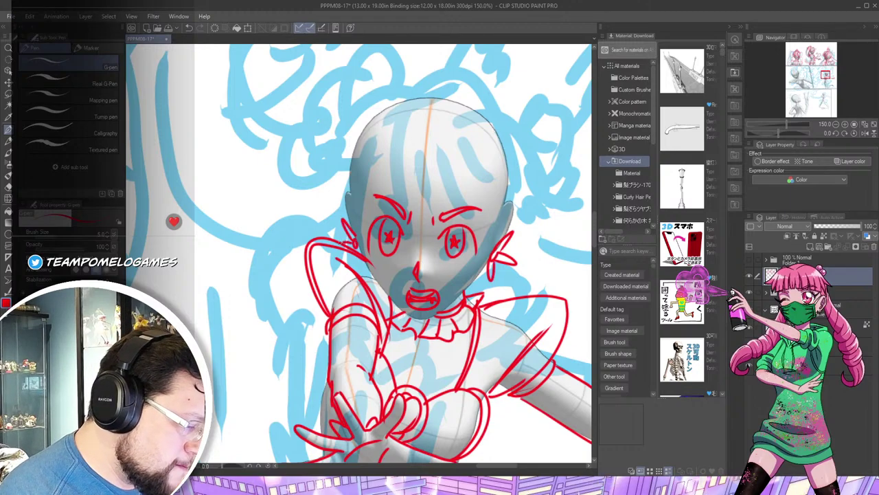
left_click_drag(356, 256, 357, 267)
mouse_move(352, 199)
left_mouse_down()
mouse_move(336, 267)
mouse_move(332, 261)
mouse_move(340, 297)
left_mouse_up()
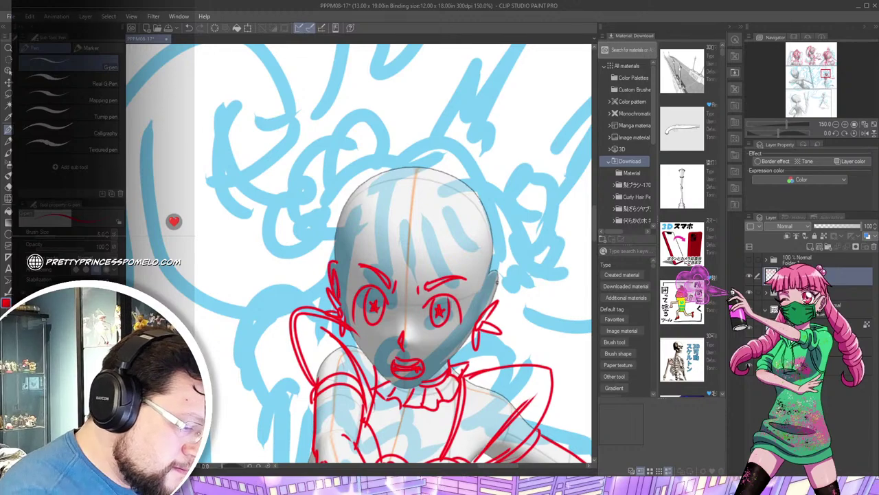
left_click_drag(498, 274, 491, 290)
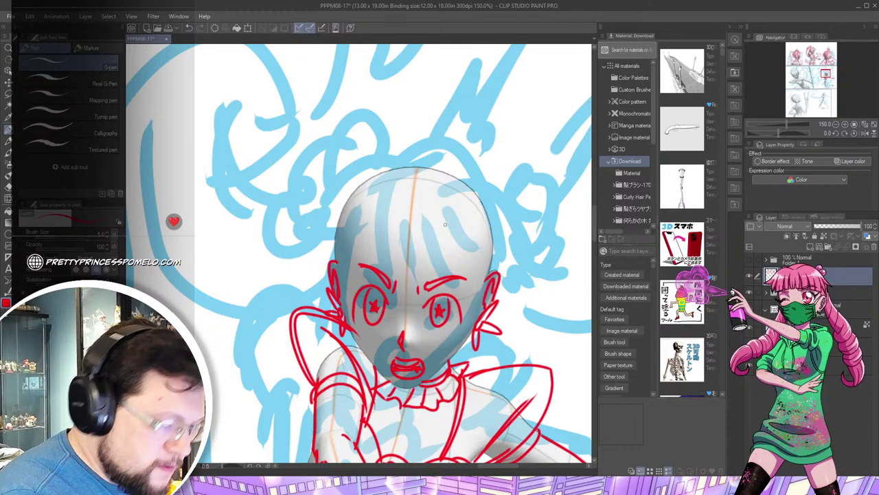
Draw the curved hair contour and pointed side locks on the foreshortened-arm side of the head
mouse_move(405, 200)
left_mouse_down()
mouse_move(388, 192)
mouse_move(336, 219)
mouse_move(303, 266)
mouse_move(330, 246)
mouse_move(325, 273)
left_mouse_up()
left_click_drag(346, 237, 333, 269)
left_click_drag(360, 216, 344, 274)
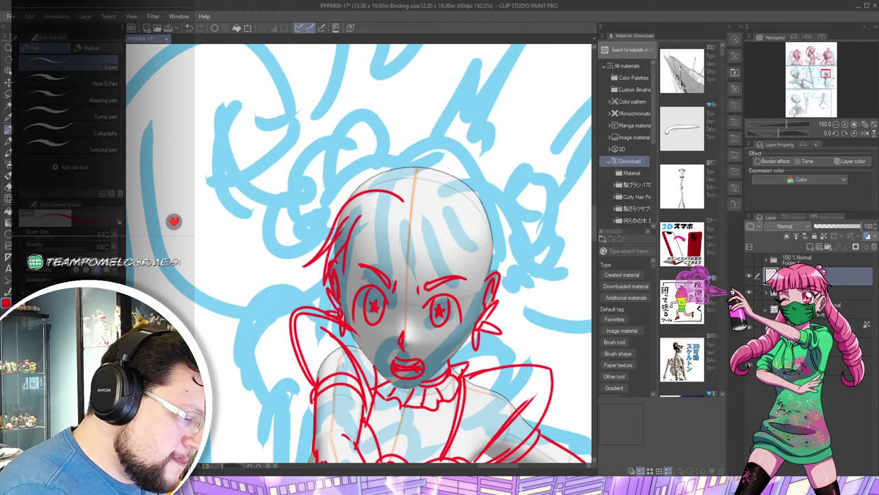
Draw the fringe's straight lower edge, and the matching hair curve and side locks on the outstretched-arm side
mouse_move(422, 263)
left_mouse_down()
mouse_move(476, 284)
mouse_move(468, 218)
left_mouse_up()
mouse_move(484, 280)
left_mouse_down()
mouse_move(485, 242)
mouse_move(511, 266)
left_mouse_up()
left_click_drag(511, 265, 493, 237)
left_click_drag(470, 200, 418, 201)
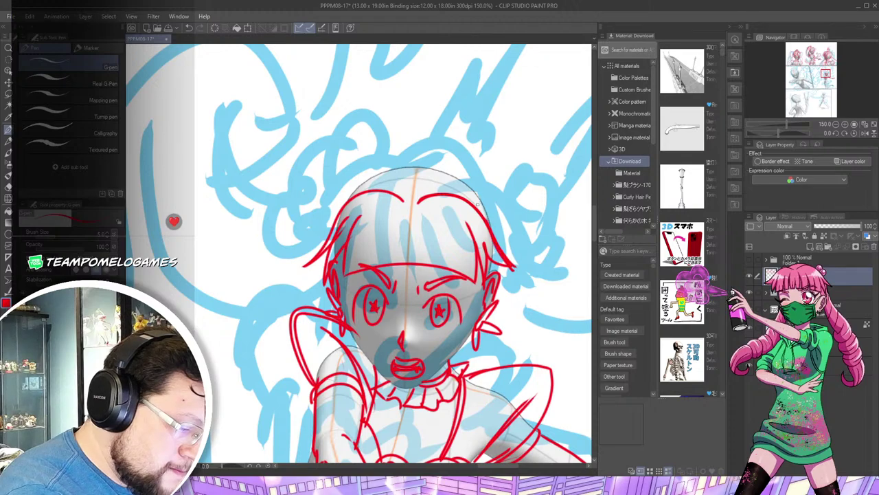
left_click_drag(478, 204, 452, 194)
mouse_move(506, 263)
left_mouse_down()
mouse_move(487, 233)
mouse_move(489, 255)
left_mouse_up()
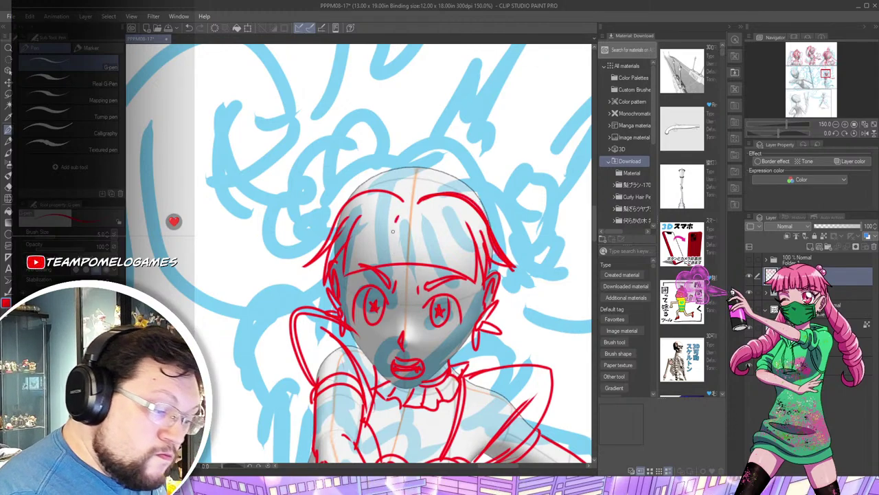
Fill the fringe with vertical strand lines and draw the arched crown contour over the top of the head
mouse_move(420, 221)
left_mouse_down()
mouse_move(422, 253)
mouse_move(386, 270)
left_mouse_up()
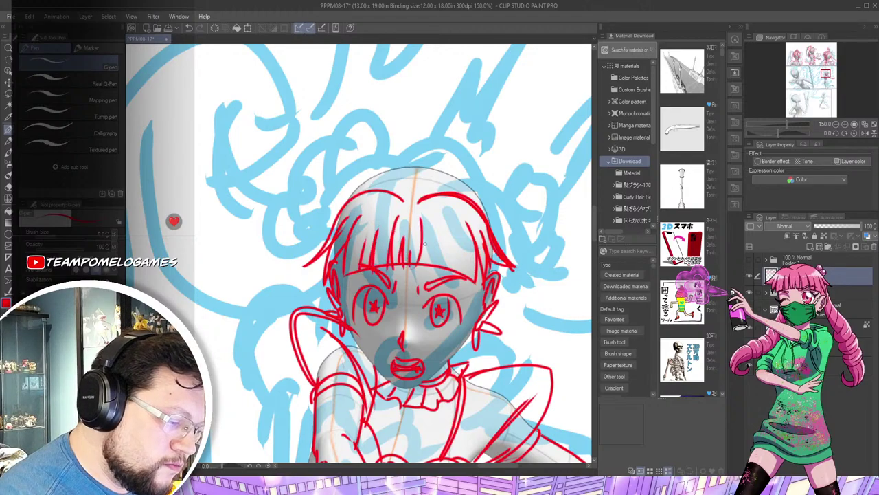
mouse_move(438, 235)
left_mouse_down()
mouse_move(433, 266)
mouse_move(457, 270)
left_mouse_up()
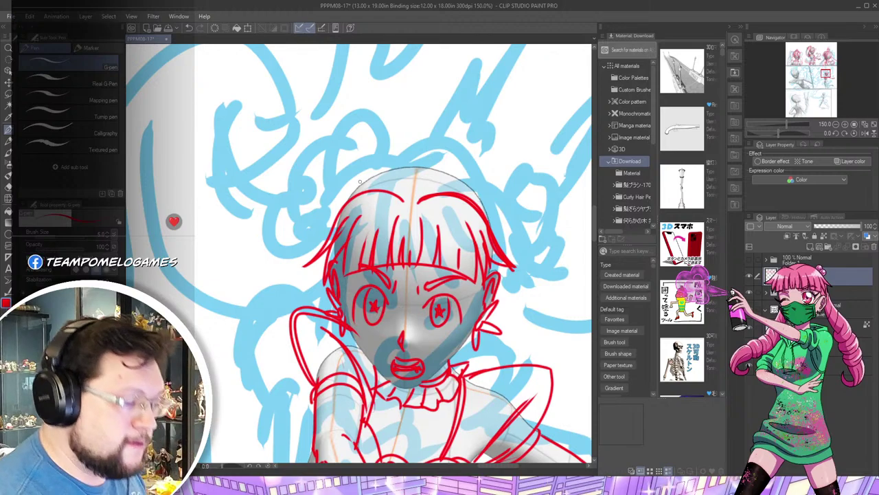
left_click_drag(341, 205, 363, 178)
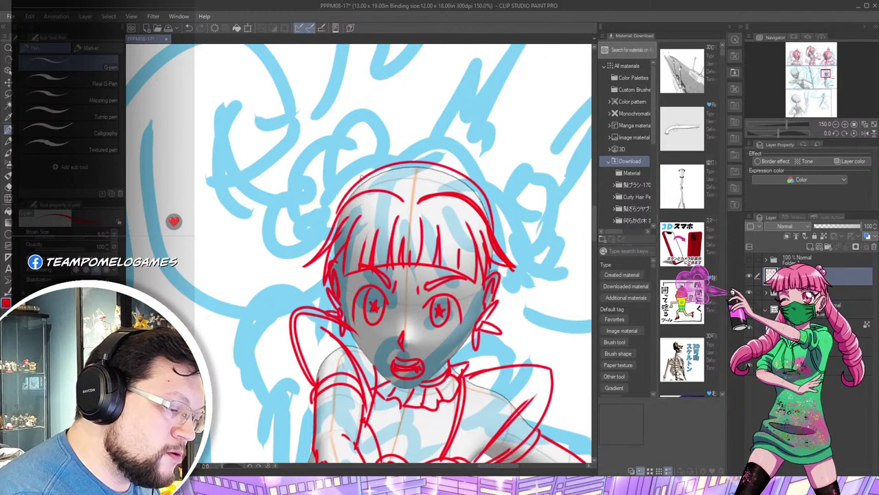
Sketch scalloped red hair buns on both sides of the girl's head and a small zigzag parting at the crown of the hair
mouse_move(359, 175)
left_mouse_down()
mouse_move(335, 170)
mouse_move(337, 208)
mouse_move(311, 261)
left_mouse_up()
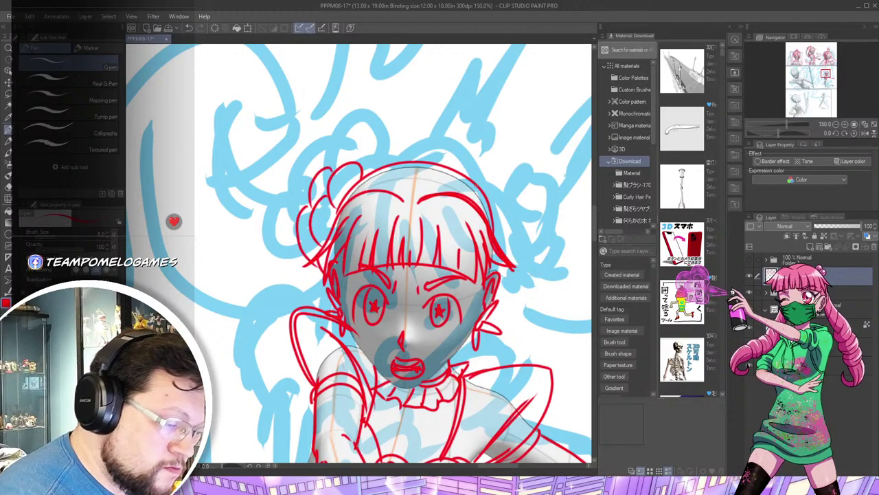
mouse_move(474, 186)
left_mouse_down()
mouse_move(508, 191)
mouse_move(493, 226)
mouse_move(498, 208)
mouse_move(518, 229)
mouse_move(516, 263)
left_mouse_up()
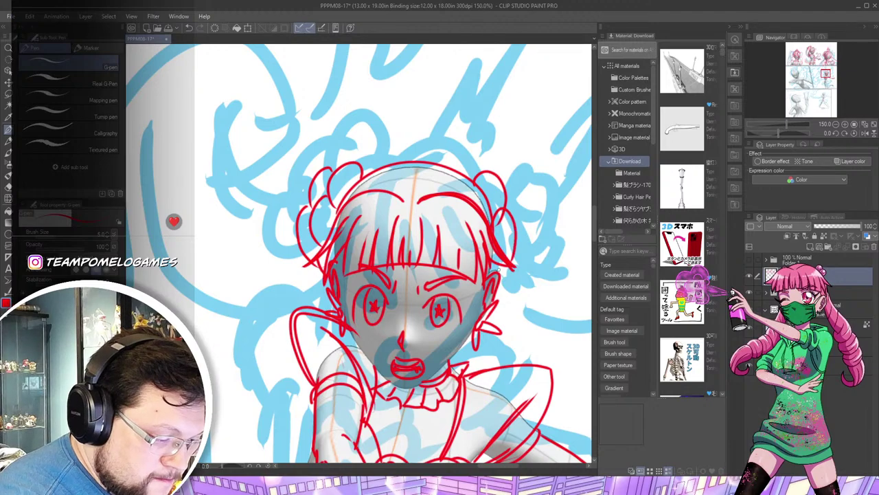
left_click_drag(511, 187, 528, 265)
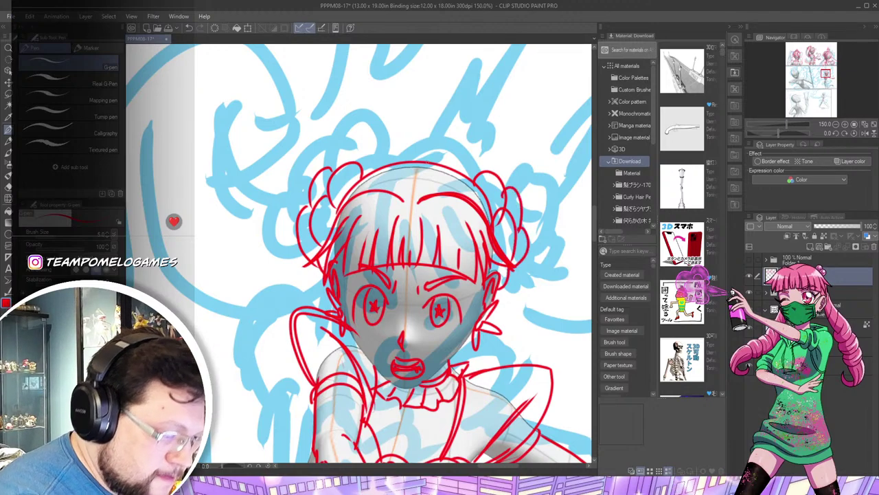
left_click_drag(425, 167, 404, 174)
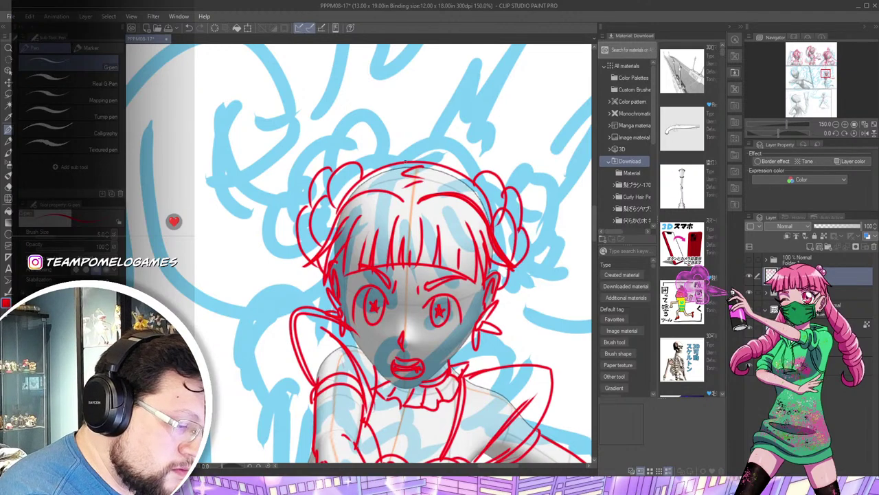
Draw a small tall-pointed crown on top of the head, with an oval base, spikes and a round central emblem
mouse_move(399, 162)
left_mouse_down()
mouse_move(397, 176)
mouse_move(432, 172)
left_mouse_up()
mouse_move(424, 126)
left_mouse_down()
mouse_move(353, 270)
mouse_move(378, 302)
left_mouse_up()
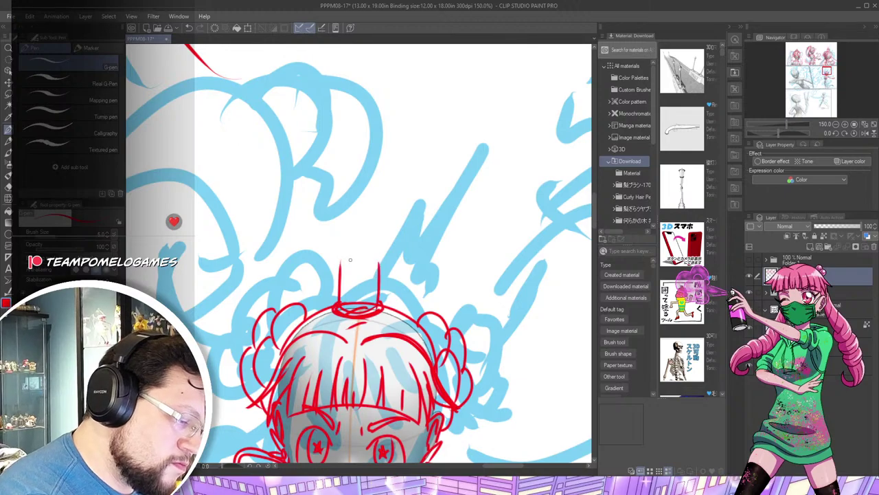
mouse_move(340, 269)
left_mouse_down()
mouse_move(341, 238)
mouse_move(352, 268)
mouse_move(361, 198)
mouse_move(365, 268)
mouse_move(380, 240)
mouse_move(381, 275)
left_mouse_up()
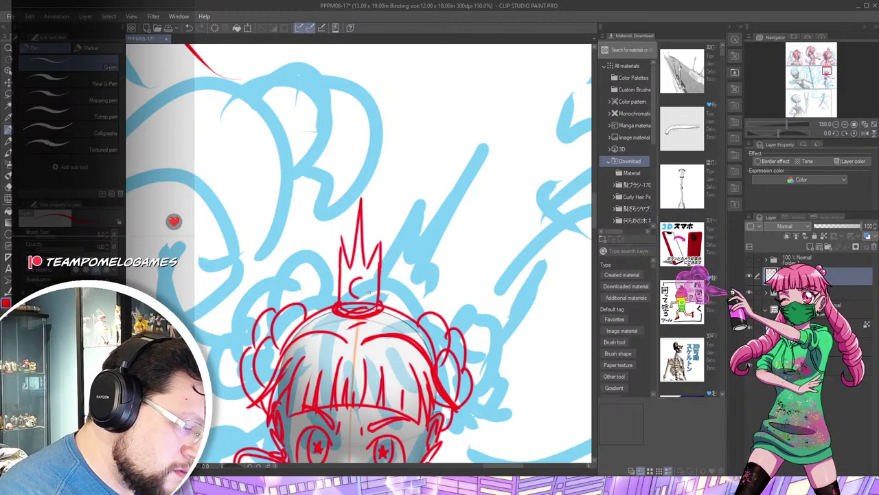
Outline the jaw and cheeks on both sides of the face and add short lines below the eyes
scroll(358, 285, "down", 5)
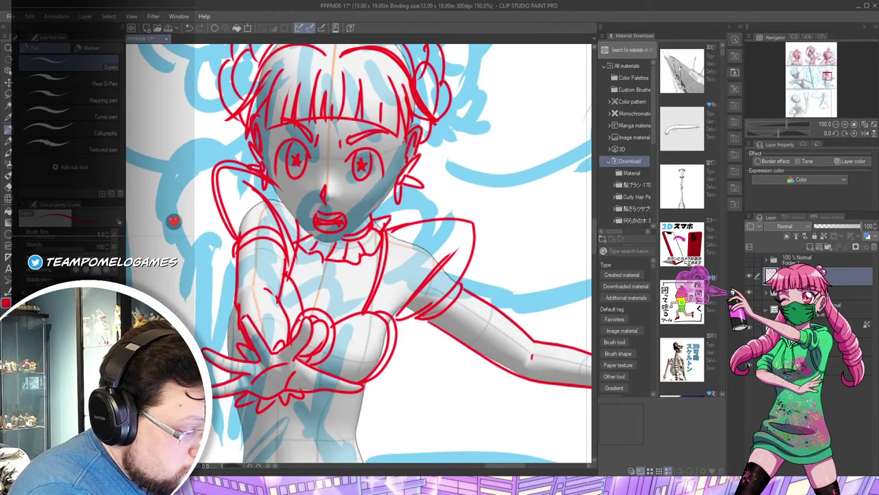
mouse_move(404, 142)
left_mouse_down()
mouse_move(387, 199)
mouse_move(348, 234)
left_mouse_up()
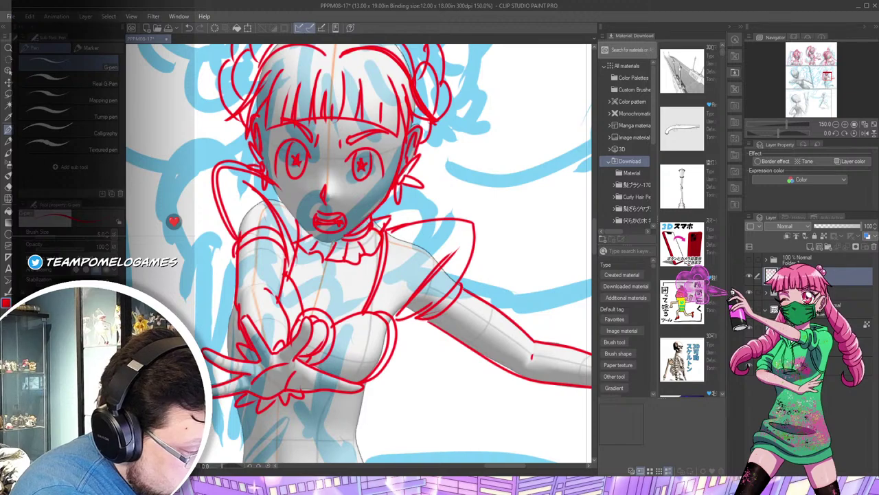
left_click_drag(263, 124, 283, 205)
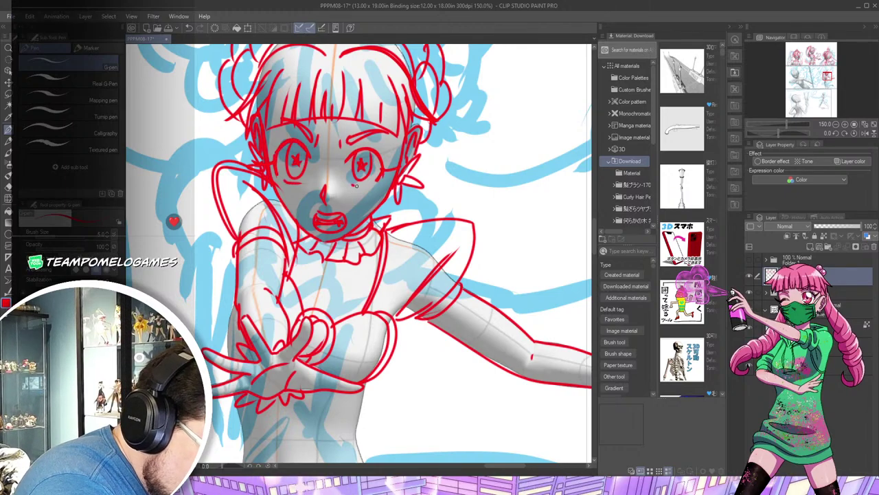
Sketch the bodice below the bust with jagged frills, side contours and a curved band around the waist
scroll(453, 214, "down", 4)
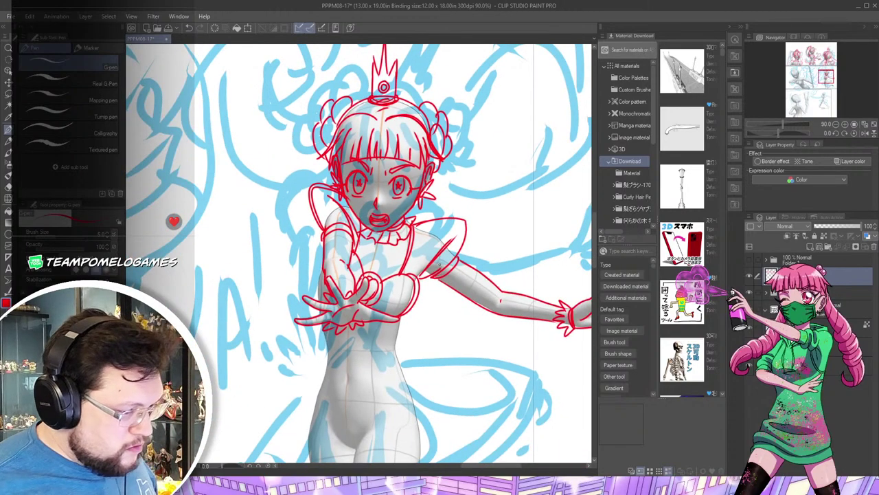
scroll(437, 264, "up", 2)
left_click_drag(415, 320, 384, 252)
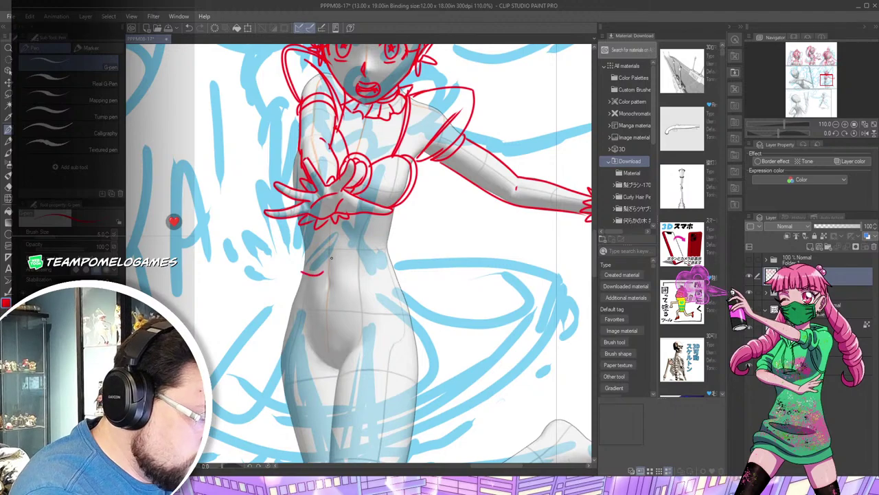
mouse_move(325, 219)
left_mouse_down()
mouse_move(344, 260)
mouse_move(343, 227)
mouse_move(351, 224)
mouse_move(345, 252)
left_mouse_up()
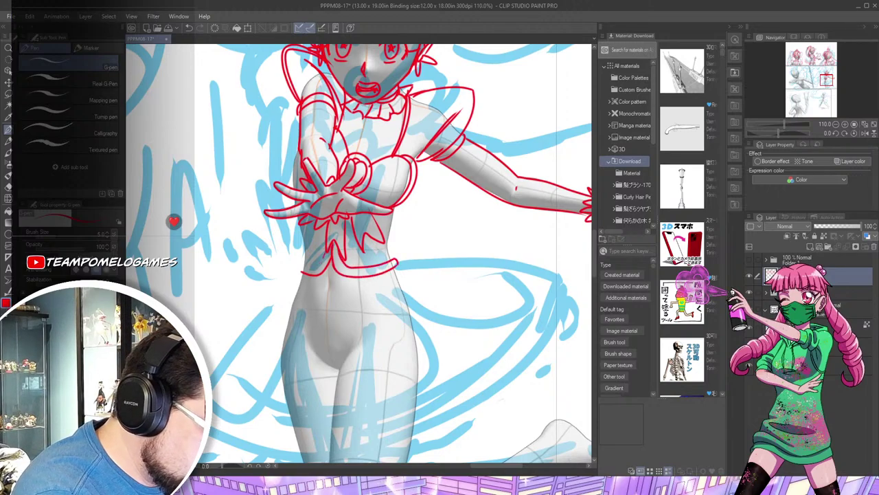
left_click_drag(305, 237, 298, 269)
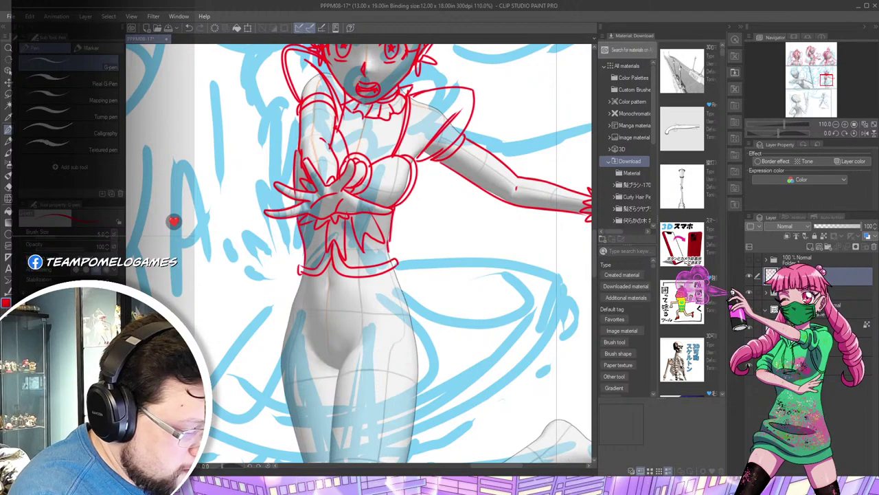
Draw the puffed skirt's upper outlines as wide curves sweeping outward from both ends of the waistband
scroll(445, 358, "down", 3)
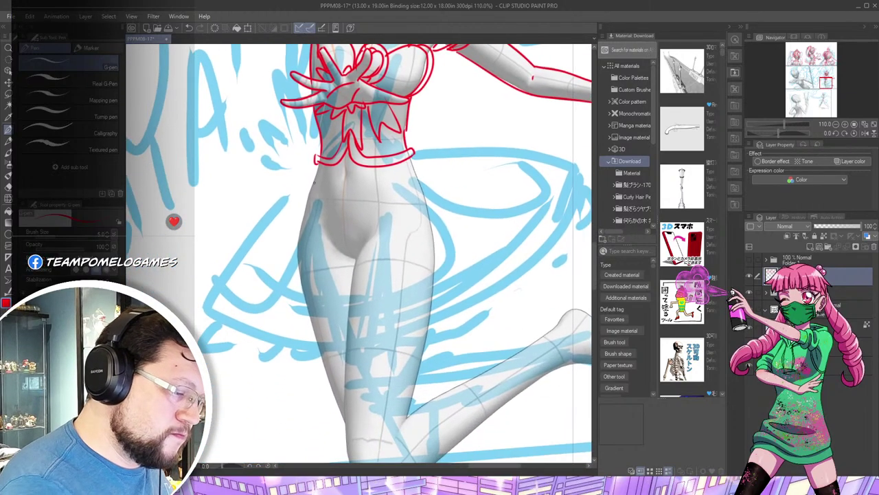
left_click_drag(316, 162, 234, 204)
left_click_drag(201, 248, 197, 282)
left_click_drag(487, 172, 450, 195)
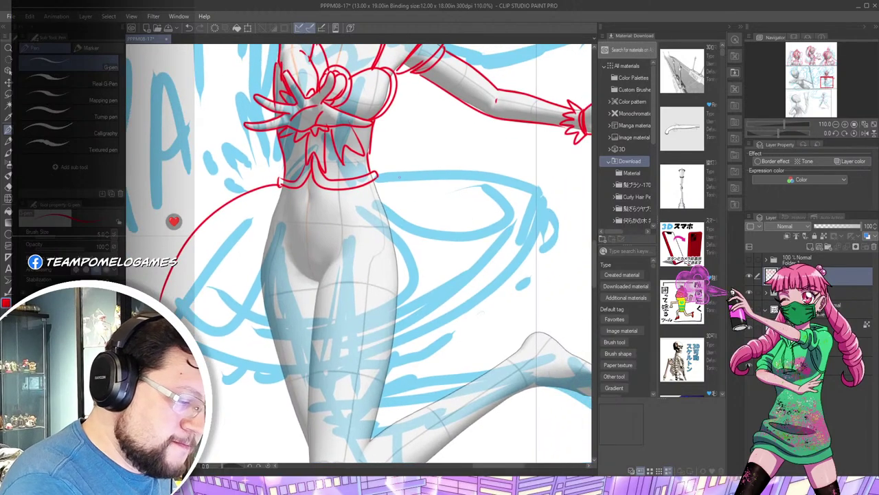
mouse_move(416, 157)
left_mouse_down()
mouse_move(485, 152)
mouse_move(537, 181)
mouse_move(558, 228)
left_mouse_up()
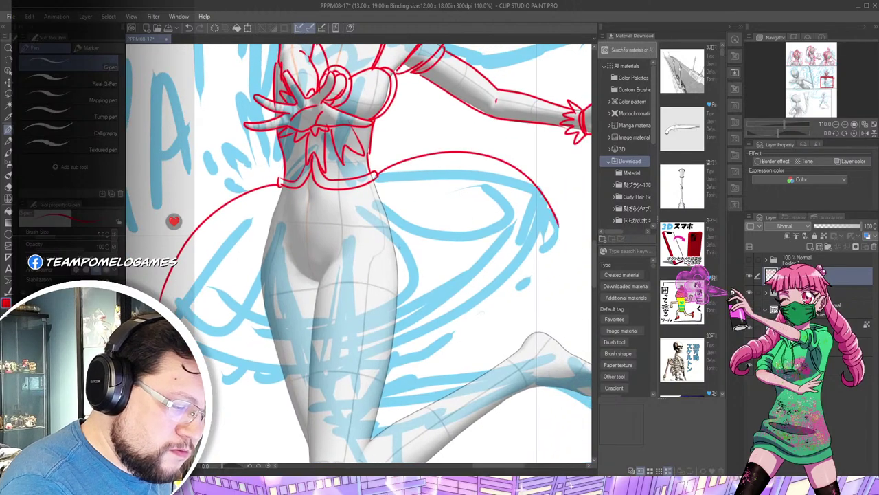
Draw the skirt's rounded front panel over the thighs and close the puffed side panels with curved lower edges
mouse_move(297, 192)
left_mouse_down()
mouse_move(275, 241)
mouse_move(273, 332)
mouse_move(357, 337)
left_mouse_up()
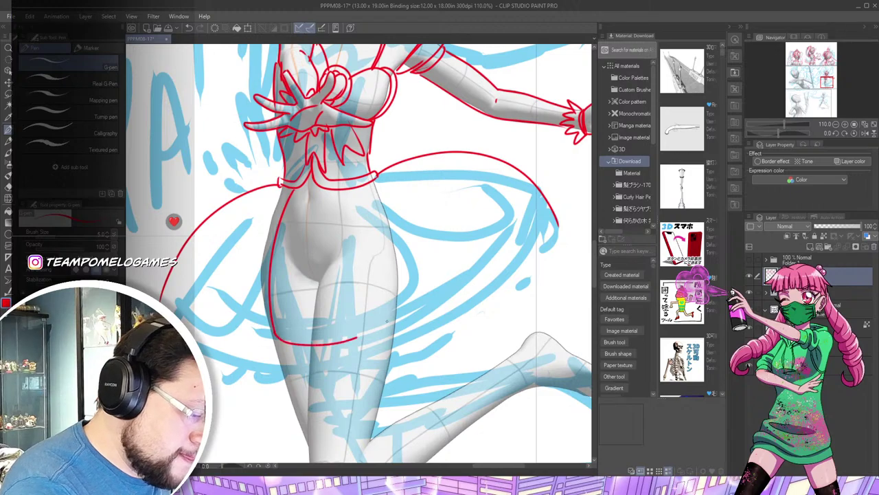
left_click_drag(395, 292, 357, 194)
mouse_move(285, 191)
left_mouse_down()
mouse_move(269, 225)
mouse_move(239, 327)
left_mouse_up()
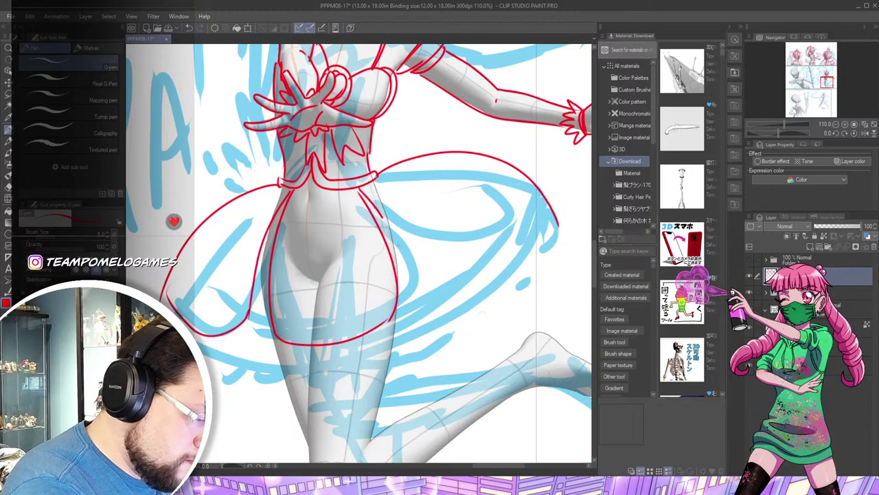
mouse_move(383, 218)
left_mouse_down()
mouse_move(416, 297)
mouse_move(478, 284)
left_mouse_up()
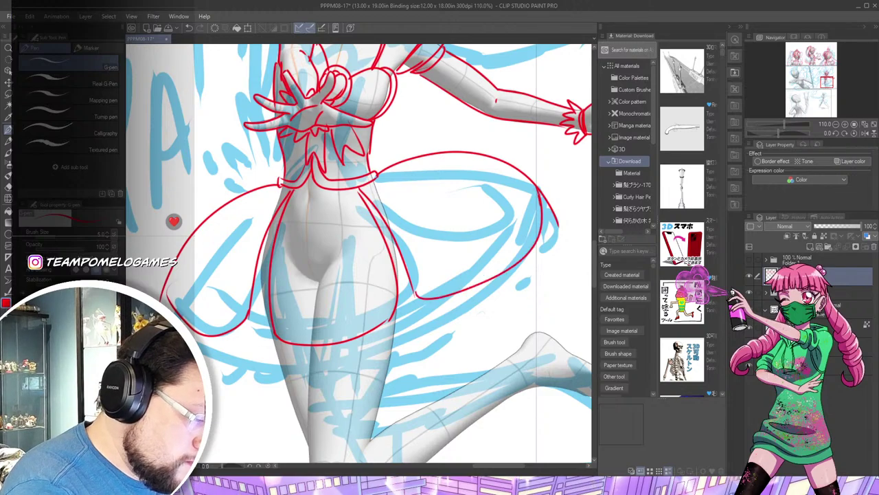
Add a second skirt layer behind the side panels and a long curved underskirt hem beneath all the panels
mouse_move(371, 152)
left_mouse_down()
mouse_move(455, 135)
mouse_move(493, 157)
left_mouse_up()
left_click_drag(281, 161, 193, 225)
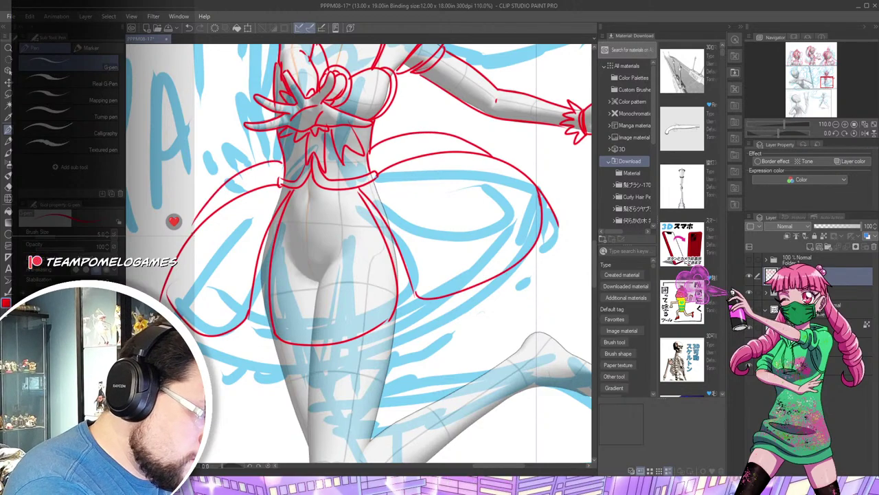
left_click_drag(417, 291, 451, 232)
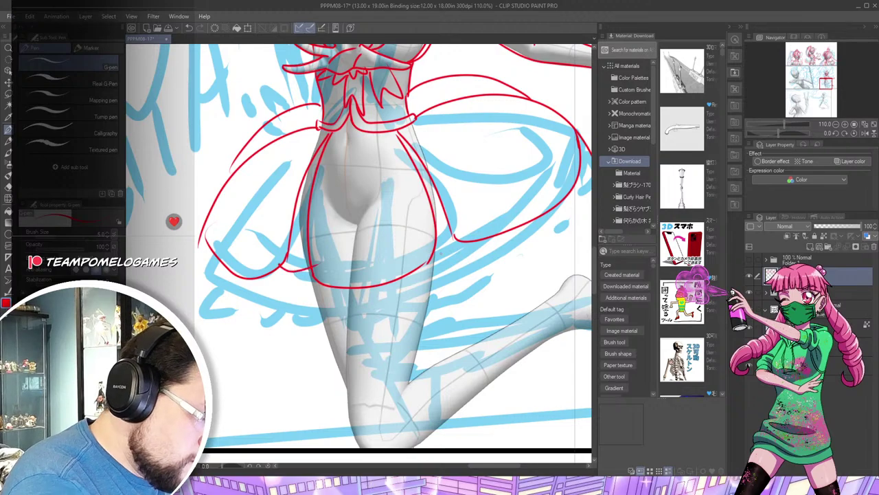
mouse_move(294, 297)
left_mouse_down()
mouse_move(250, 334)
mouse_move(329, 341)
mouse_move(496, 279)
mouse_move(545, 204)
left_mouse_up()
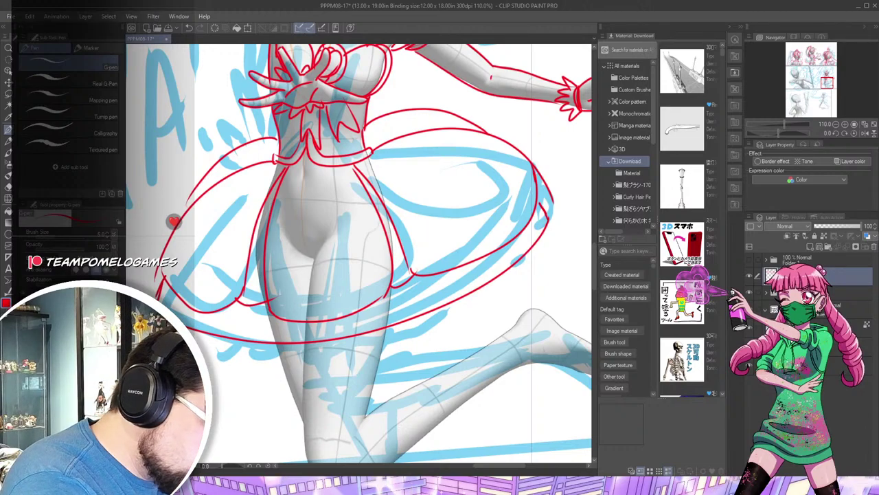
Sketch folded ruffle trim around the outer ends of the underskirt on both sides
left_click_drag(380, 257, 397, 259)
mouse_move(576, 221)
left_mouse_down()
mouse_move(518, 227)
mouse_move(522, 206)
left_mouse_up()
left_click_drag(297, 259, 460, 239)
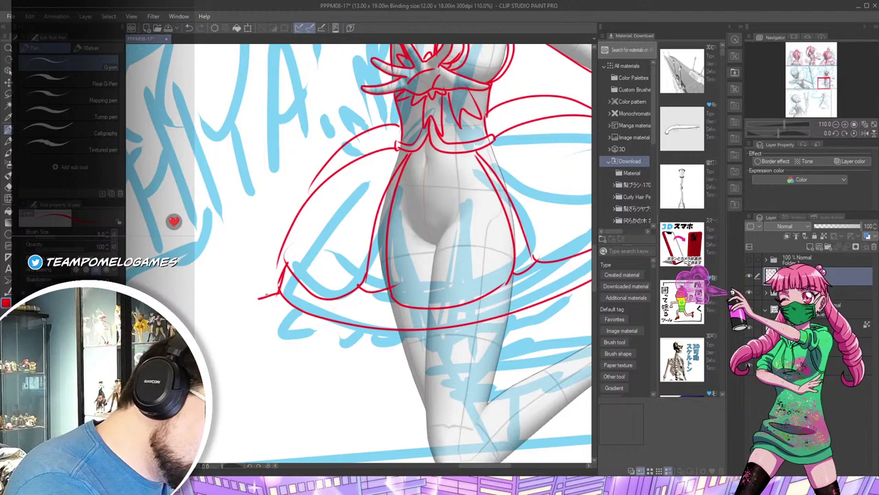
mouse_move(265, 296)
left_mouse_down()
mouse_move(286, 268)
mouse_move(290, 240)
left_mouse_up()
mouse_move(288, 313)
left_mouse_down()
mouse_move(211, 290)
mouse_move(219, 310)
mouse_move(205, 298)
left_mouse_up()
left_click_drag(525, 255, 415, 301)
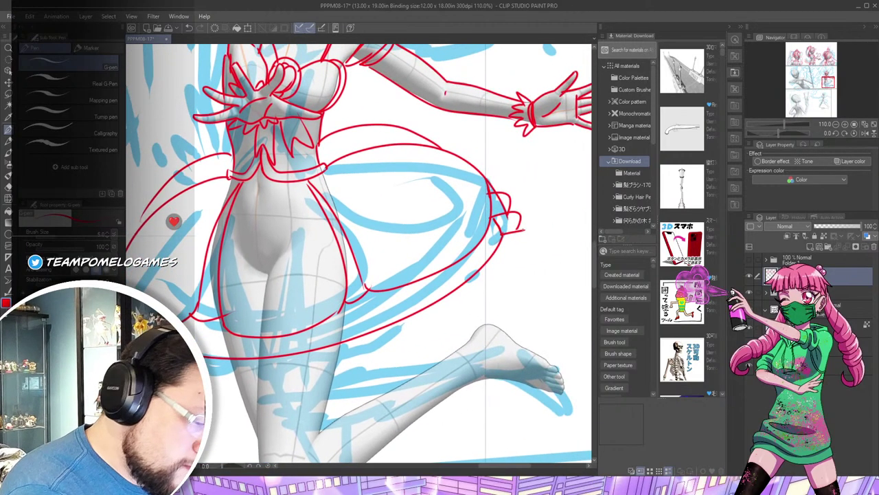
mouse_move(523, 228)
left_mouse_down()
mouse_move(515, 266)
mouse_move(525, 242)
left_mouse_up()
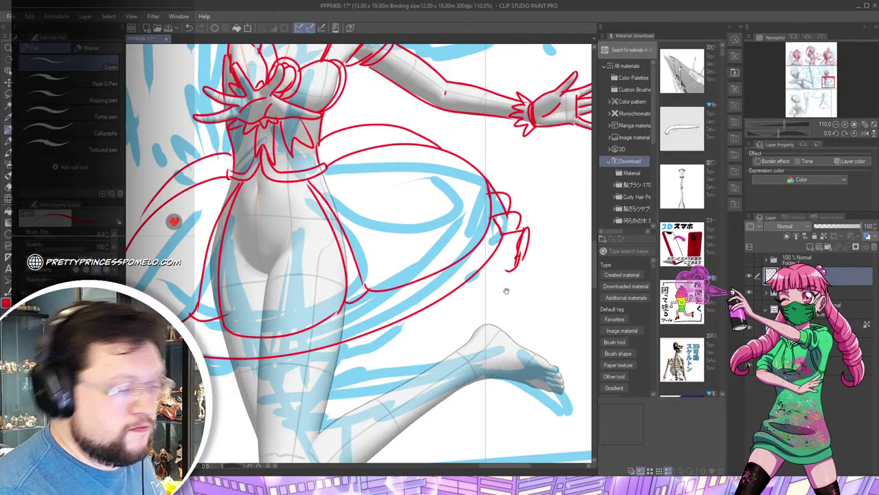
Continue the zigzag ruffle trim along the full bottom edge of the underskirt
left_click_drag(506, 292, 522, 245)
mouse_move(457, 261)
left_mouse_down()
mouse_move(558, 202)
mouse_move(487, 242)
left_mouse_up()
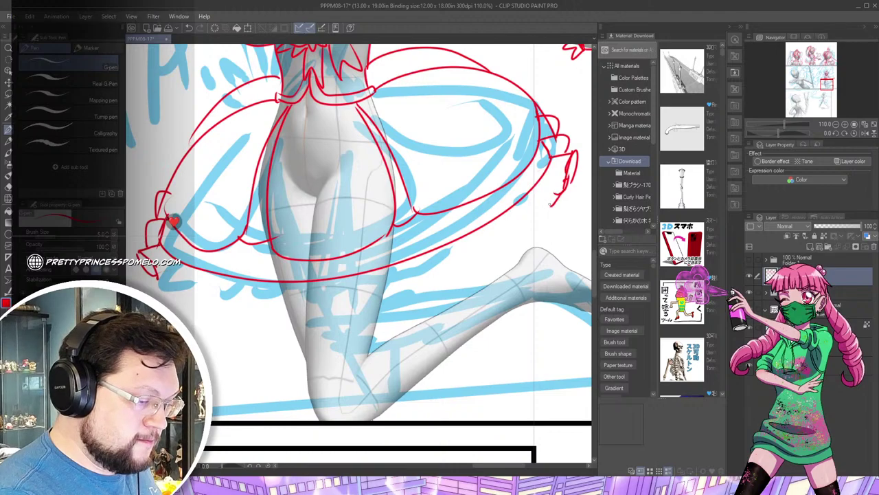
mouse_move(563, 193)
left_mouse_down()
mouse_move(508, 241)
mouse_move(480, 243)
left_mouse_up()
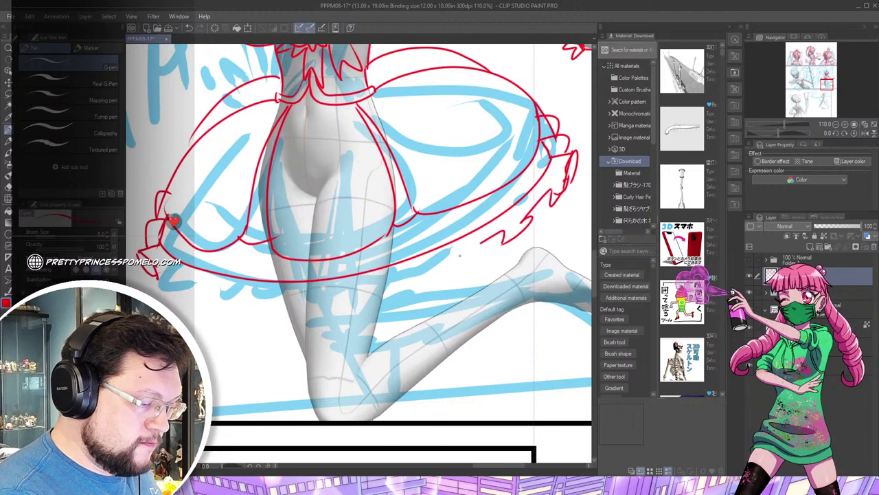
left_click_drag(430, 278, 271, 303)
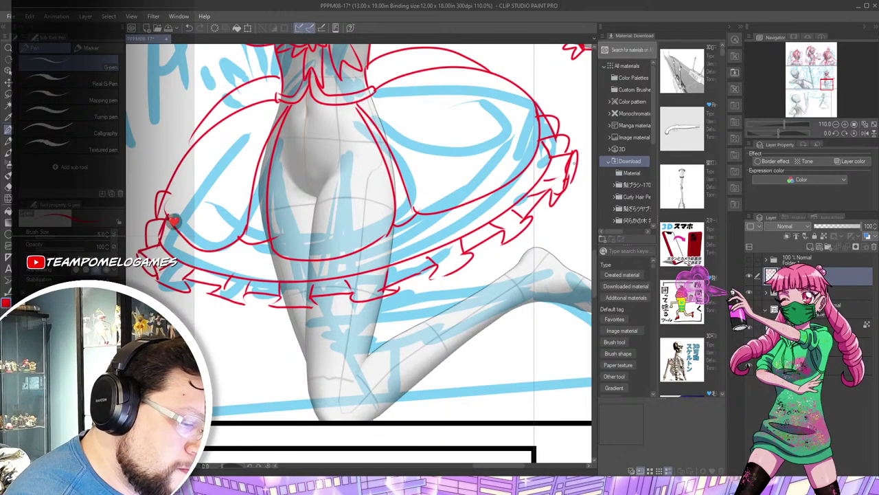
Draw a frilled bow cuff at the bent knee and start the upper contour of the raised lower leg
scroll(358, 254, "down", 3)
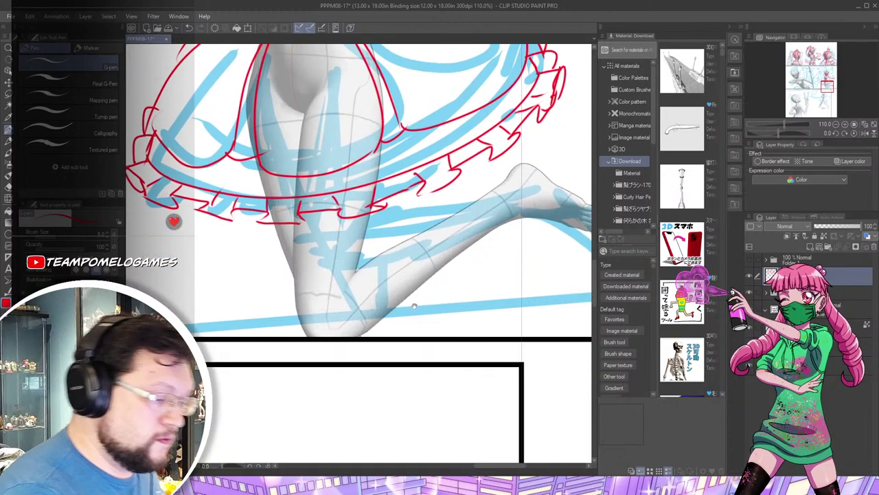
left_click_drag(351, 273, 347, 282)
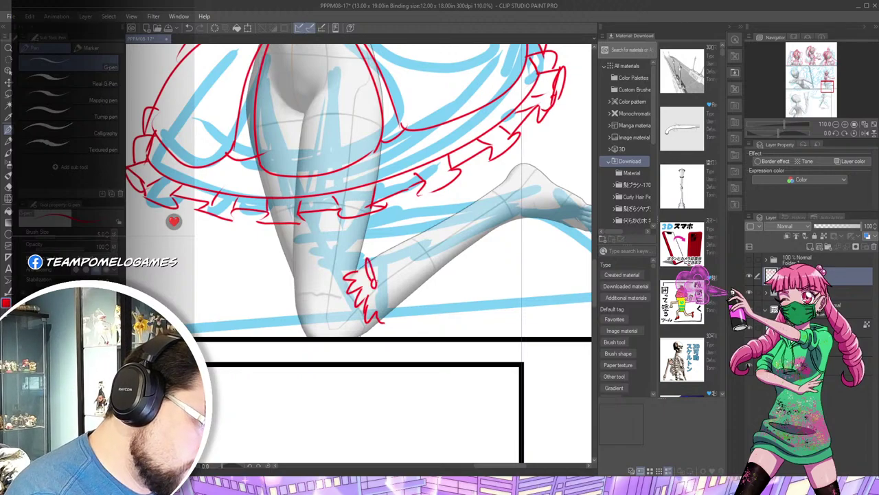
mouse_move(376, 286)
left_mouse_down()
mouse_move(385, 300)
mouse_move(358, 269)
left_mouse_up()
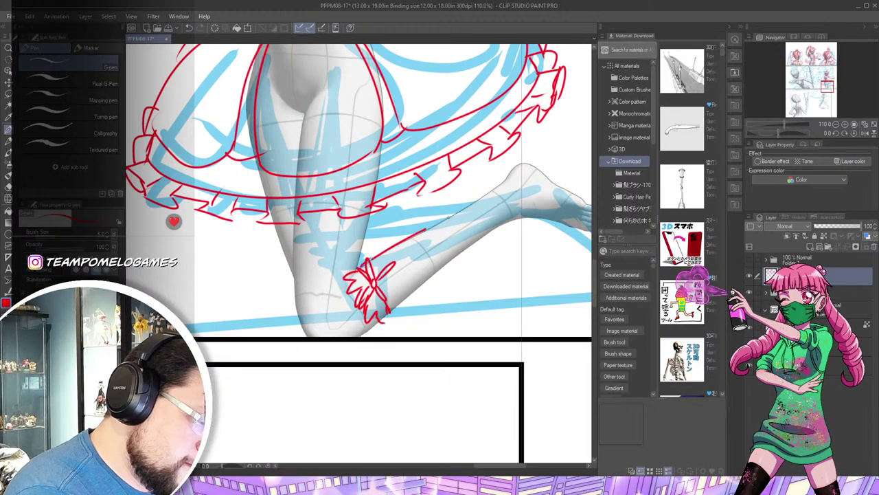
Draw a heeled shoe on the raised foot and finish the lower leg's contours between the knee cuff and ankle
left_click_drag(554, 200, 383, 272)
left_click_drag(349, 243, 356, 228)
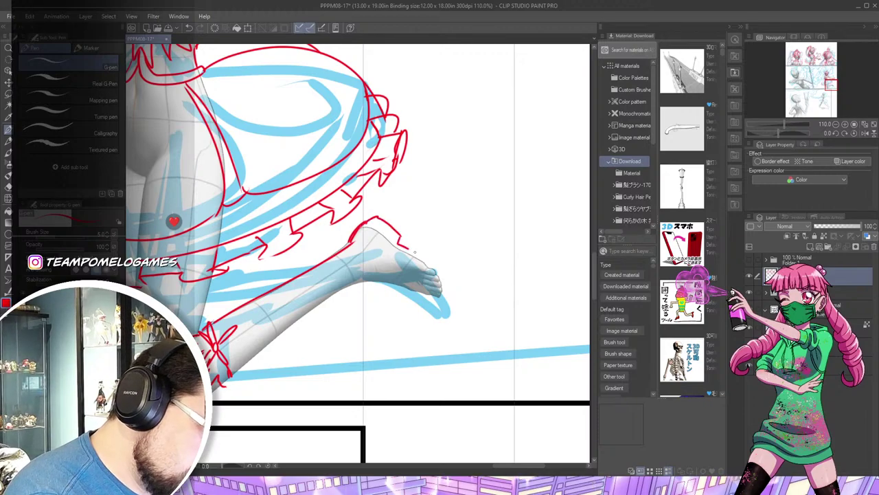
mouse_move(409, 249)
left_mouse_down()
mouse_move(433, 267)
mouse_move(446, 296)
left_mouse_up()
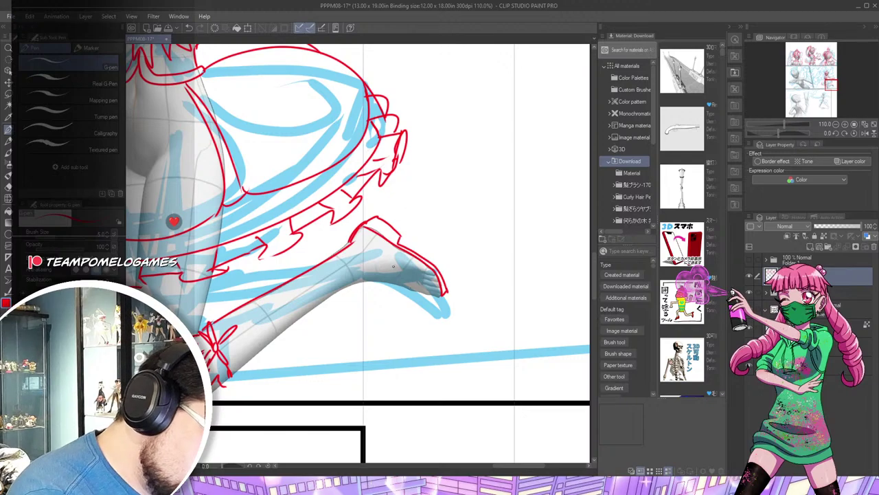
mouse_move(359, 244)
left_mouse_down()
mouse_move(411, 268)
mouse_move(412, 286)
mouse_move(433, 298)
left_mouse_up()
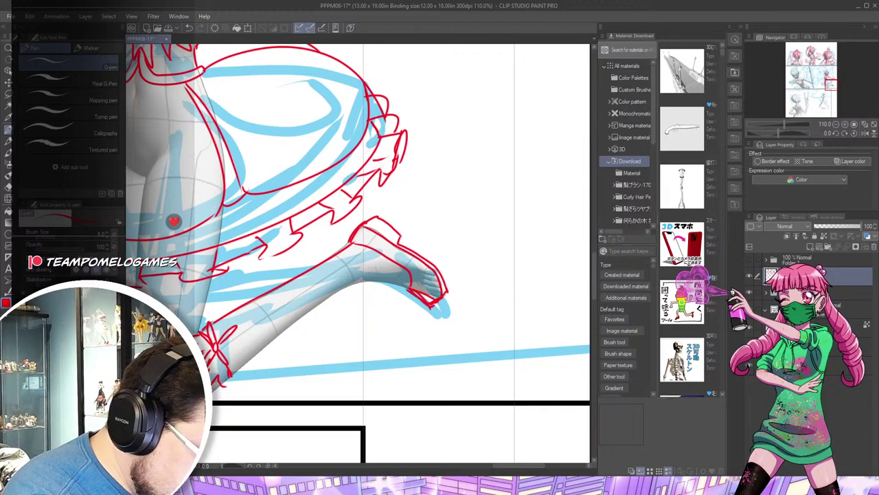
mouse_move(399, 283)
left_mouse_down()
mouse_move(355, 283)
mouse_move(304, 314)
mouse_move(224, 388)
left_mouse_up()
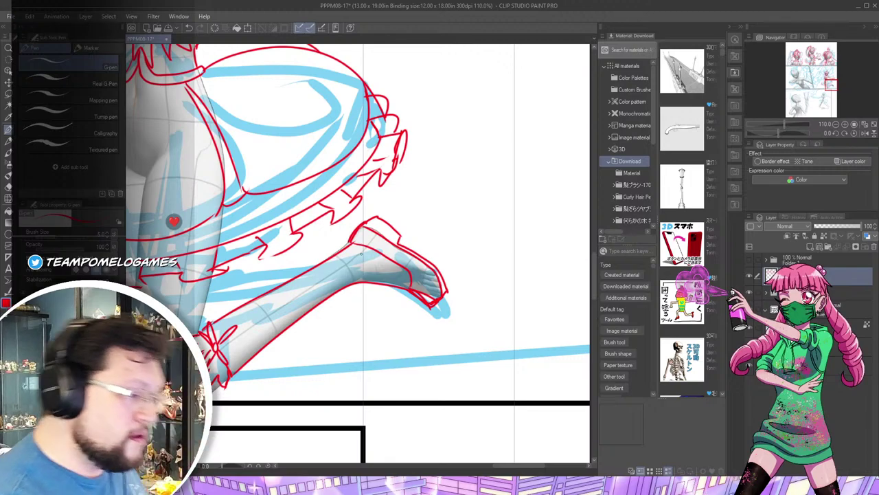
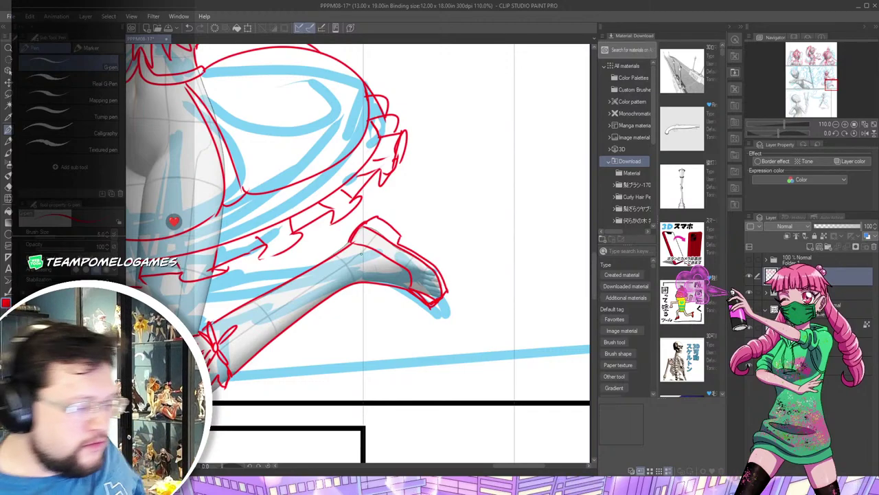
Draw both side contours of the girl's leg from under the skirt hem down to the knee at the panel's lower border
left_click_drag(203, 272, 343, 286)
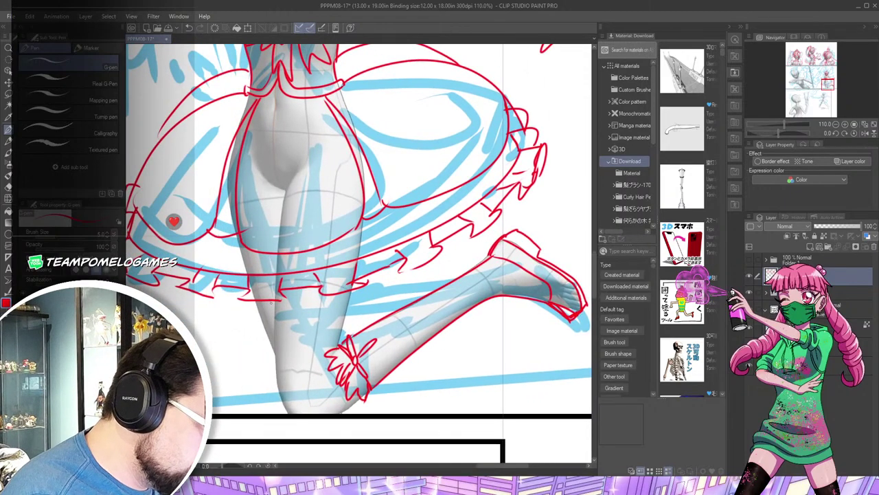
left_click_drag(274, 324, 283, 402)
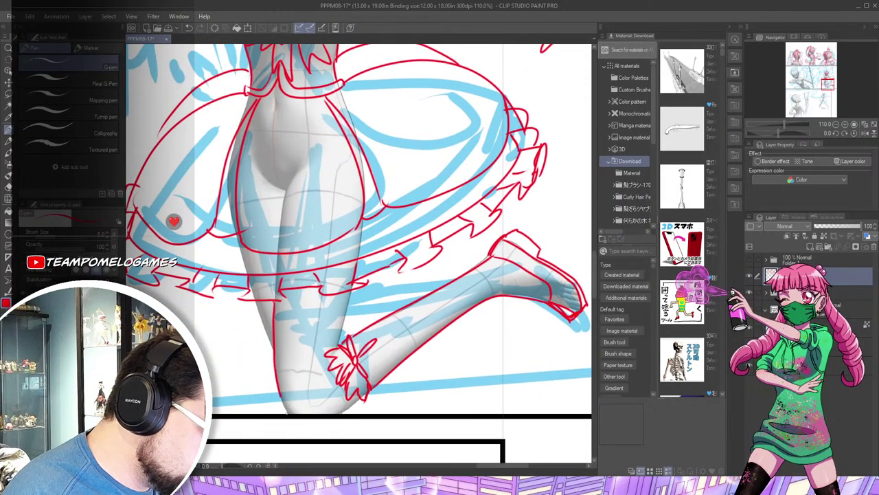
left_click_drag(346, 312, 338, 343)
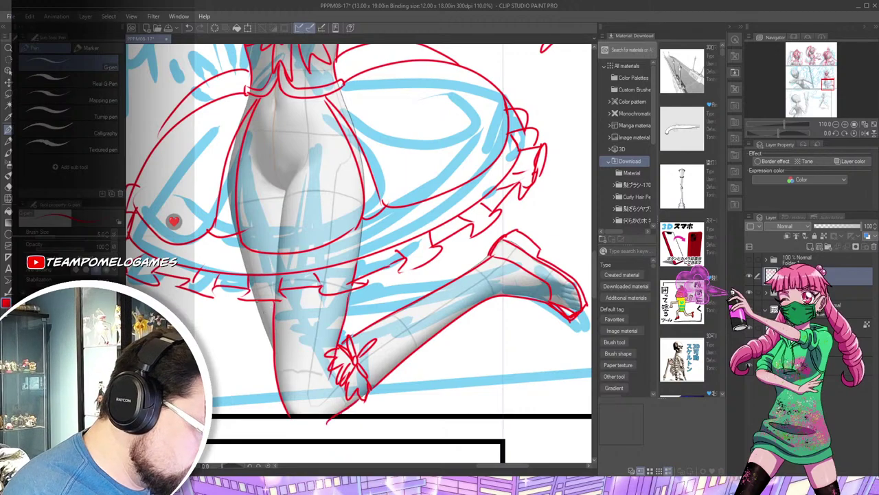
left_click_drag(254, 302, 273, 352)
key("ctrl+z")
key("ctrl+z")
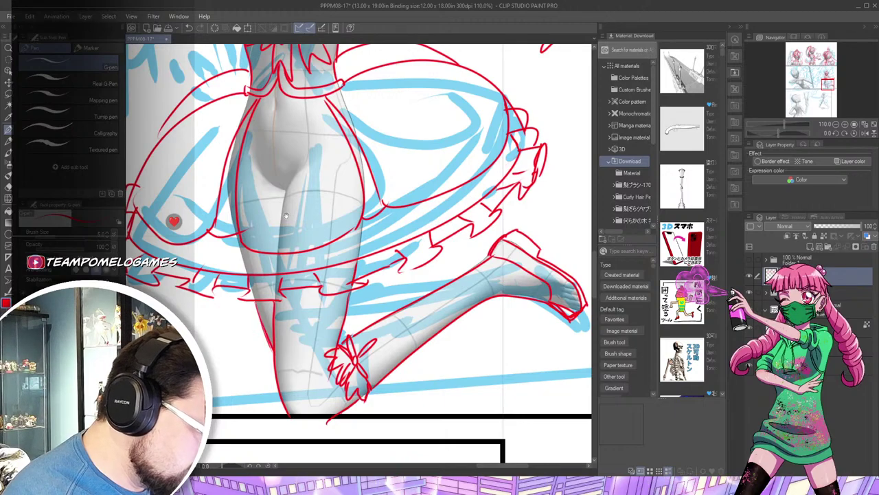
Draw the large spiral pigtail on the girl's right-hand side of the picture, with stacked curls ending in a hooked tip
left_click_drag(301, 162, 359, 394)
mouse_move(500, 148)
left_mouse_down()
mouse_move(473, 222)
mouse_move(366, 325)
mouse_move(341, 377)
left_mouse_up()
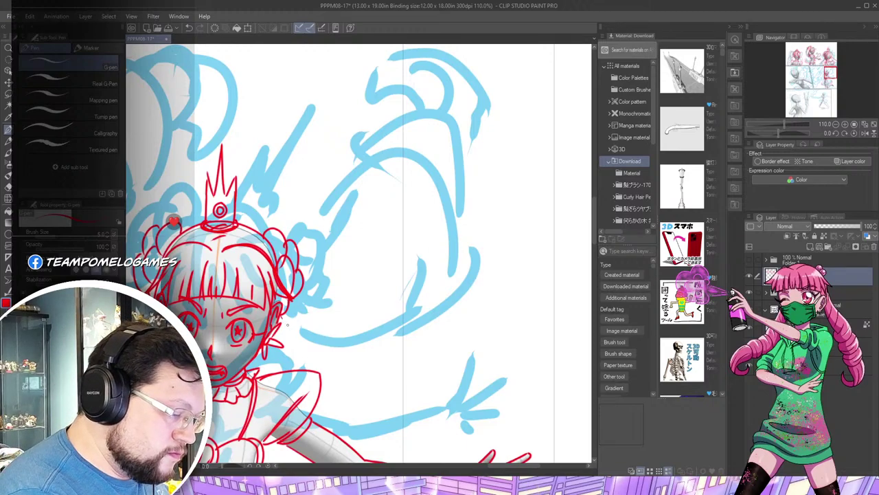
mouse_move(408, 336)
left_mouse_down()
mouse_move(472, 253)
mouse_move(456, 168)
mouse_move(395, 141)
mouse_move(346, 163)
mouse_move(333, 231)
left_mouse_up()
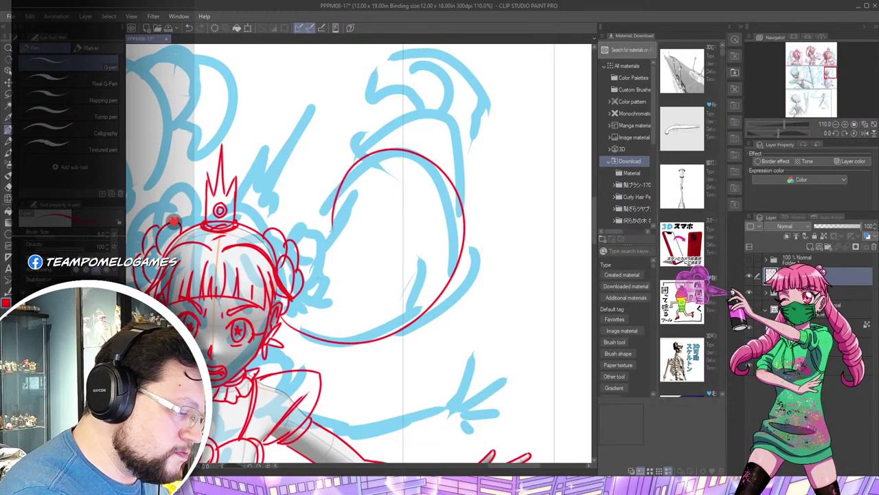
mouse_move(376, 287)
left_mouse_down()
mouse_move(393, 235)
mouse_move(362, 221)
left_mouse_up()
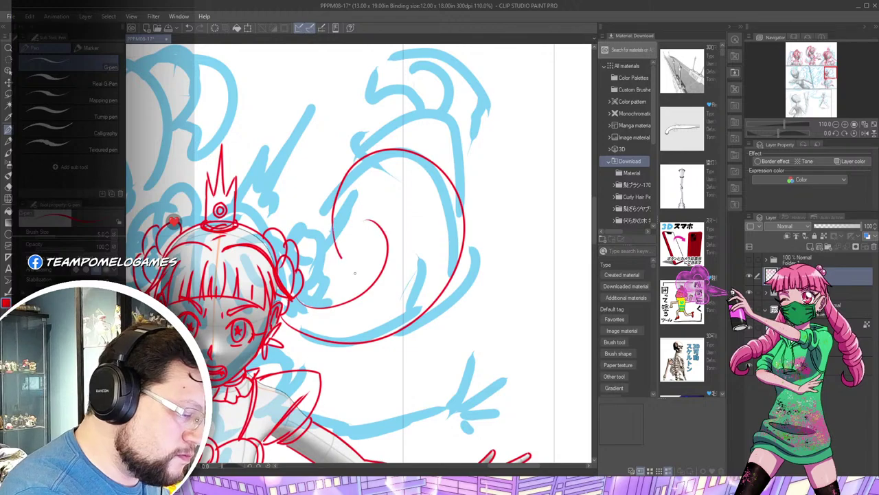
mouse_move(357, 156)
left_mouse_down()
mouse_move(436, 91)
mouse_move(494, 161)
mouse_move(466, 235)
left_mouse_up()
left_click_drag(495, 194, 474, 282)
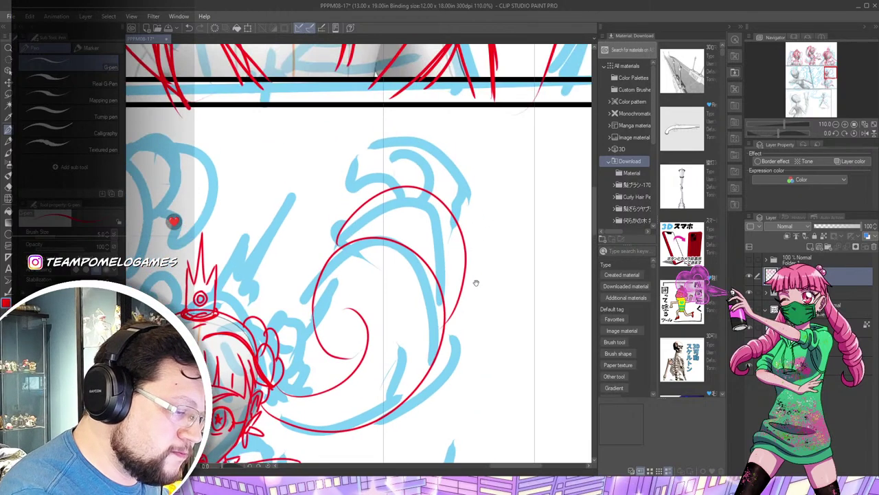
mouse_move(449, 234)
left_mouse_down()
mouse_move(459, 222)
mouse_move(427, 134)
mouse_move(357, 184)
left_mouse_up()
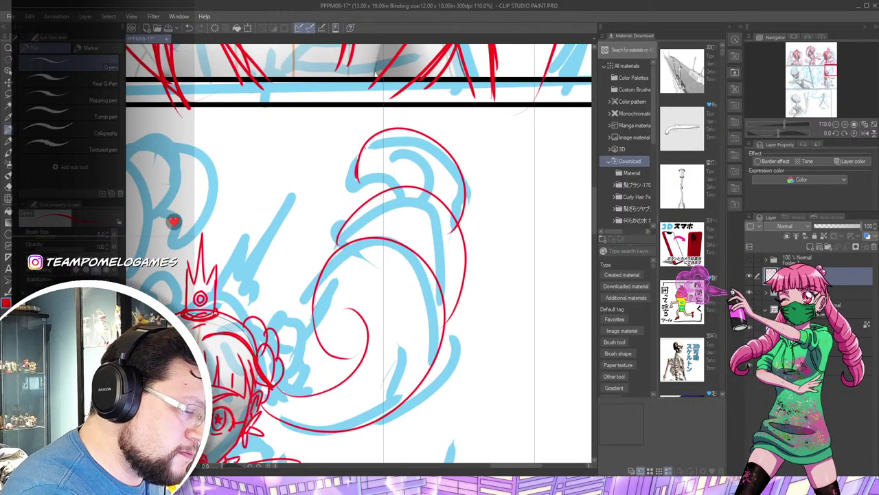
left_click_drag(402, 144, 416, 182)
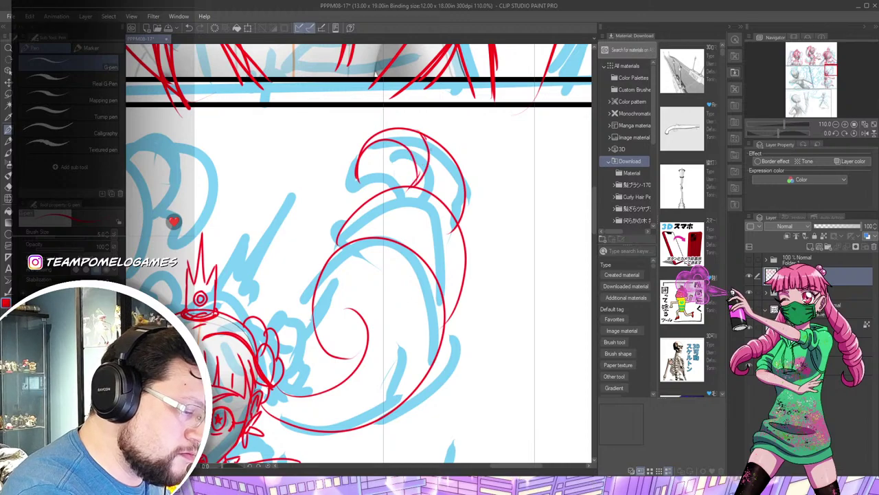
Draw the matching spiral pigtail on the other side of the crowned head, with overlapping curls and a hooked tip
left_click_drag(275, 344, 428, 292)
left_click_drag(260, 304, 333, 305)
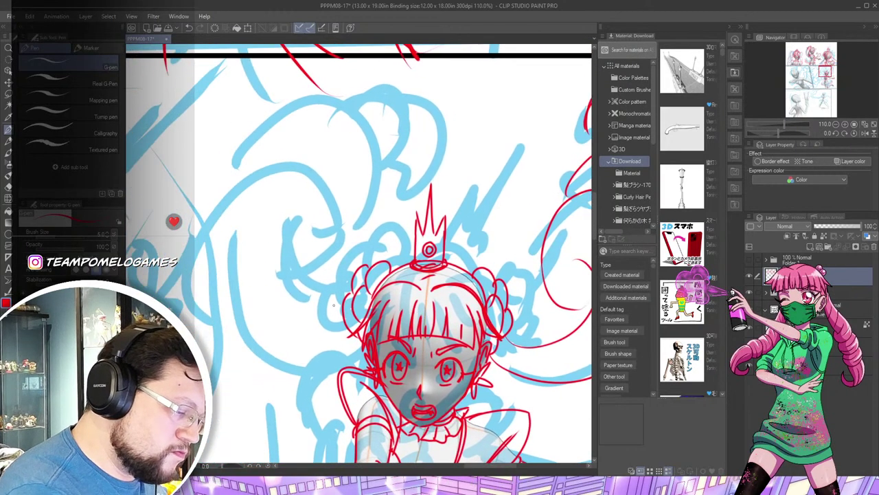
left_click_drag(271, 260, 304, 226)
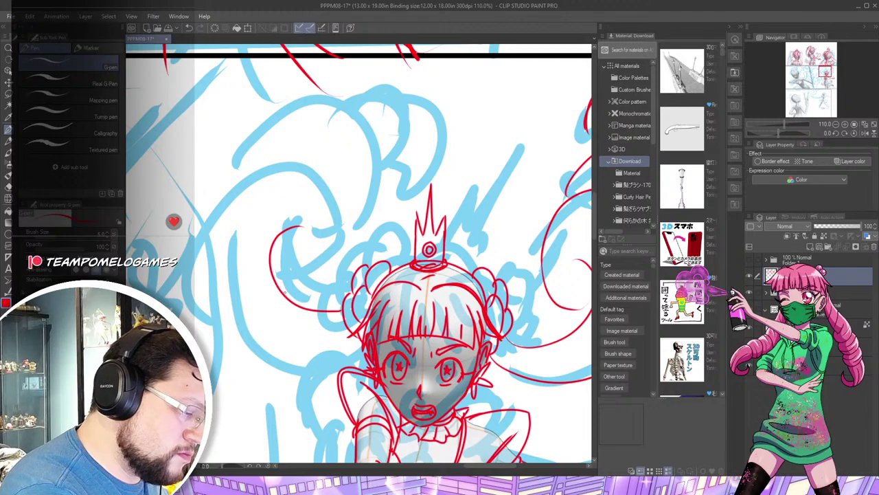
mouse_move(284, 292)
left_mouse_down()
mouse_move(340, 246)
mouse_move(262, 183)
mouse_move(219, 317)
mouse_move(357, 351)
left_mouse_up()
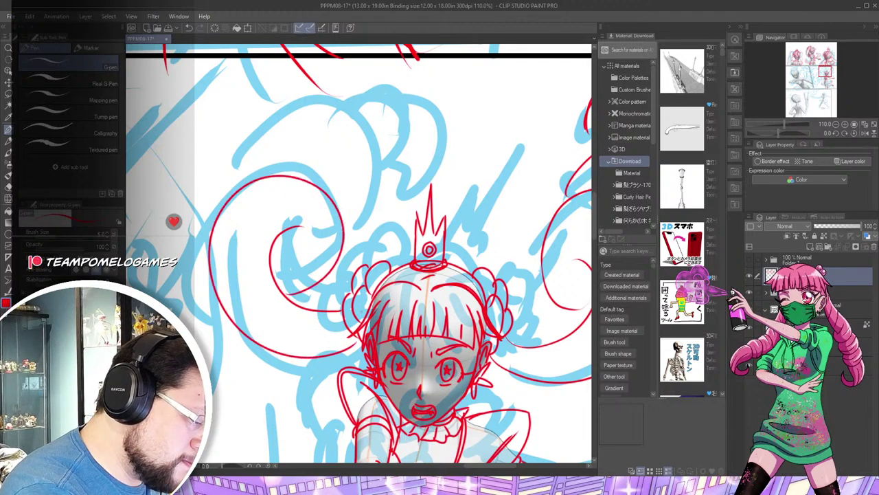
mouse_move(344, 245)
left_mouse_down()
mouse_move(362, 135)
mouse_move(281, 113)
mouse_move(242, 203)
left_mouse_up()
left_click_drag(340, 106, 402, 189)
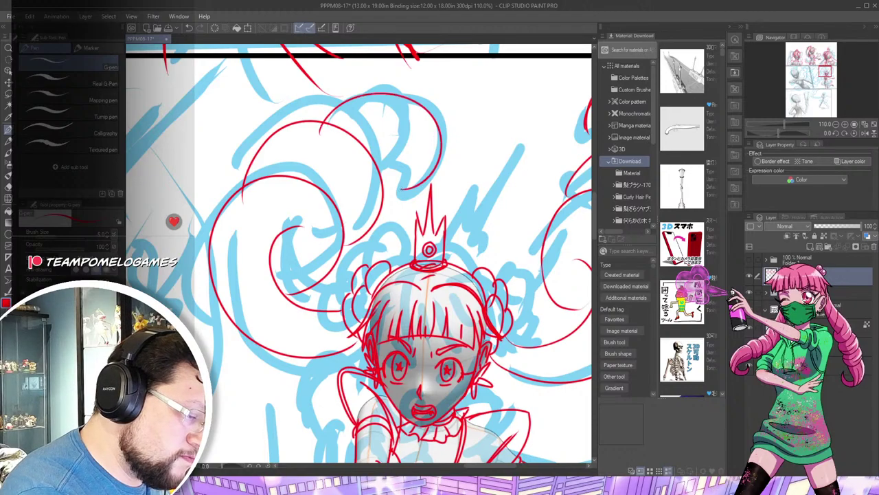
mouse_move(438, 129)
left_mouse_down()
mouse_move(402, 139)
mouse_move(380, 196)
left_mouse_up()
left_click_drag(506, 144, 418, 195)
mouse_move(507, 262)
left_mouse_down()
mouse_move(412, 297)
mouse_move(440, 198)
left_mouse_up()
Sketch the first thin upper edges of the angular crystal-like shape crossing the slanted border between the middle panels
scroll(412, 237, "down", 8)
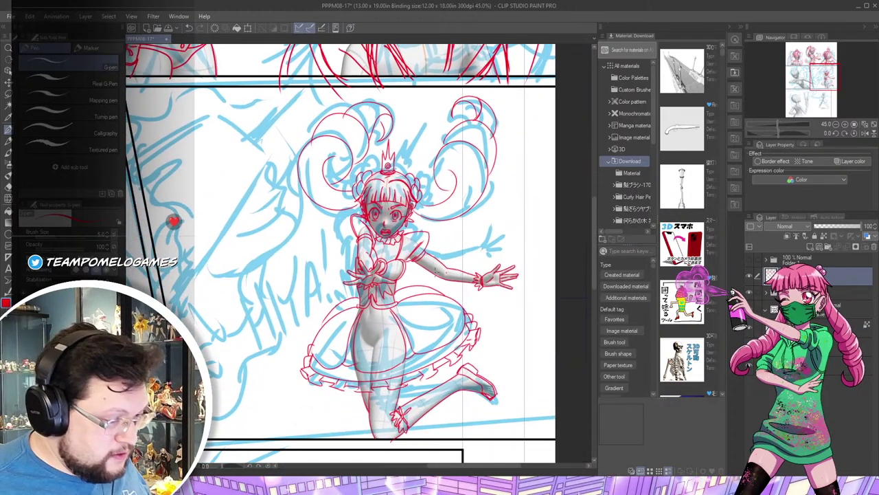
scroll(418, 254, "down", 3)
scroll(353, 254, "up", 4)
scroll(334, 248, "down", 2)
left_click_drag(335, 248, 473, 319)
scroll(451, 267, "down", 1)
scroll(451, 268, "up", 2)
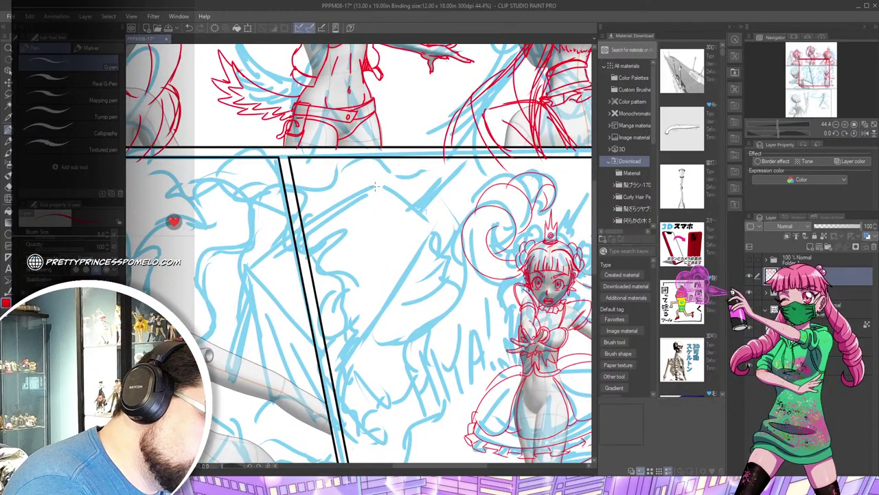
mouse_move(375, 186)
left_mouse_down()
mouse_move(285, 239)
mouse_move(272, 279)
left_mouse_up()
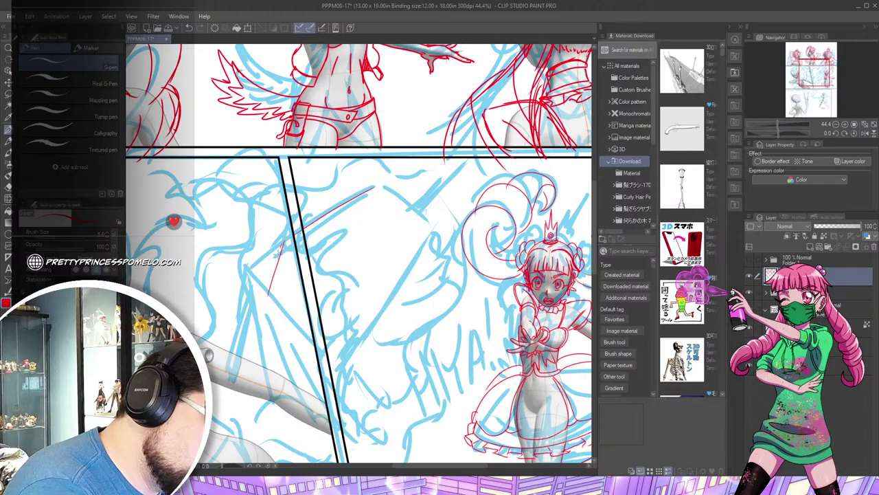
left_click_drag(282, 246, 269, 293)
mouse_move(353, 282)
left_mouse_down()
mouse_move(517, 167)
mouse_move(487, 156)
mouse_move(372, 239)
mouse_move(392, 239)
left_mouse_up()
Outline the large angular crystal shape across the slanted panel border with thicker straight edges
scroll(465, 233, "down", 2)
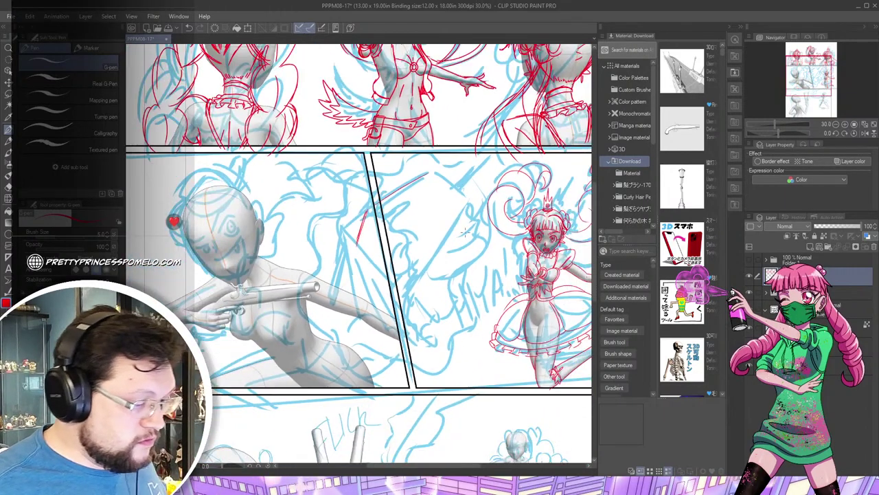
left_click_drag(464, 234, 382, 250)
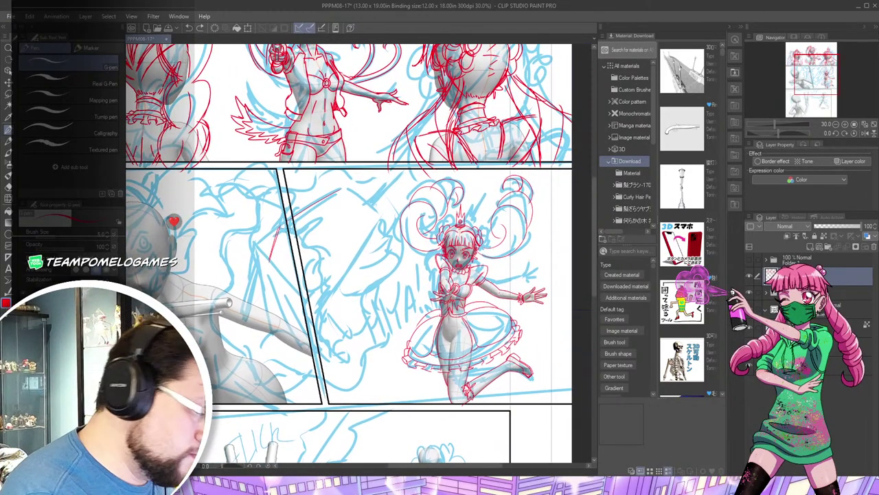
left_click_drag(259, 242, 336, 194)
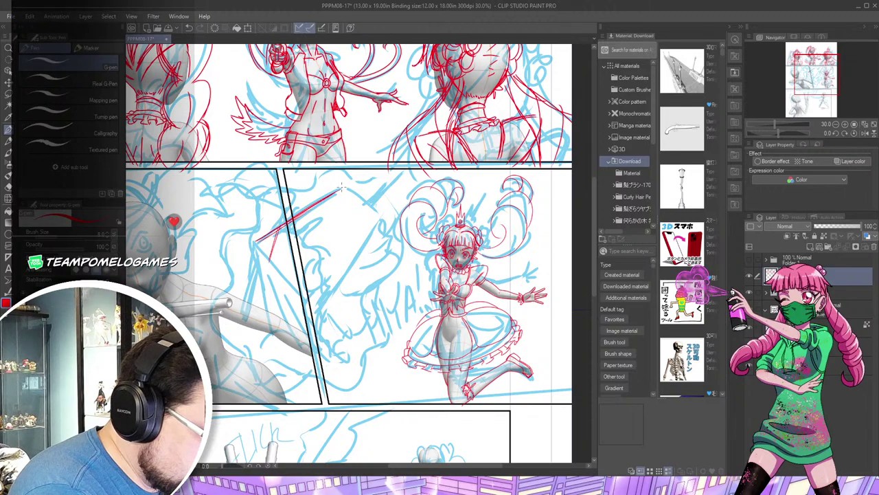
mouse_move(253, 242)
left_mouse_down()
mouse_move(261, 309)
mouse_move(304, 325)
left_mouse_up()
left_click_drag(258, 301, 289, 317)
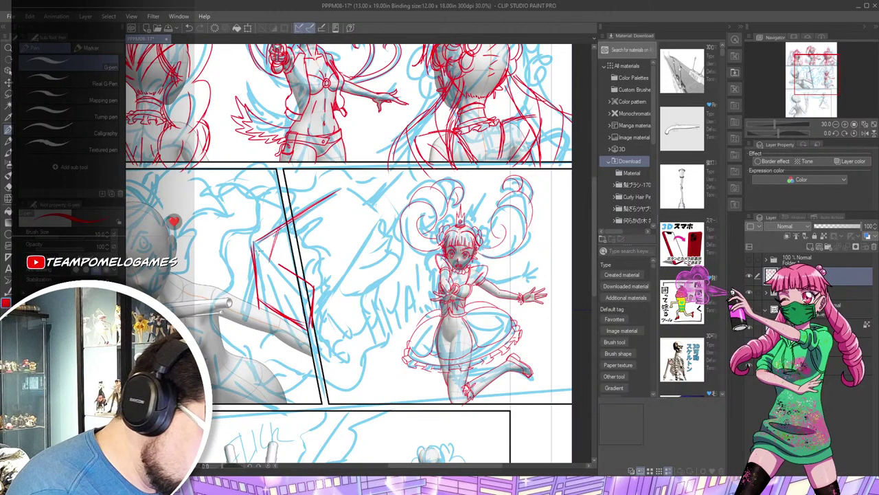
left_click_drag(315, 287, 381, 219)
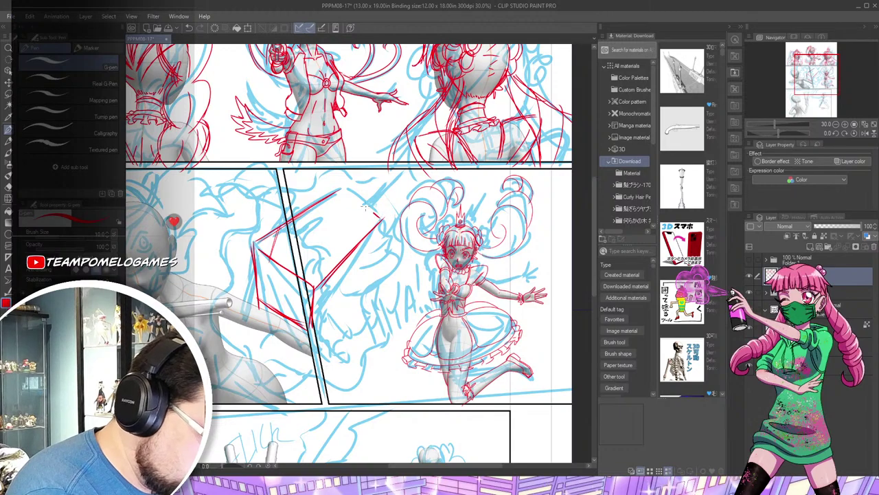
Surround the crystal shape with a wavy flame-like aura and add diagonal strokes beyond its upper corner
mouse_move(342, 190)
left_mouse_down()
mouse_move(356, 213)
mouse_move(383, 184)
left_mouse_up()
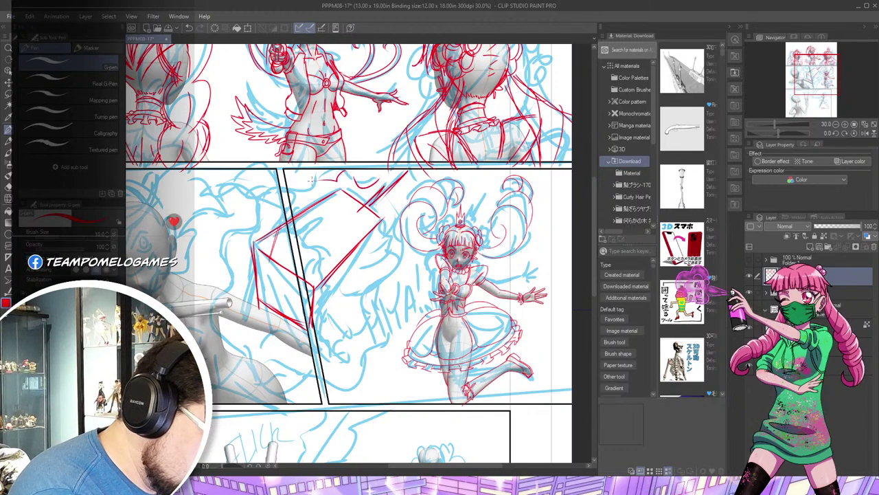
left_click_drag(241, 222, 234, 261)
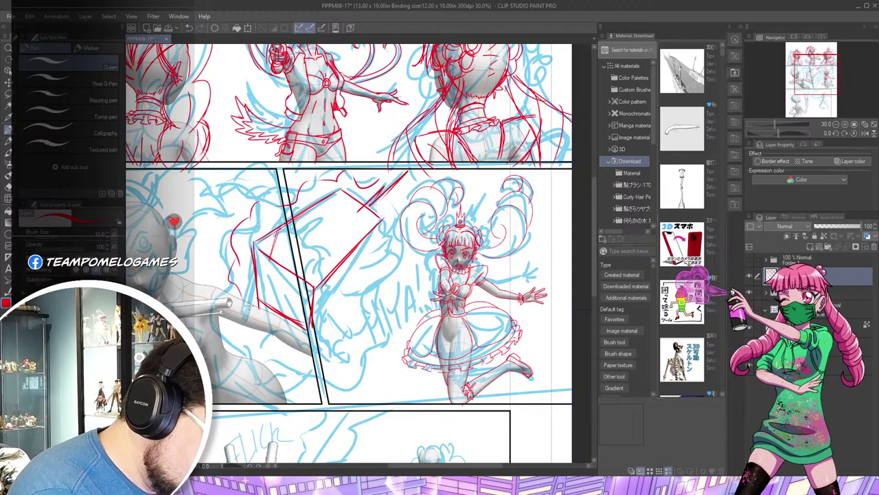
mouse_move(329, 336)
left_mouse_down()
mouse_move(369, 313)
mouse_move(375, 291)
left_mouse_up()
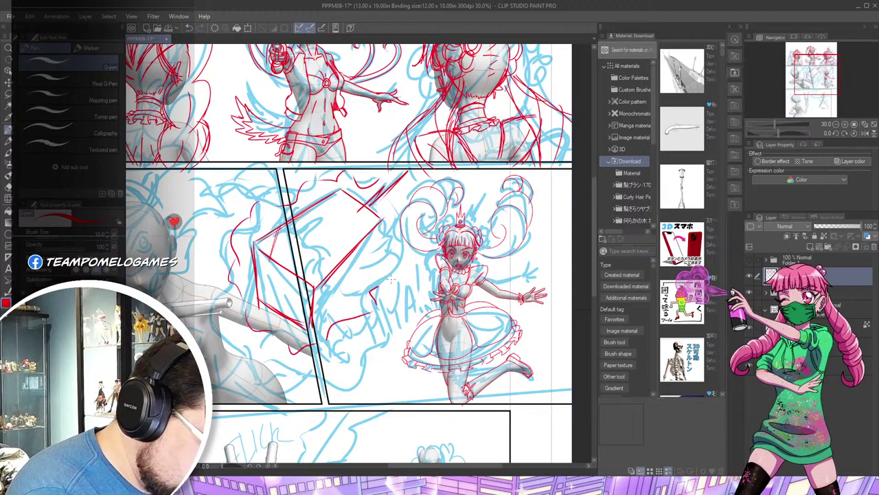
Add inner facet lines and straight hatching along the crystal's long edges, side face and upper corner
left_click_drag(367, 260, 310, 320)
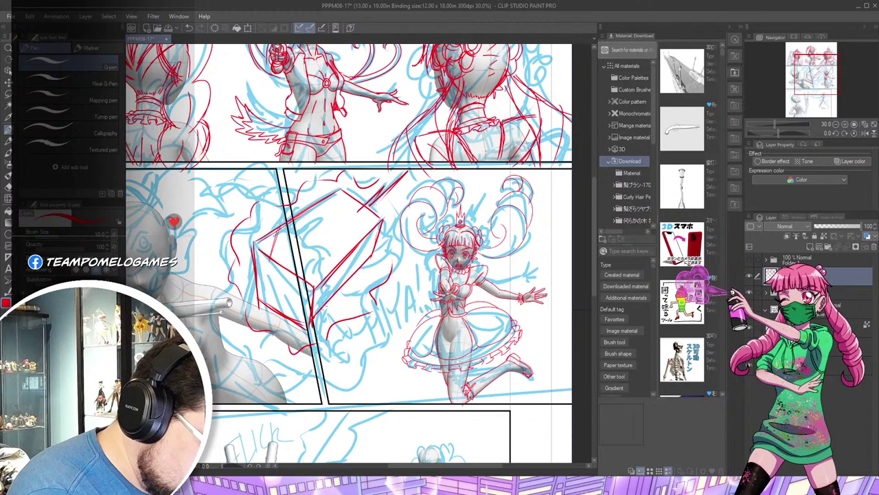
left_click_drag(258, 273, 272, 310)
left_click_drag(256, 252, 301, 321)
left_click_drag(281, 275, 302, 307)
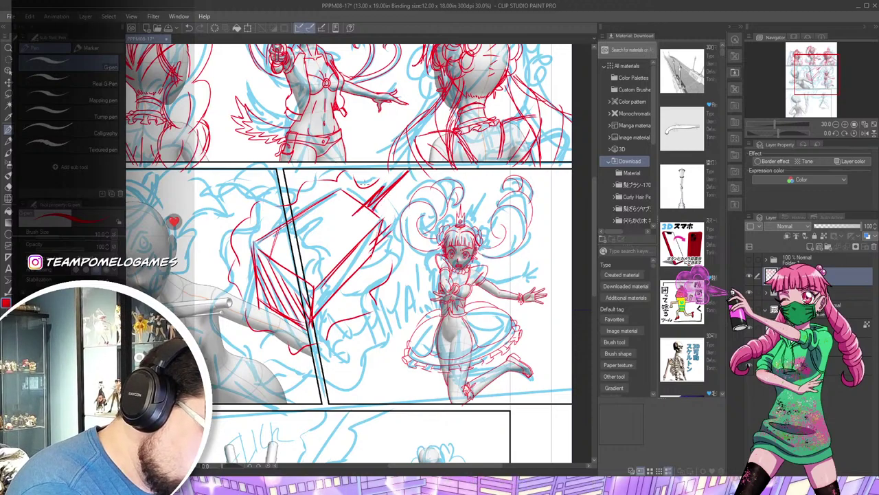
left_click_drag(371, 182, 314, 229)
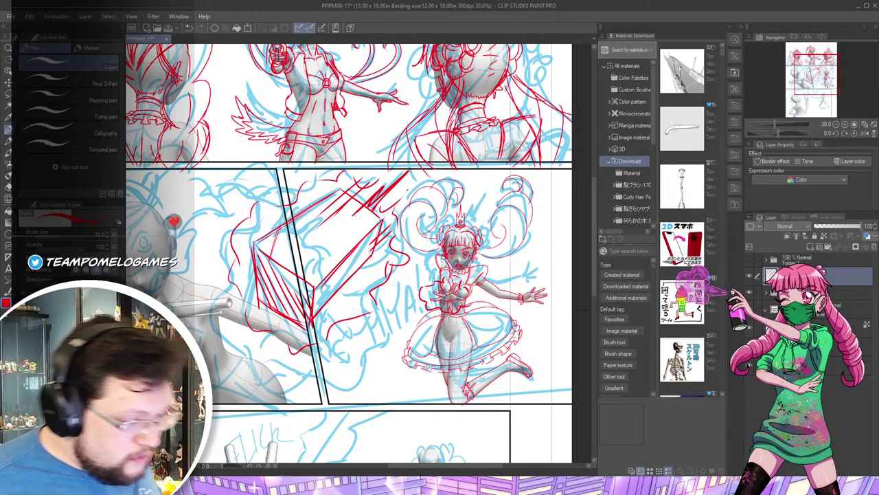
Look over the middle and lower panels and bring the head of the pistol-holding pose model into close view
scroll(453, 247, "down", 3)
left_click_drag(430, 320, 468, 299)
scroll(469, 299, "up", 2)
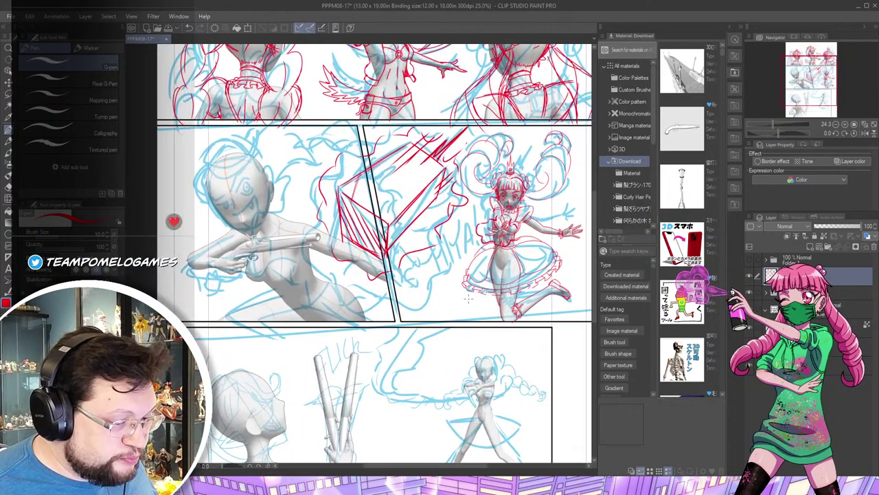
scroll(468, 298, "down", 3)
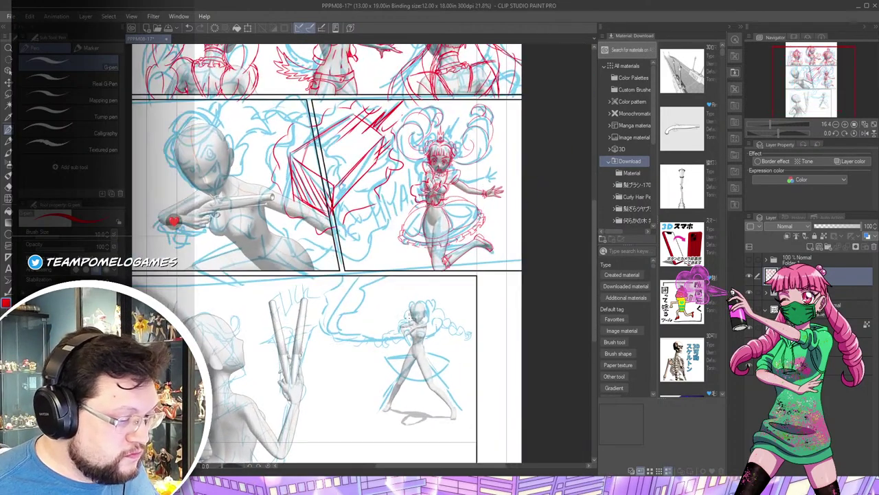
scroll(410, 315, "up", 2)
scroll(410, 315, "down", 3)
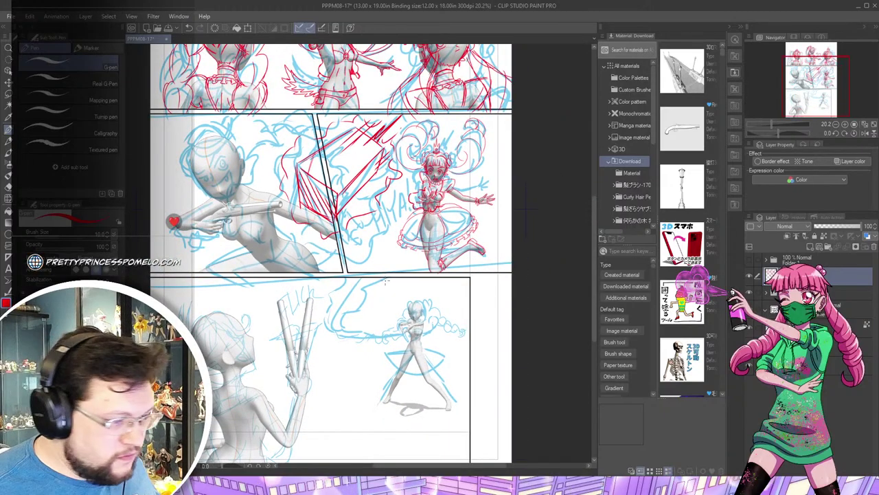
scroll(267, 142, "up", 4)
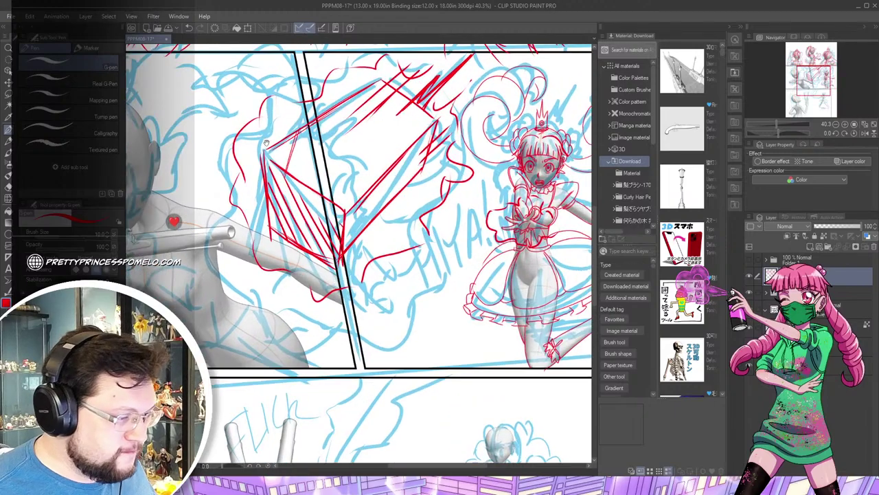
left_click_drag(266, 143, 486, 189)
scroll(385, 190, "up", 2)
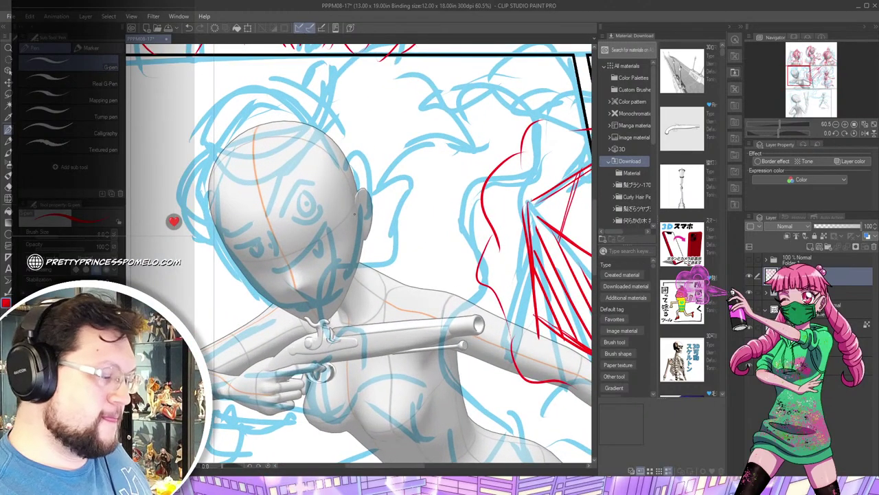
left_click_drag(402, 247, 424, 309)
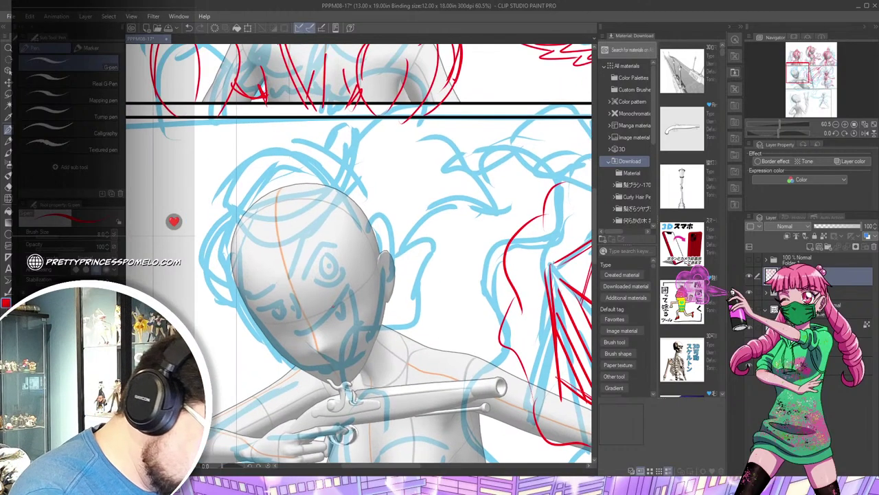
Draw the pistol holder's wide-open eye with lashes and pupil, plus a long pointed ear with a small round earring
left_click_drag(328, 306, 324, 314)
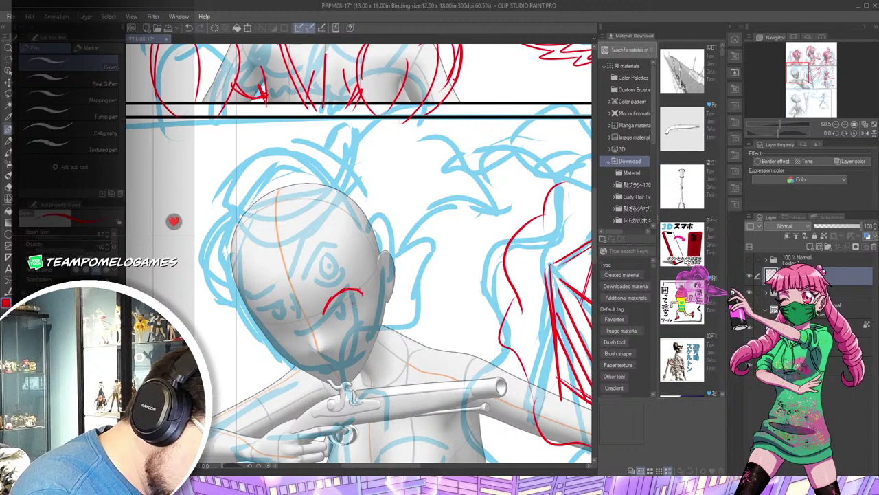
left_click_drag(348, 294, 350, 294)
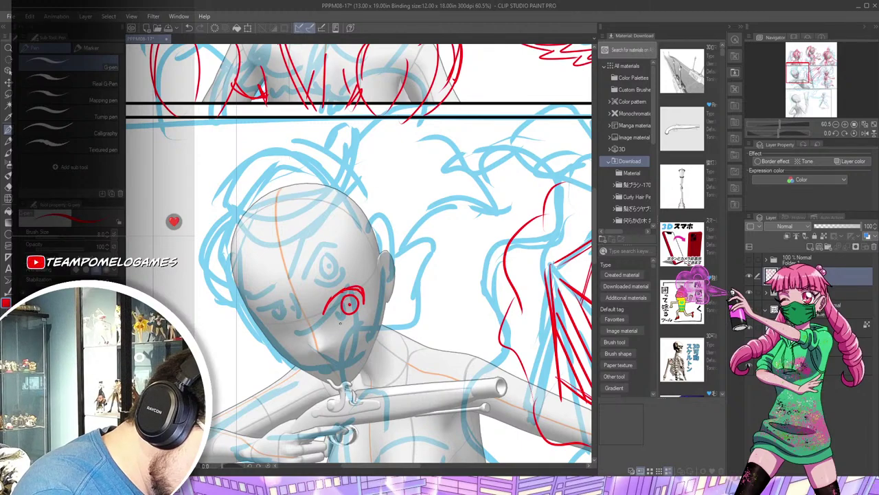
key("ctrl+z")
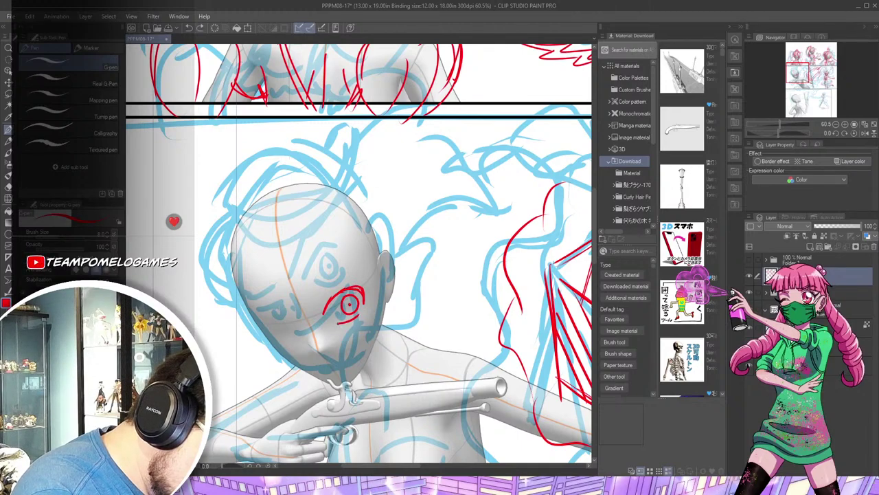
mouse_move(334, 321)
left_mouse_down()
mouse_move(358, 318)
mouse_move(364, 286)
left_mouse_up()
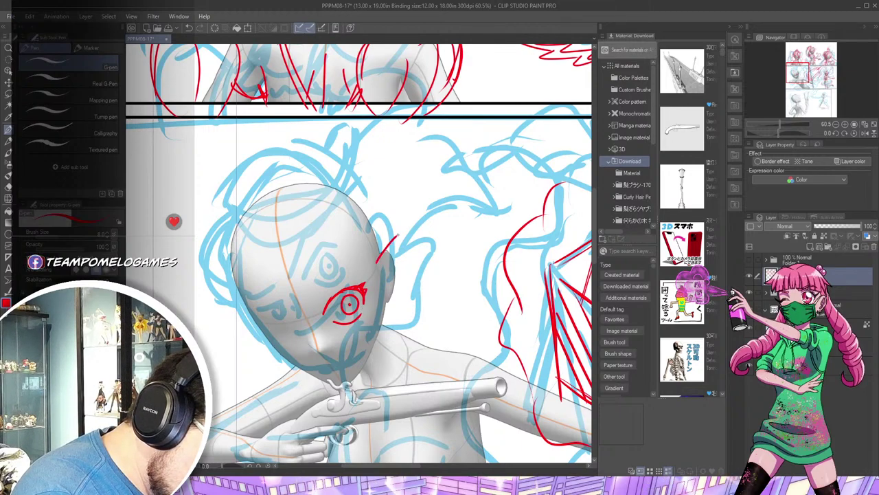
left_click_drag(377, 262, 407, 225)
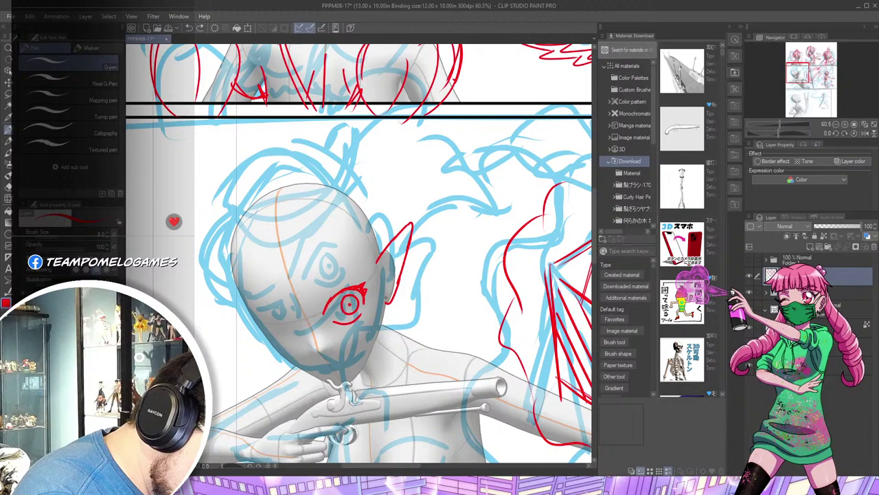
left_click_drag(398, 307, 392, 298)
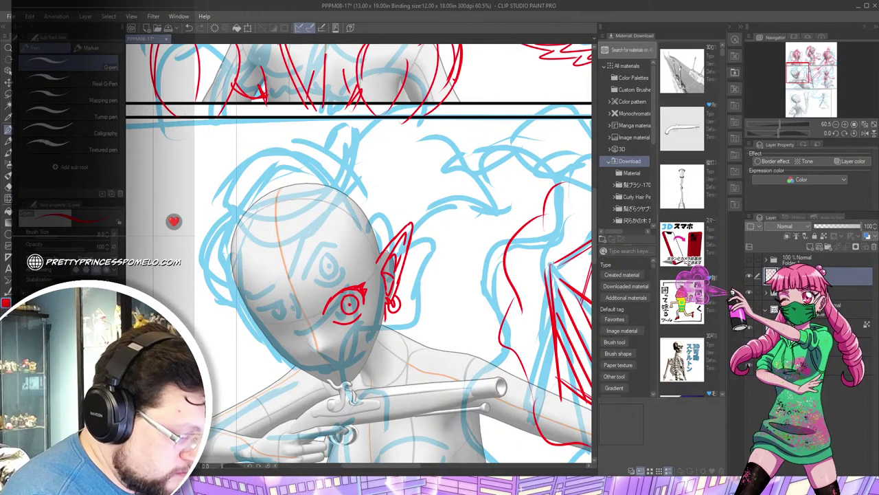
Draw the jawline and outline the flintlock pistol with its hammer, barrel, muzzle, ramrod band and trigger guard
scroll(394, 358, "down", 3)
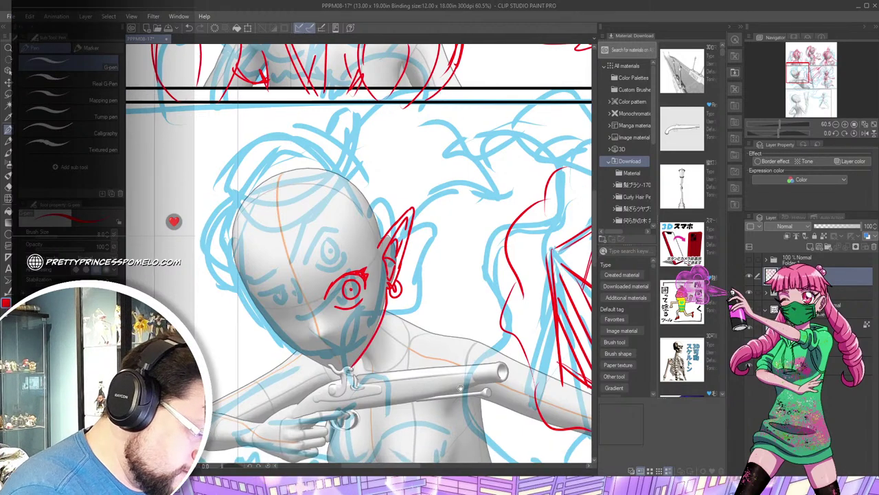
mouse_move(312, 324)
left_mouse_down()
mouse_move(330, 294)
mouse_move(374, 285)
left_mouse_up()
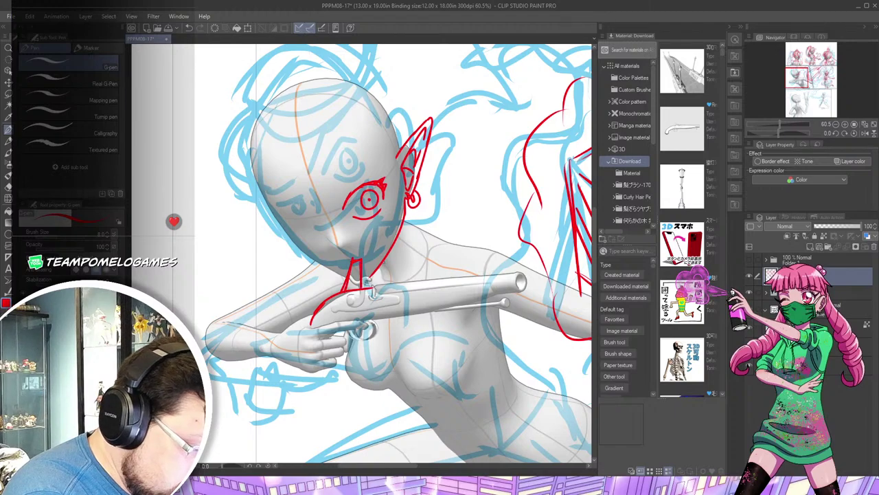
left_click_drag(371, 285, 521, 267)
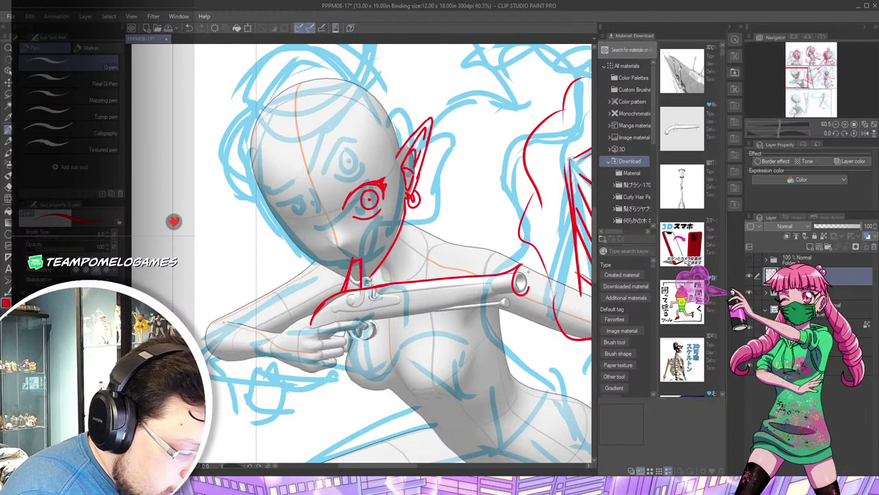
left_click_drag(505, 291, 427, 298)
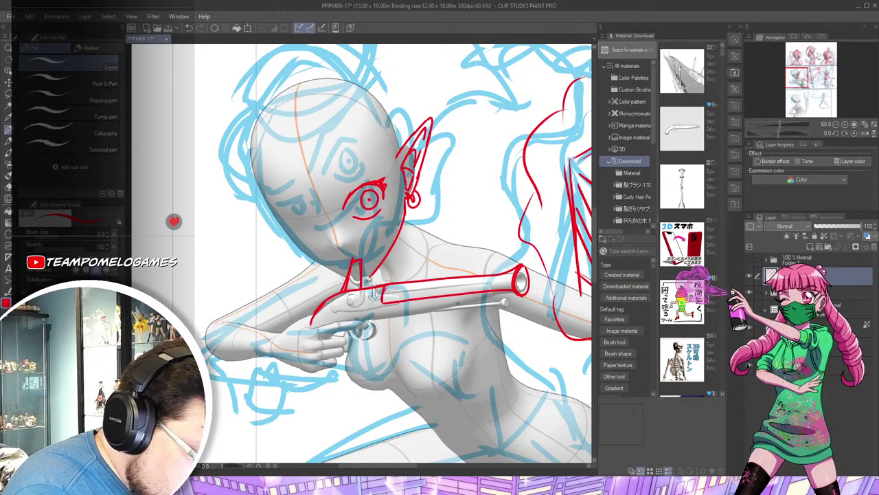
mouse_move(464, 296)
left_mouse_down()
mouse_move(461, 309)
mouse_move(362, 320)
left_mouse_up()
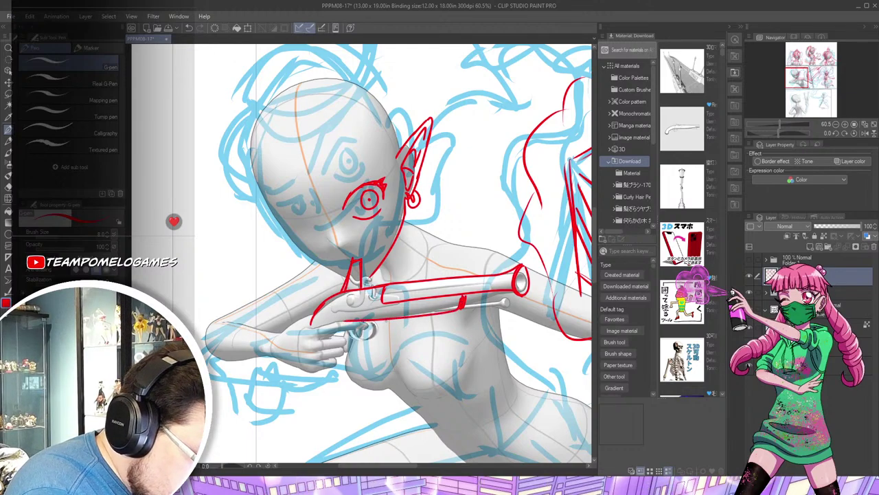
mouse_move(384, 328)
left_mouse_down()
mouse_move(378, 324)
mouse_move(362, 339)
mouse_move(342, 334)
left_mouse_up()
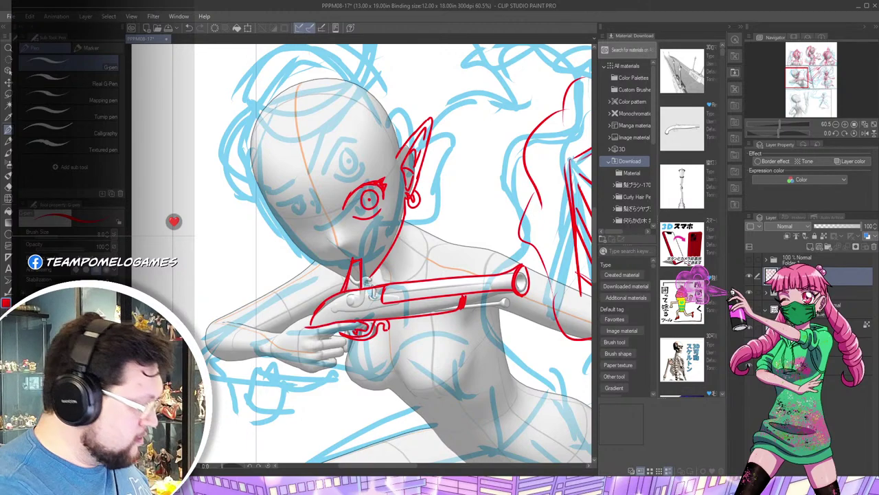
Outline the fingers gripping the pistol, the curved cuff around the wrist and the sleeve of the bent arm
scroll(422, 338, "down", 3)
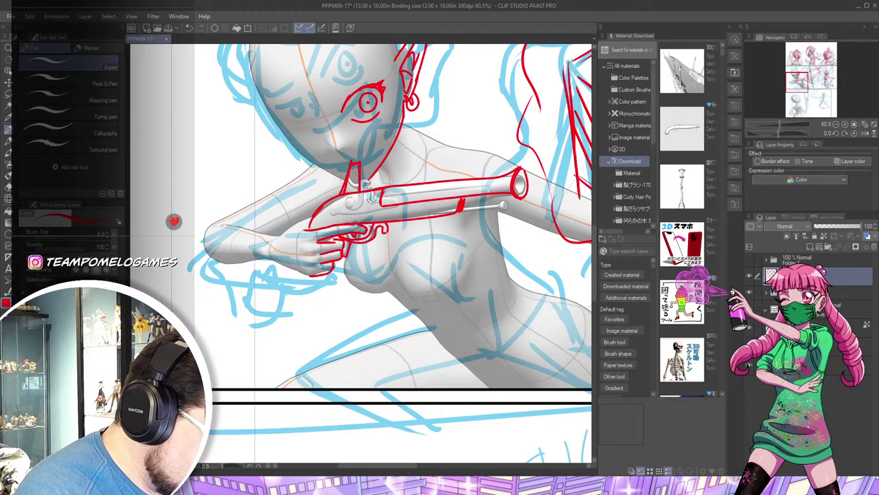
left_click_drag(276, 259, 312, 275)
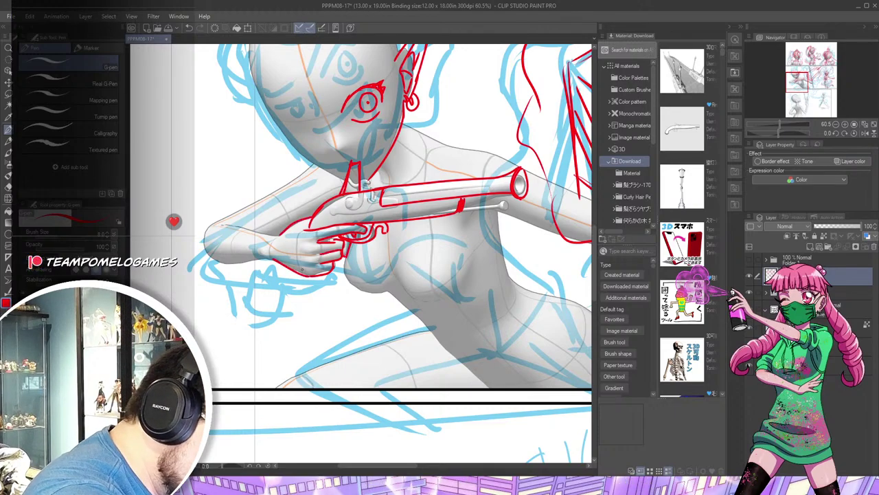
left_click_drag(265, 258, 276, 274)
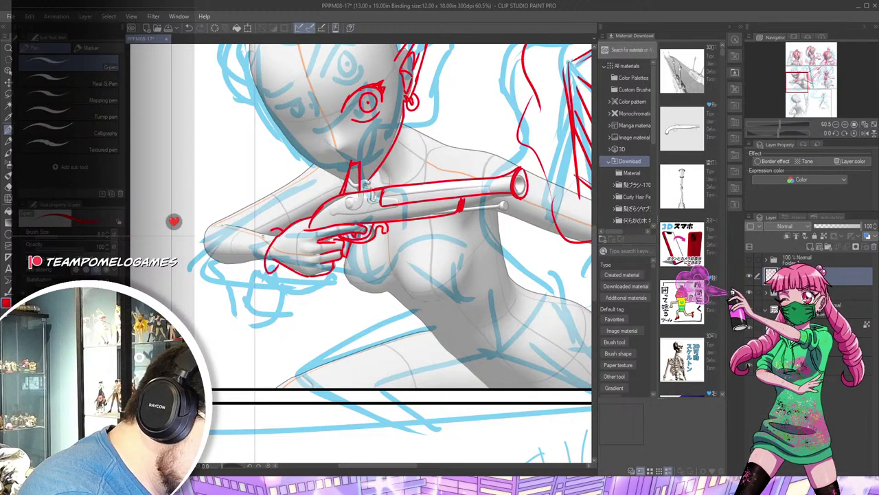
mouse_move(282, 230)
left_mouse_down()
mouse_move(272, 278)
mouse_move(209, 257)
mouse_move(206, 228)
mouse_move(253, 291)
mouse_move(273, 272)
mouse_move(288, 298)
left_mouse_up()
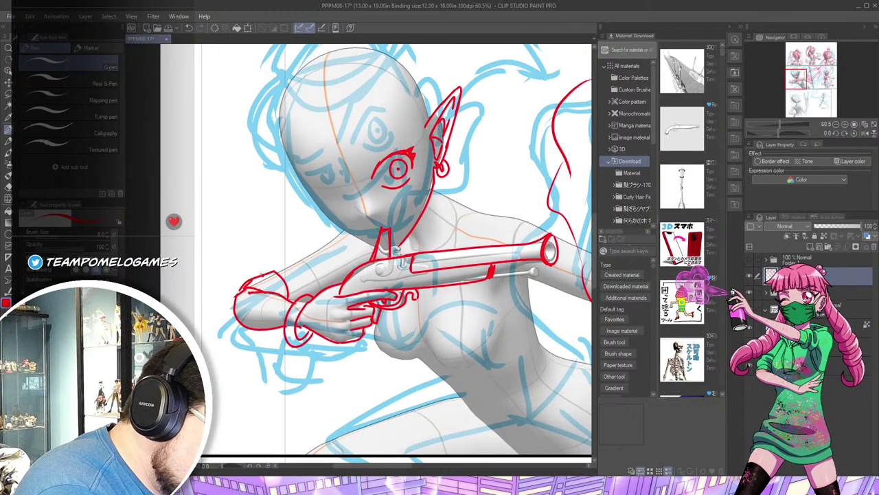
Sketch the raised jacket collar beside the neck and the shoulder line above the pistol barrel
left_click_drag(538, 217, 359, 237)
mouse_move(251, 259)
left_mouse_down()
mouse_move(269, 200)
mouse_move(298, 224)
left_mouse_up()
left_click_drag(252, 260, 282, 270)
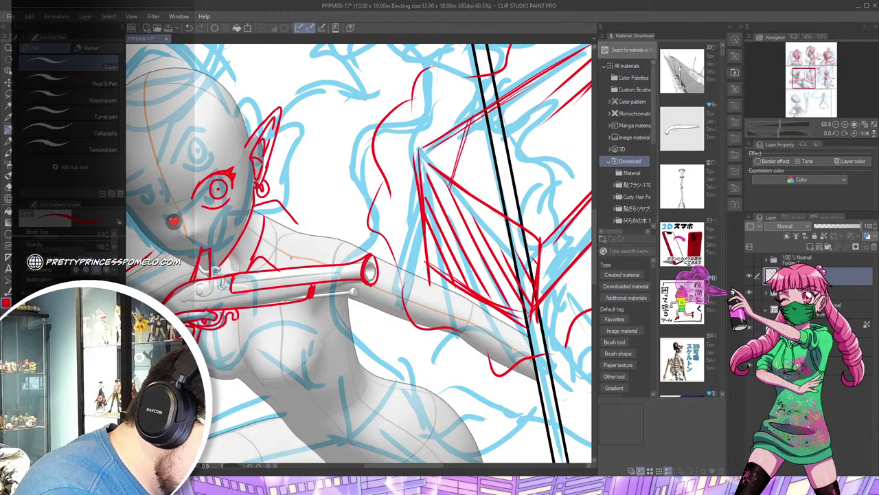
left_click_drag(295, 221, 290, 270)
left_click_drag(292, 228, 352, 240)
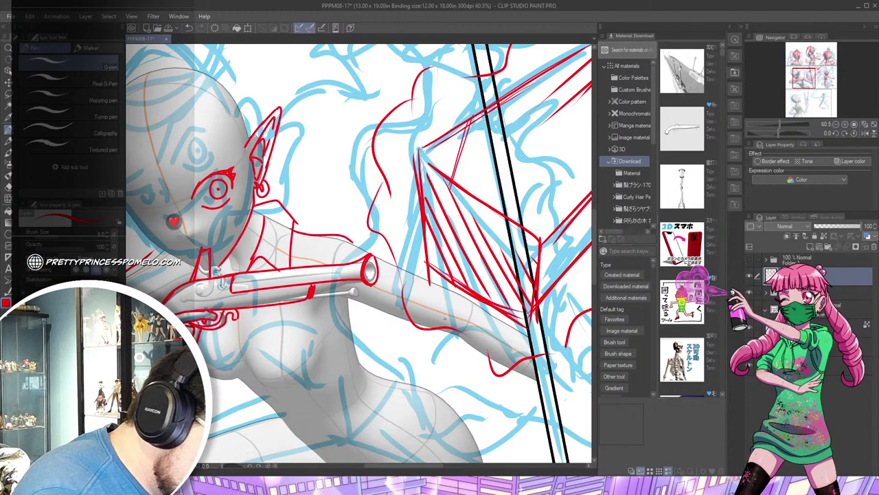
Add the banded cuff and the upper and lower sleeve edges on the outstretched arm
mouse_move(469, 303)
left_mouse_down()
mouse_move(453, 336)
mouse_move(459, 294)
mouse_move(437, 327)
left_mouse_up()
mouse_move(451, 282)
left_mouse_down()
mouse_move(439, 324)
mouse_move(398, 335)
mouse_move(385, 318)
mouse_move(347, 305)
left_mouse_up()
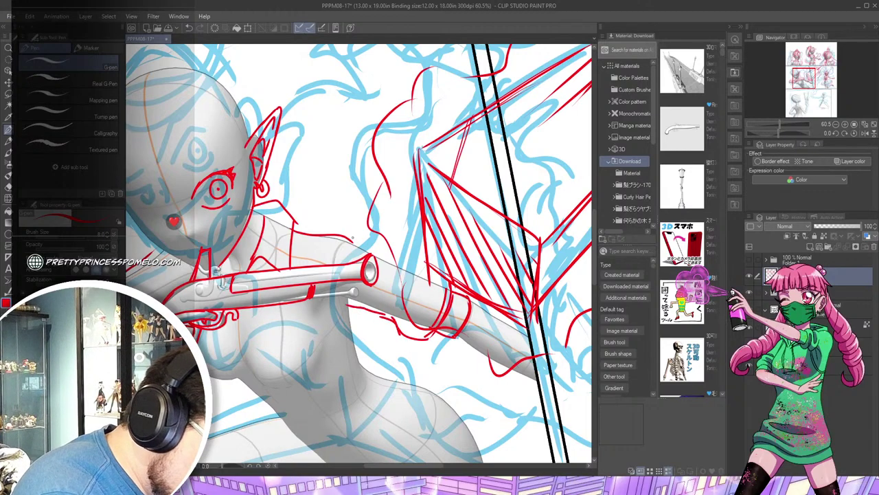
left_click_drag(388, 260, 427, 272)
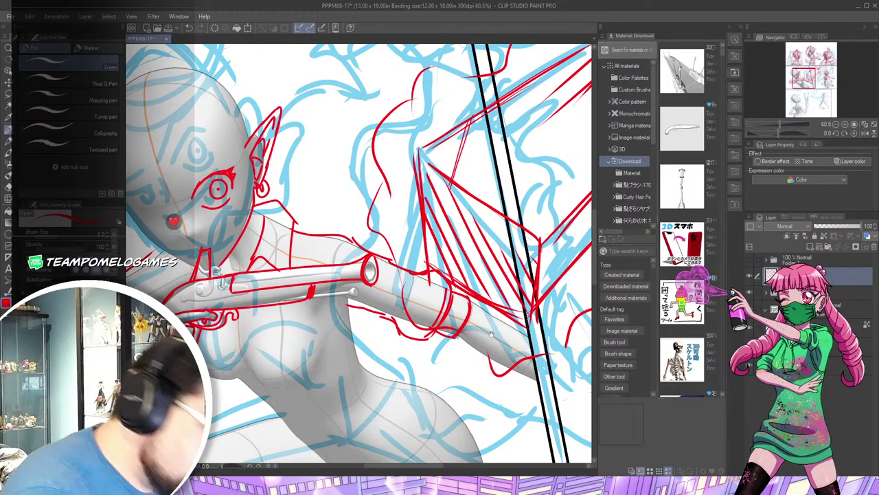
Draw the jacket's open front edge, its curved double hem around the waist and the folds under the arm
mouse_move(492, 334)
left_mouse_down()
mouse_move(511, 223)
mouse_move(541, 261)
left_mouse_up()
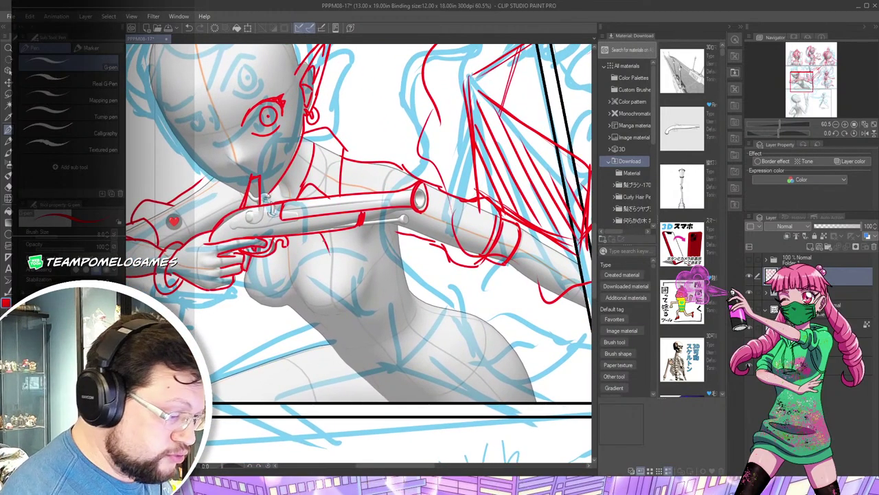
mouse_move(326, 245)
left_mouse_down()
mouse_move(331, 311)
mouse_move(380, 354)
mouse_move(408, 361)
mouse_move(452, 305)
left_mouse_up()
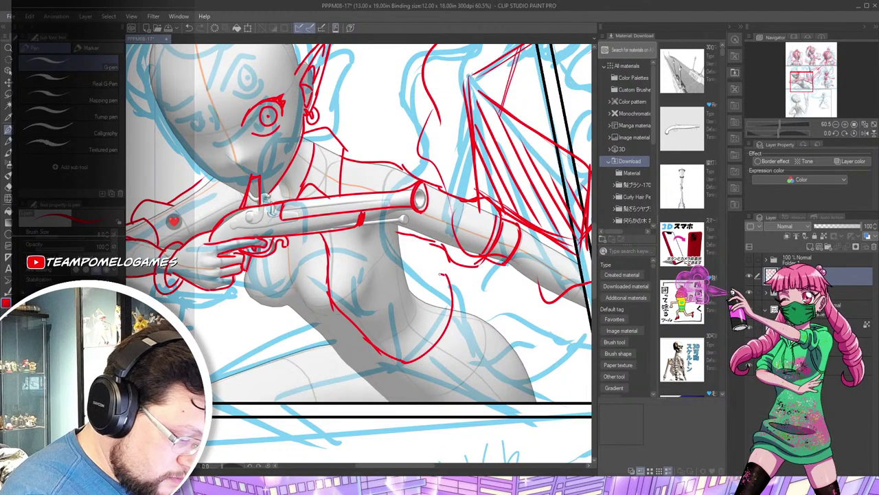
mouse_move(443, 274)
left_mouse_down()
mouse_move(421, 337)
mouse_move(390, 355)
left_mouse_up()
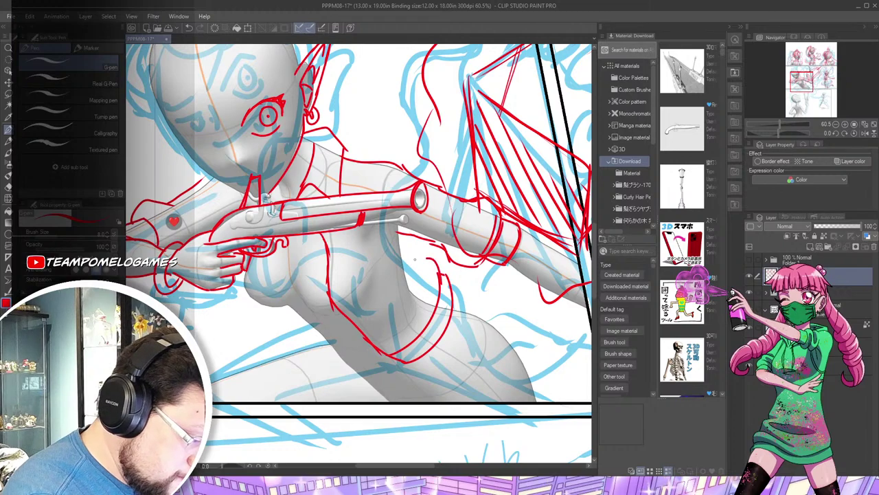
left_click_drag(409, 239, 414, 287)
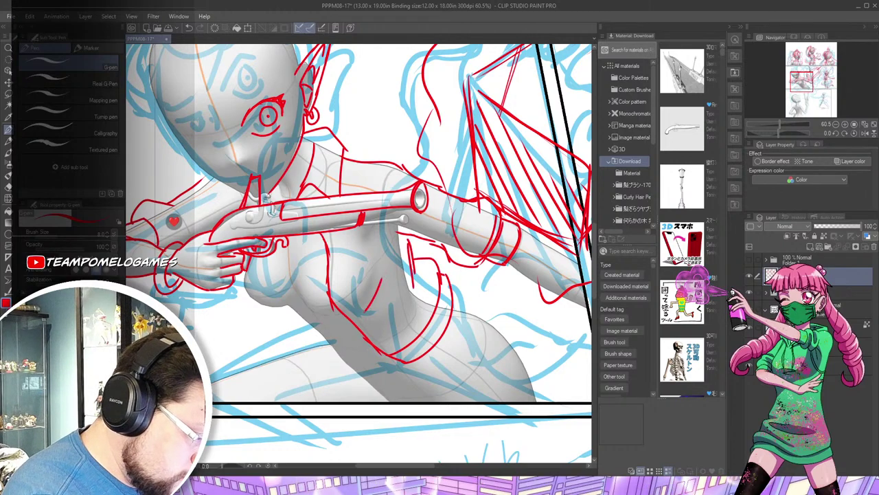
Outline the jacket's other front edge and hem, and sketch the chest top with its round central clasp
mouse_move(245, 265)
left_mouse_down()
mouse_move(249, 292)
mouse_move(277, 320)
left_mouse_up()
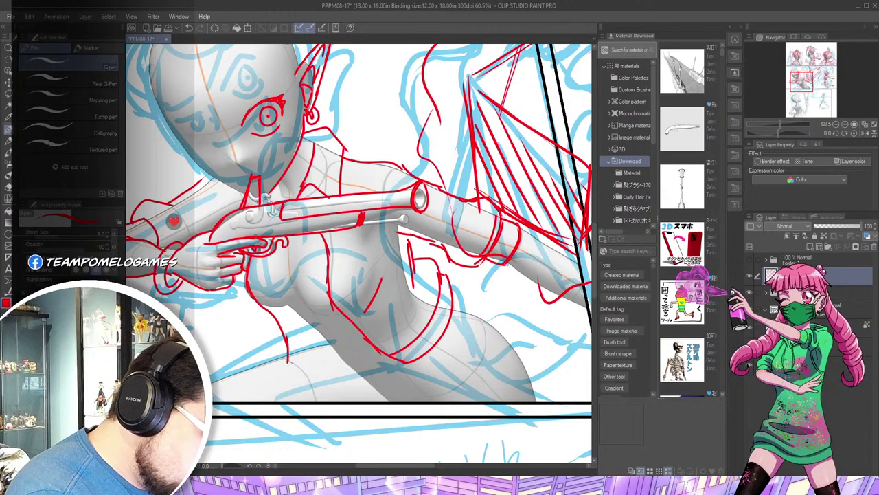
mouse_move(288, 360)
left_mouse_down()
mouse_move(307, 377)
mouse_move(340, 364)
mouse_move(334, 347)
left_mouse_up()
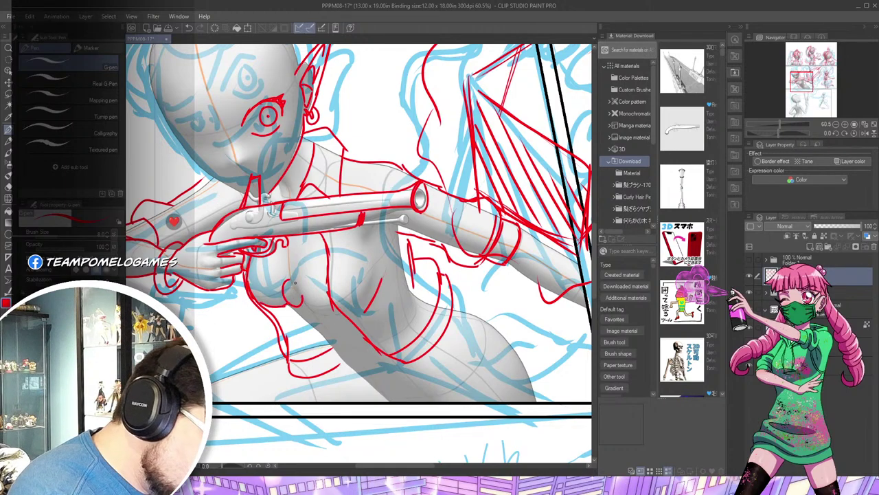
left_click_drag(295, 282, 300, 287)
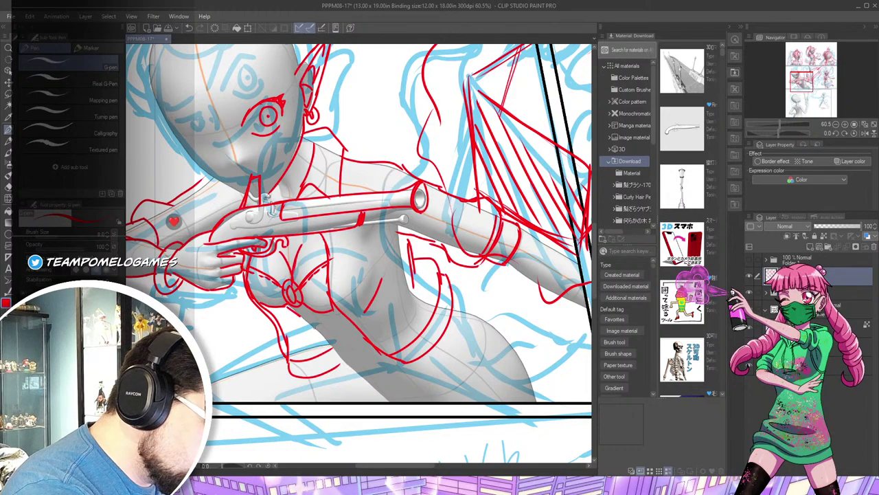
Draw the waist and hip curves down to the panel border and fill the thigh area with fishnet cross-hatching
left_click_drag(491, 376, 480, 335)
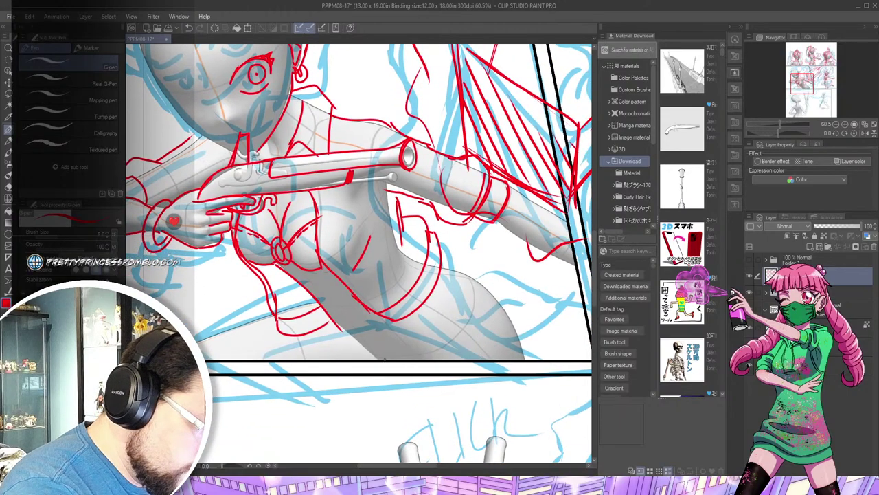
mouse_move(378, 357)
left_mouse_down()
mouse_move(446, 340)
mouse_move(472, 310)
left_mouse_up()
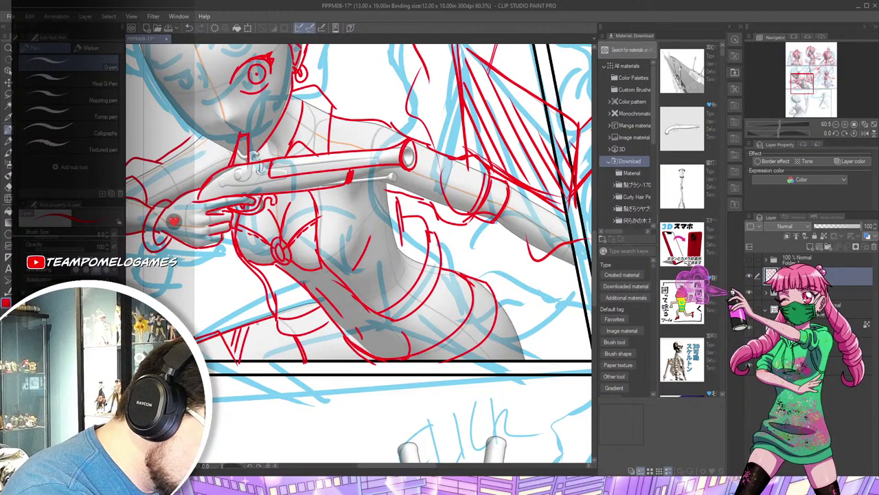
left_click_drag(289, 337, 281, 364)
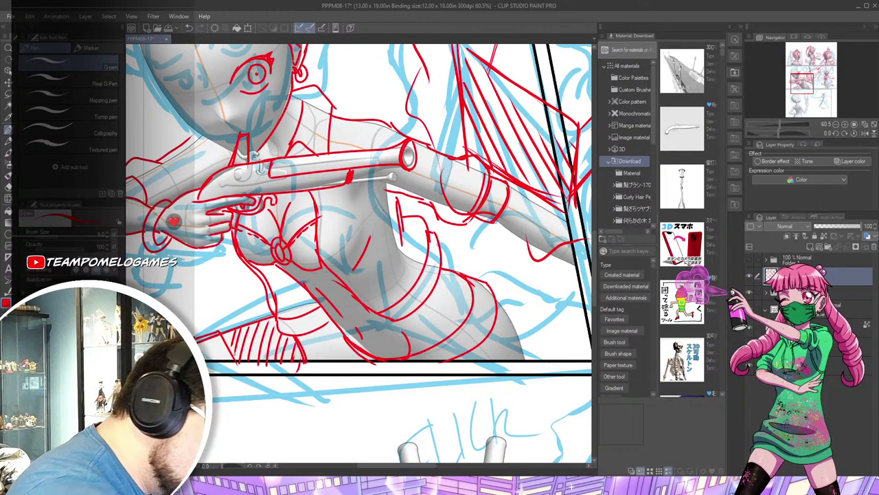
left_click_drag(266, 335, 228, 356)
left_click_drag(276, 330, 239, 352)
Sketch a flowing shape with ragged, scribbled edges from the hip to the slanted panel border
left_click_drag(527, 329, 465, 299)
left_click_drag(432, 264, 462, 330)
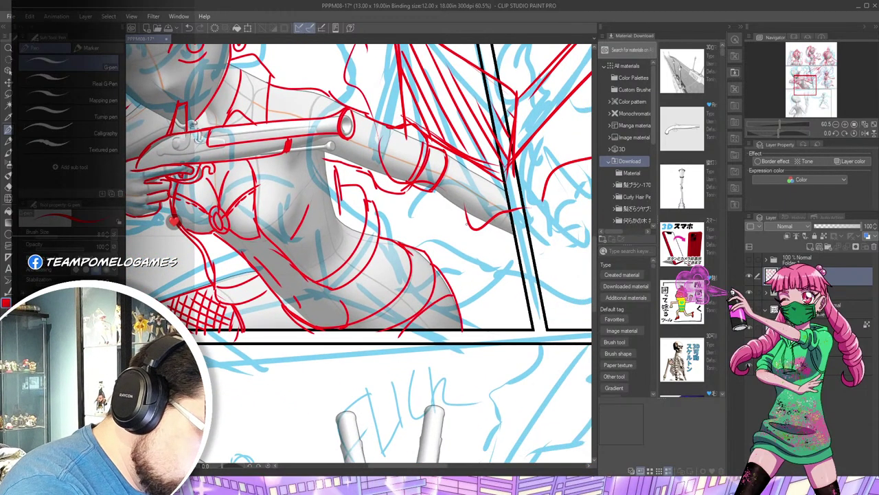
mouse_move(428, 251)
left_mouse_down()
mouse_move(349, 283)
mouse_move(438, 271)
left_mouse_up()
left_click_drag(368, 310, 409, 297)
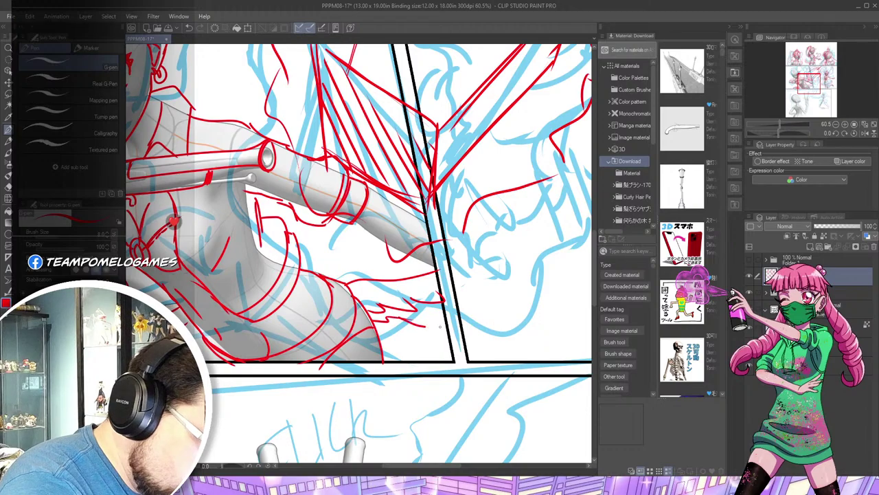
mouse_move(440, 326)
left_mouse_down()
mouse_move(413, 322)
mouse_move(436, 326)
mouse_move(436, 309)
left_mouse_up()
left_click_drag(444, 306, 439, 315)
Draw the face's narrowed second eye with its angry brow, the nose and the fanged mouth
left_click_drag(418, 232, 476, 307)
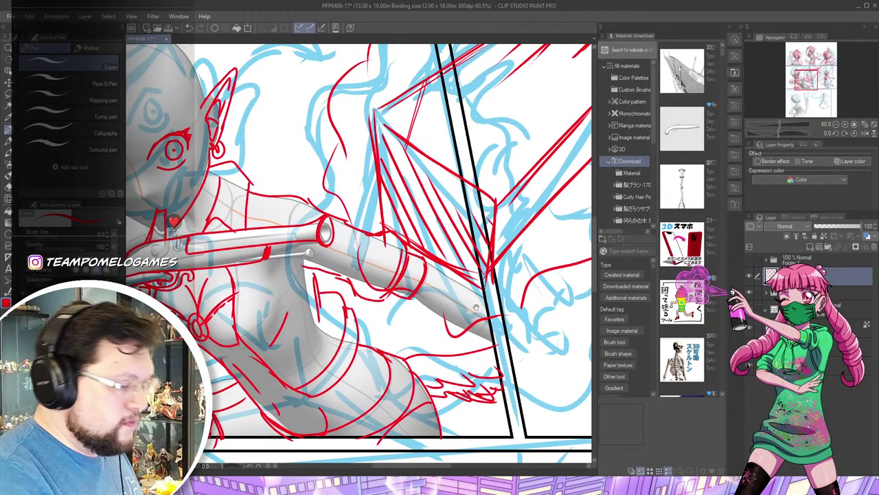
left_click_drag(289, 171, 472, 288)
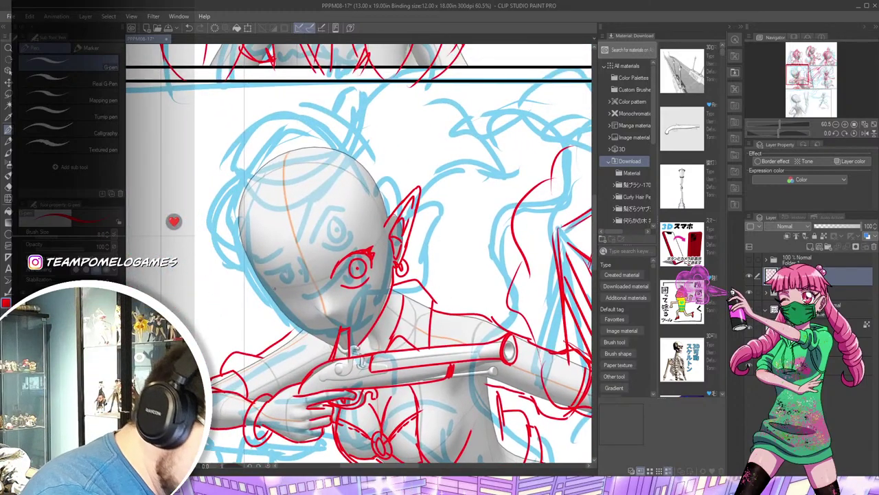
mouse_move(273, 285)
left_mouse_down()
mouse_move(301, 291)
mouse_move(299, 300)
left_mouse_up()
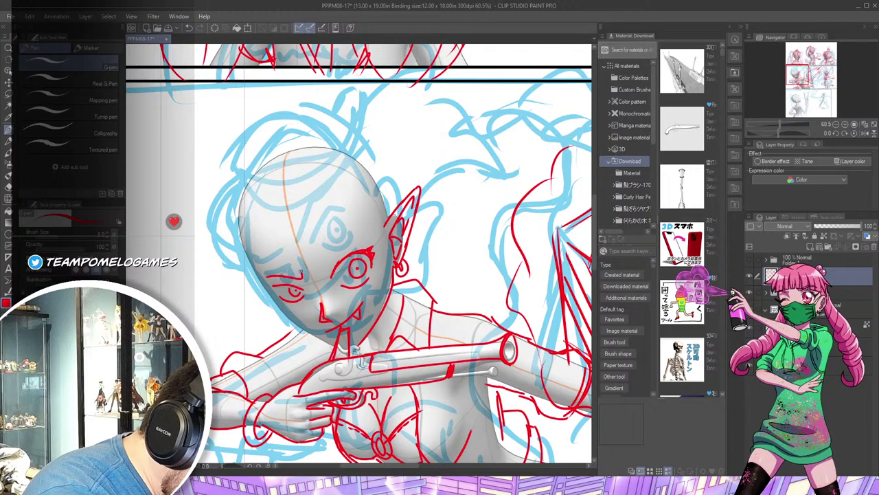
Outline the side of the gun-wielding character's face, and draw the curved band across the forehead and the crown of the hair
mouse_move(359, 229)
left_mouse_down()
mouse_move(315, 274)
mouse_move(287, 274)
left_mouse_up()
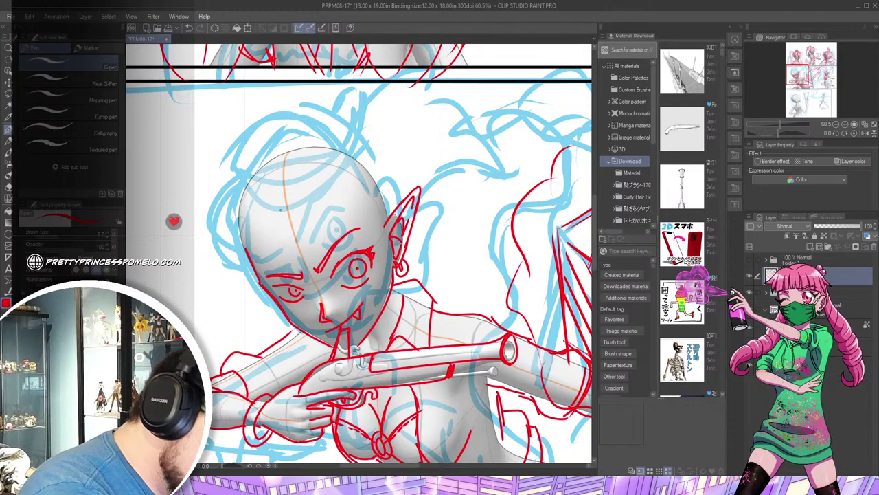
mouse_move(255, 218)
left_mouse_down()
mouse_move(310, 250)
mouse_move(359, 246)
left_mouse_up()
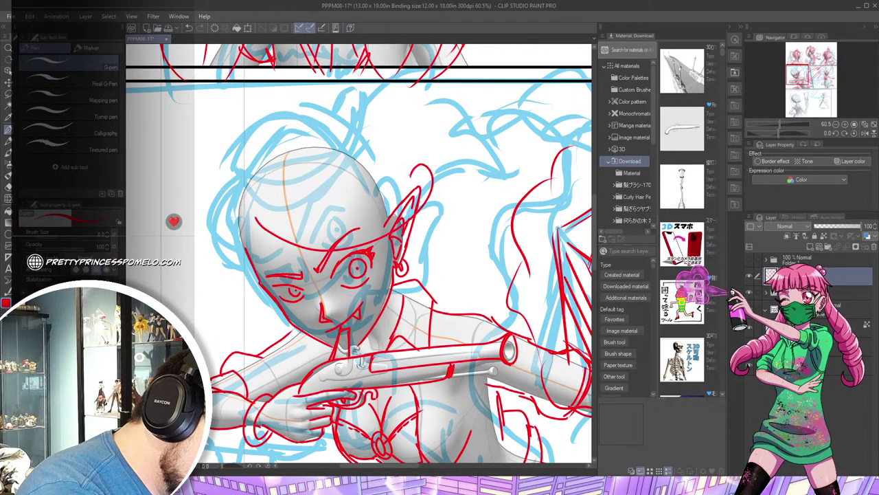
mouse_move(411, 206)
left_mouse_down()
mouse_move(387, 224)
mouse_move(316, 222)
mouse_move(256, 202)
left_mouse_up()
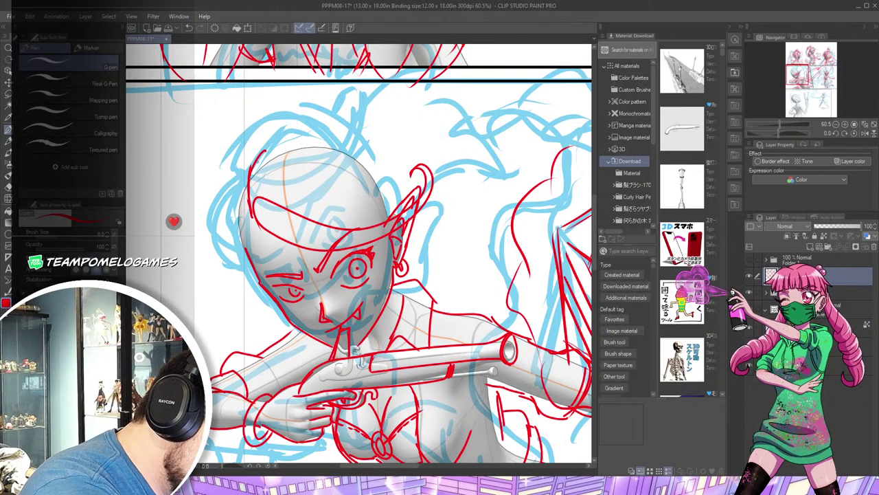
mouse_move(258, 154)
left_mouse_down()
mouse_move(342, 194)
mouse_move(364, 223)
mouse_move(313, 131)
mouse_move(383, 214)
left_mouse_up()
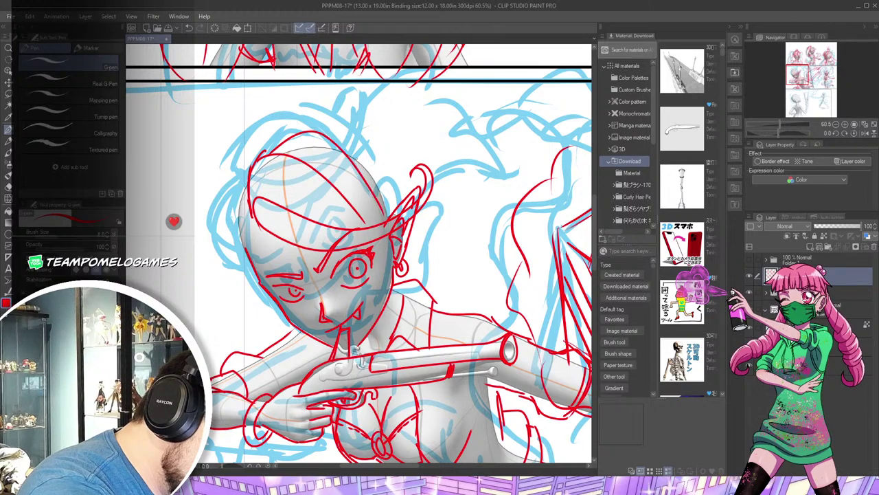
left_click_drag(334, 142, 388, 211)
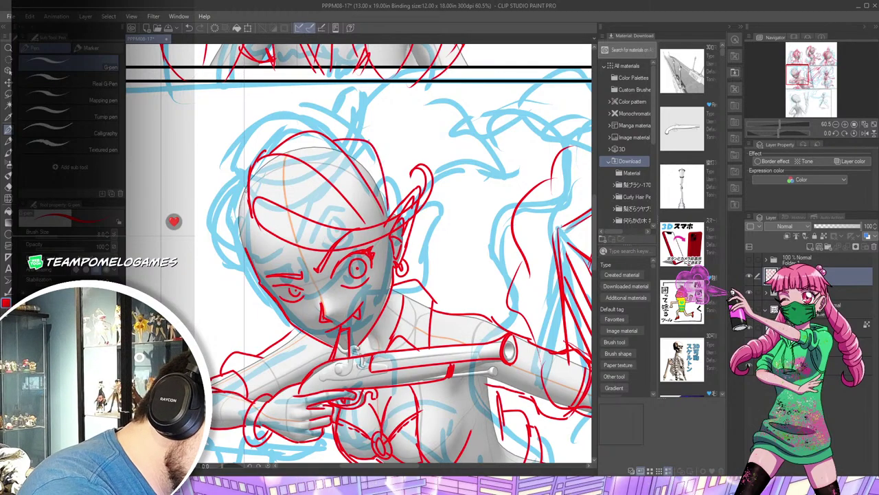
Add layered hair curves along the far side of the head and loose tufts at the crown
left_click_drag(251, 215, 245, 256)
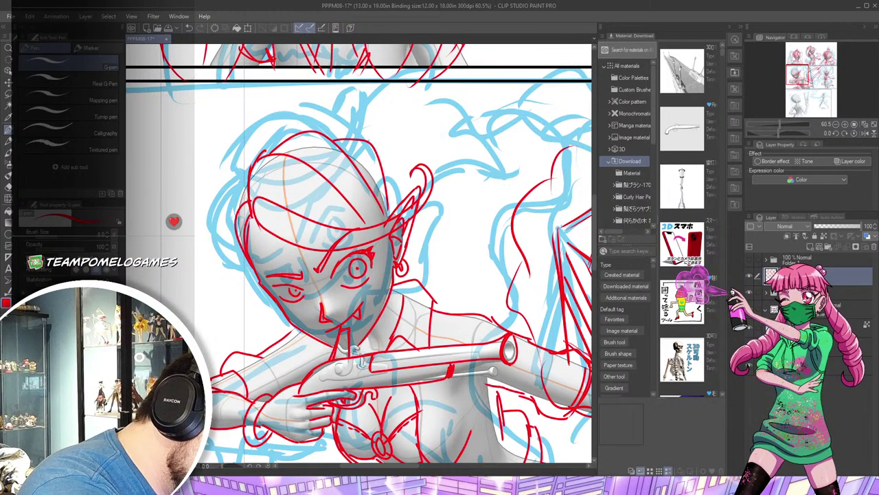
mouse_move(243, 185)
left_mouse_down()
mouse_move(219, 244)
mouse_move(236, 259)
left_mouse_up()
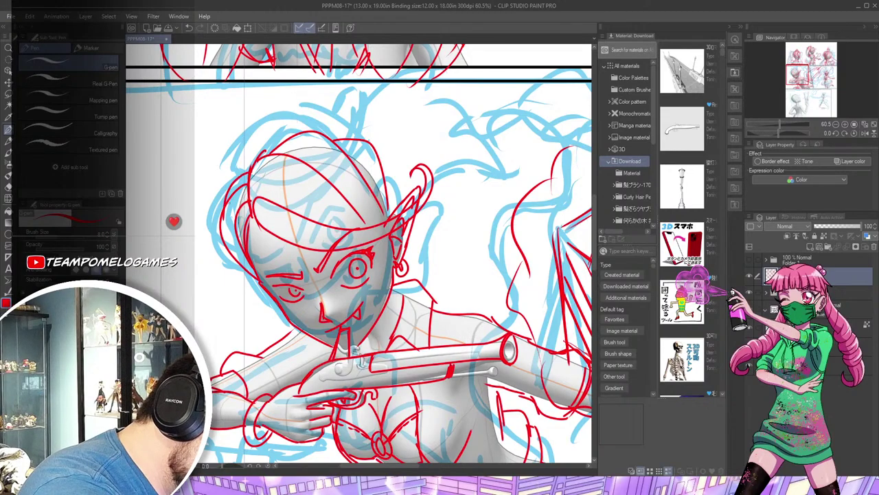
left_click_drag(327, 149, 340, 243)
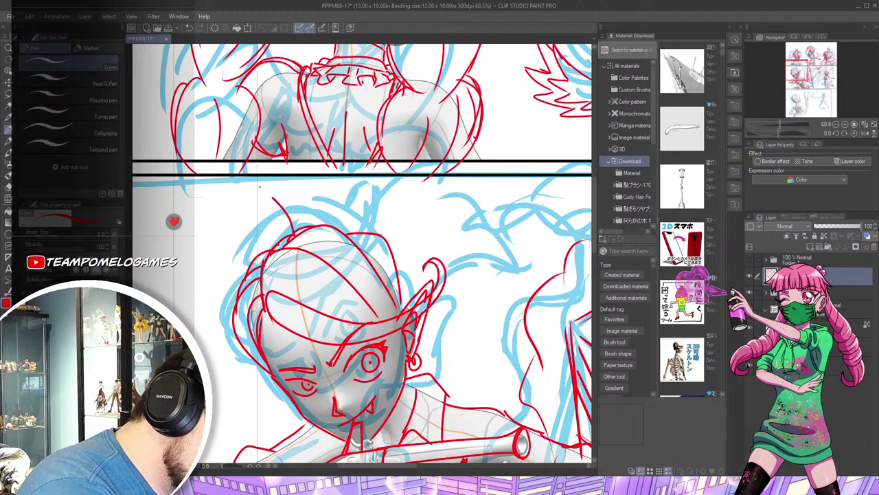
mouse_move(288, 227)
left_mouse_down()
mouse_move(236, 236)
mouse_move(245, 247)
left_mouse_up()
Sweep the hair from the crown past the pointed ear and sketch its curling strands beside the slanted panel border
mouse_move(241, 247)
left_mouse_down()
mouse_move(252, 229)
mouse_move(290, 238)
mouse_move(317, 198)
mouse_move(411, 184)
mouse_move(374, 223)
mouse_move(420, 288)
left_mouse_up()
mouse_move(472, 314)
left_mouse_down()
mouse_move(390, 248)
mouse_move(431, 298)
mouse_move(406, 218)
left_mouse_up()
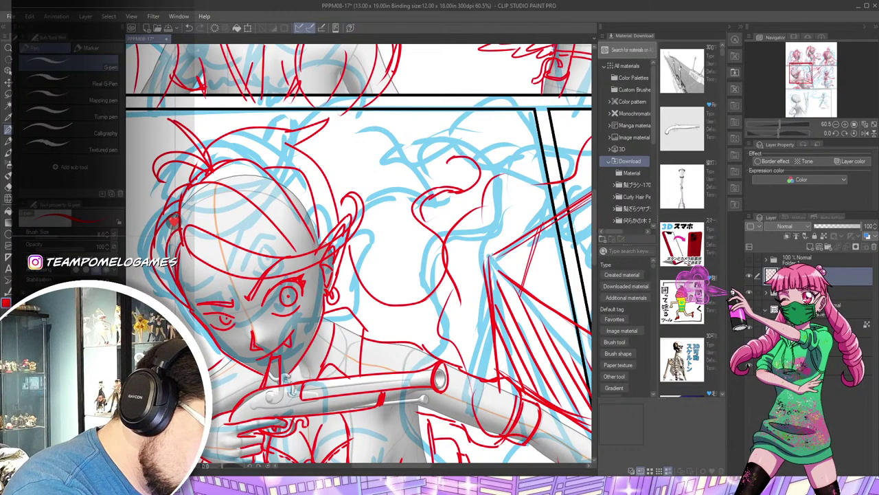
left_click_drag(443, 195, 462, 185)
mouse_move(411, 201)
left_mouse_down()
mouse_move(426, 161)
mouse_move(399, 163)
mouse_move(427, 218)
mouse_move(448, 223)
mouse_move(470, 267)
mouse_move(458, 303)
mouse_move(412, 339)
left_mouse_up()
Draw both eyes with oval pupils on the small heart-hands figure in the bottom panel
scroll(431, 272, "down", 3)
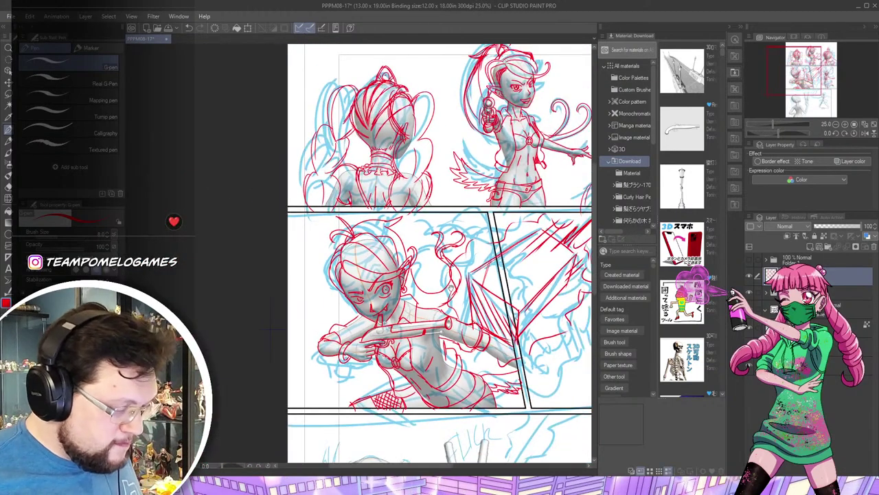
left_click_drag(529, 384, 320, 214)
scroll(320, 215, "up", 1)
scroll(319, 217, "down", 3)
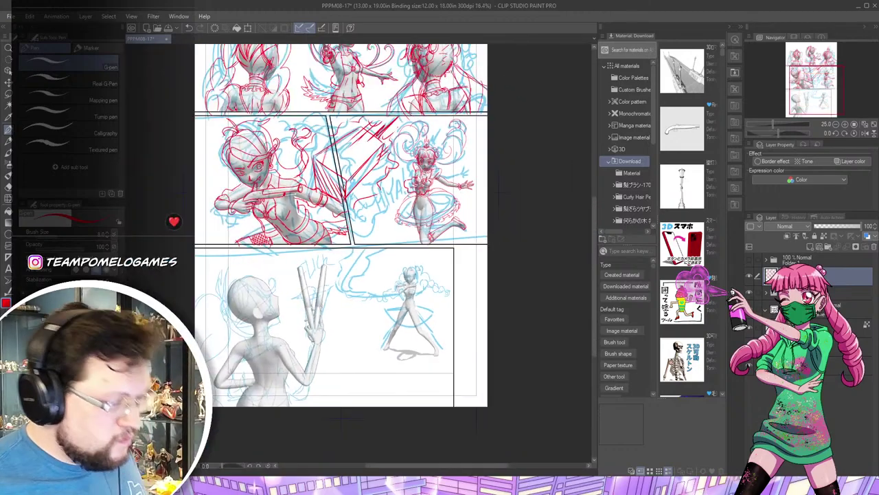
scroll(345, 263, "up", 4)
scroll(344, 264, "up", 6)
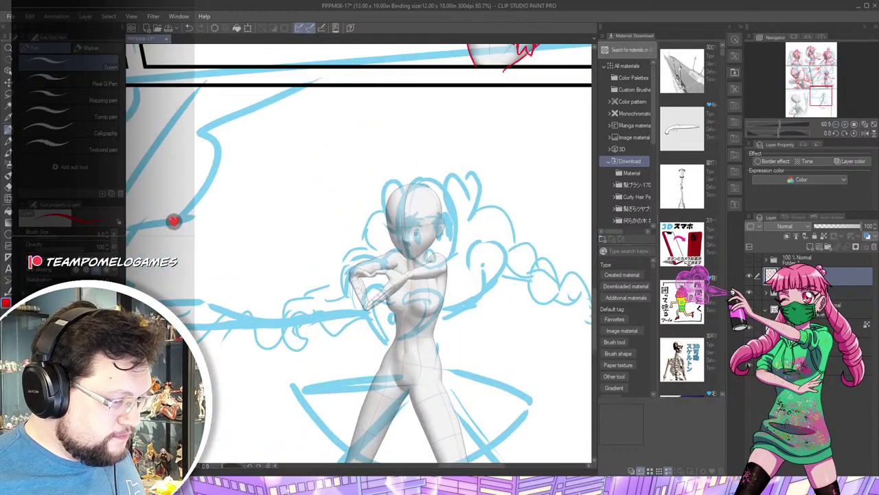
scroll(413, 219, "up", 2)
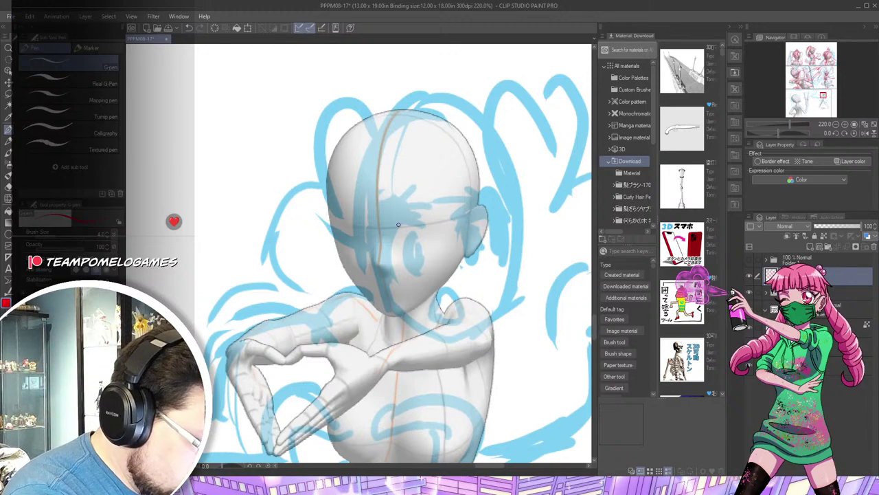
mouse_move(399, 225)
left_mouse_down()
mouse_move(417, 216)
mouse_move(437, 239)
mouse_move(434, 253)
left_mouse_up()
mouse_move(360, 225)
left_mouse_down()
mouse_move(344, 219)
mouse_move(347, 258)
left_mouse_up()
mouse_move(409, 230)
left_mouse_down()
mouse_move(414, 252)
mouse_move(412, 226)
left_mouse_up()
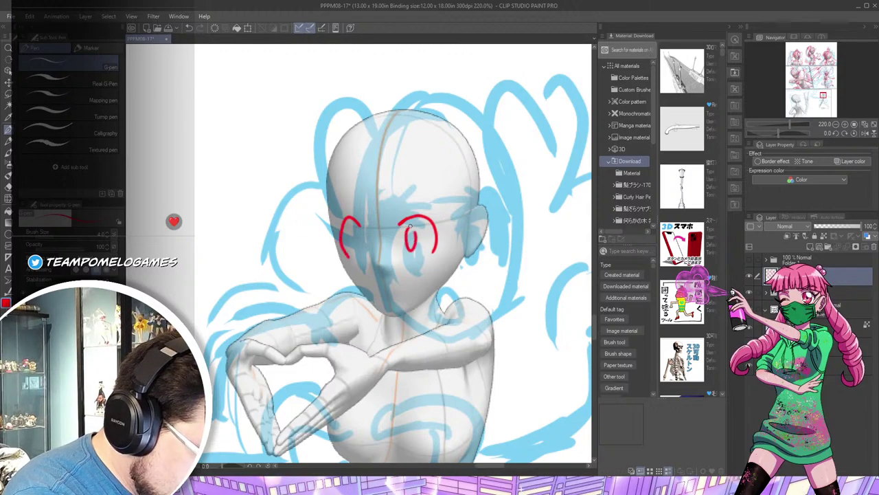
left_click_drag(351, 248, 353, 229)
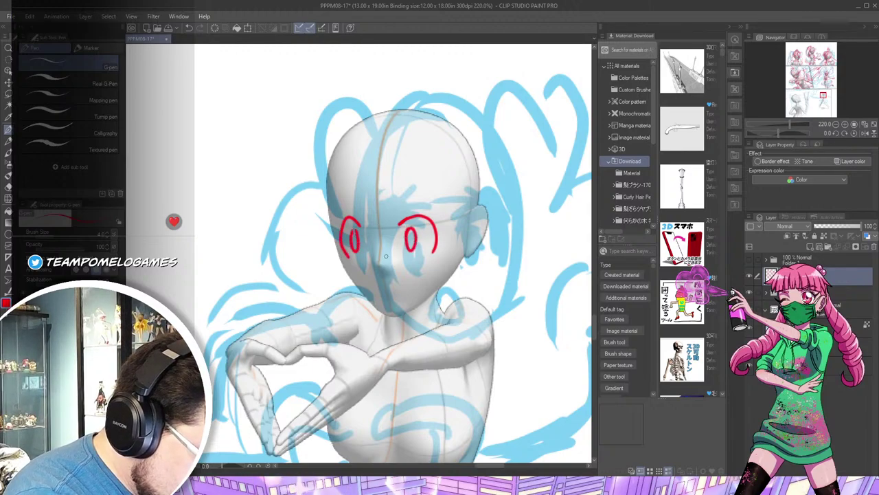
Draw the heart-hands figure's nose and open smiling mouth, and outline the jaw and ear
mouse_move(375, 280)
left_mouse_down()
mouse_move(400, 274)
mouse_move(409, 283)
mouse_move(386, 303)
left_mouse_up()
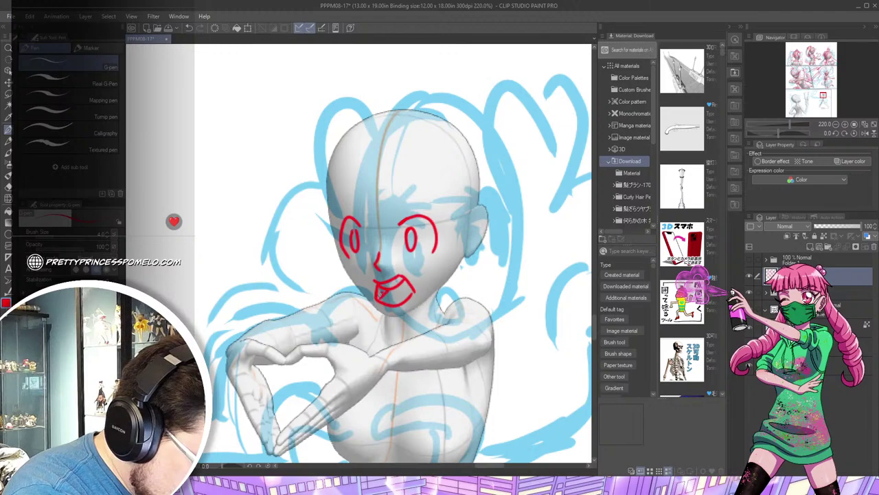
mouse_move(330, 213)
left_mouse_down()
mouse_move(343, 275)
mouse_move(378, 304)
left_mouse_up()
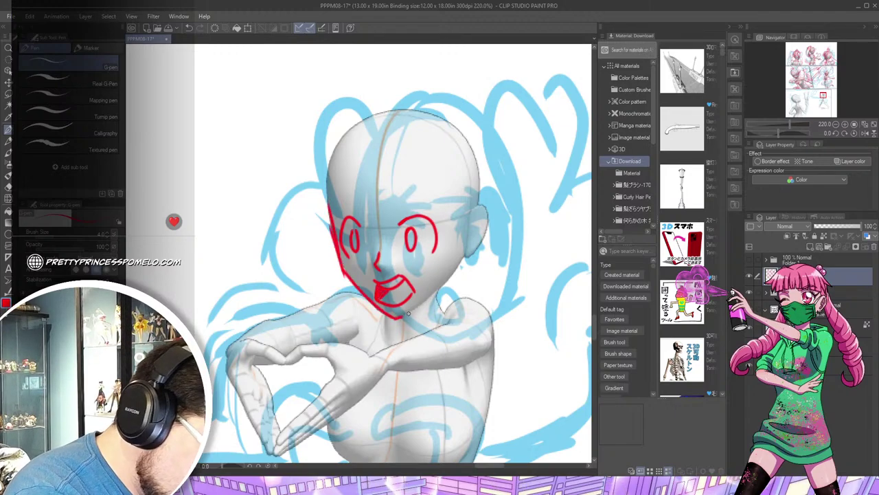
left_click_drag(446, 285, 463, 255)
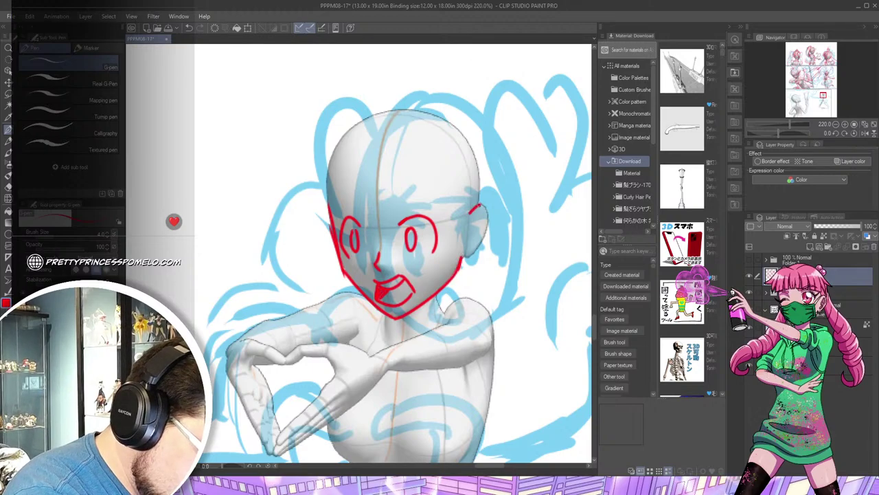
left_click_drag(474, 206, 460, 256)
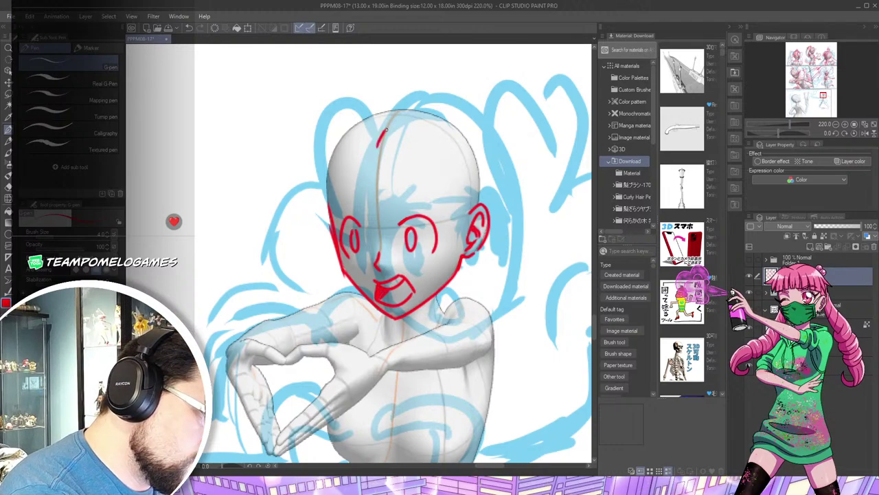
Draw the hairline from a small central peak down to the temple and the ear
left_click_drag(356, 150, 331, 180)
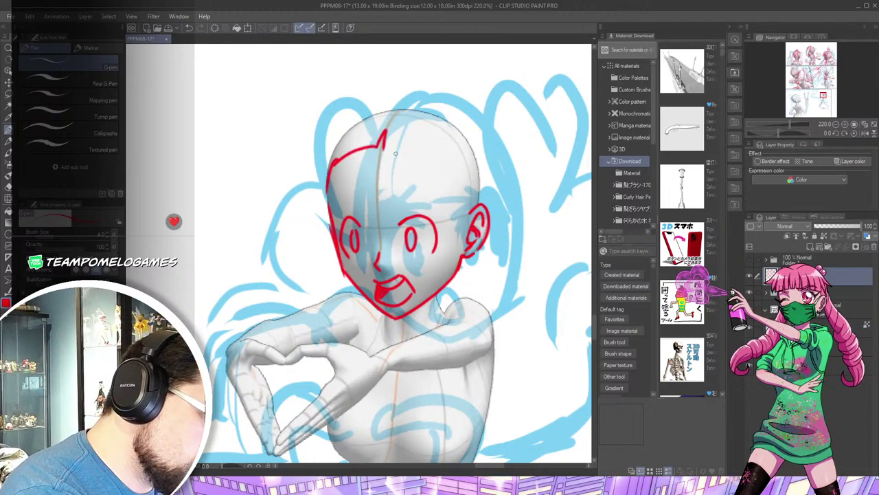
mouse_move(385, 144)
left_mouse_down()
mouse_move(445, 158)
mouse_move(458, 210)
left_mouse_up()
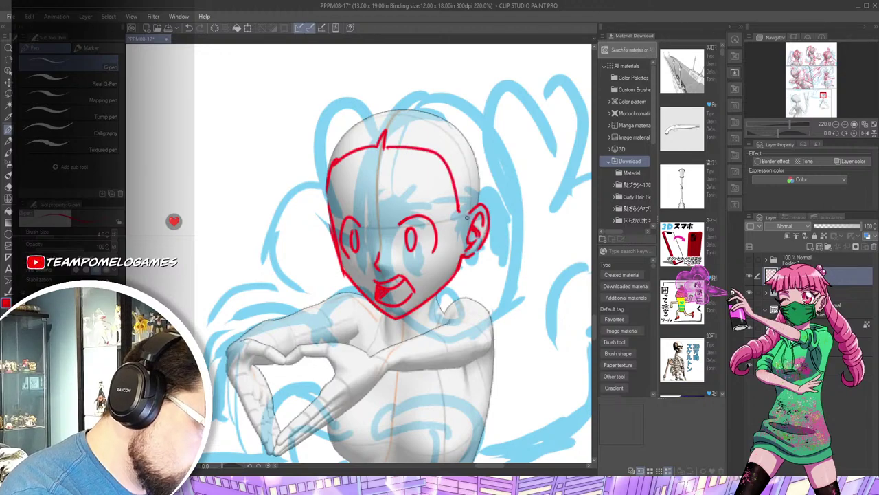
left_click_drag(501, 169, 469, 239)
left_click_drag(300, 221, 293, 249)
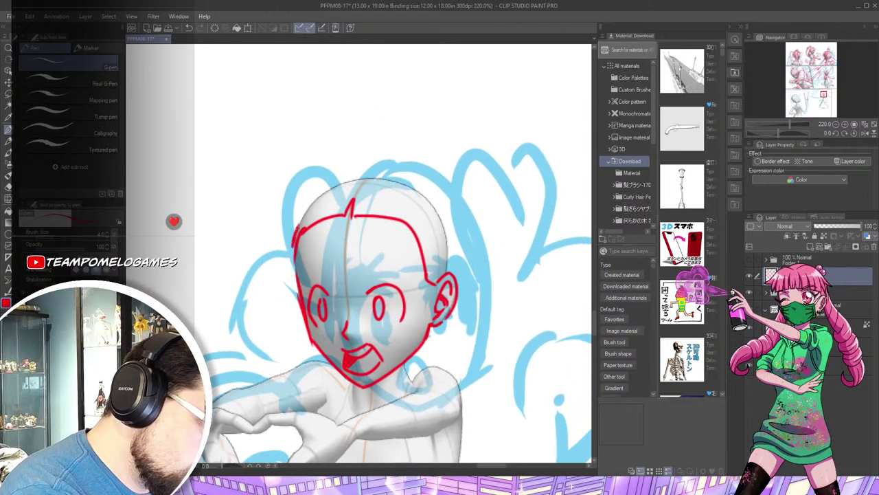
Outline the top of the hair with a scalloped braided edge and add strands running back from the hairline
mouse_move(400, 172)
left_mouse_down()
mouse_move(439, 200)
mouse_move(451, 278)
left_mouse_up()
mouse_move(364, 169)
left_mouse_down()
mouse_move(427, 179)
mouse_move(449, 199)
mouse_move(458, 274)
left_mouse_up()
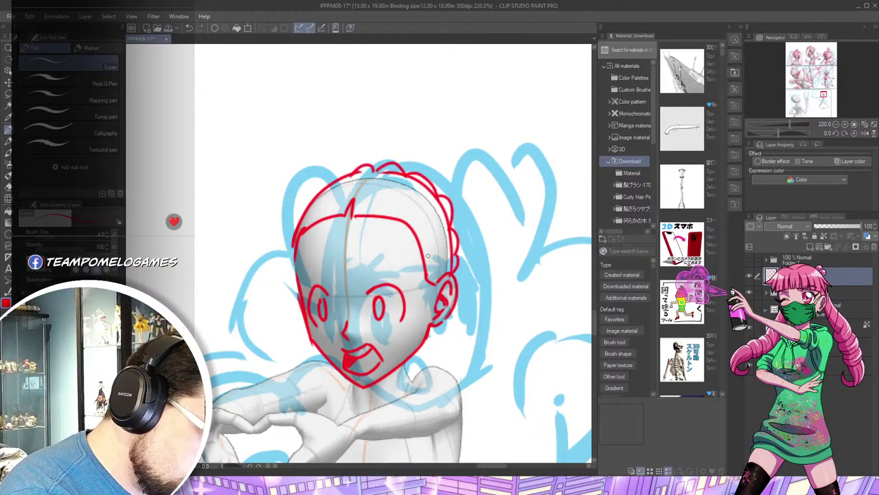
mouse_move(320, 218)
left_mouse_down()
mouse_move(330, 183)
mouse_move(350, 177)
left_mouse_up()
mouse_move(359, 210)
left_mouse_down()
mouse_move(378, 170)
mouse_move(406, 172)
left_mouse_up()
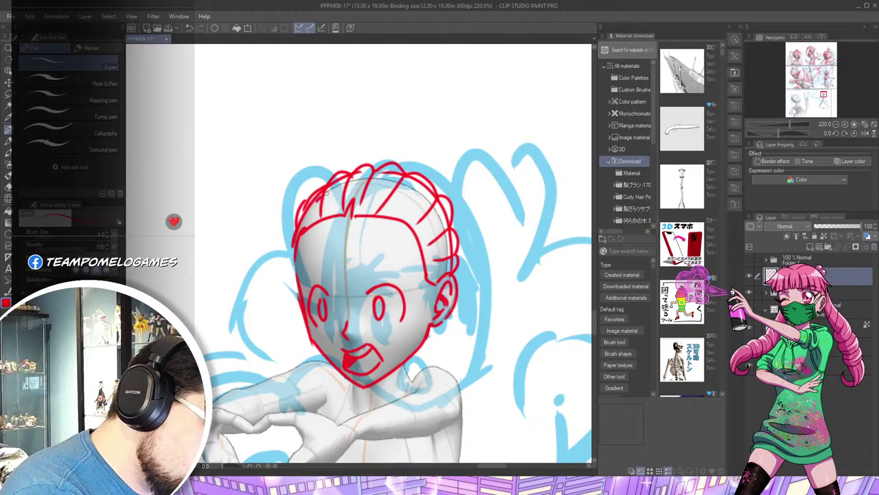
Sketch a pointed tiara with a round gem in a diamond setting on top of the head
mouse_move(326, 195)
left_mouse_down()
mouse_move(364, 181)
mouse_move(415, 202)
mouse_move(411, 188)
mouse_move(328, 178)
mouse_move(369, 170)
mouse_move(369, 129)
mouse_move(351, 157)
mouse_move(368, 132)
mouse_move(386, 151)
mouse_move(378, 163)
mouse_move(363, 142)
mouse_move(367, 167)
left_mouse_up()
mouse_move(367, 124)
left_mouse_down()
mouse_move(322, 185)
mouse_move(403, 169)
left_mouse_up()
mouse_move(345, 162)
left_mouse_down()
mouse_move(352, 173)
mouse_move(334, 180)
left_mouse_up()
left_click_drag(390, 161, 378, 174)
left_click_drag(490, 249, 452, 232)
Draw the rounded hair loops and crossing braid strands on the ear side of the head
mouse_move(401, 157)
left_mouse_down()
mouse_move(404, 241)
mouse_move(424, 257)
left_mouse_up()
mouse_move(378, 187)
left_mouse_down()
mouse_move(406, 248)
mouse_move(402, 147)
mouse_move(440, 193)
left_mouse_up()
left_click_drag(391, 151, 430, 158)
left_click_drag(378, 165, 397, 243)
left_click_drag(393, 194, 379, 224)
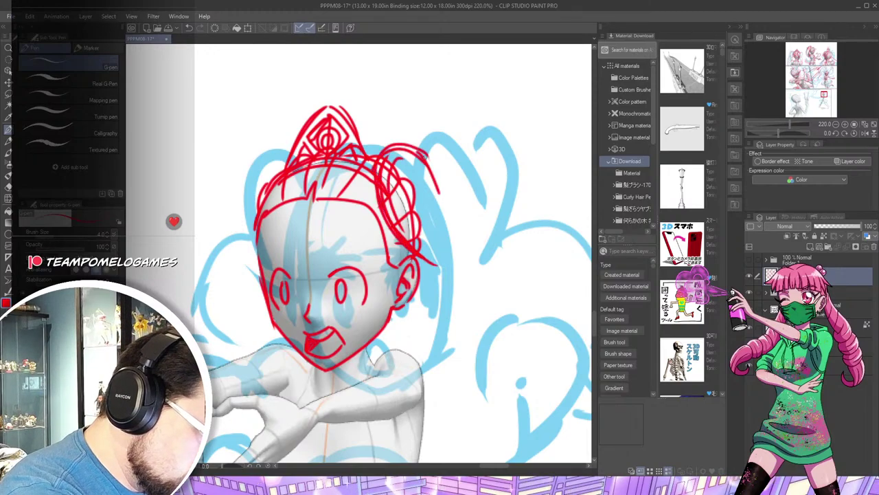
Draw the first large loop of a pigtail on each side of the head
mouse_move(425, 157)
left_mouse_down()
mouse_move(434, 241)
mouse_move(473, 159)
mouse_move(456, 261)
left_mouse_up()
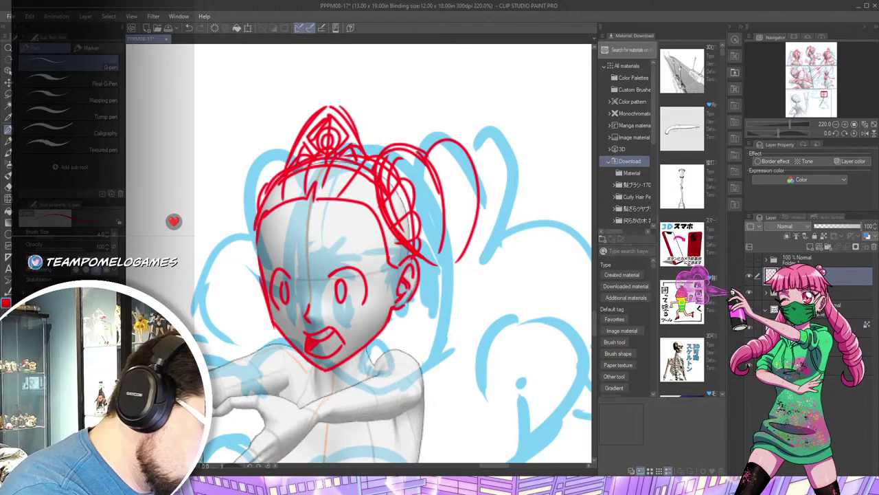
mouse_move(251, 159)
left_mouse_down()
mouse_move(218, 266)
mouse_move(214, 235)
left_mouse_up()
left_click_drag(220, 281, 217, 238)
mouse_move(221, 286)
left_mouse_down()
mouse_move(260, 254)
mouse_move(261, 268)
left_mouse_up()
Draw the first plump, overlapping segments of the braid trailing from the ear-side pigtail toward the panel's outer border
left_click_drag(495, 286, 502, 202)
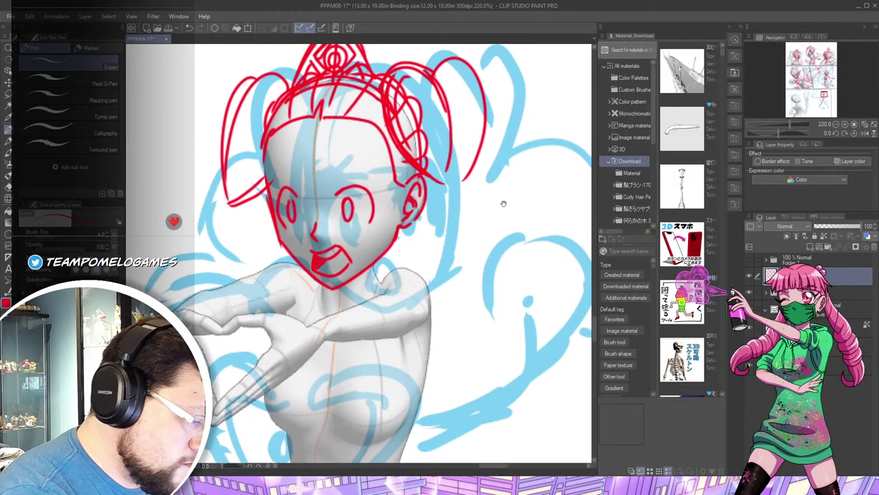
scroll(509, 220, "down", 1)
scroll(509, 219, "down", 4)
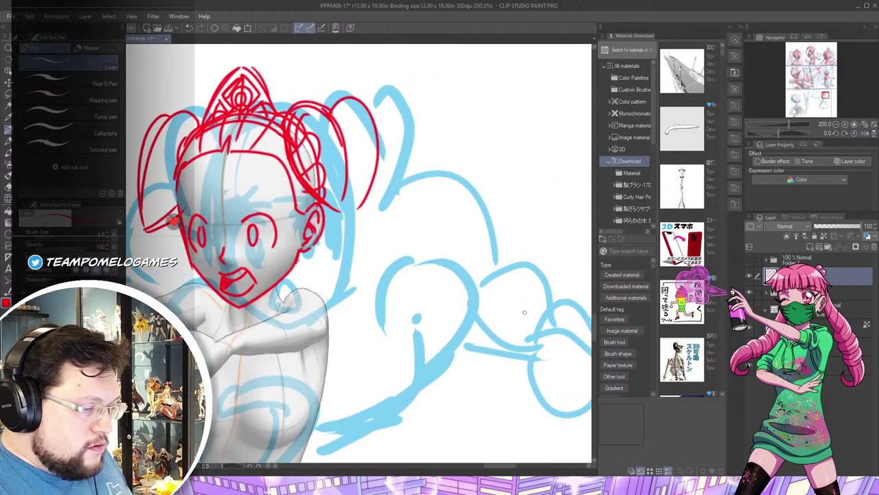
left_click_drag(536, 308, 445, 272)
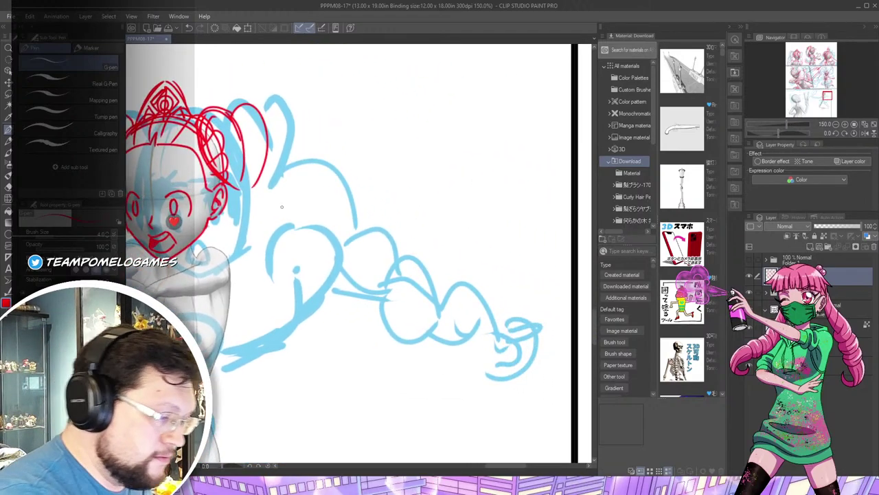
left_click_drag(228, 189, 306, 220)
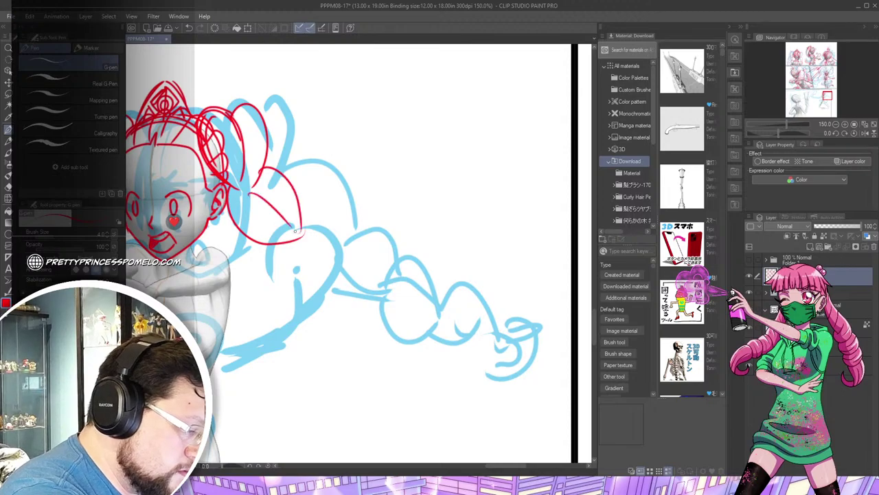
mouse_move(270, 246)
left_mouse_down()
mouse_move(314, 286)
mouse_move(326, 240)
mouse_move(356, 277)
left_mouse_up()
left_click_drag(302, 220, 359, 268)
mouse_move(312, 286)
left_mouse_down()
mouse_move(330, 315)
mouse_move(408, 299)
left_mouse_up()
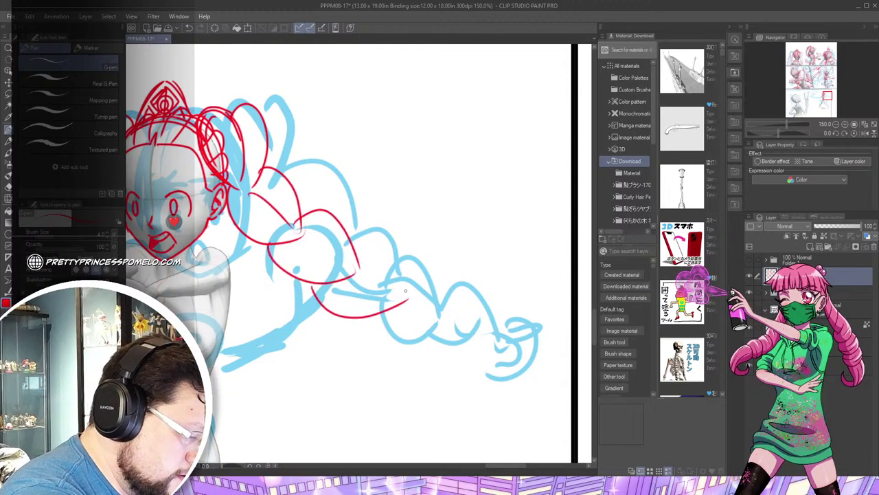
Continue the braid with smaller segments to a tie and curled tip, and add strand lines inside the segments
mouse_move(354, 251)
left_mouse_down()
mouse_move(405, 299)
mouse_move(435, 297)
mouse_move(479, 318)
left_mouse_up()
left_click_drag(431, 296, 495, 350)
mouse_move(478, 312)
left_mouse_down()
mouse_move(490, 350)
mouse_move(509, 324)
mouse_move(519, 385)
mouse_move(522, 356)
left_mouse_up()
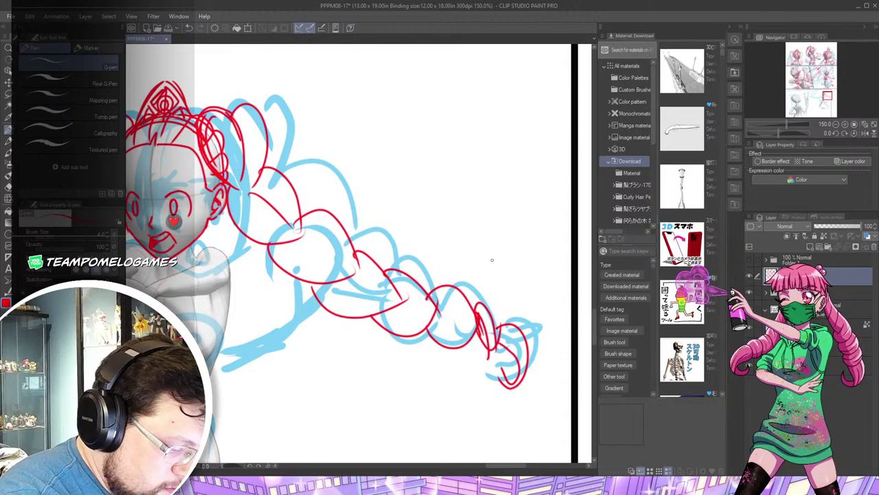
left_click_drag(310, 242, 393, 294)
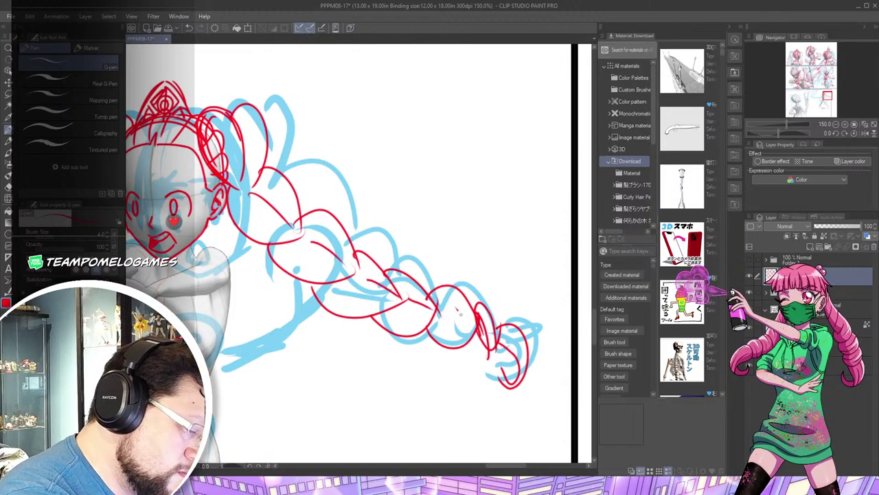
left_click_drag(461, 314, 473, 330)
Draw the overlapping segments of the second braid, tapering away from the head on the side opposite the ear
left_click_drag(131, 212, 405, 242)
mouse_move(364, 206)
left_mouse_down()
mouse_move(350, 273)
mouse_move(296, 314)
left_mouse_up()
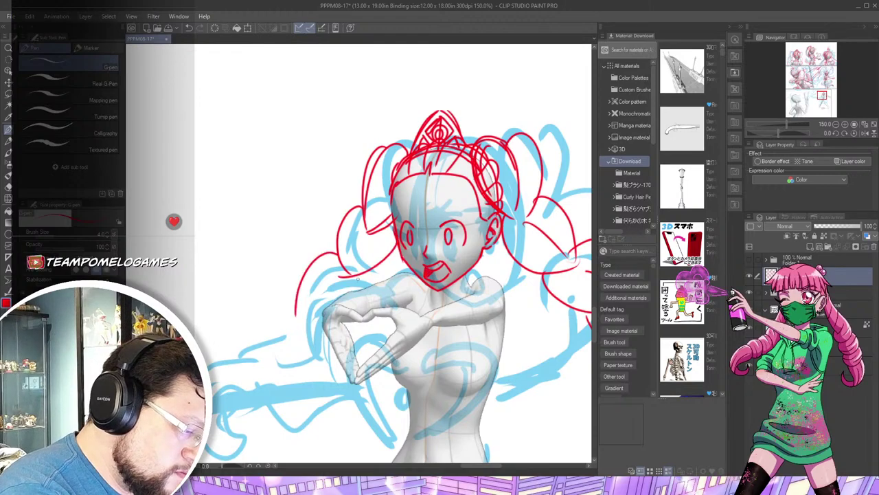
left_click_drag(417, 254, 515, 217)
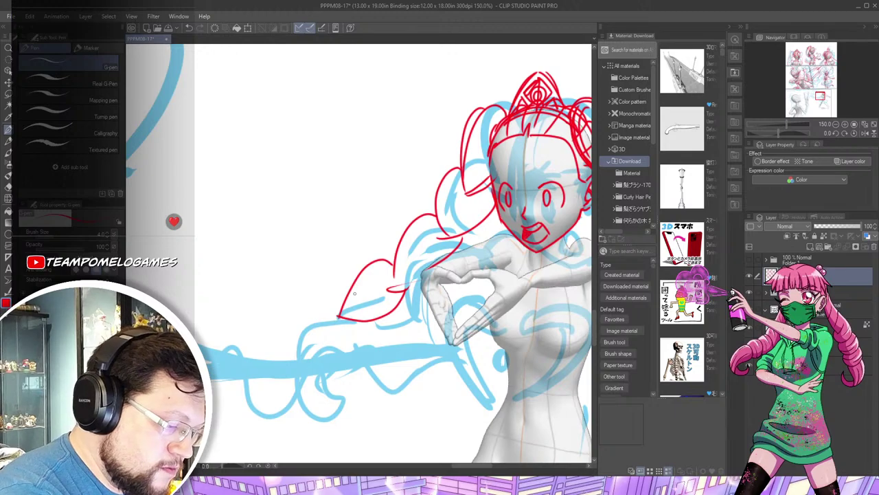
left_click_drag(296, 319, 358, 316)
left_click_drag(304, 296, 255, 303)
left_click_drag(256, 303, 299, 326)
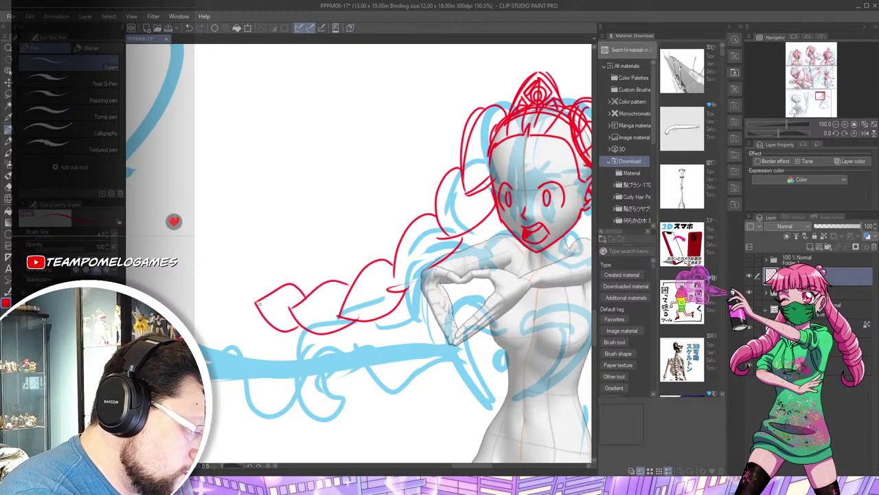
left_click_drag(274, 290, 246, 318)
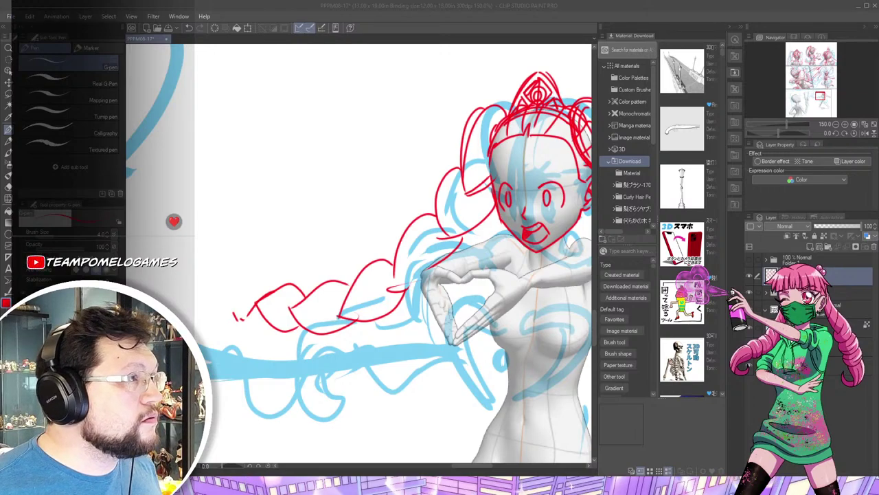
Finish the second braid with a tie and a small curled tip
left_click(284, 311)
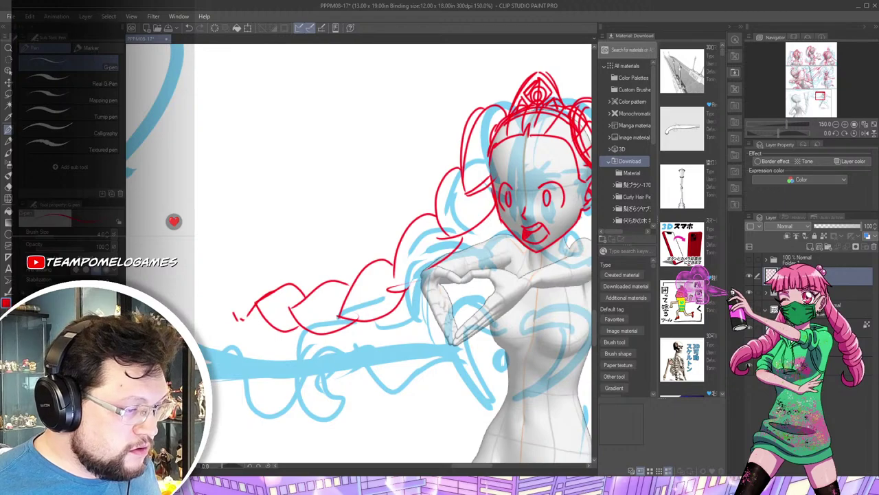
scroll(491, 242, "down", 5)
scroll(491, 242, "up", 2)
mouse_move(529, 256)
left_mouse_down()
mouse_move(350, 221)
mouse_move(370, 230)
left_mouse_up()
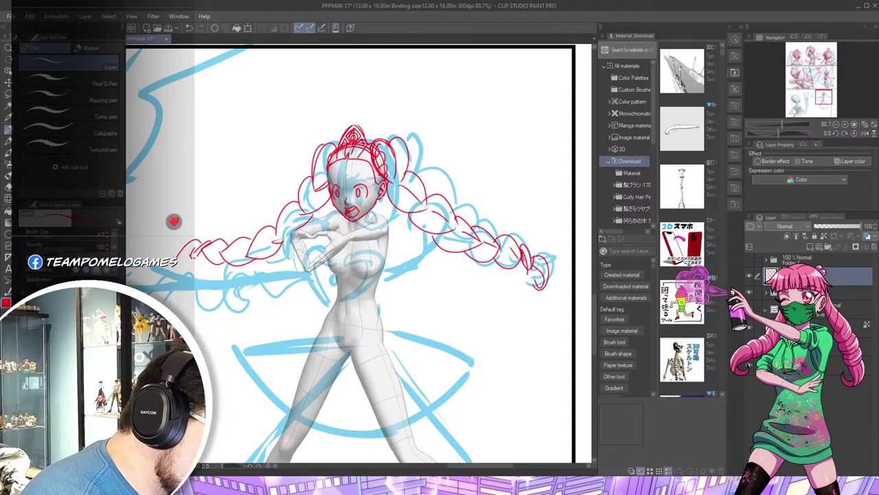
left_click_drag(200, 244, 177, 272)
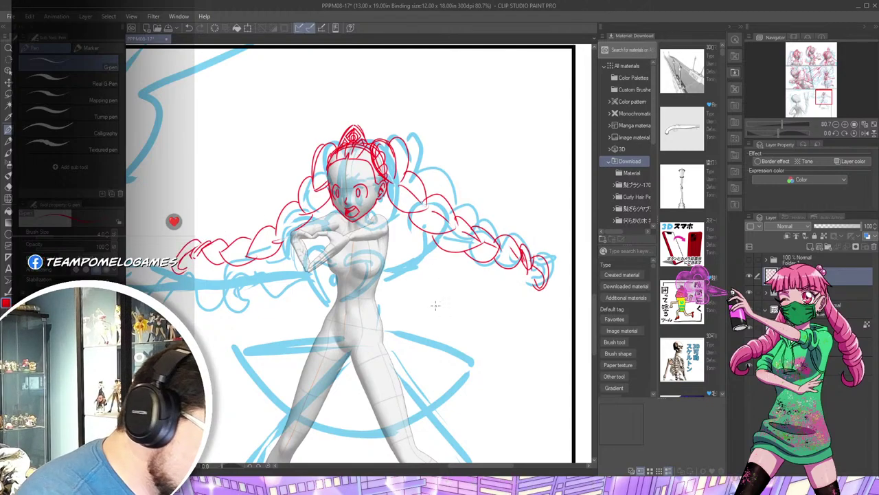
Outline both gloved hands forming a heart in front of the chest, with spiky frilled cuffs at the wrists
scroll(357, 240, "up", 4)
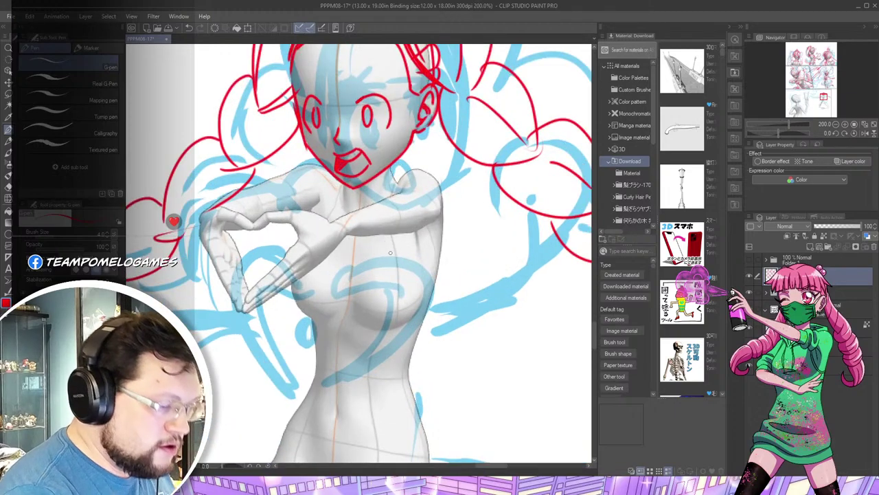
mouse_move(440, 243)
left_mouse_down()
mouse_move(482, 259)
mouse_move(450, 260)
mouse_move(381, 233)
mouse_move(362, 250)
mouse_move(376, 246)
mouse_move(393, 282)
mouse_move(356, 320)
left_mouse_up()
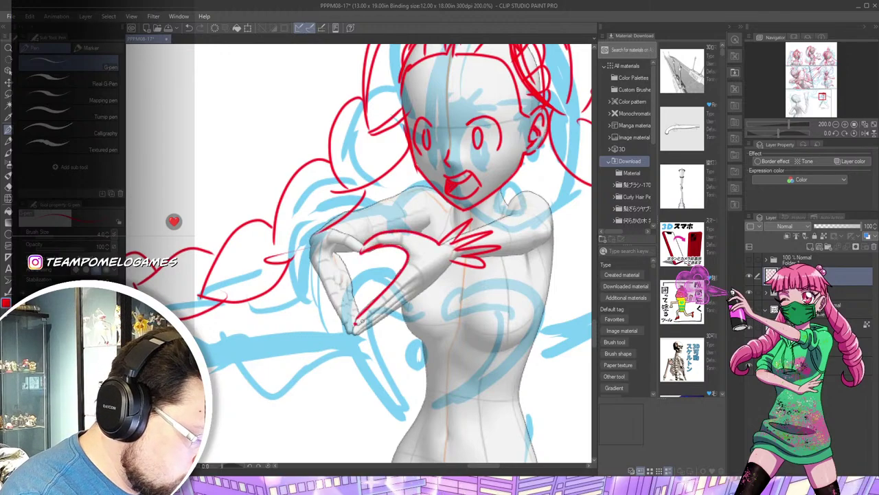
mouse_move(405, 286)
left_mouse_down()
mouse_move(351, 335)
mouse_move(428, 287)
mouse_move(454, 258)
left_mouse_up()
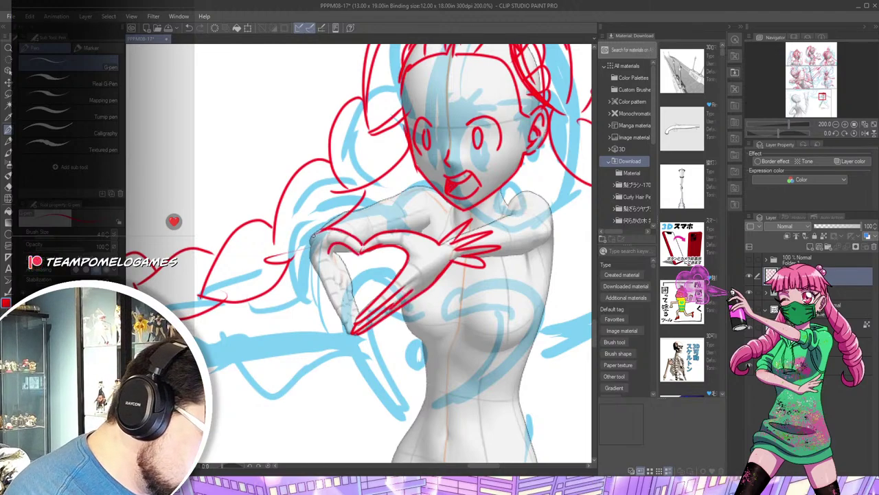
mouse_move(310, 219)
left_mouse_down()
mouse_move(297, 234)
mouse_move(343, 330)
left_mouse_up()
left_click_drag(334, 287, 350, 323)
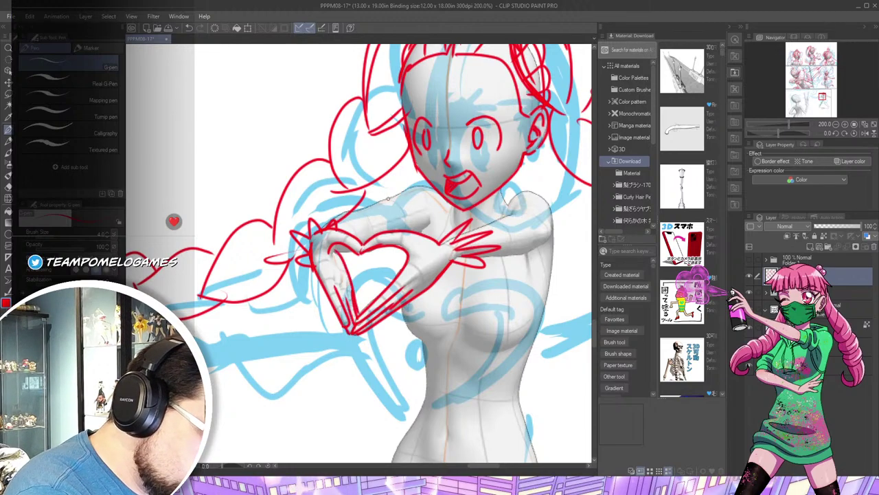
Draw the rounded puff sleeves on both shoulders and the collar around the neck
left_click_drag(386, 197, 404, 230)
mouse_move(379, 201)
left_mouse_down()
mouse_move(407, 233)
mouse_move(388, 189)
mouse_move(397, 171)
mouse_move(387, 181)
left_mouse_up()
left_click_drag(510, 209, 548, 225)
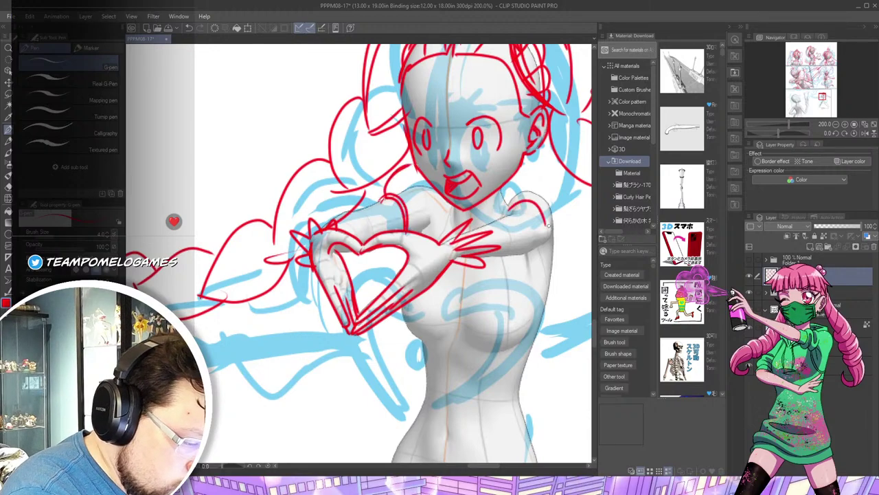
key("ctrl+z")
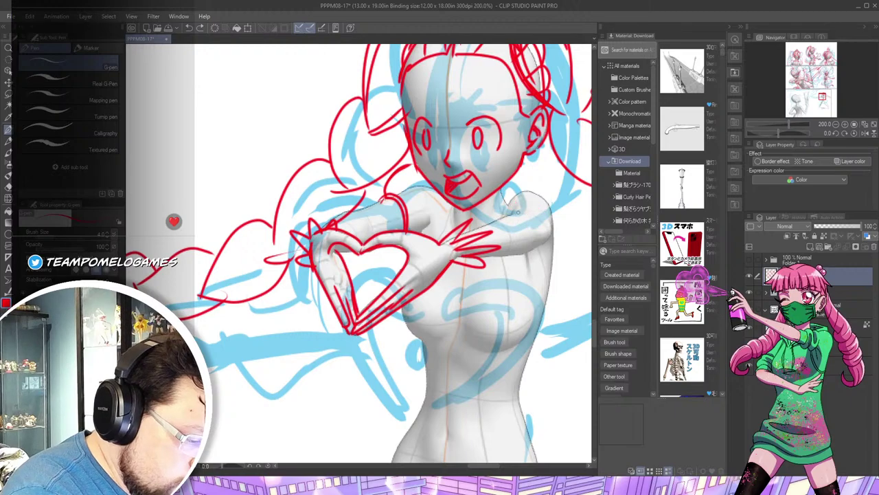
mouse_move(510, 210)
left_mouse_down()
mouse_move(555, 224)
mouse_move(555, 213)
mouse_move(509, 195)
left_mouse_up()
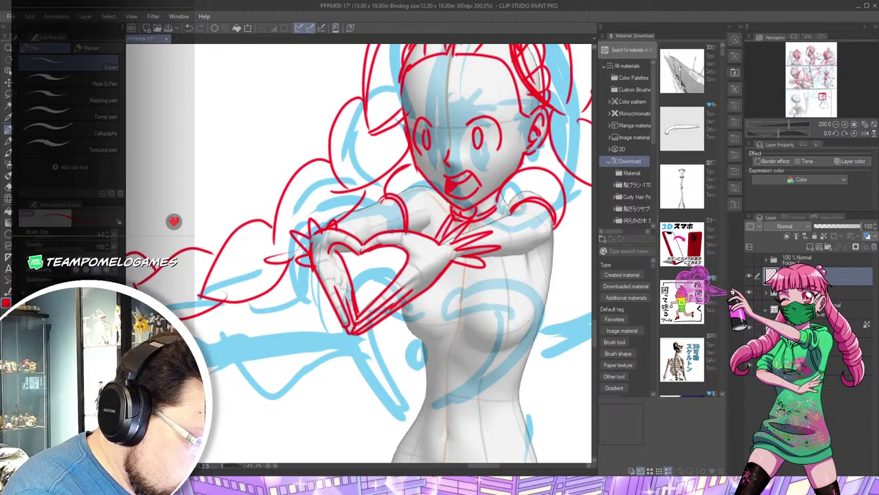
left_click_drag(499, 198, 502, 217)
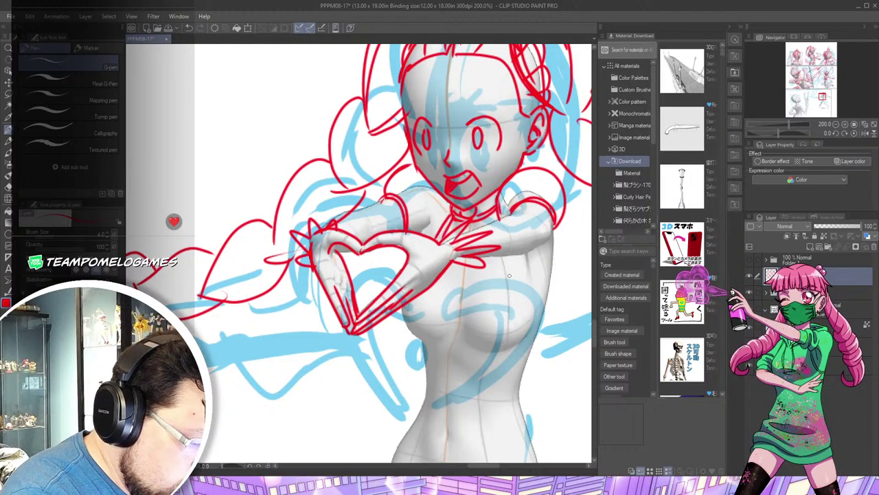
Draw a double-ringed round brooch at the center of the chest and the curved bust outline on both sides of it
mouse_move(468, 301)
left_mouse_down()
mouse_move(482, 337)
mouse_move(439, 337)
left_mouse_up()
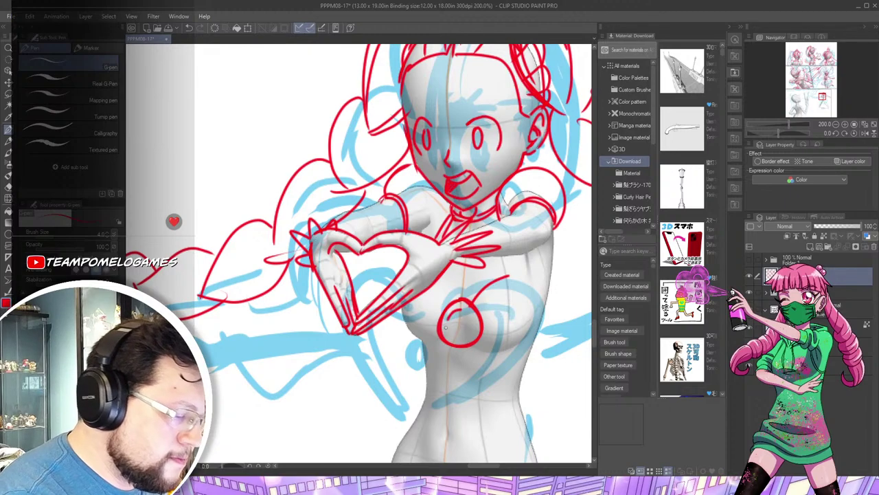
left_click_drag(470, 313, 471, 316)
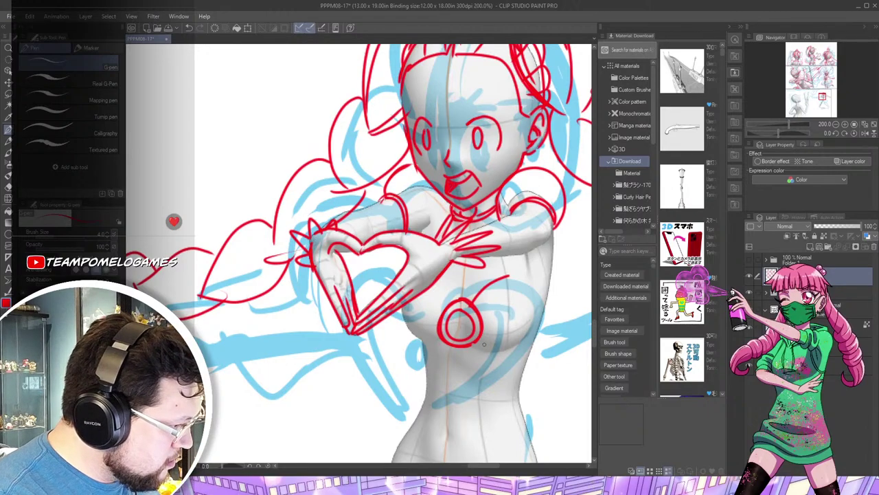
left_click_drag(474, 344, 510, 351)
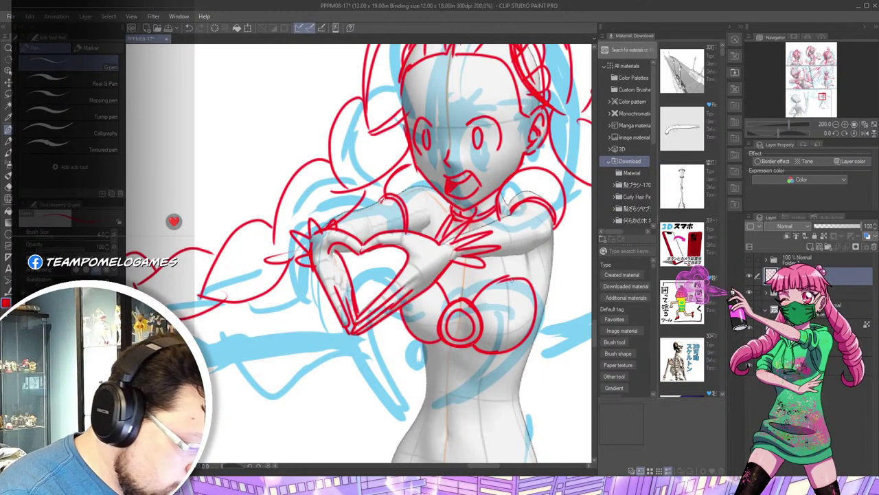
Add the bodice's outer edge and short fold lines above the brooch, and contour the arms and thumb
left_click_drag(535, 274, 543, 317)
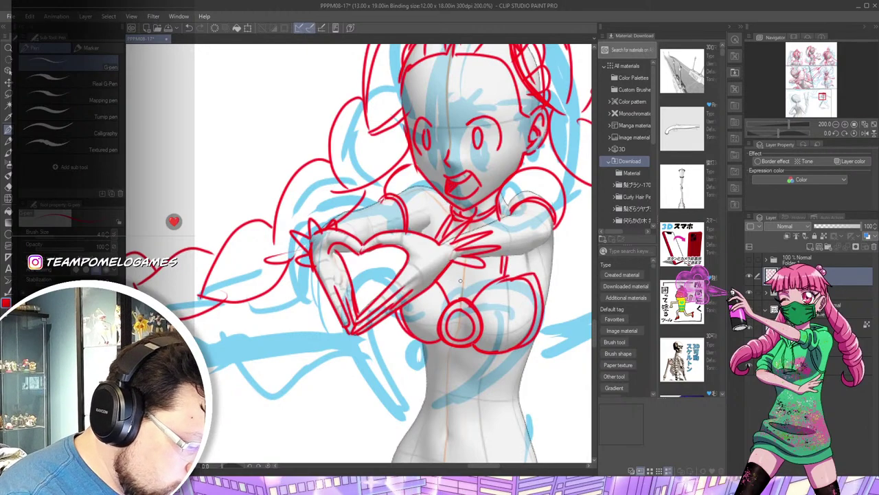
left_click_drag(467, 279, 470, 292)
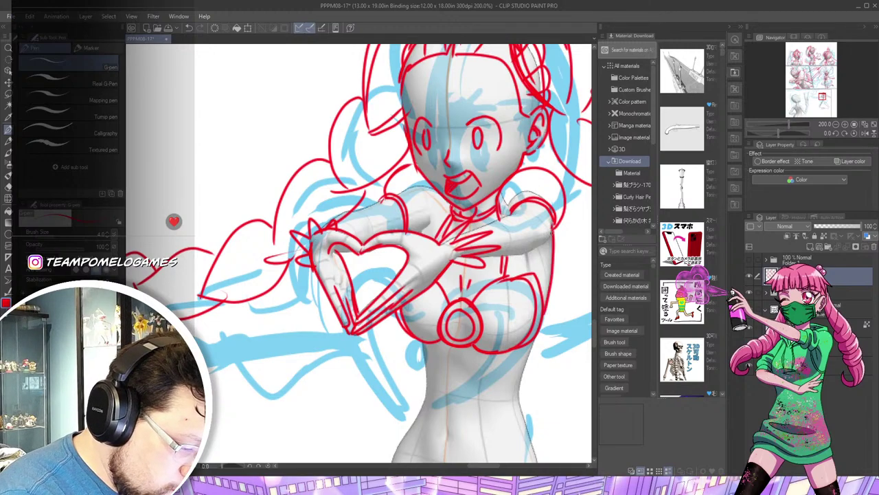
mouse_move(549, 241)
left_mouse_down()
mouse_move(486, 258)
mouse_move(473, 243)
mouse_move(482, 222)
mouse_move(530, 213)
left_mouse_up()
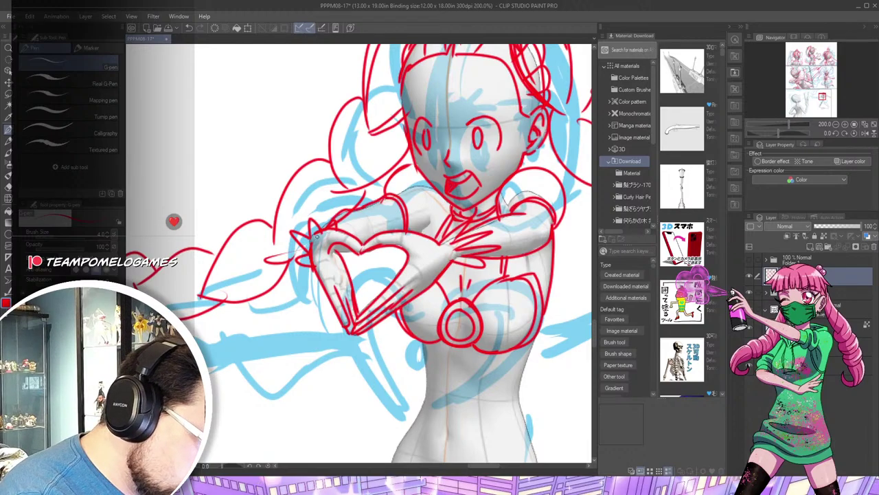
left_click_drag(371, 226, 344, 257)
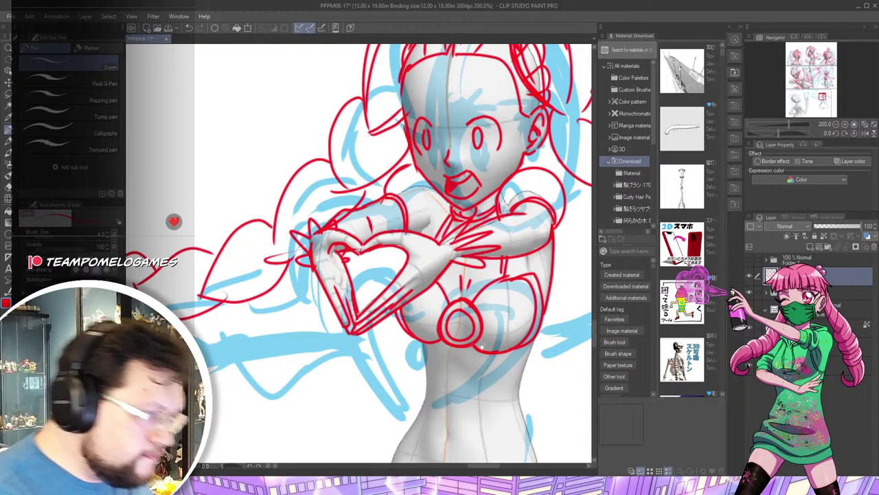
Draw pointed ribbon tails hanging from the brooch and the split, curved hem of the bodice below them
mouse_move(511, 393)
left_mouse_down()
mouse_move(512, 278)
mouse_move(451, 274)
left_mouse_up()
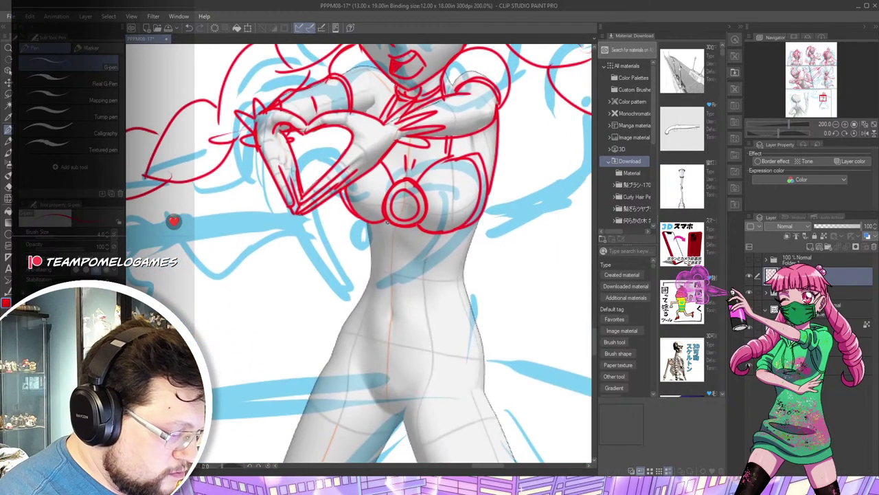
mouse_move(385, 232)
left_mouse_down()
mouse_move(357, 281)
mouse_move(383, 263)
mouse_move(383, 288)
mouse_move(403, 230)
mouse_move(413, 298)
mouse_move(418, 265)
mouse_move(443, 289)
left_mouse_up()
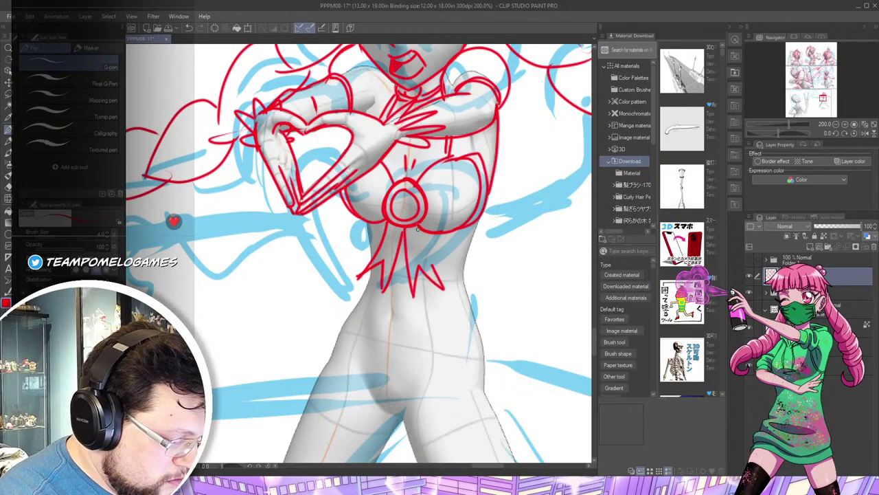
left_click_drag(400, 245, 395, 300)
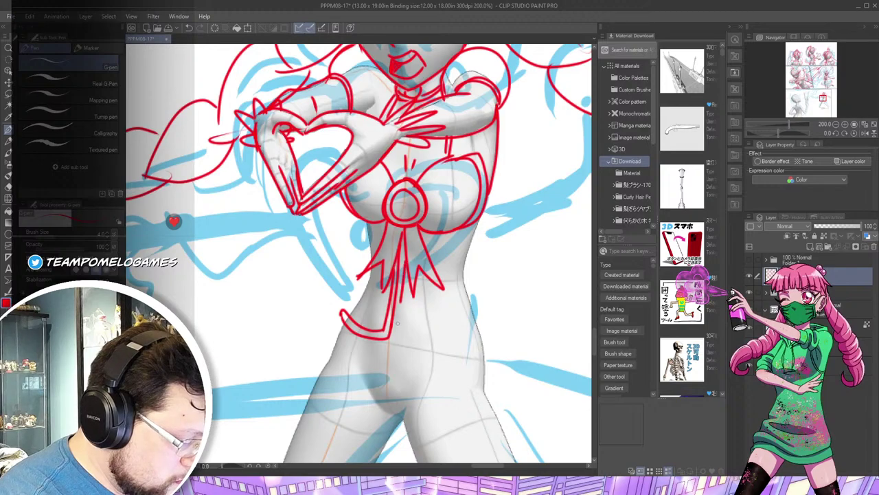
mouse_move(390, 336)
left_mouse_down()
mouse_move(441, 347)
mouse_move(485, 318)
mouse_move(399, 328)
left_mouse_up()
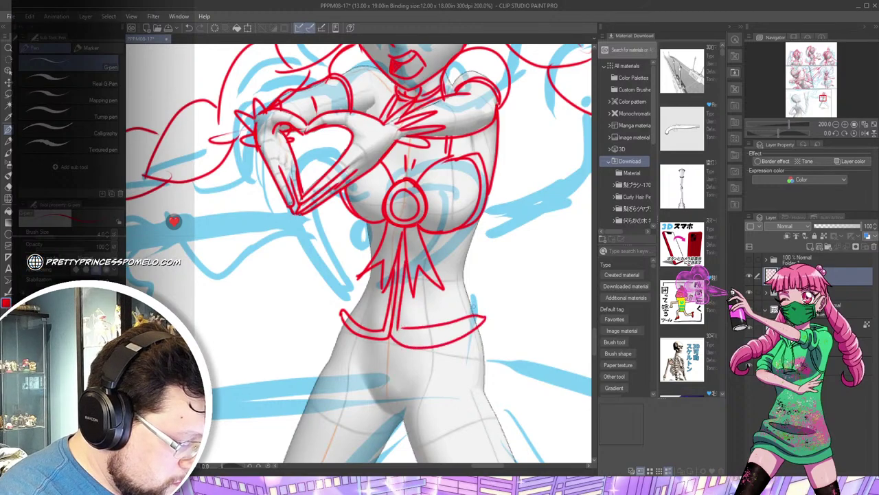
mouse_move(476, 312)
left_mouse_down()
mouse_move(464, 270)
mouse_move(489, 208)
left_mouse_up()
mouse_move(441, 339)
left_mouse_down()
mouse_move(478, 307)
mouse_move(409, 329)
mouse_move(460, 324)
left_mouse_up()
key("ctrl+z")
key("ctrl+z")
key("ctrl+z")
key("ctrl+z")
key("ctrl+z")
key("ctrl+z")
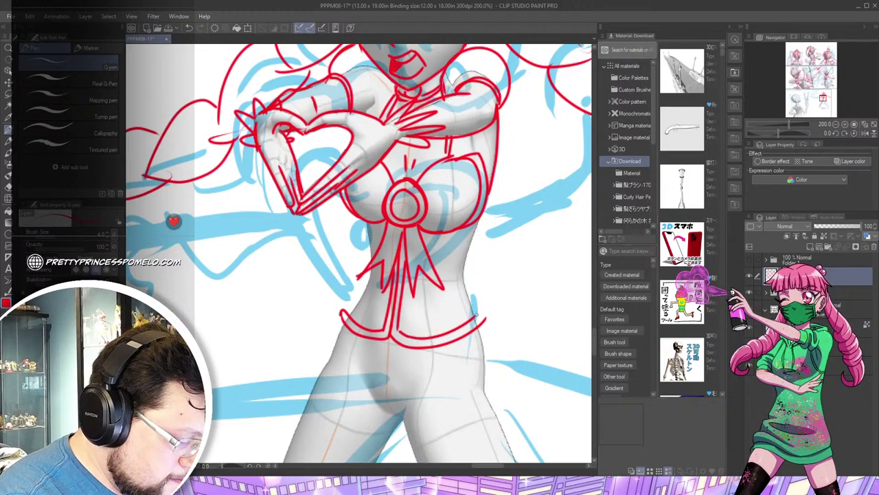
Draw the waist contours on both sides of the torso down to the bodice hem
left_click_drag(481, 217, 464, 303)
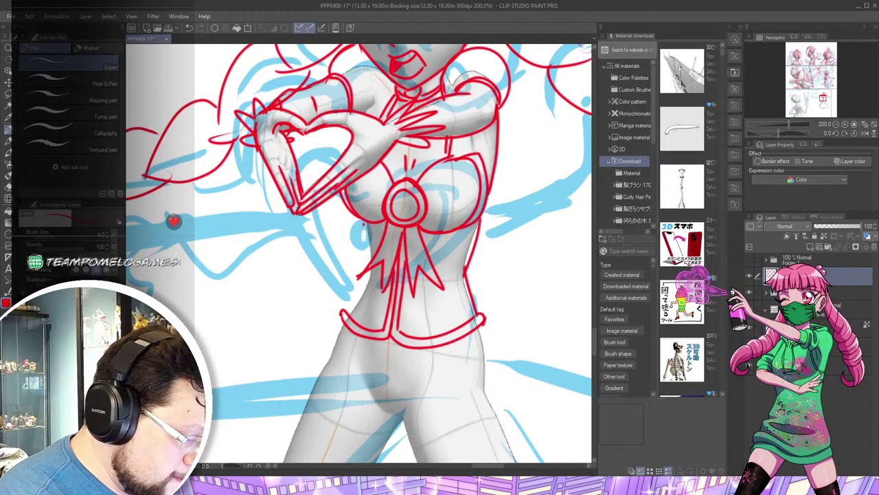
left_click_drag(365, 281, 346, 311)
Draw the two large rounded front panels of the skirt flaring out from the bodice hem over the thighs
left_click_drag(476, 366, 465, 228)
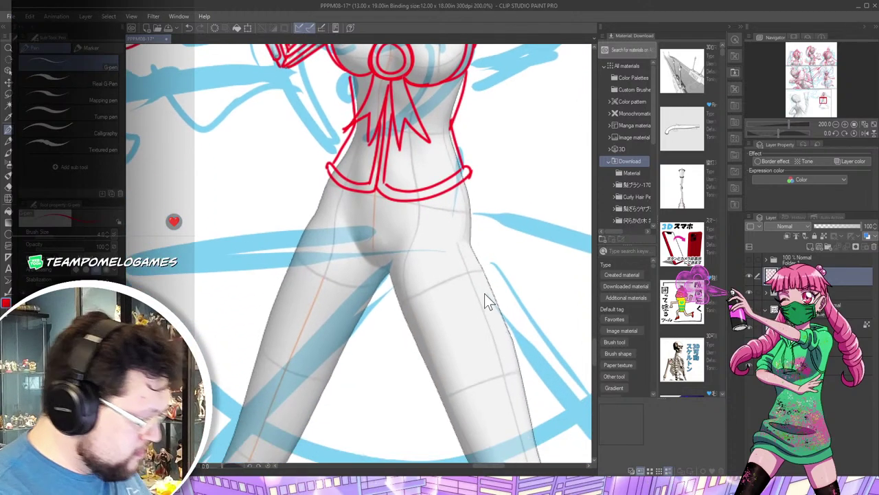
scroll(487, 296, "down", 1)
left_click_drag(489, 341, 447, 283)
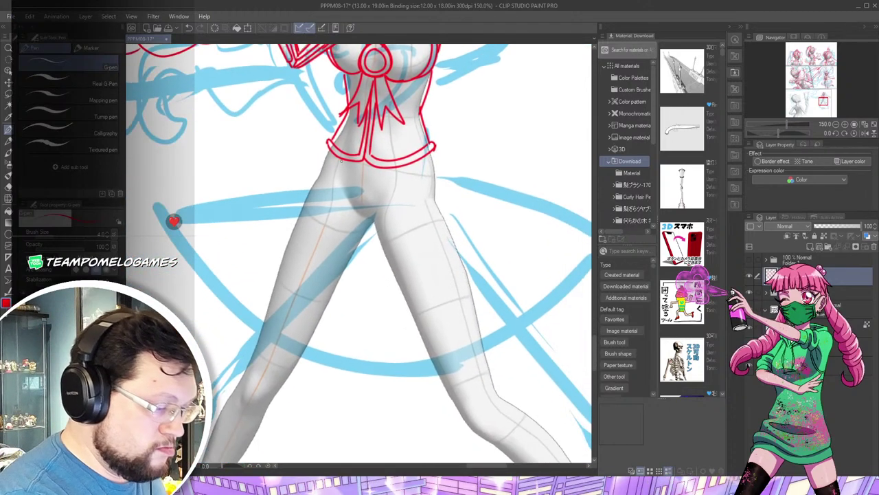
mouse_move(341, 161)
left_mouse_down()
mouse_move(281, 229)
mouse_move(315, 184)
mouse_move(262, 272)
left_mouse_up()
mouse_move(306, 321)
left_mouse_down()
mouse_move(353, 332)
mouse_move(392, 324)
left_mouse_up()
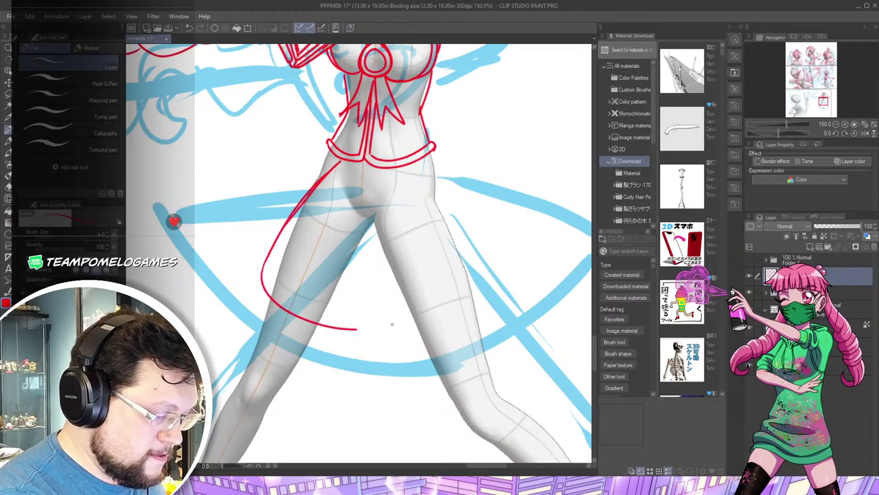
mouse_move(403, 271)
left_mouse_down()
mouse_move(395, 170)
mouse_move(424, 319)
mouse_move(495, 298)
mouse_move(553, 245)
mouse_move(518, 185)
mouse_move(439, 154)
left_mouse_up()
left_click_drag(404, 179, 446, 320)
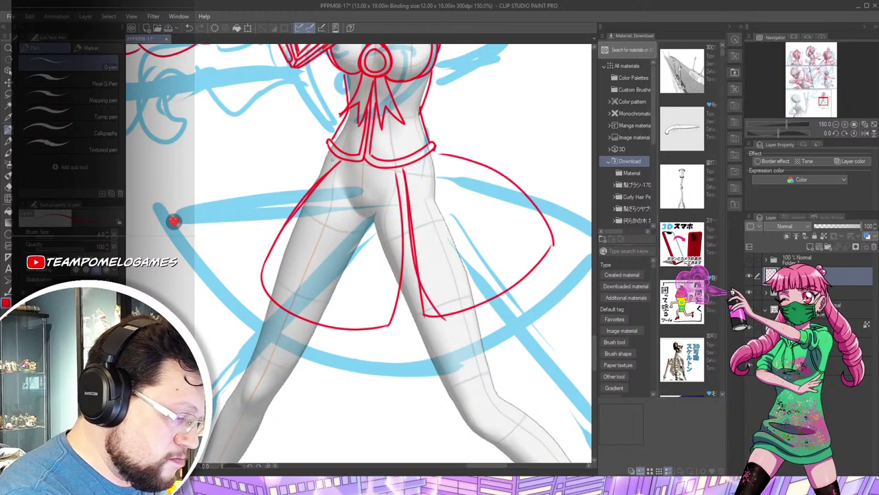
Draw the rounded side and back panels of the skirt, with short connecting folds between the lower panel edges
left_click_drag(332, 158, 260, 233)
mouse_move(328, 165)
left_mouse_down()
mouse_move(240, 245)
mouse_move(193, 195)
mouse_move(326, 137)
mouse_move(263, 140)
left_mouse_up()
mouse_move(422, 123)
left_mouse_down()
mouse_move(472, 121)
mouse_move(519, 174)
left_mouse_up()
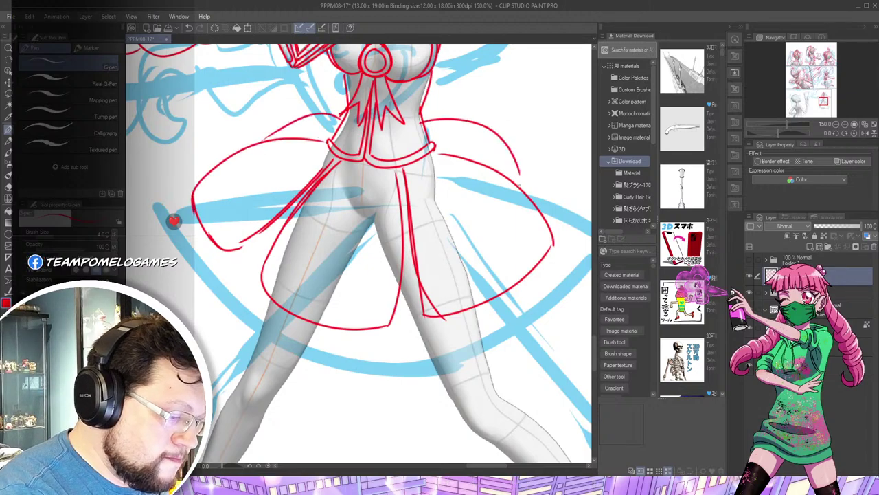
left_click_drag(244, 240, 262, 272)
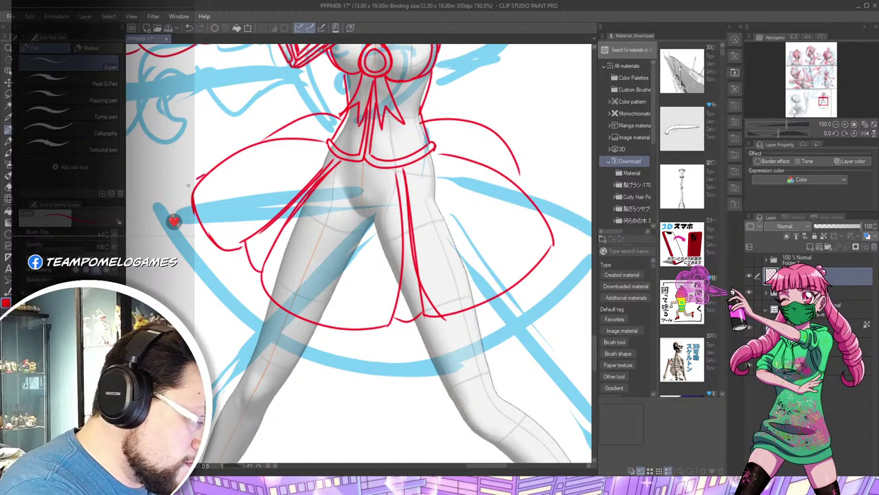
Draw the underskirt's long curved hem below the panels and join its ends to the back of the skirt
mouse_move(197, 178)
left_mouse_down()
mouse_move(173, 201)
mouse_move(182, 231)
mouse_move(234, 298)
mouse_move(299, 334)
left_mouse_up()
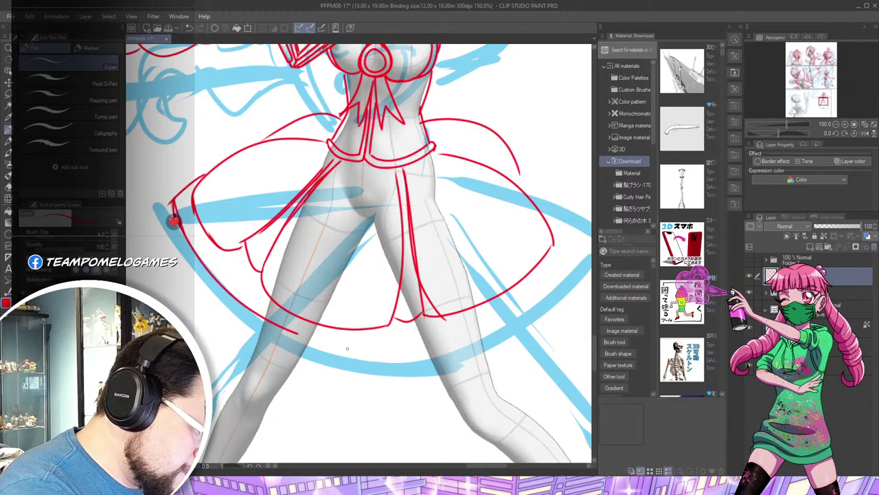
mouse_move(347, 348)
left_mouse_down()
mouse_move(413, 356)
mouse_move(553, 297)
mouse_move(573, 270)
left_mouse_up()
key("ctrl+z")
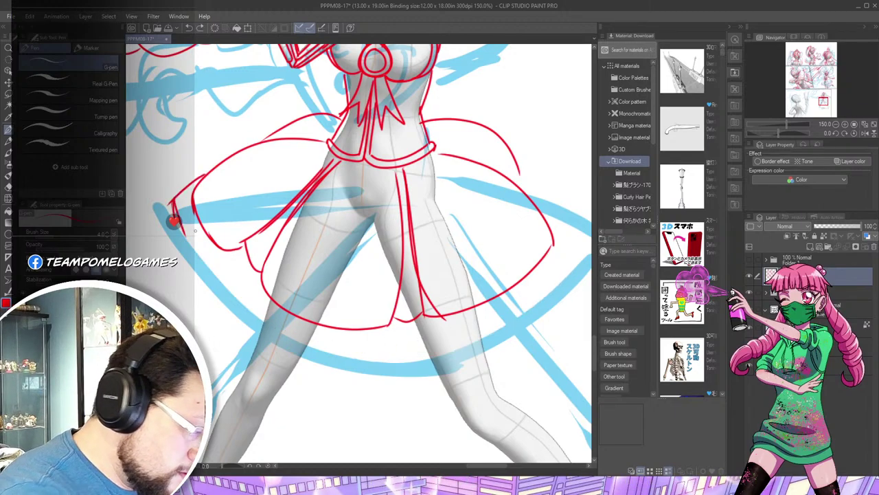
mouse_move(180, 221)
left_mouse_down()
mouse_move(219, 282)
mouse_move(275, 330)
mouse_move(325, 349)
mouse_move(393, 352)
left_mouse_up()
mouse_move(454, 337)
left_mouse_down()
mouse_move(542, 294)
mouse_move(565, 264)
mouse_move(555, 218)
left_mouse_up()
left_click_drag(529, 184, 535, 209)
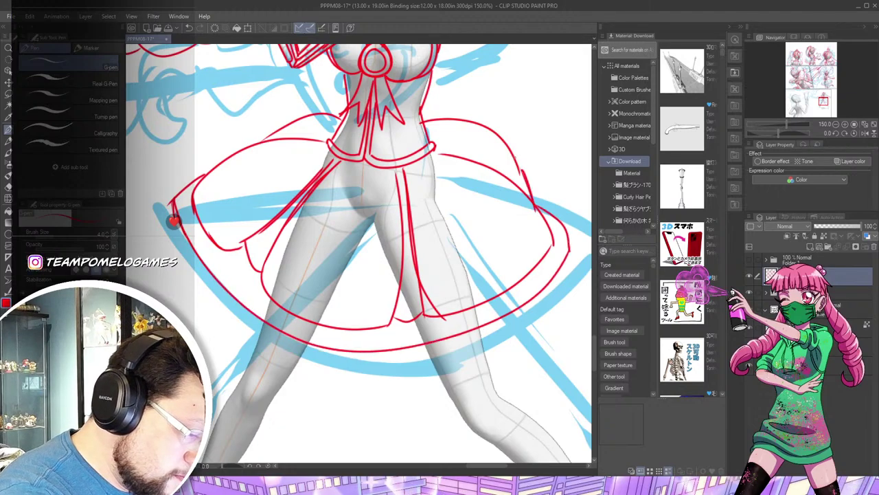
Add a jagged ruffle trim along the whole underskirt hem, with short fold lines between the ruffles
mouse_move(173, 199)
left_mouse_down()
mouse_move(147, 224)
mouse_move(159, 250)
left_mouse_up()
left_click_drag(590, 290, 550, 294)
left_click_drag(528, 253, 550, 248)
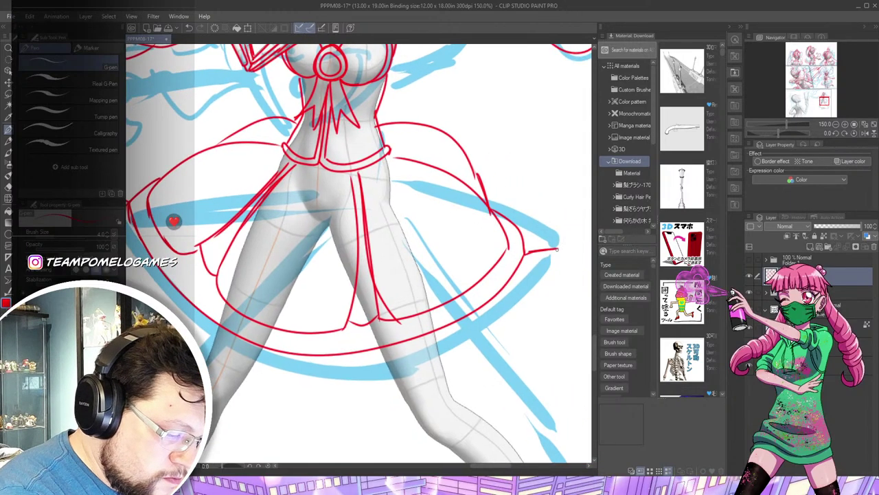
mouse_move(557, 250)
left_mouse_down()
mouse_move(532, 300)
mouse_move(485, 339)
mouse_move(412, 377)
mouse_move(325, 388)
mouse_move(230, 362)
left_mouse_up()
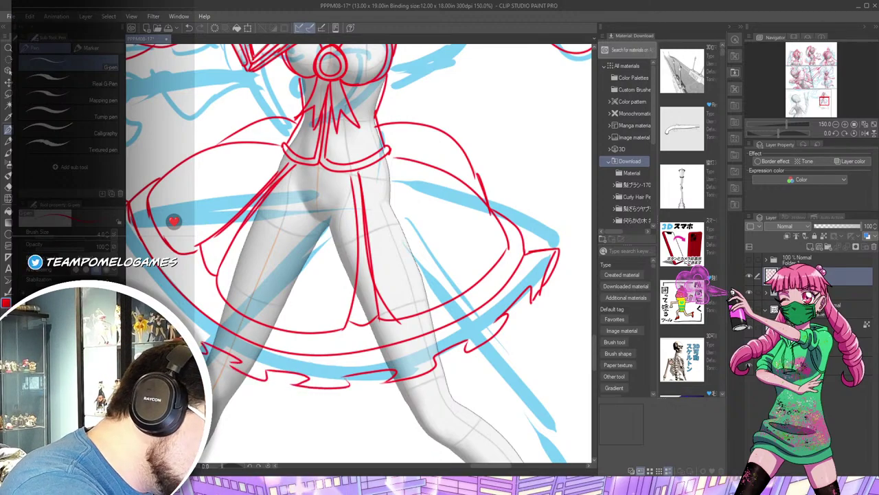
left_click_drag(153, 296, 200, 332)
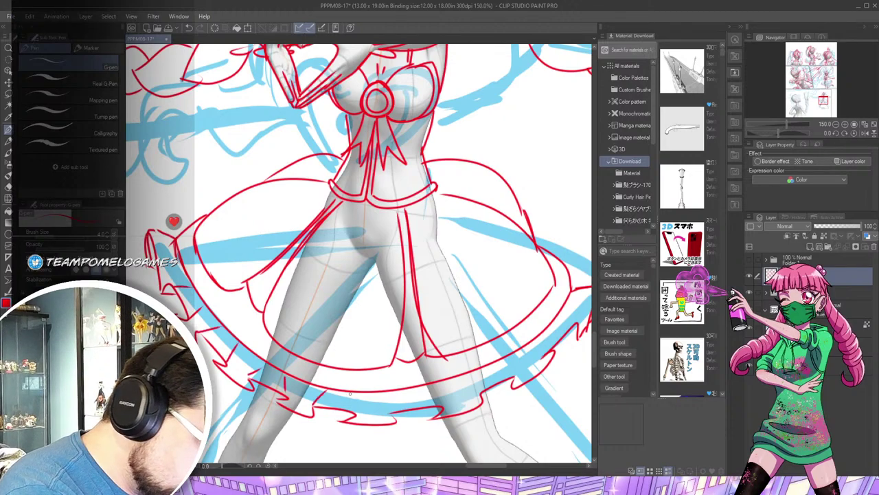
left_click_drag(398, 391, 395, 409)
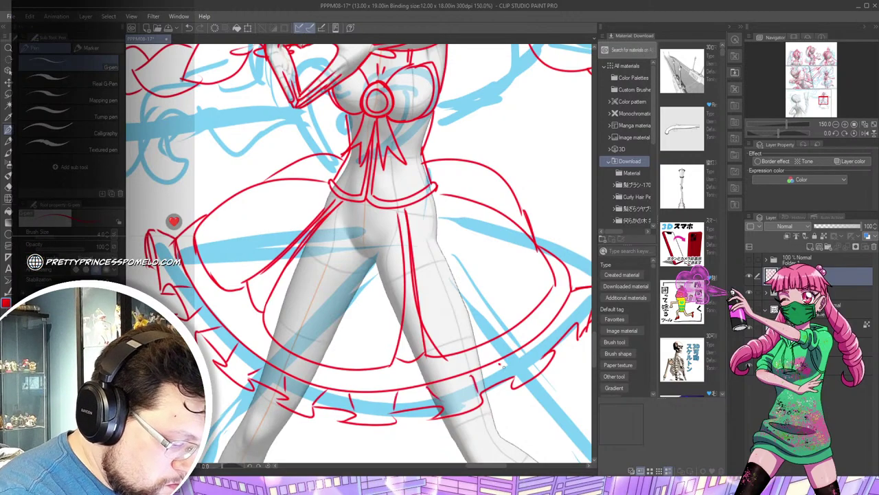
Contour the bent leg below the skirt and draw a double-banded boot cuff with a wing ornament under its knee
left_click_drag(480, 345, 377, 136)
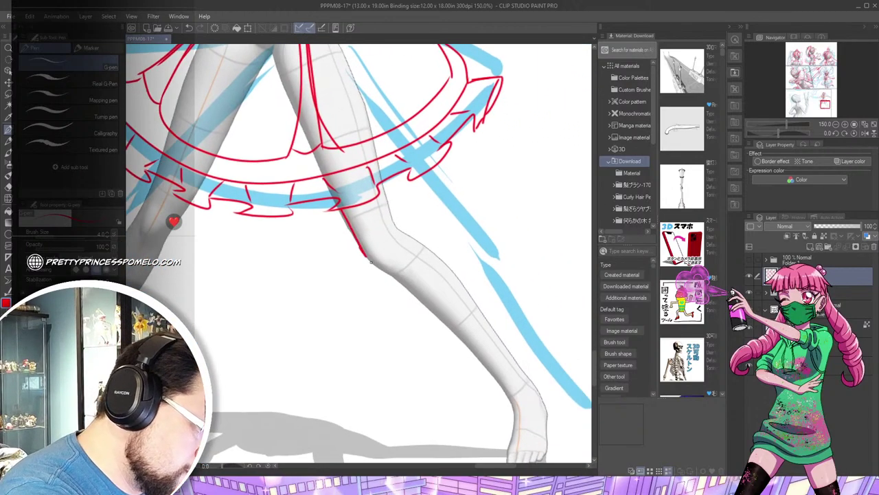
mouse_move(396, 279)
left_mouse_down()
mouse_move(423, 249)
mouse_move(425, 268)
mouse_move(398, 280)
mouse_move(421, 300)
mouse_move(445, 277)
left_mouse_up()
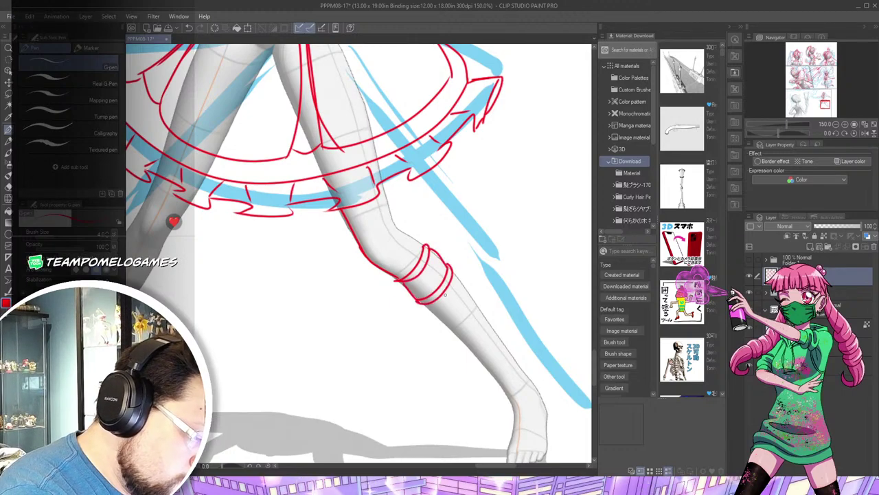
left_click_drag(442, 298, 474, 294)
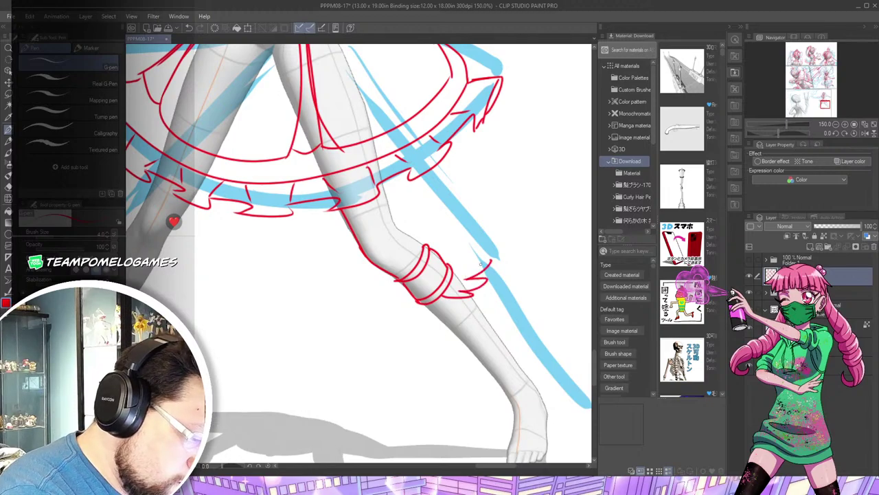
Draw the matching banded boot cuff with a wing ornament below the straight leg's knee
left_click_drag(346, 295, 511, 332)
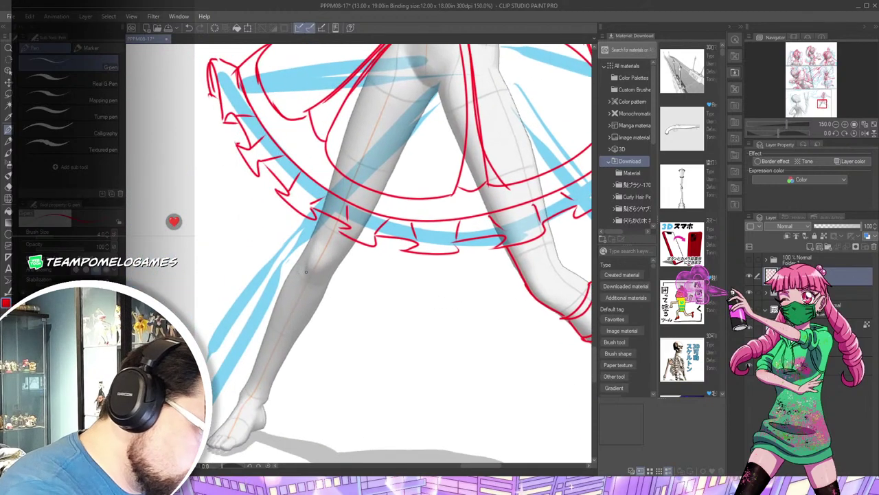
mouse_move(293, 263)
left_mouse_down()
mouse_move(309, 292)
mouse_move(330, 283)
left_mouse_up()
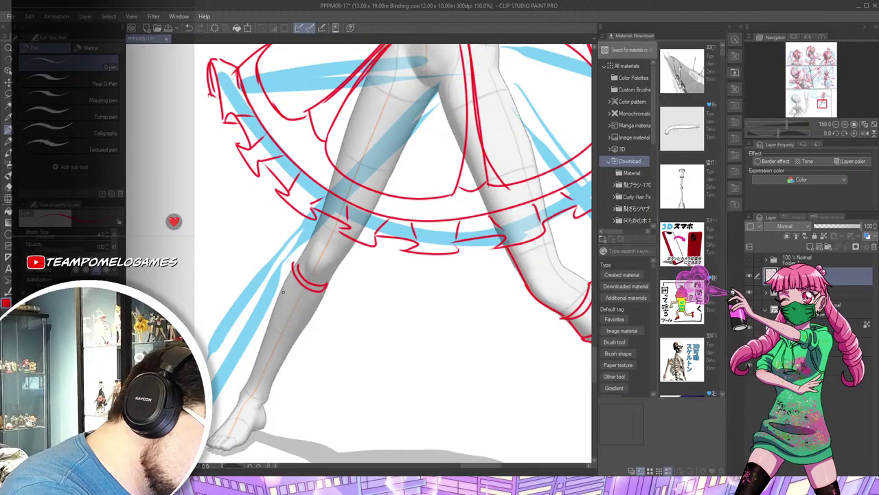
mouse_move(279, 310)
left_mouse_down()
mouse_move(317, 316)
mouse_move(292, 286)
mouse_move(310, 272)
mouse_move(233, 298)
mouse_move(257, 292)
mouse_move(297, 304)
left_mouse_up()
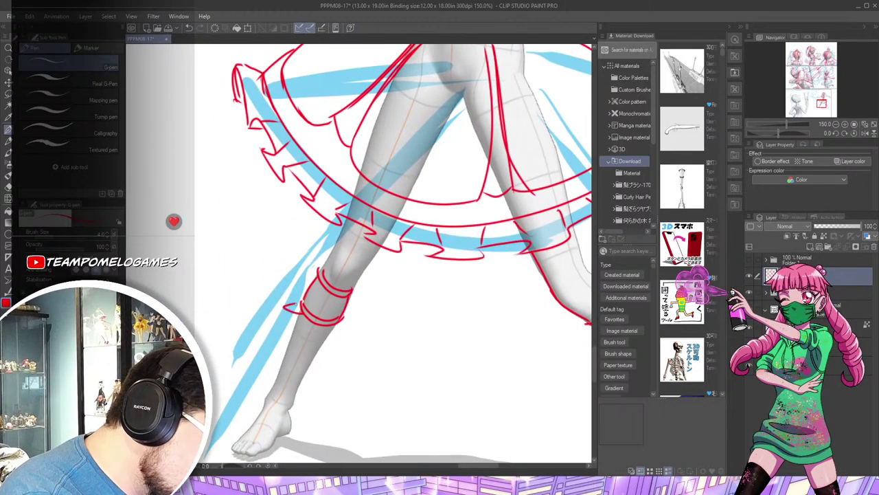
Outline the straight leg's boot from the cuff down both sides of the calf and around the foot, including its sole
left_click_drag(421, 358, 373, 218)
left_click_drag(278, 177, 257, 240)
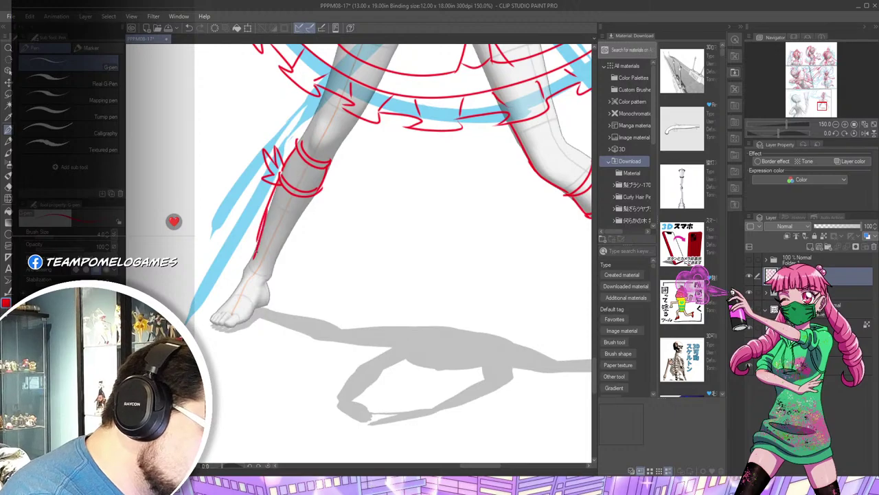
left_click_drag(242, 279, 211, 312)
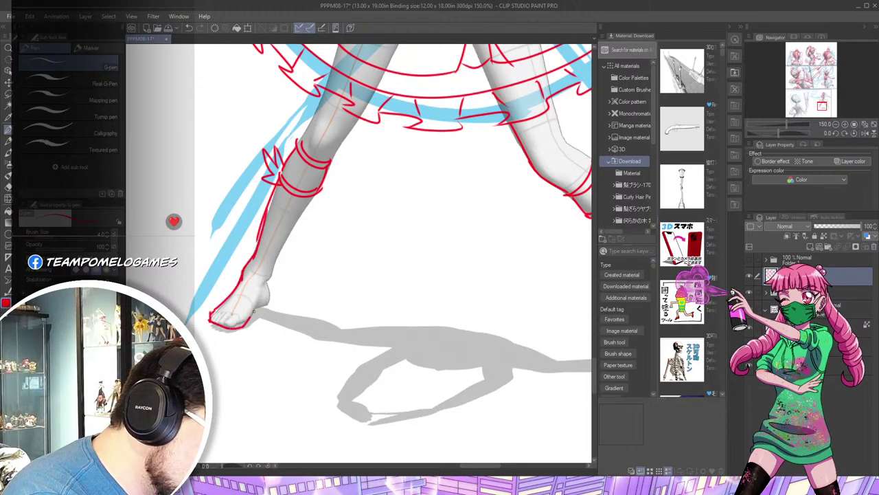
left_click_drag(249, 317, 267, 304)
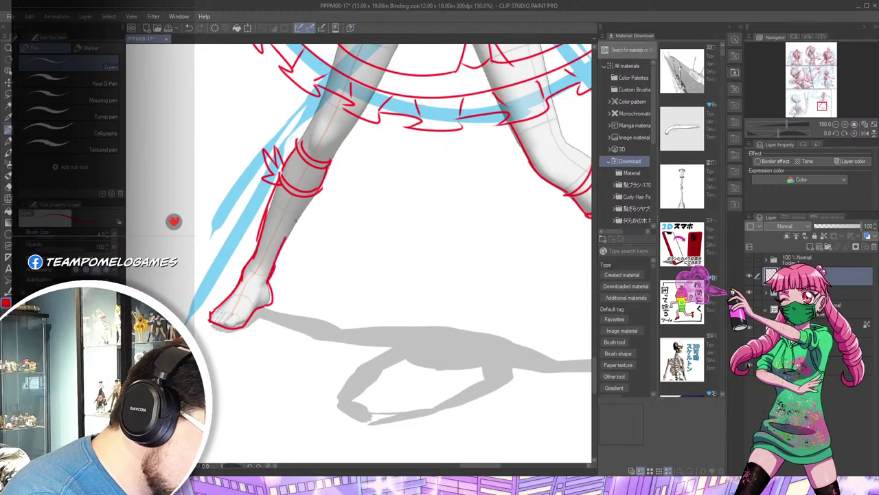
left_click_drag(247, 273, 257, 243)
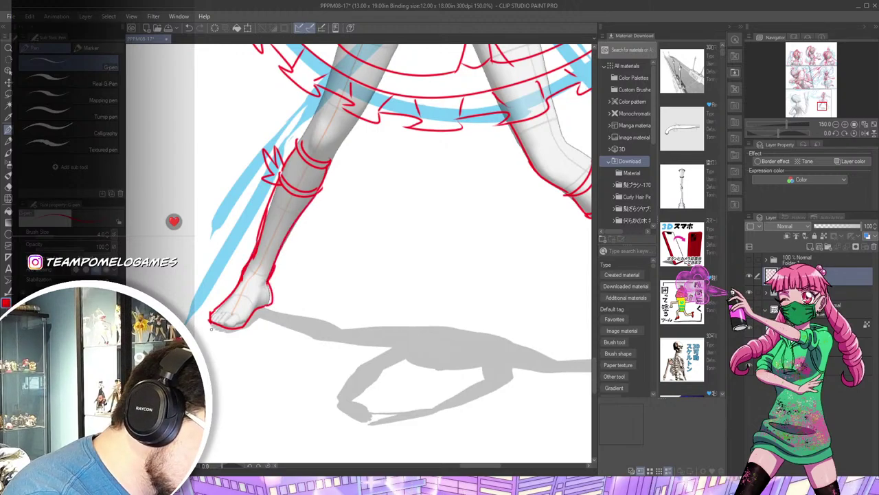
left_click_drag(211, 326, 259, 318)
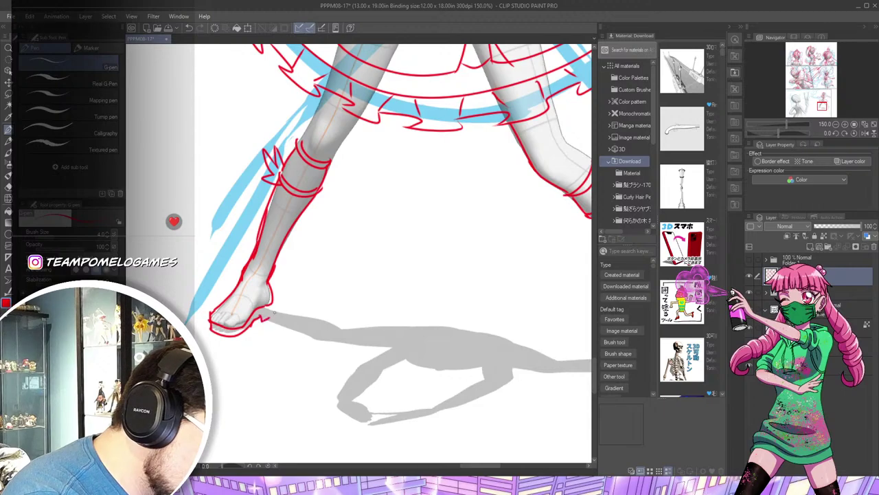
Outline the bent leg's boot from cuff to toe with its sole, and mark short ankle creases on both boots
left_click_drag(500, 315, 253, 318)
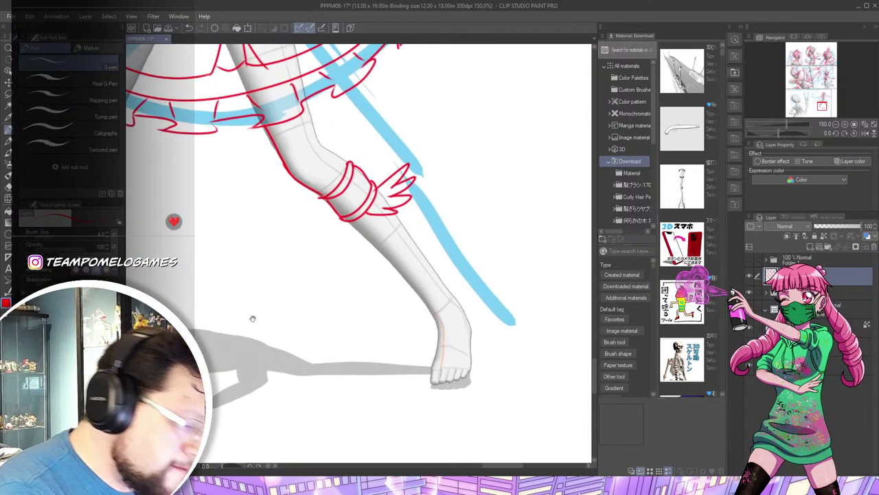
left_click_drag(352, 227, 429, 304)
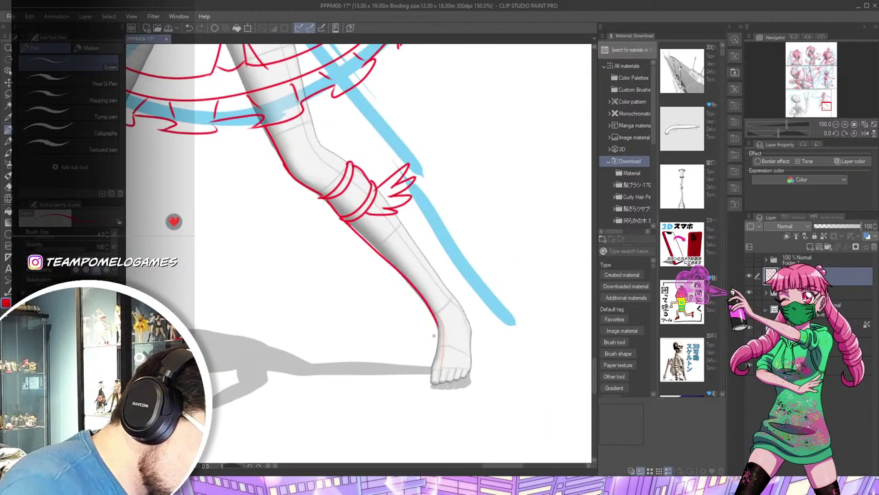
mouse_move(433, 335)
left_mouse_down()
mouse_move(427, 384)
mouse_move(457, 385)
mouse_move(472, 350)
mouse_move(471, 313)
mouse_move(397, 215)
left_mouse_up()
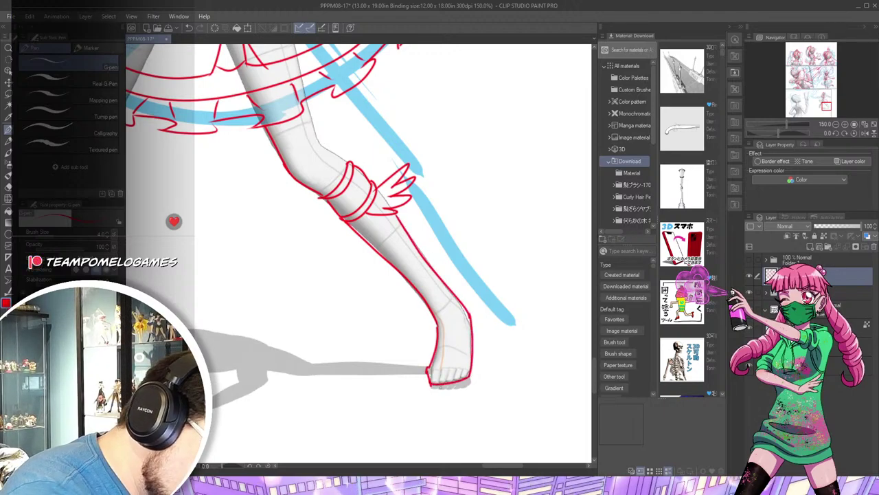
mouse_move(429, 376)
left_mouse_down()
mouse_move(431, 393)
mouse_move(467, 391)
mouse_move(472, 375)
left_mouse_up()
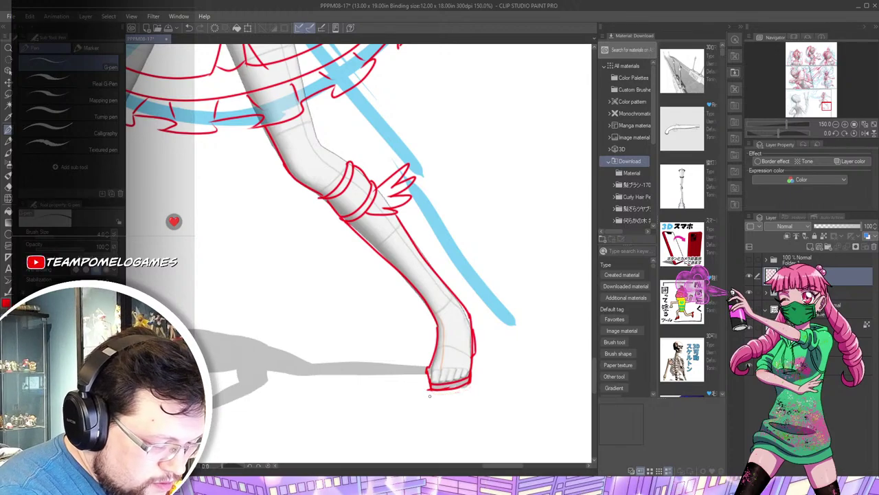
left_click_drag(378, 357, 691, 377)
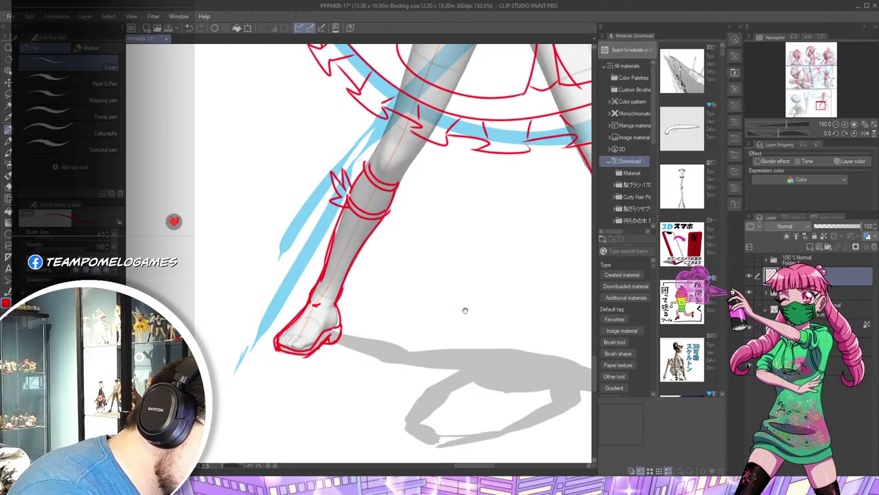
key("h")
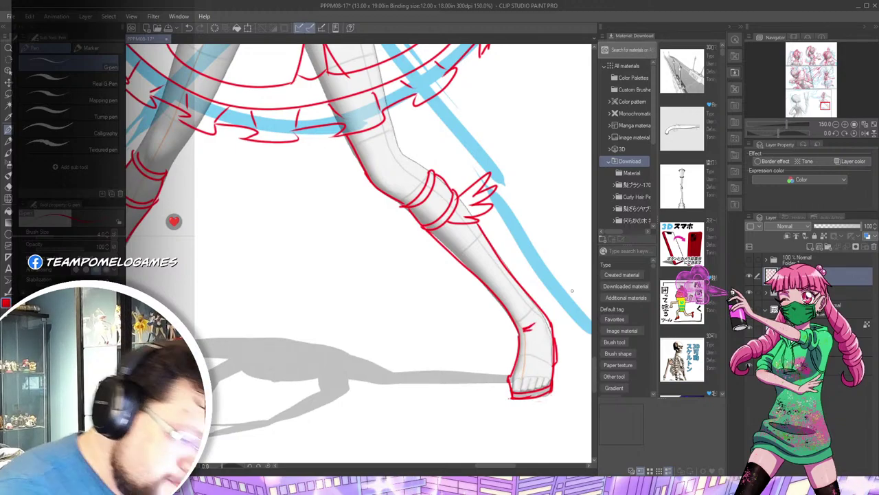
Draw a long pointed ear with inner contour lines on the large profile head in the neighbouring panel
scroll(401, 218, "down", 1)
scroll(471, 192, "up", 5)
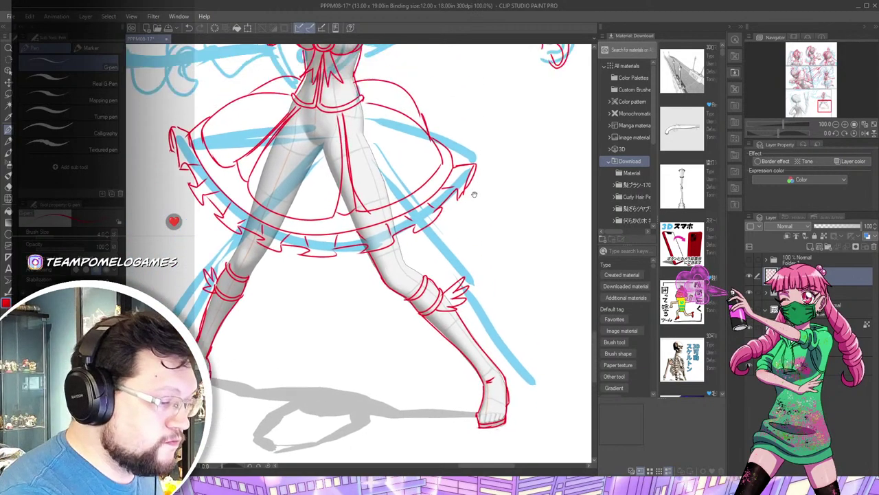
scroll(428, 190, "down", 4)
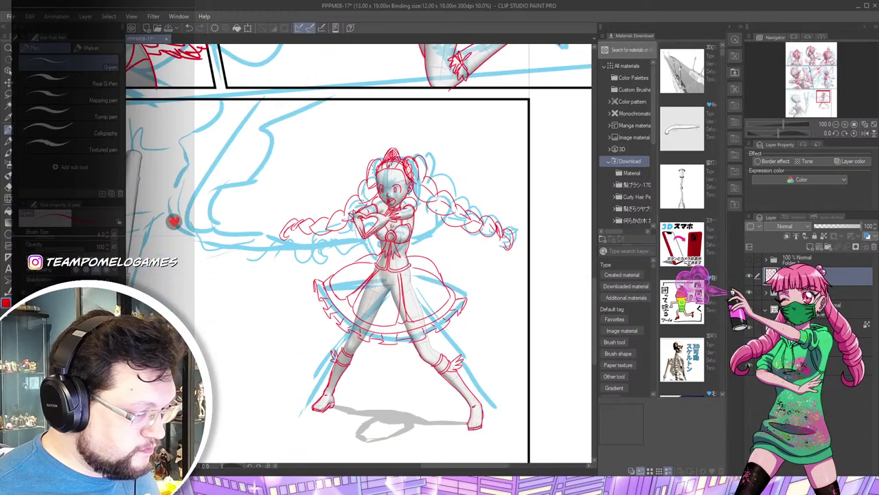
left_click_drag(275, 147, 513, 142)
scroll(513, 142, "up", 3)
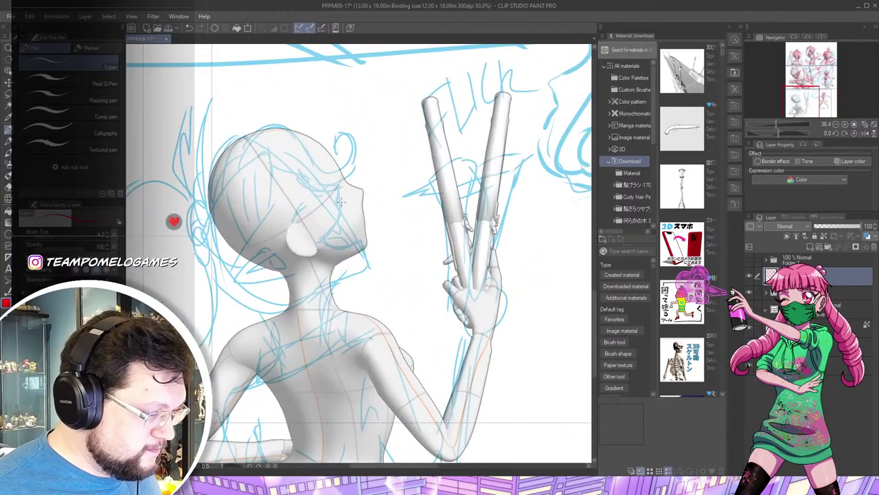
scroll(340, 208, "up", 2)
left_click_drag(412, 223, 471, 264)
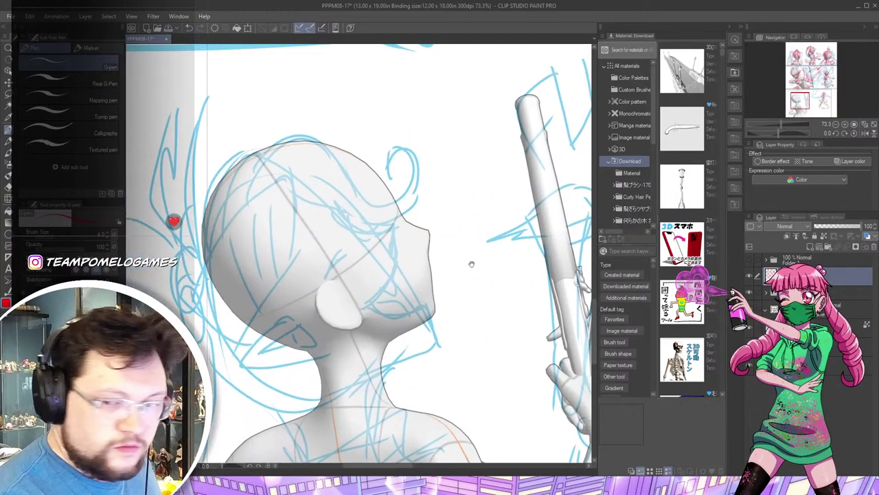
left_click_drag(461, 301, 511, 310)
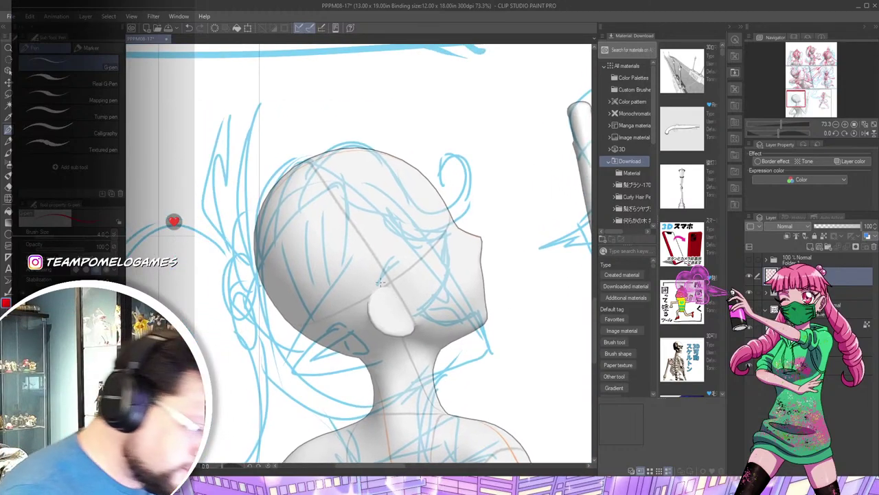
mouse_move(390, 288)
left_mouse_down()
mouse_move(329, 306)
mouse_move(368, 333)
mouse_move(415, 328)
left_mouse_up()
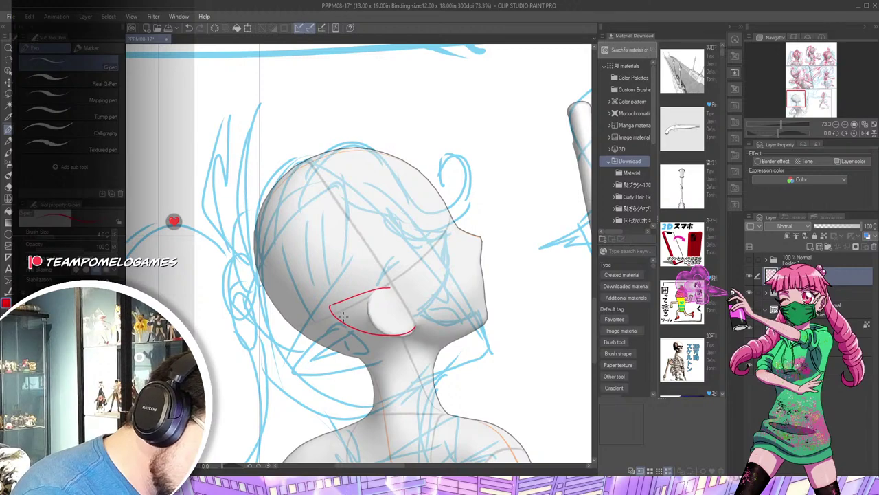
mouse_move(337, 312)
left_mouse_down()
mouse_move(364, 297)
mouse_move(402, 304)
left_mouse_up()
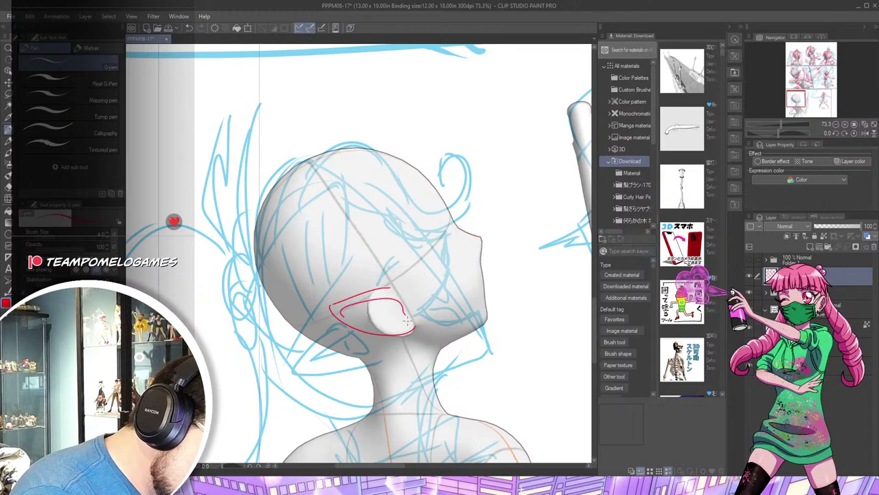
mouse_move(393, 306)
left_mouse_down()
mouse_move(399, 302)
mouse_move(377, 321)
left_mouse_up()
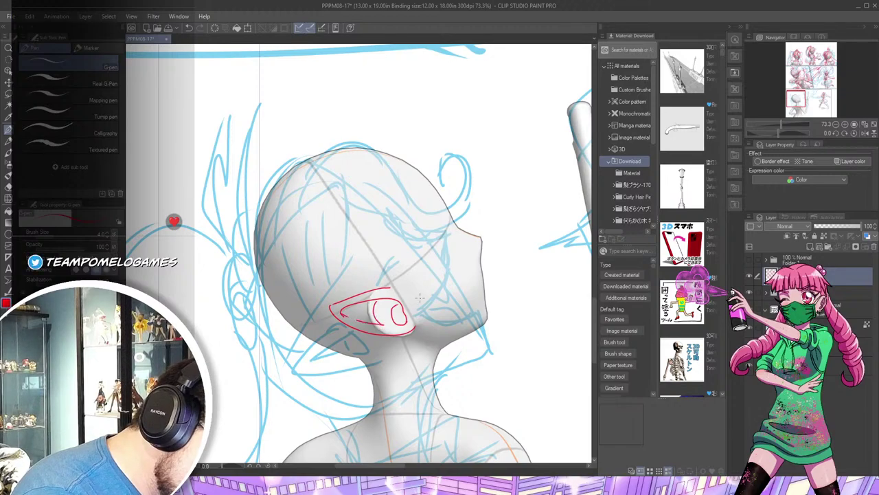
Draw the large head's profile from forehead over the pointed nose and lips to the chin, with an open grinning mouth
left_click_drag(502, 254, 445, 306)
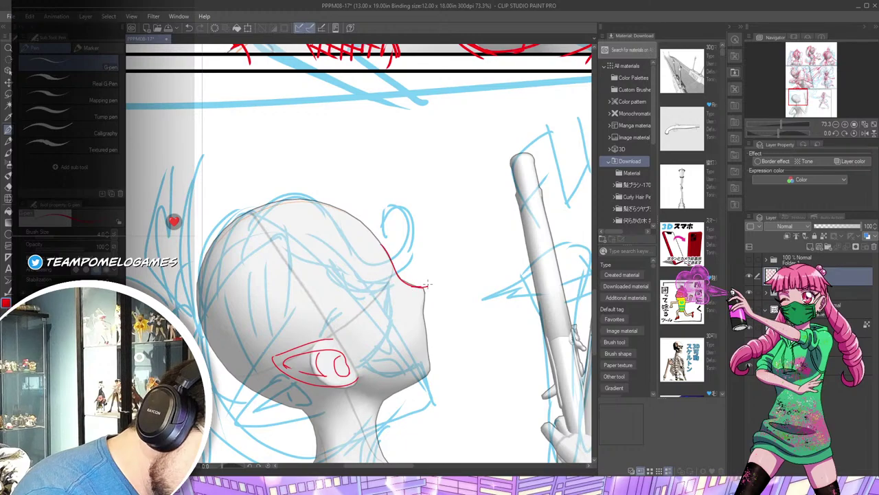
left_click_drag(430, 281, 426, 306)
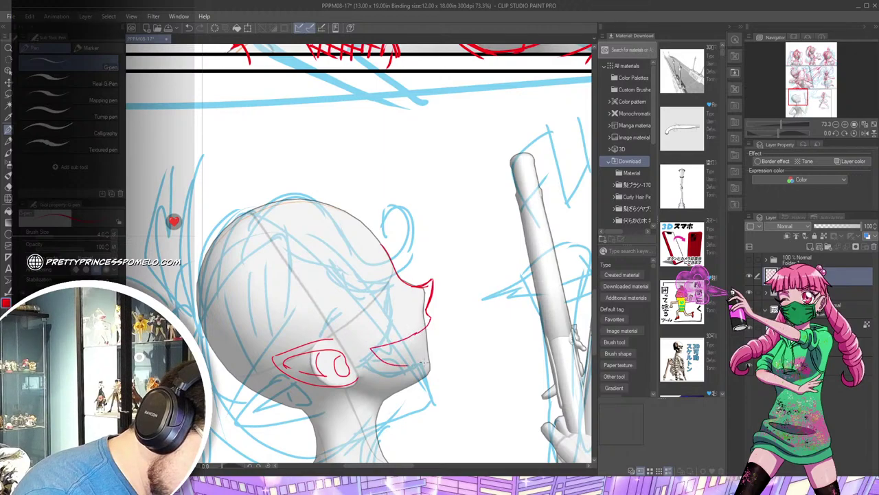
mouse_move(437, 358)
left_mouse_down()
mouse_move(433, 389)
mouse_move(401, 393)
left_mouse_up()
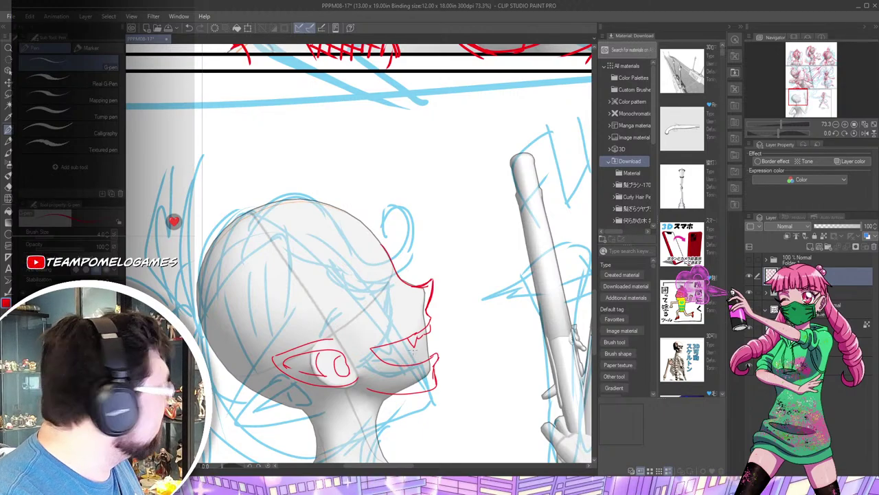
Fill the profile's open mouth with jagged upper and lower teeth and long pointed fangs
left_click_drag(402, 345, 372, 352)
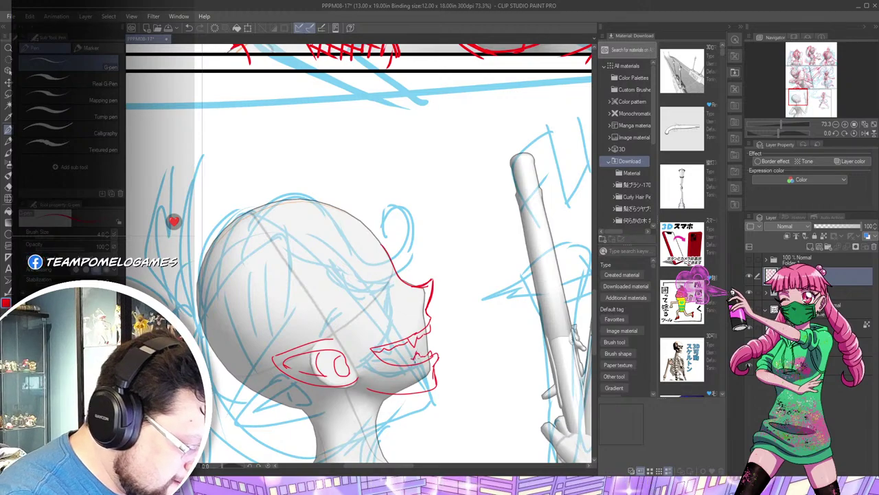
left_click_drag(415, 351, 421, 359)
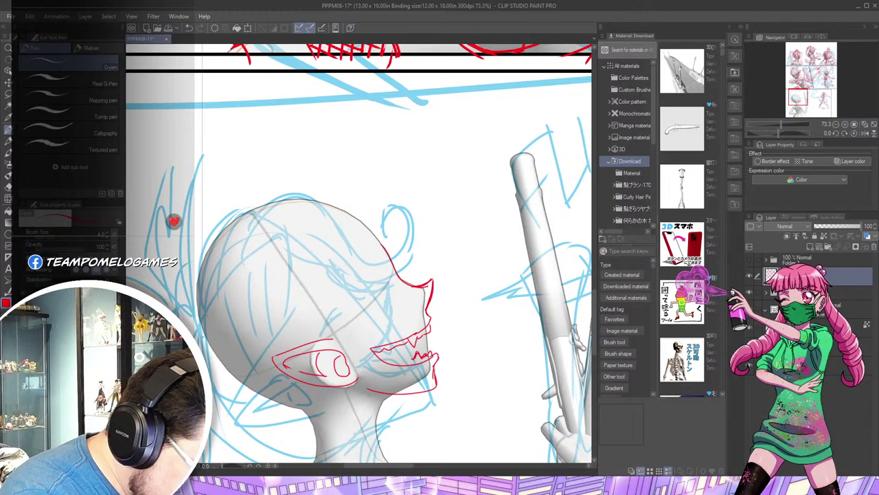
left_click_drag(416, 355, 392, 363)
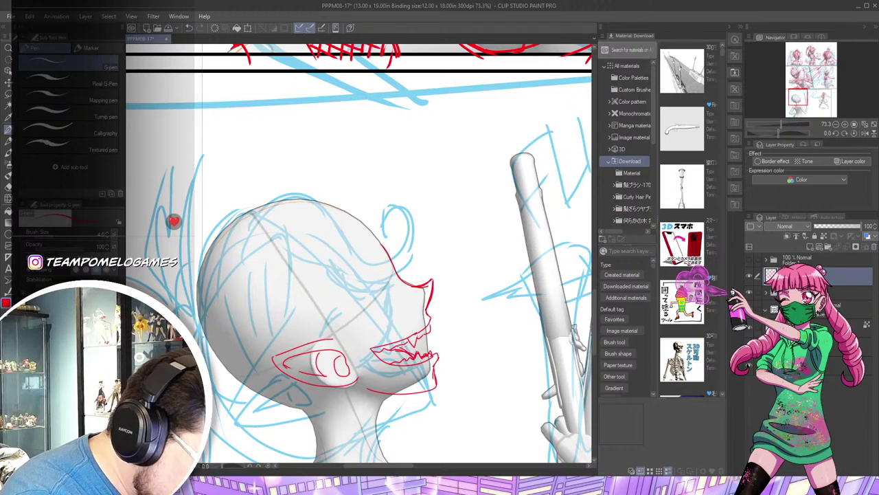
left_click_drag(414, 338, 419, 351)
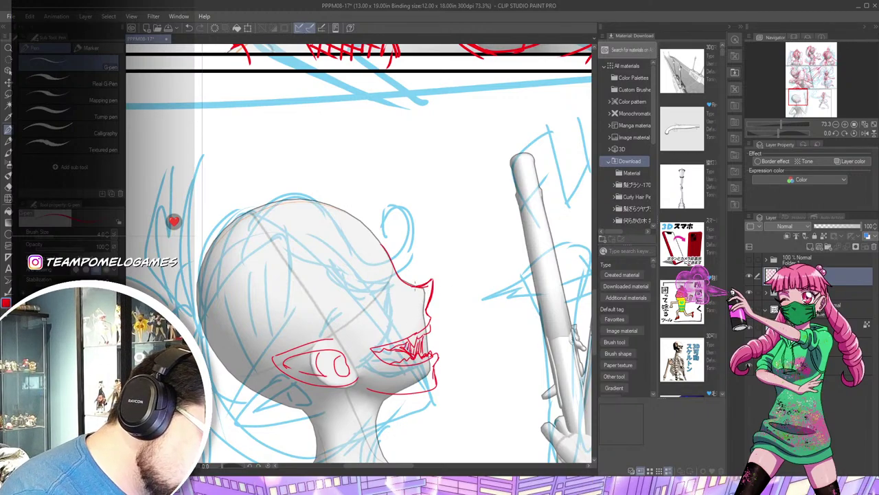
Sharpen the profile's nose tip, draw a slanted angry brow and closed eye, and extend the forehead line upward
left_click_drag(434, 277, 428, 294)
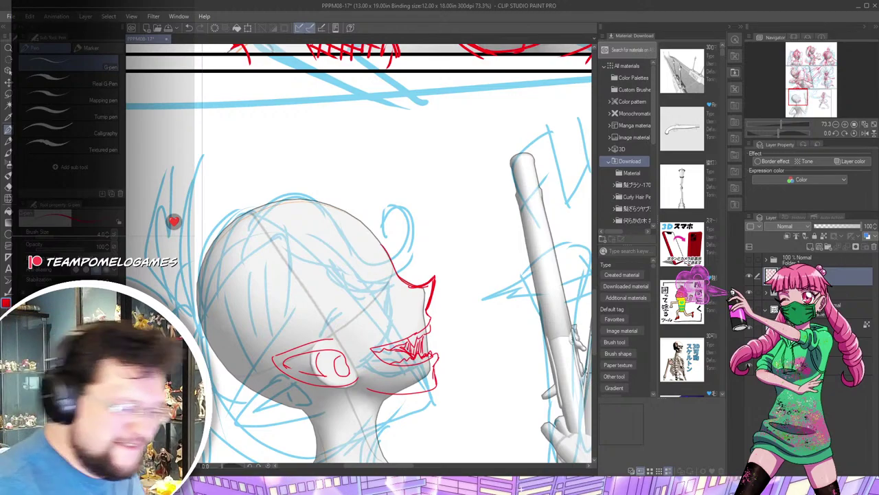
mouse_move(391, 294)
left_mouse_down()
mouse_move(358, 311)
mouse_move(375, 297)
left_mouse_up()
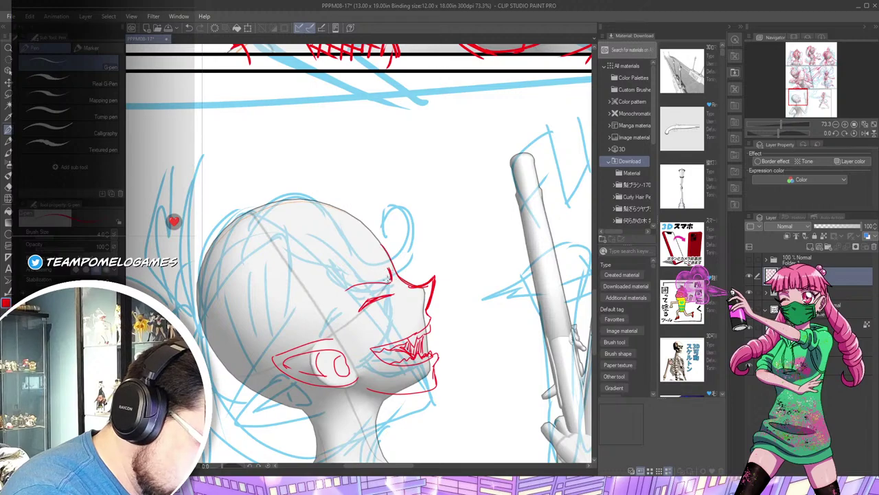
left_click_drag(351, 283, 339, 293)
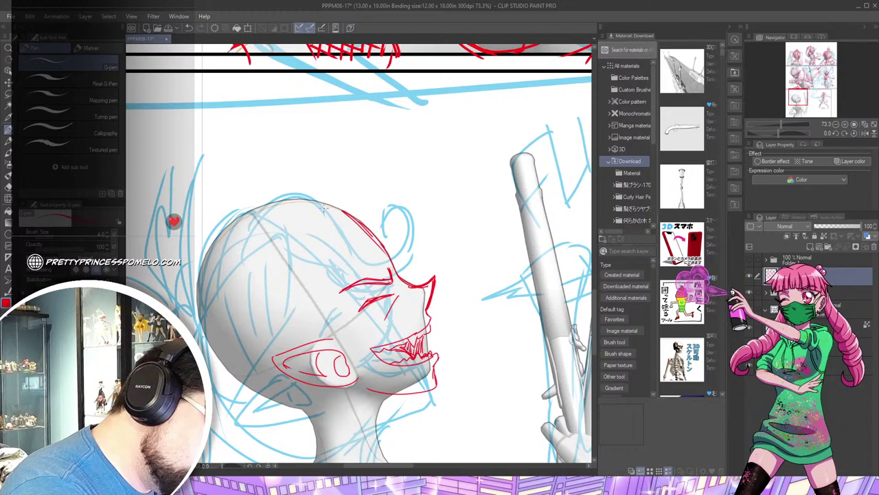
Draw the hairline above the ear, strands swept back over the skull, and the spiky outline around the back of the head
left_click_drag(333, 216, 329, 317)
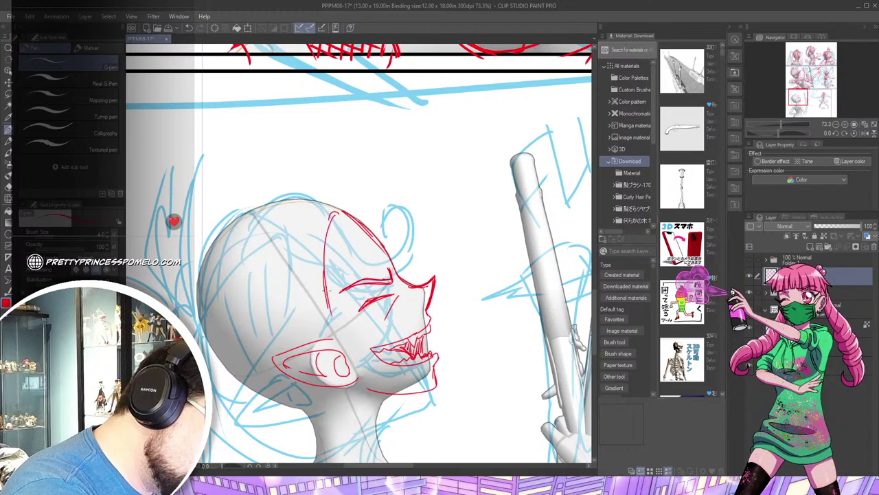
left_click_drag(289, 242, 317, 336)
mouse_move(300, 217)
left_mouse_down()
mouse_move(274, 290)
mouse_move(299, 343)
left_mouse_up()
left_click_drag(263, 239, 236, 251)
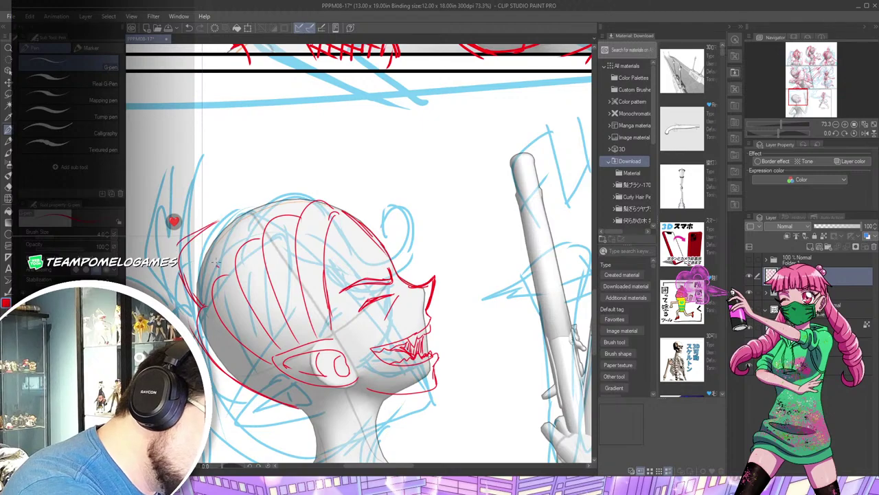
left_click_drag(275, 210, 292, 171)
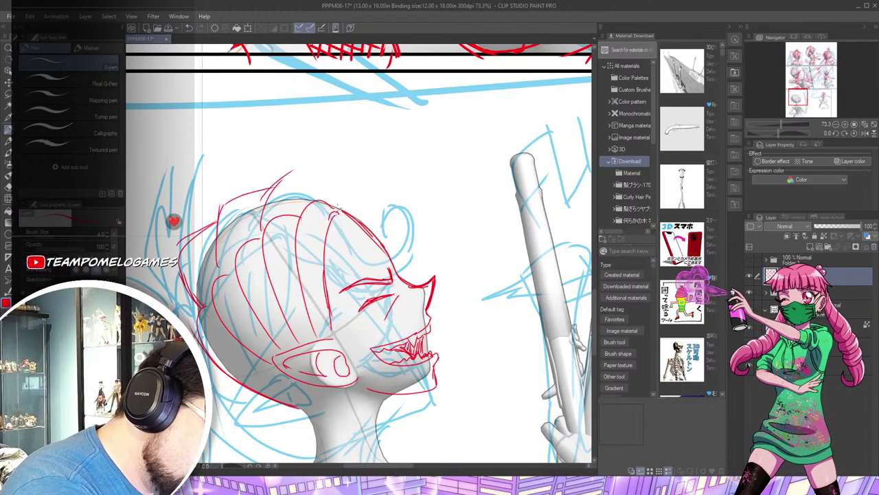
Draw a curled forelock and a raised fringe above the forehead, and add short strands along the top of the hair
left_click_drag(466, 211, 426, 203)
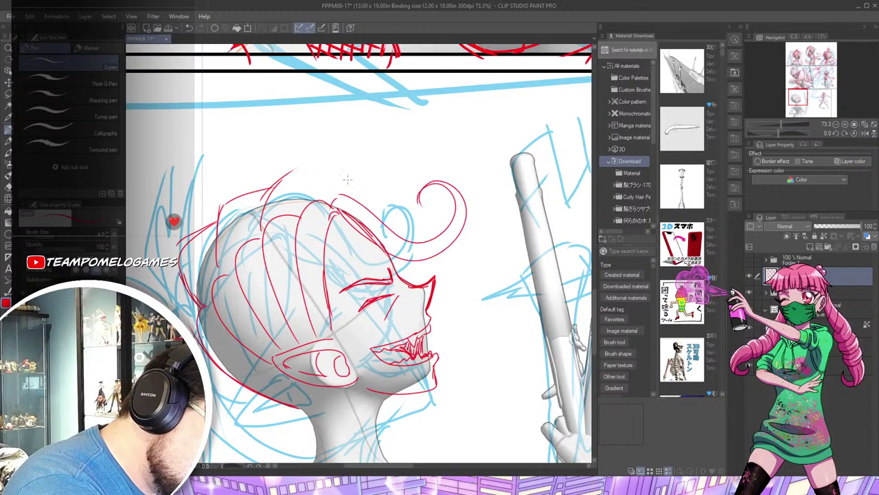
mouse_move(292, 187)
left_mouse_down()
mouse_move(366, 171)
mouse_move(401, 227)
left_mouse_up()
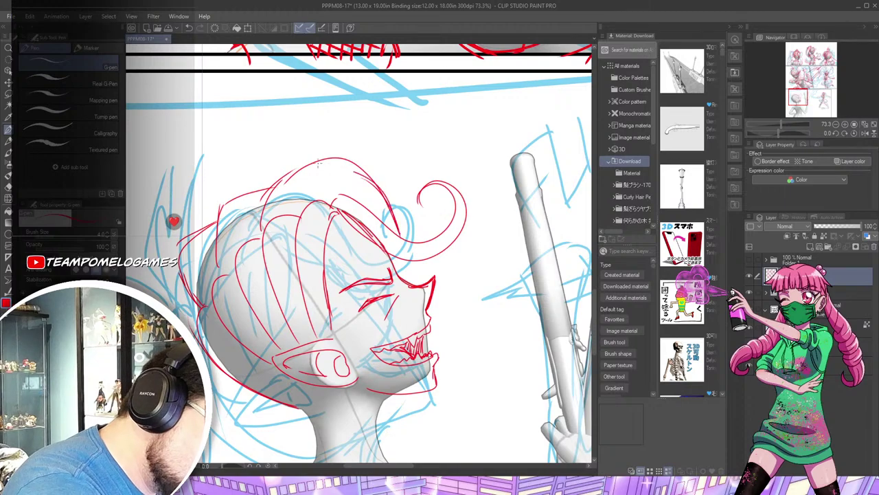
left_click_drag(347, 165, 268, 224)
left_click_drag(306, 163, 272, 200)
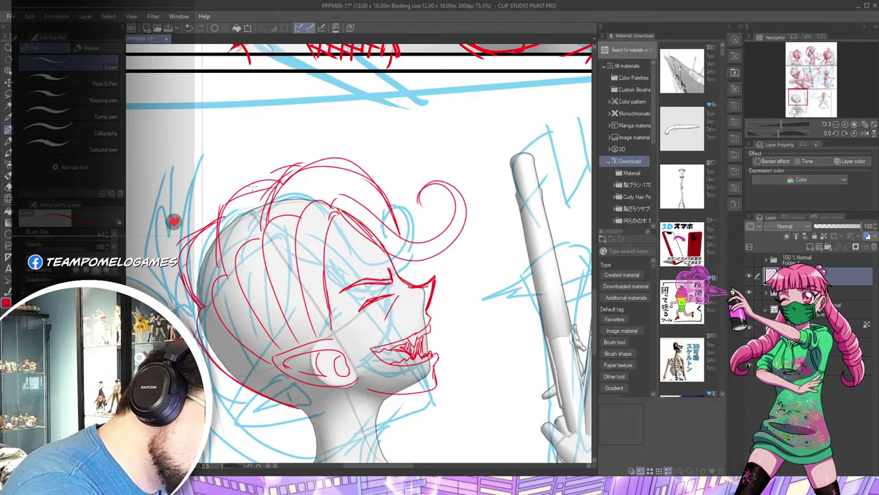
mouse_move(270, 173)
left_mouse_down()
mouse_move(247, 230)
mouse_move(216, 272)
left_mouse_up()
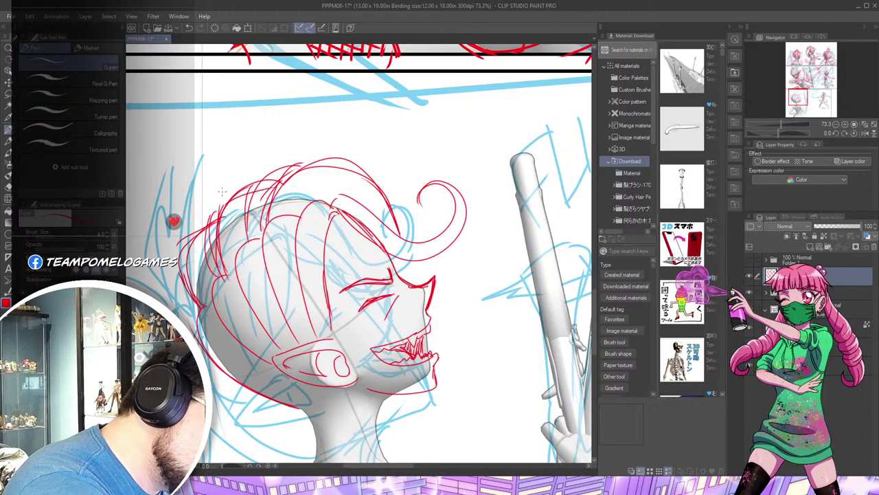
mouse_move(275, 182)
left_mouse_down()
mouse_move(210, 215)
mouse_move(247, 237)
left_mouse_up()
left_click_drag(294, 169, 271, 223)
left_click_drag(290, 175, 275, 223)
Outline the neck with a high flared collar, and add short hair strokes at the nape below the ear
left_click_drag(498, 357, 464, 173)
mouse_move(350, 215)
left_mouse_down()
mouse_move(342, 264)
mouse_move(295, 256)
left_mouse_up()
mouse_move(295, 257)
left_mouse_down()
mouse_move(263, 259)
mouse_move(257, 285)
left_mouse_up()
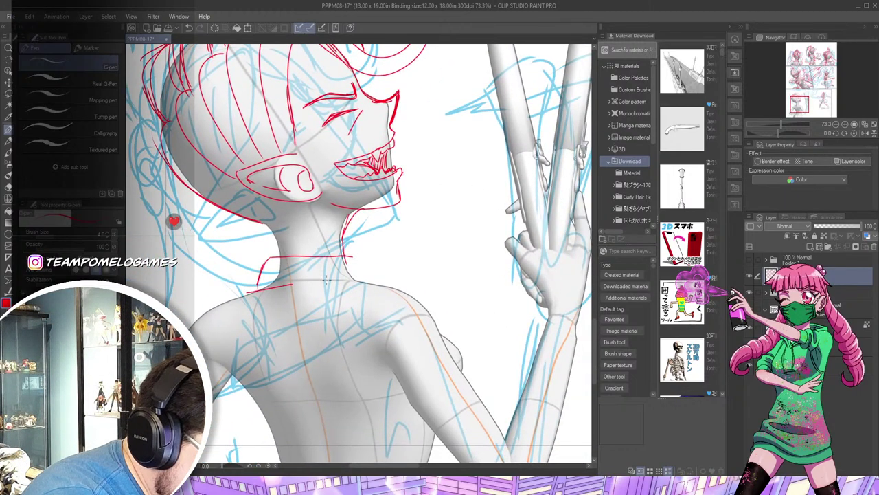
left_click_drag(351, 260, 373, 282)
mouse_move(254, 222)
left_mouse_down()
mouse_move(282, 223)
mouse_move(281, 214)
mouse_move(291, 223)
mouse_move(298, 203)
left_mouse_up()
left_click_drag(261, 155, 400, 206)
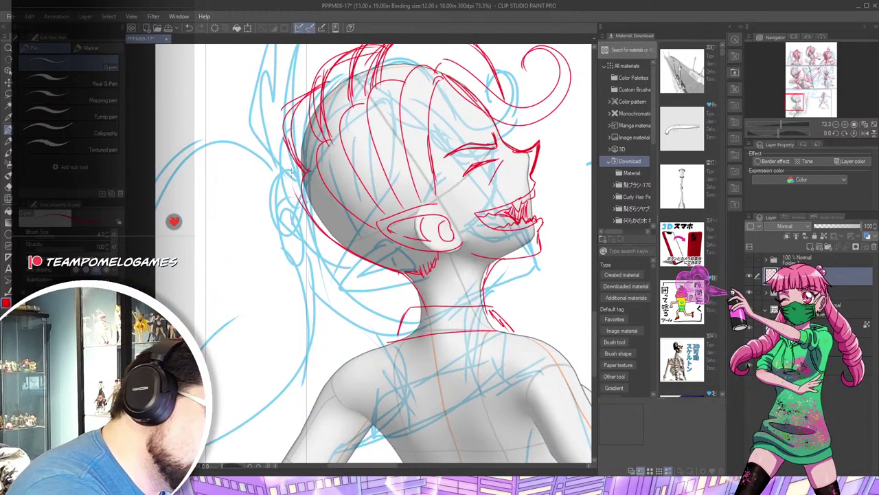
Draw the looped hair tie behind the head and the large curved ponytail hanging from it, with long inner strands
mouse_move(297, 165)
left_mouse_down()
mouse_move(285, 161)
mouse_move(297, 224)
left_mouse_up()
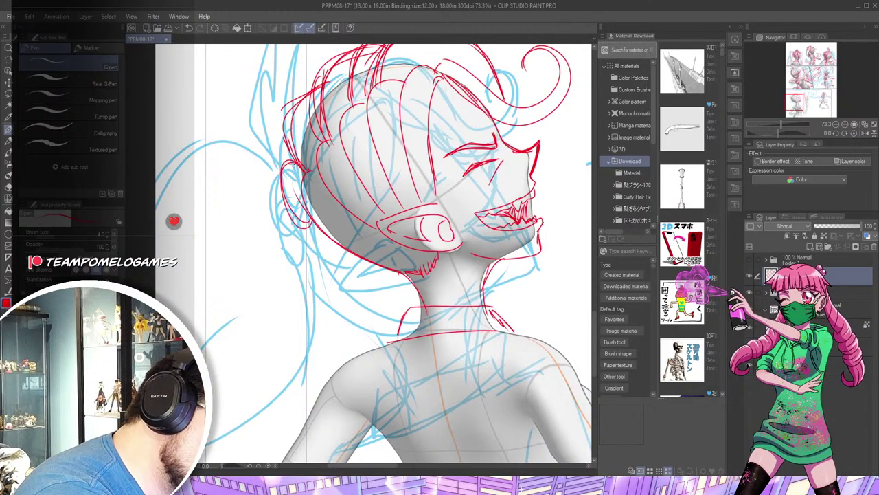
scroll(302, 144, "up", 1)
mouse_move(338, 272)
left_mouse_down()
mouse_move(310, 252)
mouse_move(286, 196)
mouse_move(298, 160)
left_mouse_up()
mouse_move(328, 189)
left_mouse_down()
mouse_move(299, 190)
mouse_move(336, 273)
mouse_move(323, 236)
mouse_move(366, 133)
mouse_move(336, 268)
mouse_move(401, 159)
left_mouse_up()
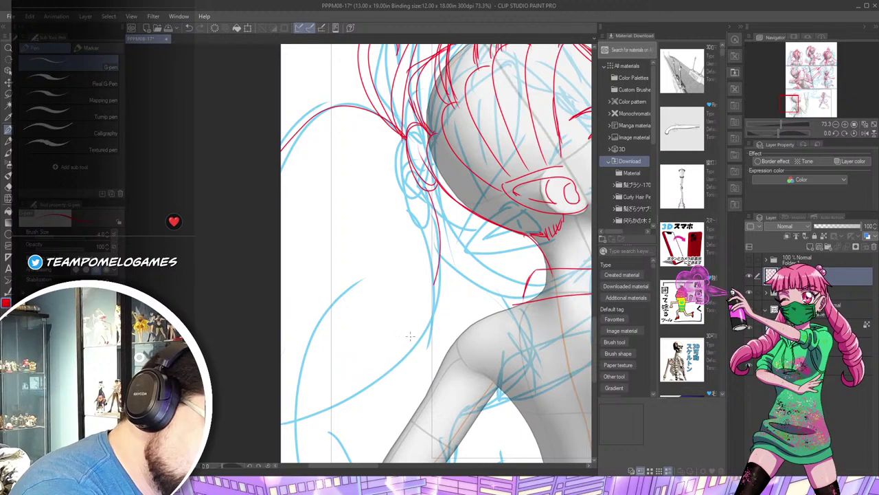
left_click_drag(434, 283, 282, 412)
left_click_drag(378, 178, 283, 336)
left_click_drag(395, 237, 308, 396)
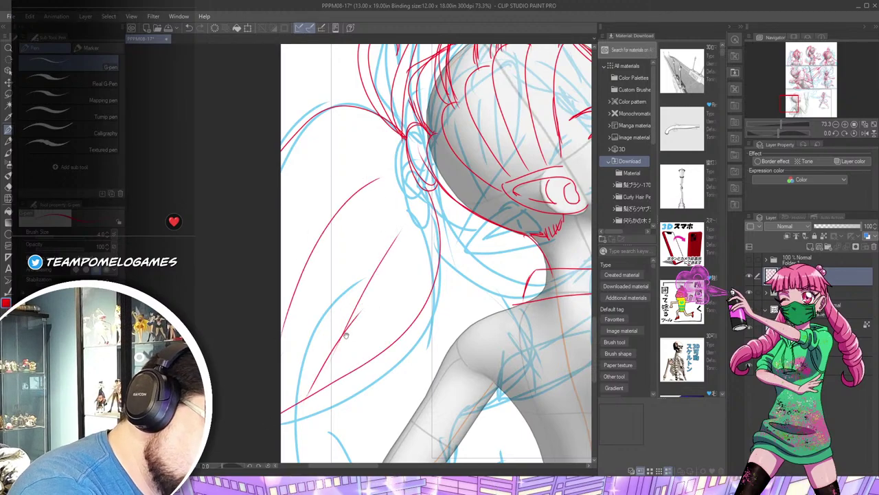
Continue the ponytail down to the panel's lower edge with long crossing S-shaped strands beside the bent elbow
scroll(346, 334, "down", 5)
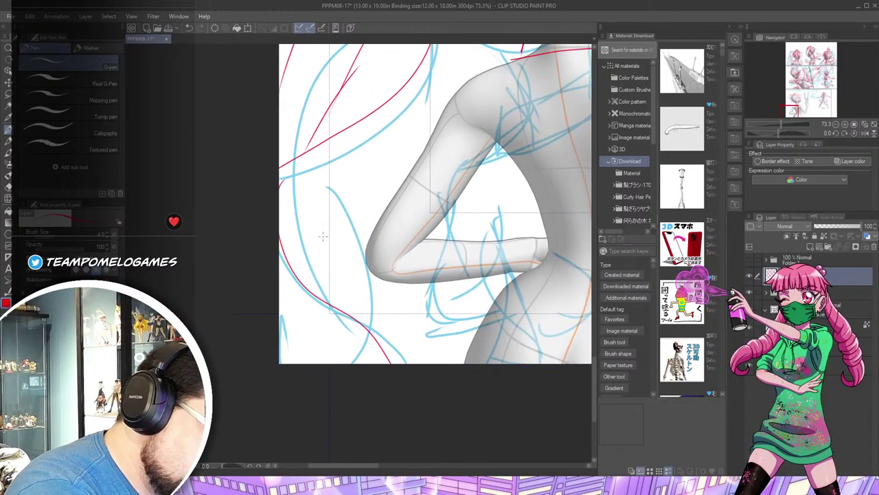
left_click_drag(280, 211, 386, 354)
mouse_move(350, 335)
left_mouse_down()
mouse_move(289, 283)
mouse_move(348, 122)
left_mouse_up()
mouse_move(357, 111)
left_mouse_down()
mouse_move(309, 156)
mouse_move(387, 363)
left_mouse_up()
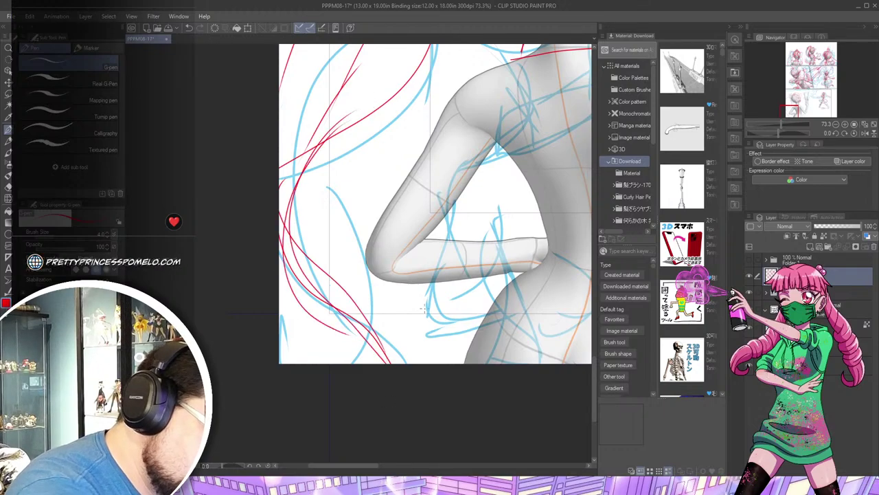
Draw the raised arm's sleeve with a curved double cuff above the elbow, outlining both sides up to the shoulder
left_click_drag(534, 260, 426, 310)
left_click_drag(524, 173, 426, 306)
left_click_drag(564, 268, 475, 186)
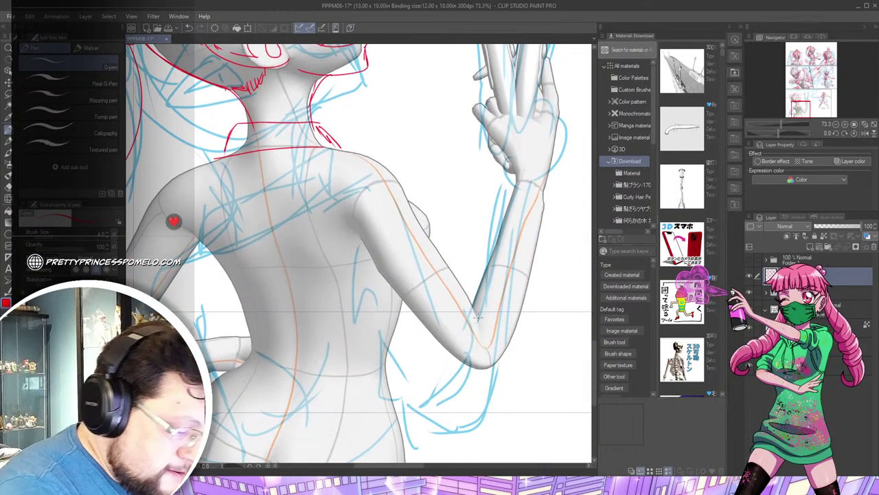
left_click_drag(478, 318, 443, 343)
mouse_move(460, 307)
left_mouse_down()
mouse_move(467, 288)
mouse_move(450, 354)
left_mouse_up()
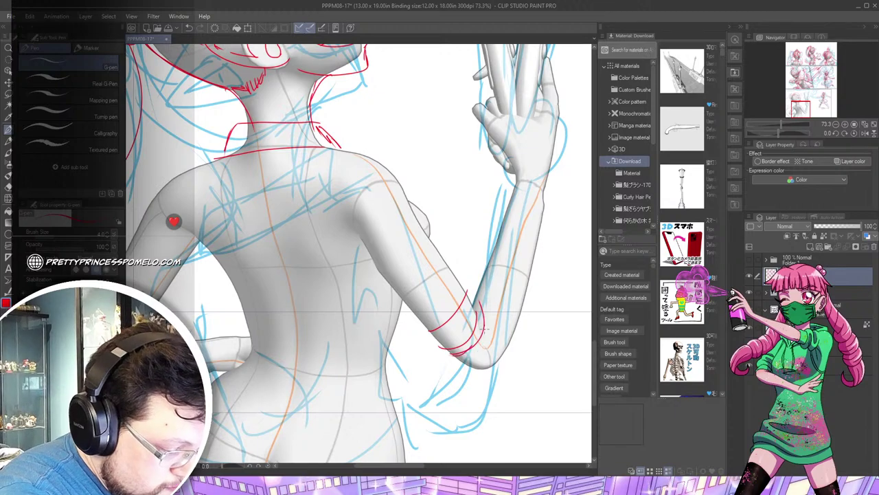
left_click_drag(467, 286, 480, 306)
mouse_move(428, 334)
left_mouse_down()
mouse_move(450, 355)
mouse_move(472, 278)
left_mouse_up()
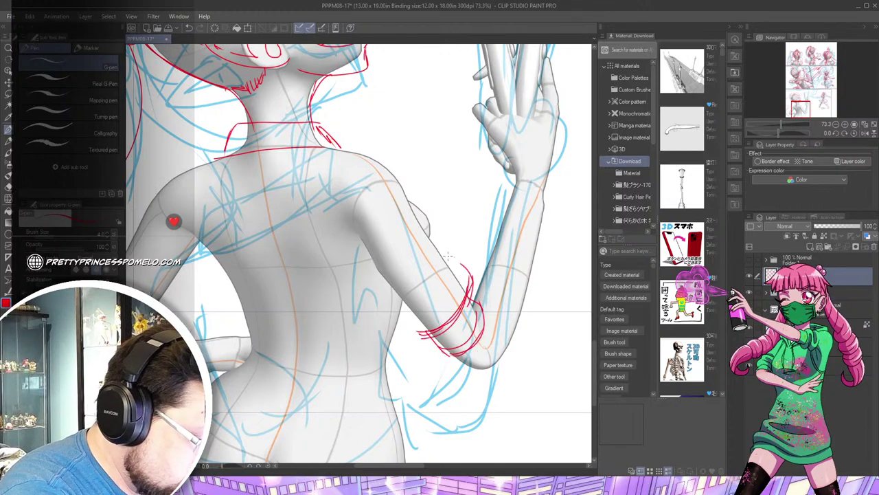
left_click_drag(430, 240, 472, 280)
left_click_drag(415, 197, 431, 243)
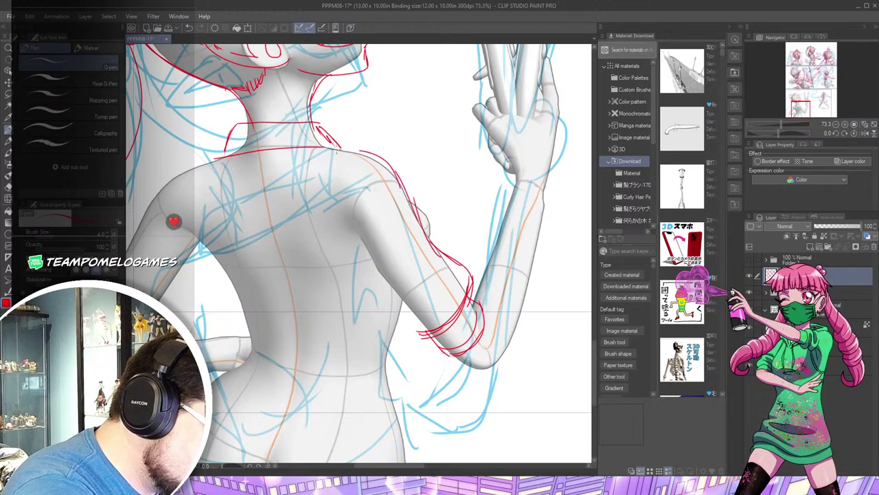
mouse_move(348, 180)
left_mouse_down()
mouse_move(359, 258)
mouse_move(317, 308)
left_mouse_up()
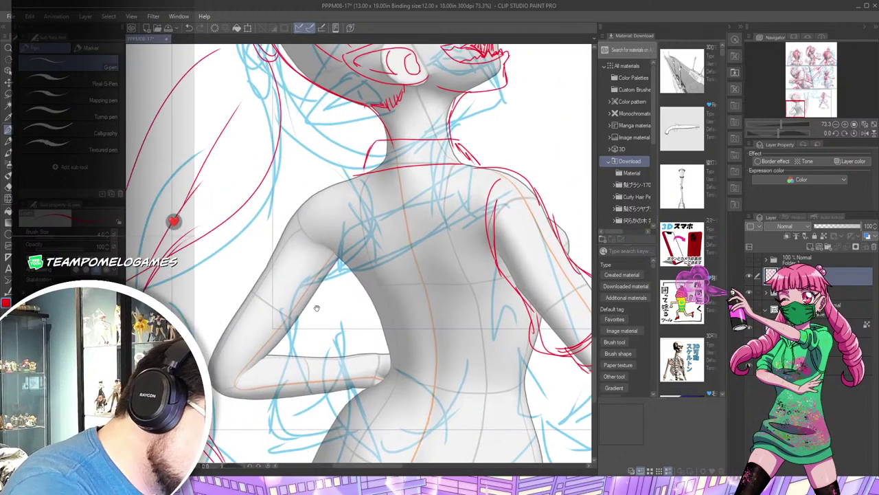
Draw the other arm's sleeve with a banded cuff above the elbow, puffed edges and an outline up to the shoulder
left_click_drag(221, 352, 242, 302)
left_click_drag(241, 302, 283, 337)
left_click_drag(284, 337, 263, 356)
left_click_drag(231, 270, 234, 316)
mouse_move(227, 275)
left_mouse_down()
mouse_move(267, 327)
mouse_move(317, 287)
left_mouse_up()
mouse_move(232, 281)
left_mouse_down()
mouse_move(272, 254)
mouse_move(309, 191)
mouse_move(361, 176)
left_mouse_up()
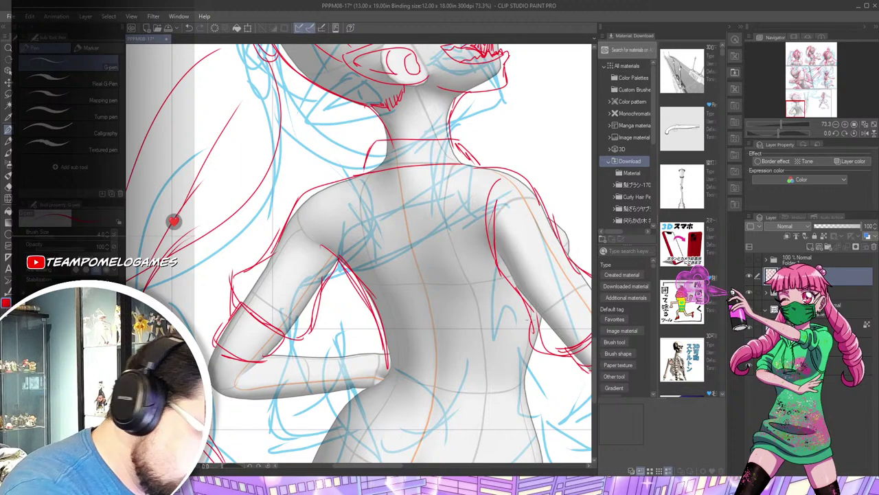
Outline the waist and draw a curved waistband across the back, with small gathered folds at both ends
left_click_drag(537, 343, 524, 396)
left_click_drag(536, 387, 479, 242)
left_click_drag(445, 216, 476, 293)
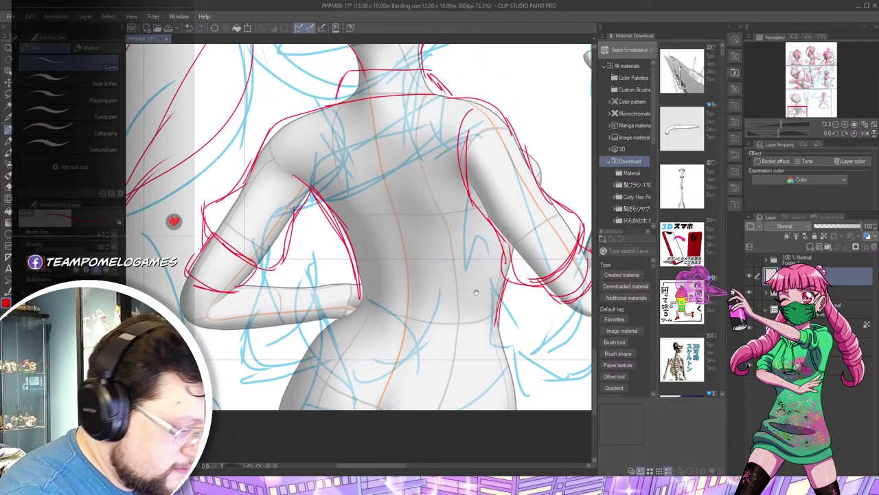
mouse_move(331, 217)
left_mouse_down()
mouse_move(351, 294)
mouse_move(328, 313)
mouse_move(431, 371)
mouse_move(508, 347)
mouse_move(336, 309)
left_mouse_up()
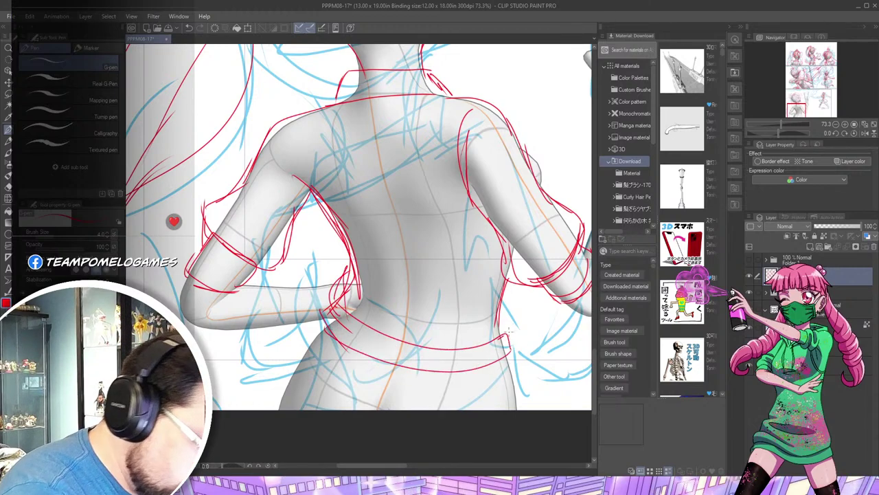
left_click_drag(509, 335, 507, 251)
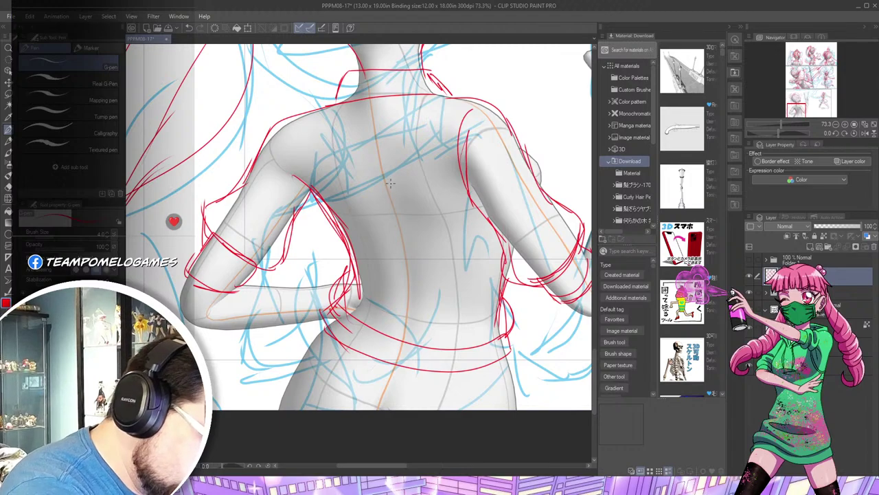
Draw a curved line across the lower back and outline both hips below the waistband
mouse_move(365, 267)
left_mouse_down()
mouse_move(396, 297)
mouse_move(461, 278)
left_mouse_up()
left_click_drag(433, 352, 494, 233)
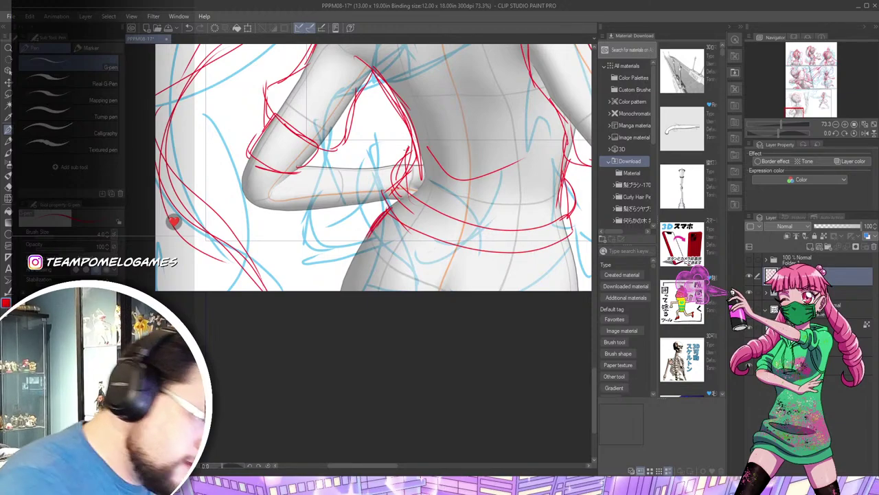
scroll(404, 351, "up", 3)
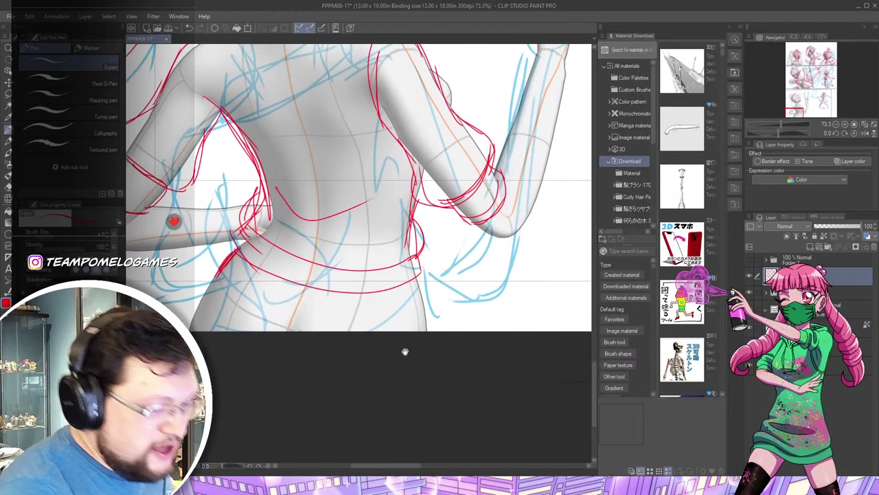
scroll(471, 371, "up", 3)
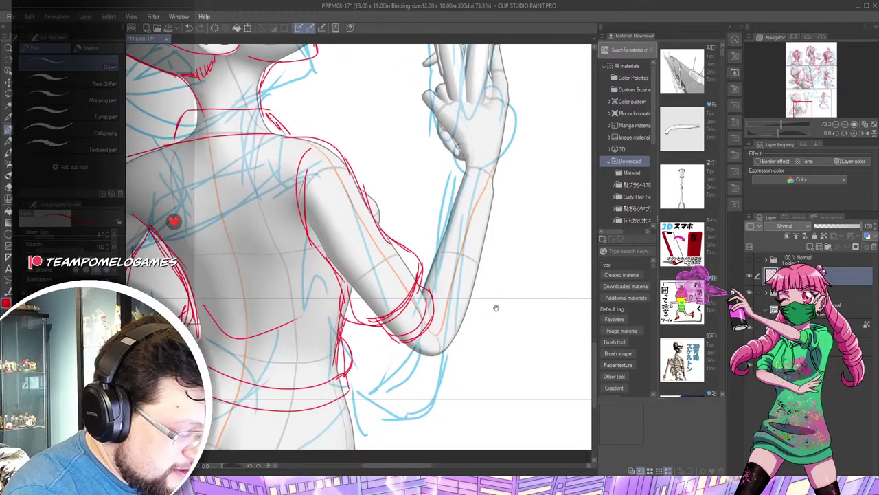
scroll(494, 302, "down", 4)
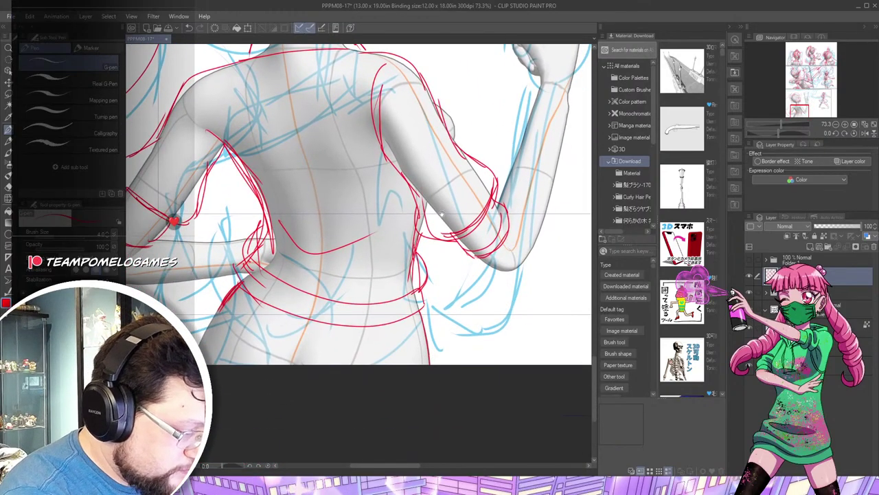
key("ctrl+0")
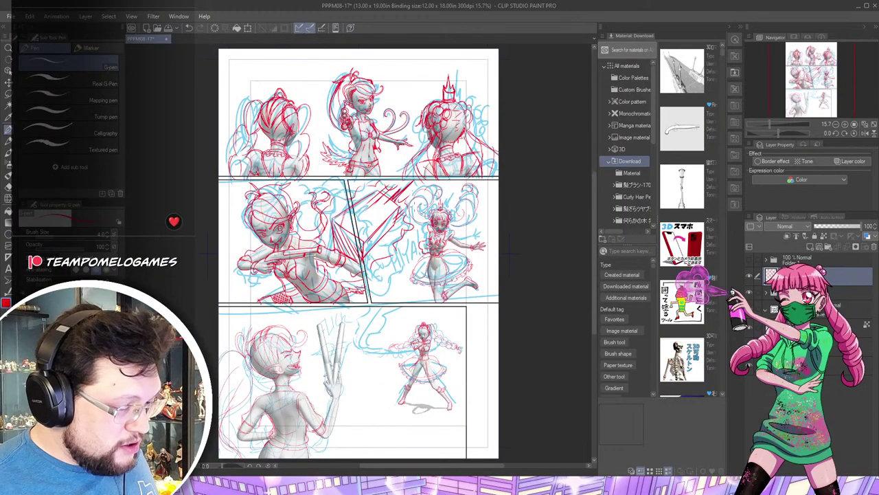